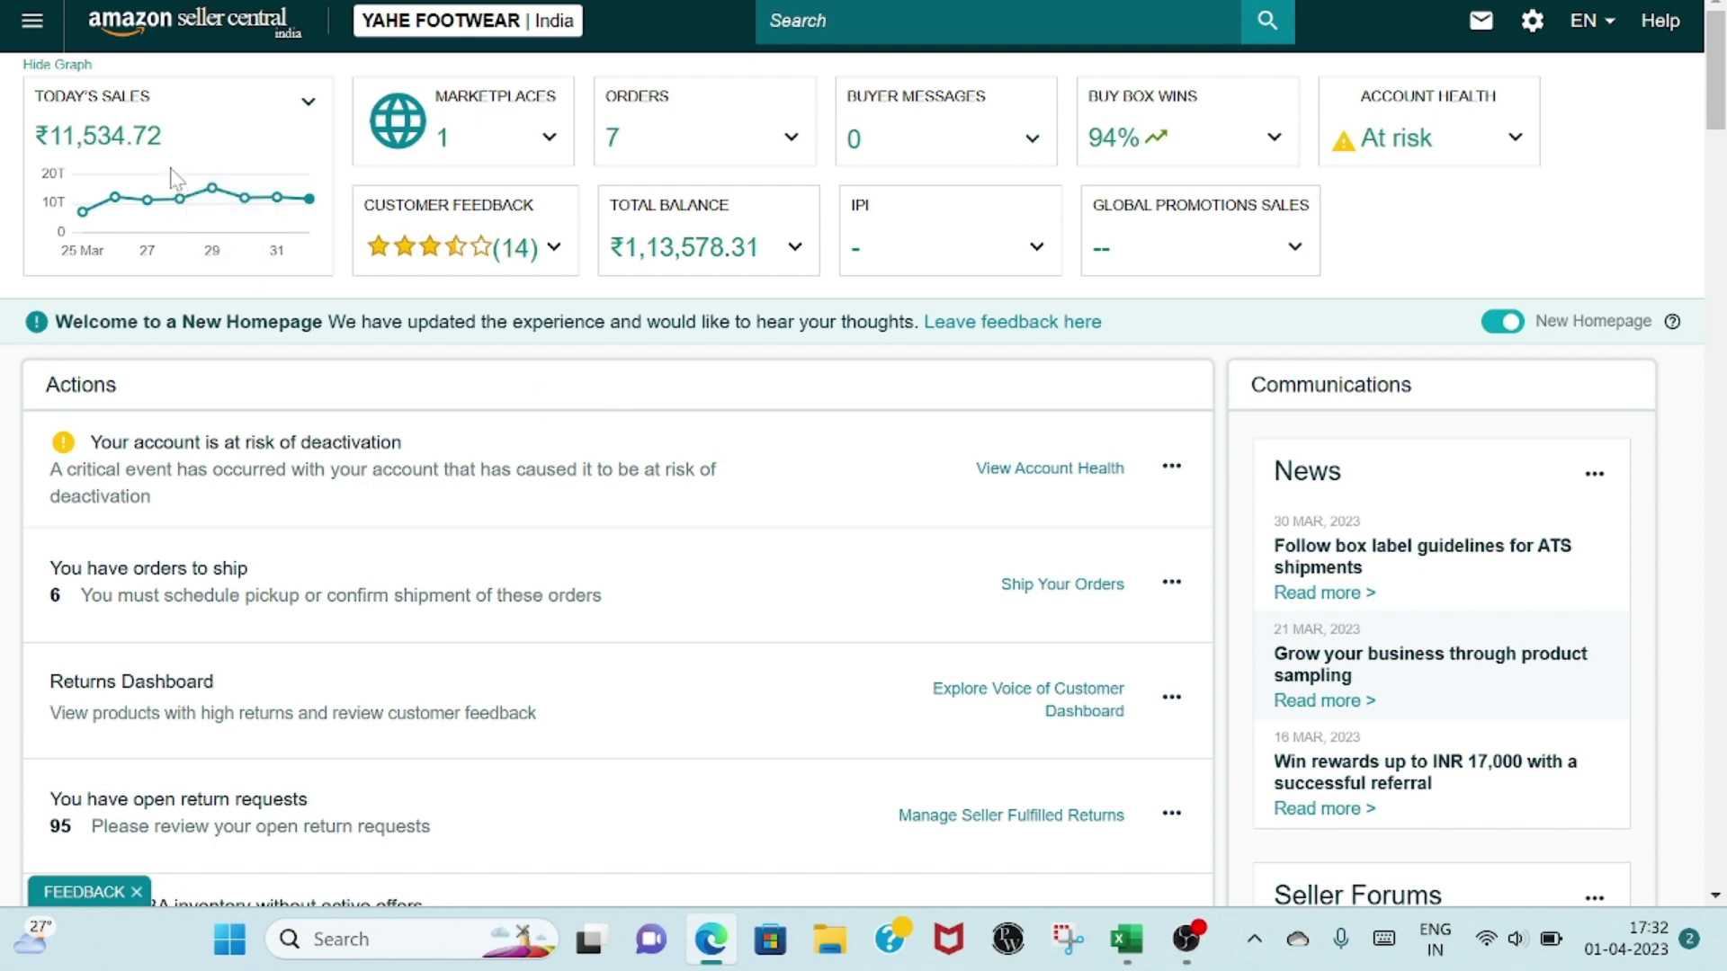
- Open the Amazon.in product template generator for listing products not currently in Amazon's catalogue
{"action": "left_click", "coordinate": [32, 30]}
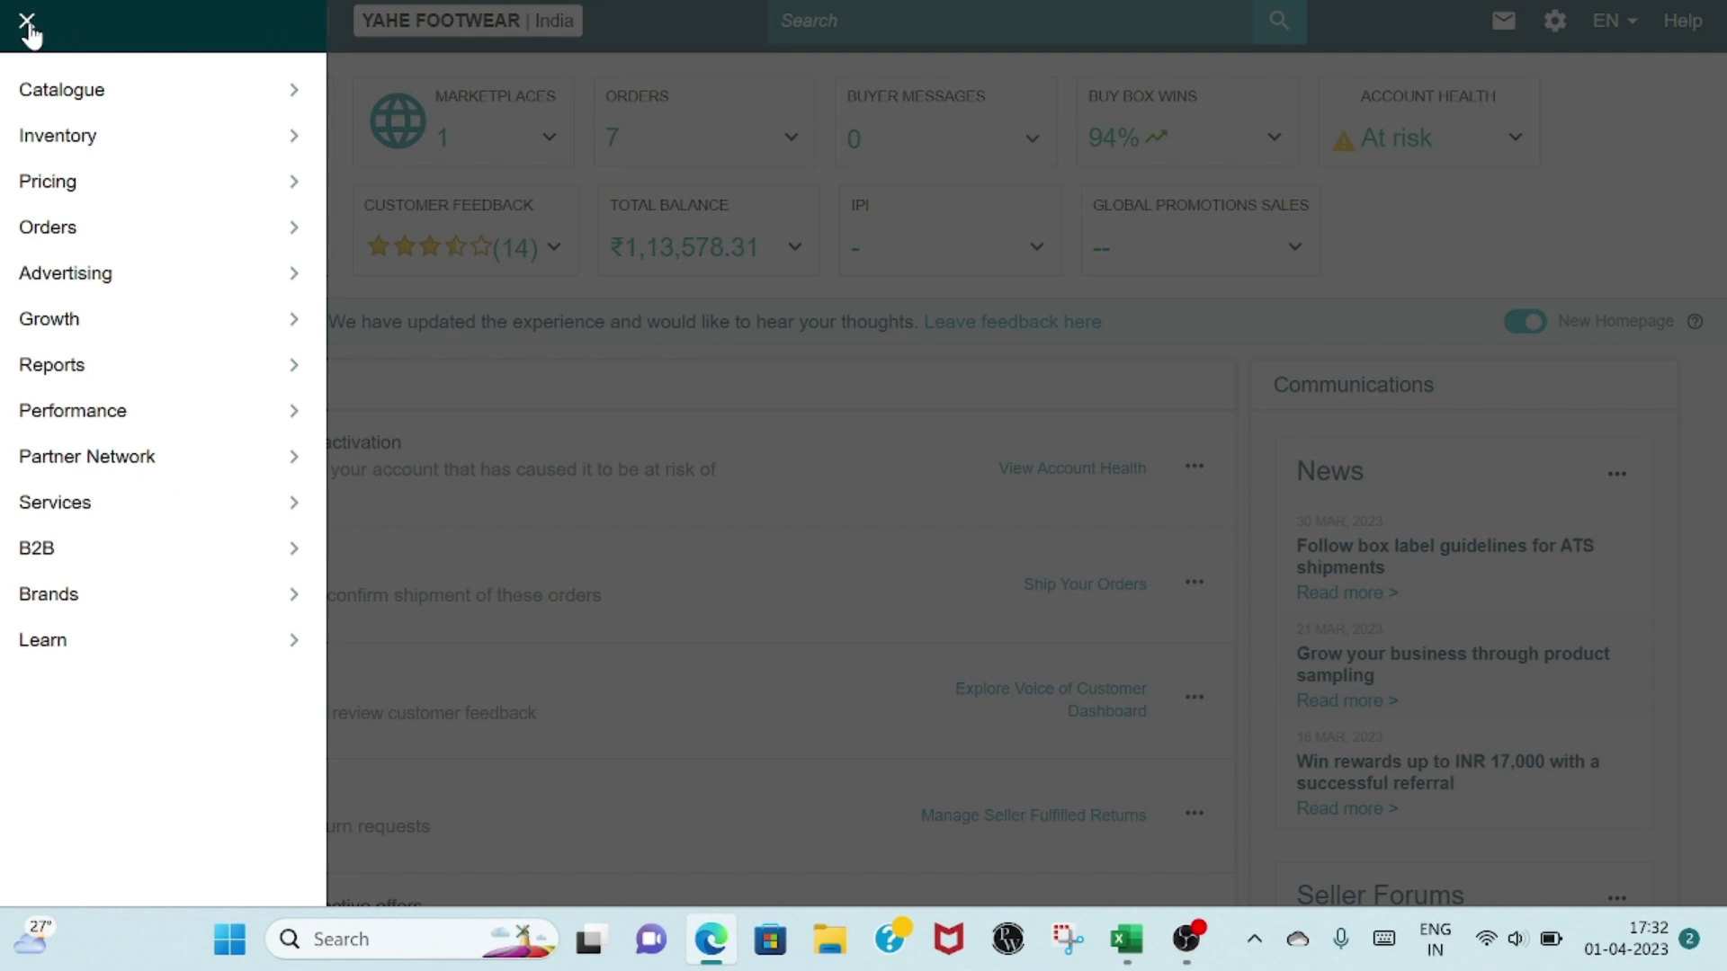
{"action": "mouse_move", "coordinate": [83, 88]}
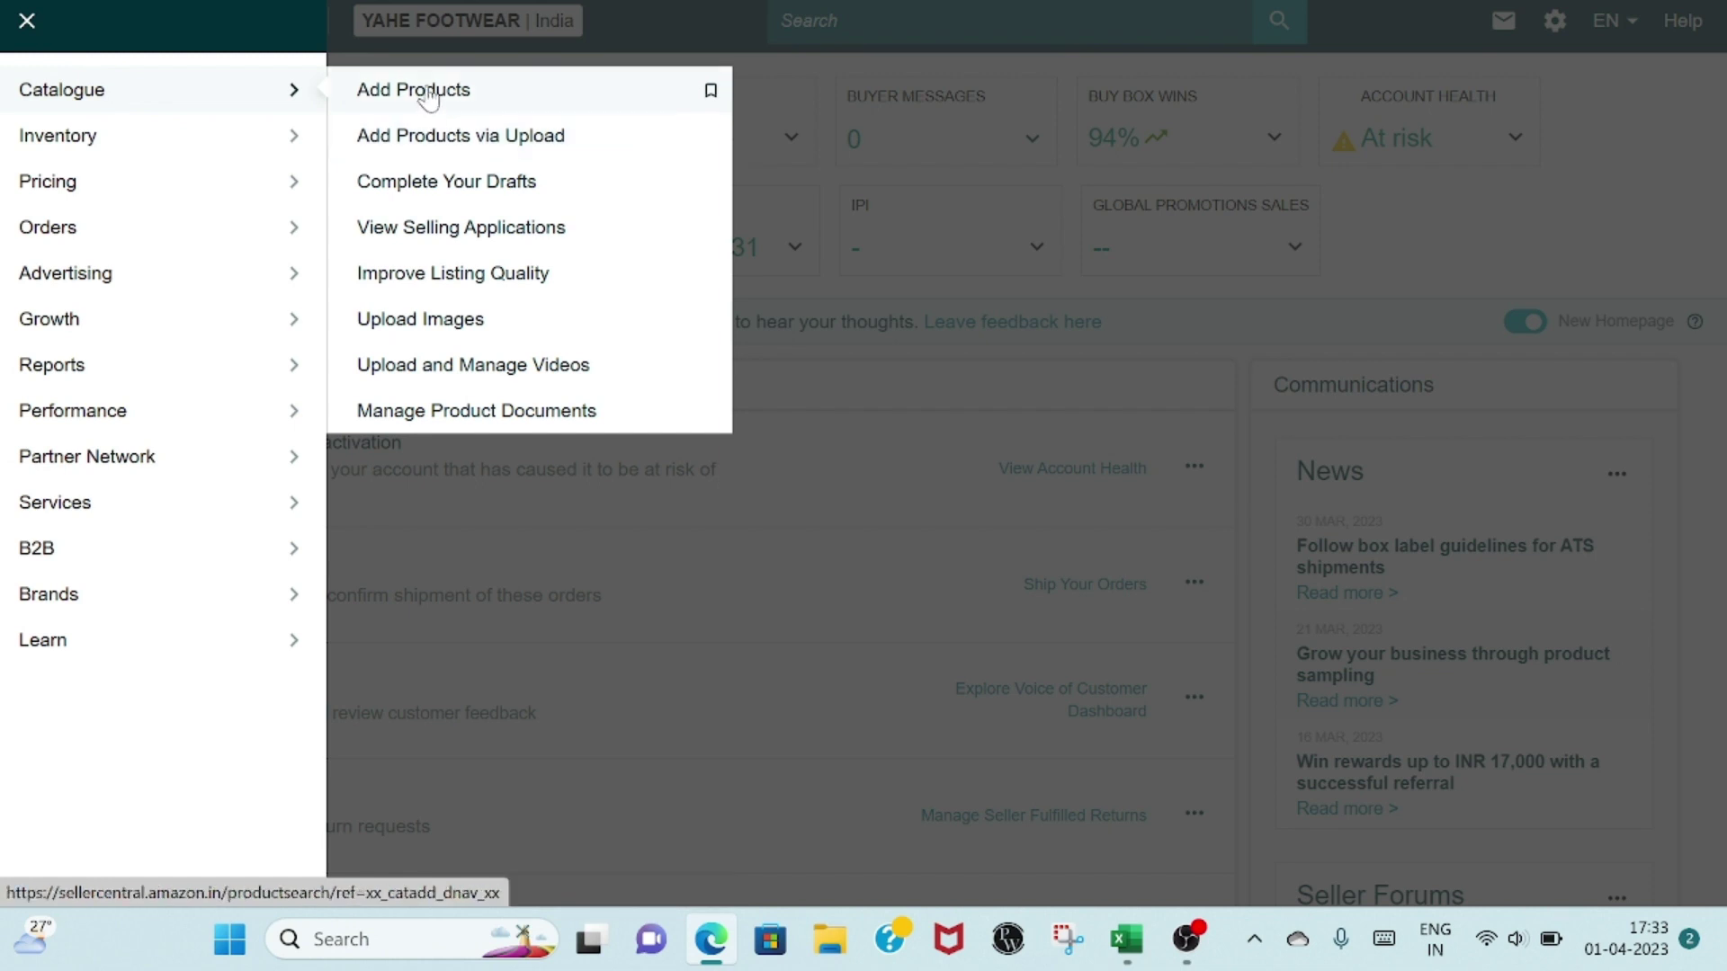
{"action": "left_click", "coordinate": [467, 139]}
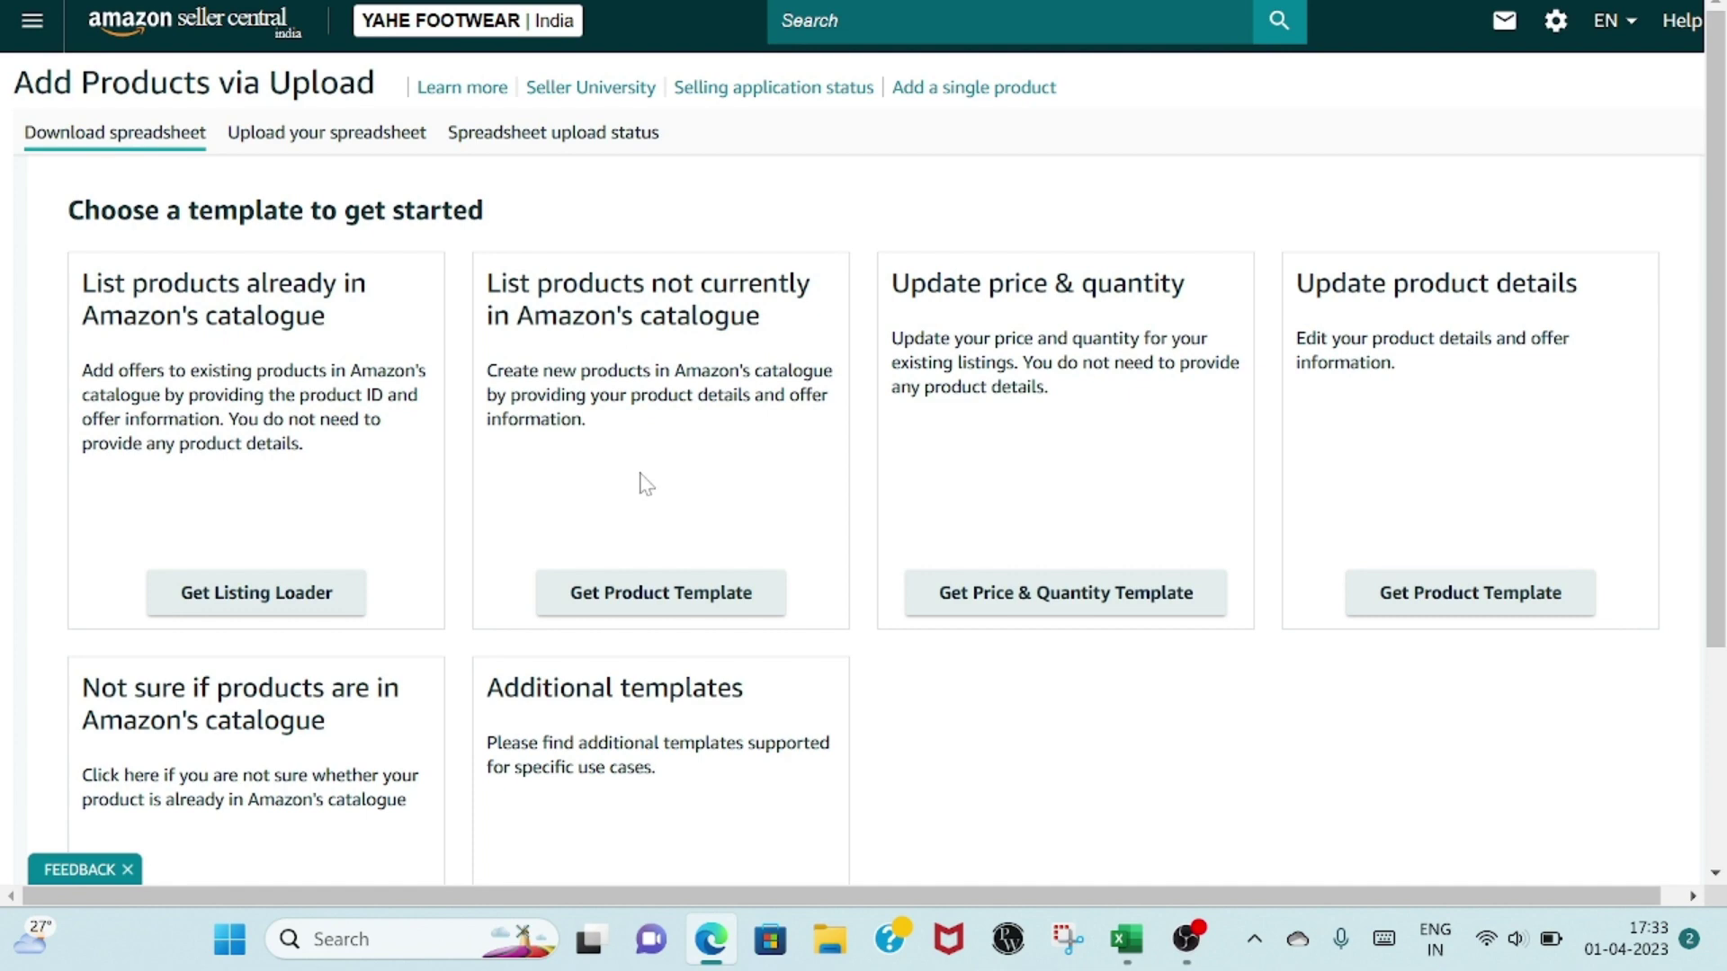
{"action": "left_click", "coordinate": [673, 599]}
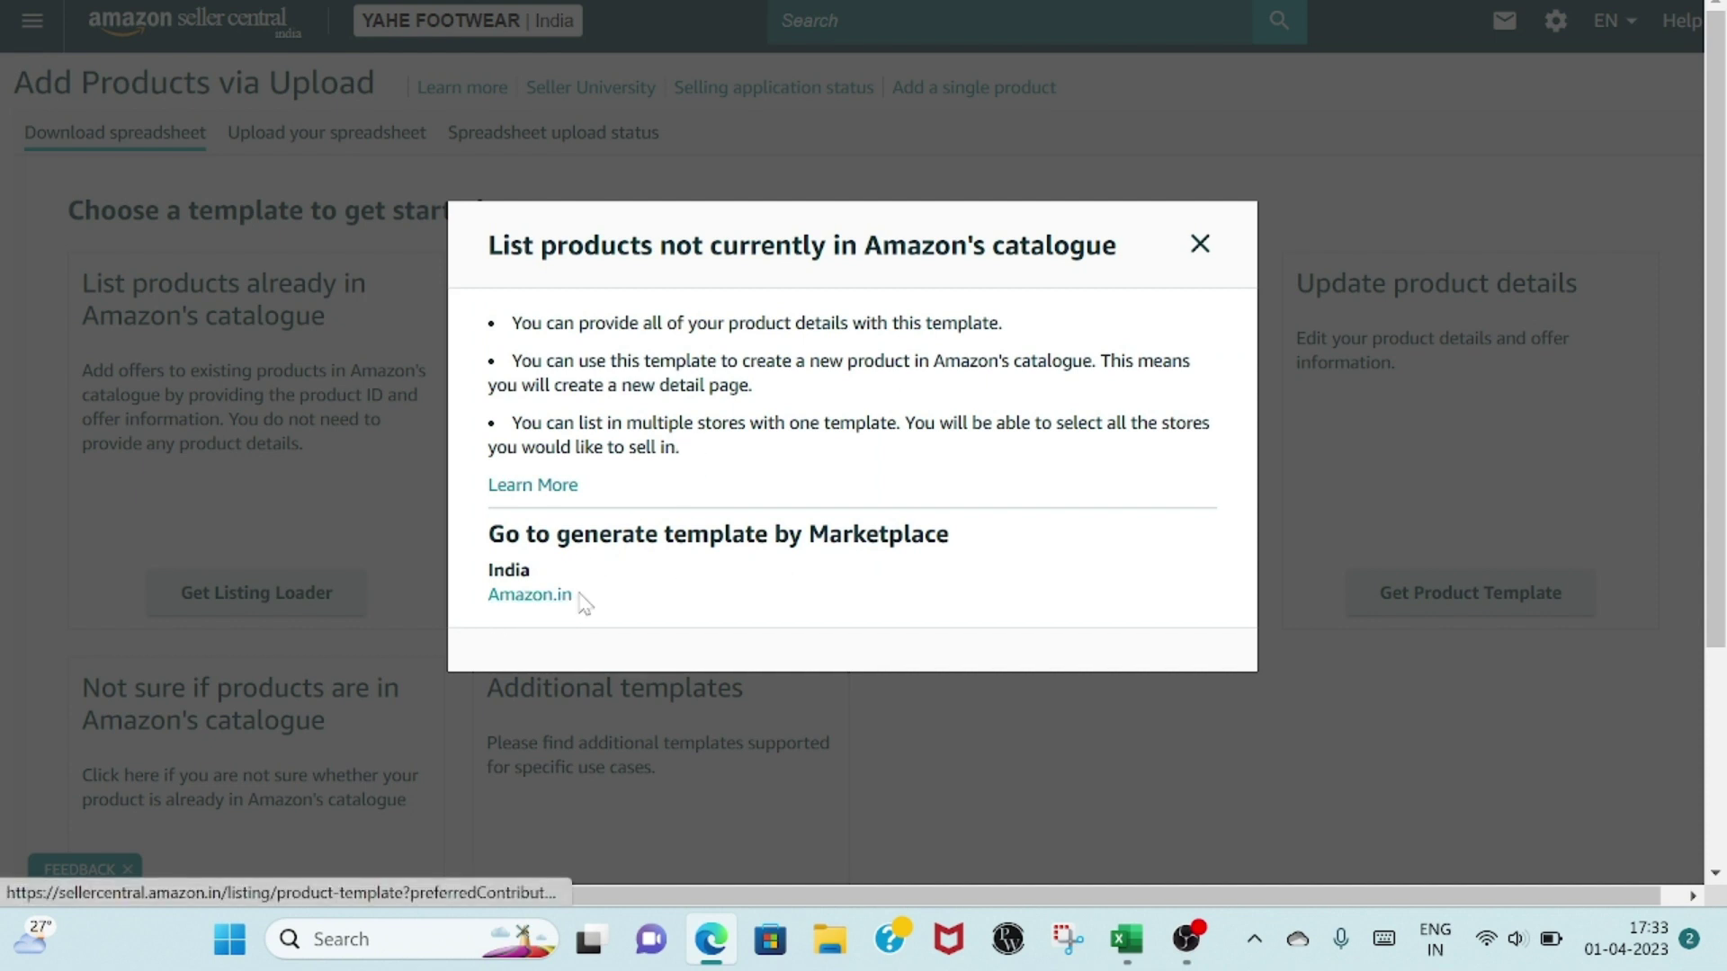
{"action": "left_click", "coordinate": [530, 595]}
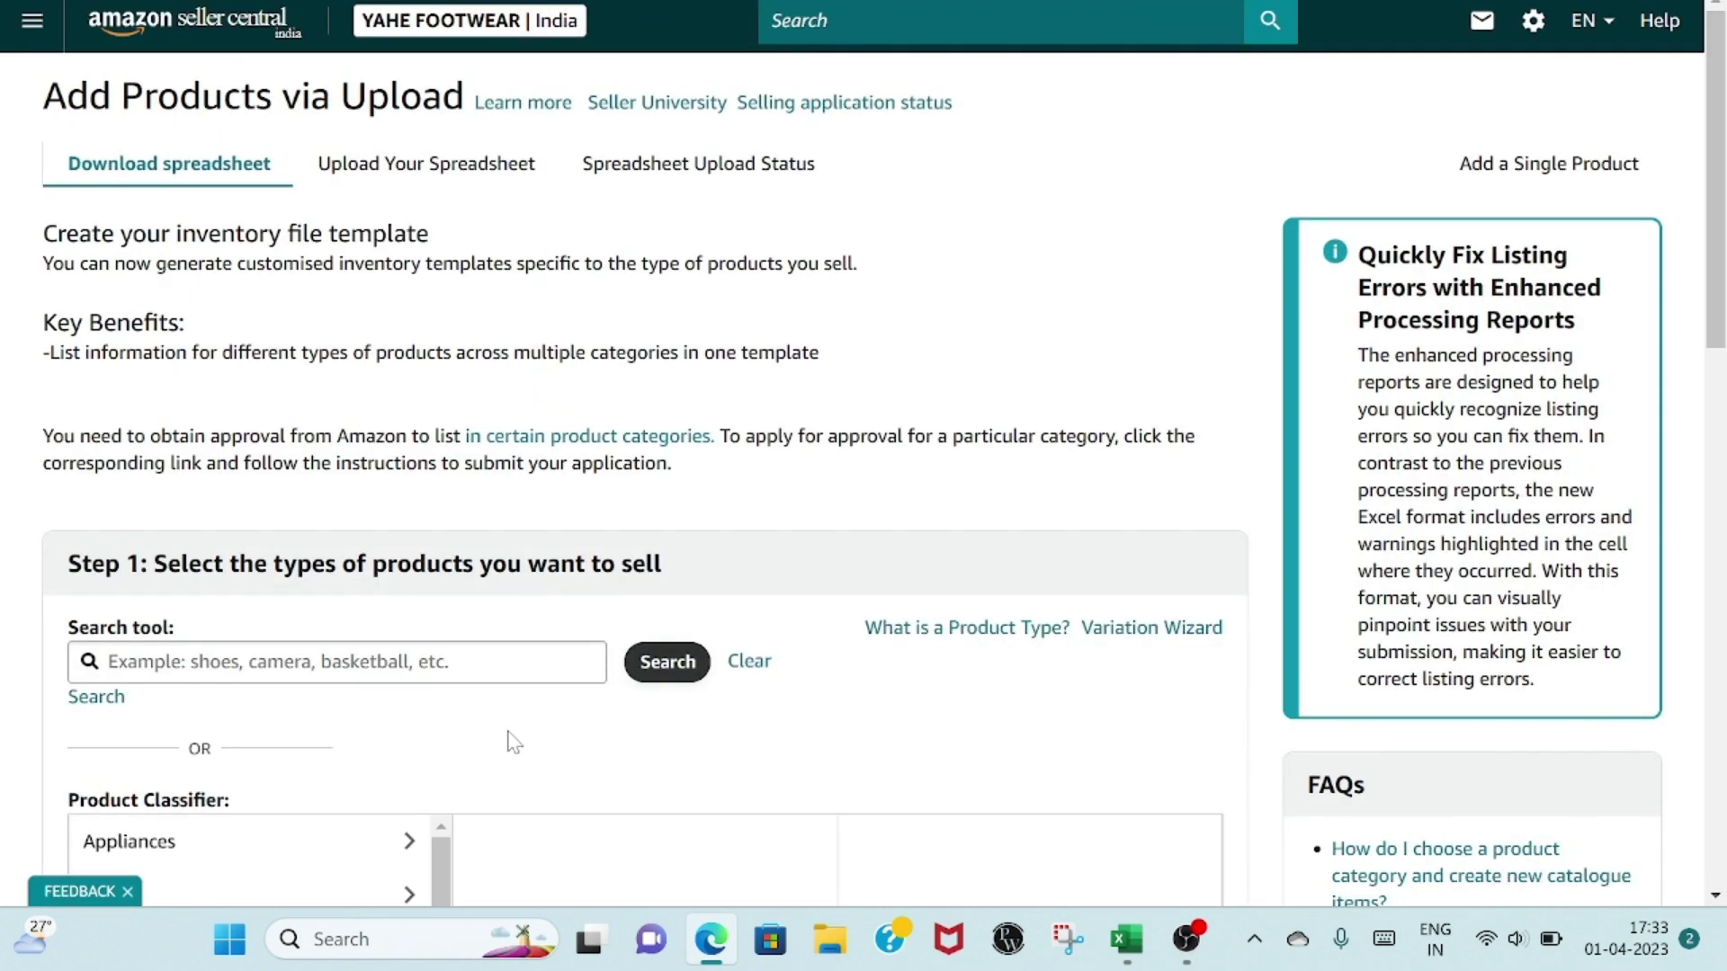
- Select the product type Fashion Slippers under Shoes & Handbags, Shoes, Women's Shoes in the product classifier
{"action": "scroll", "coordinate": [513, 741], "scroll_direction": "down", "scroll_amount": 4}
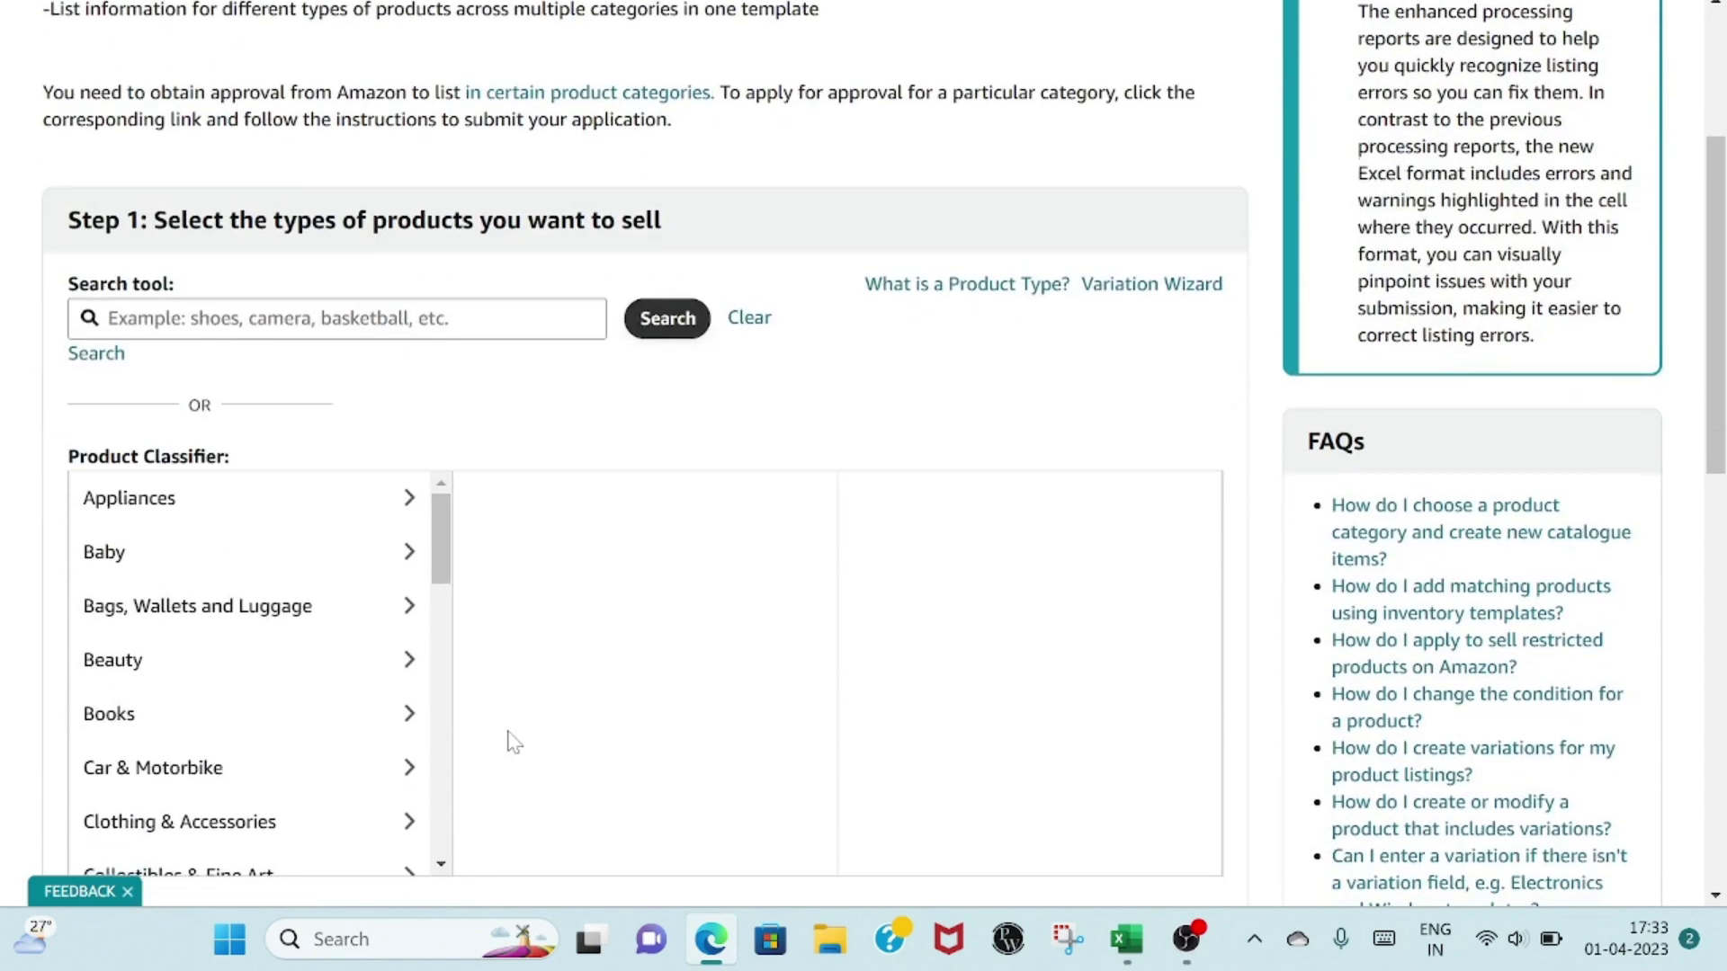
{"action": "scroll", "coordinate": [513, 742], "scroll_direction": "down", "scroll_amount": 3}
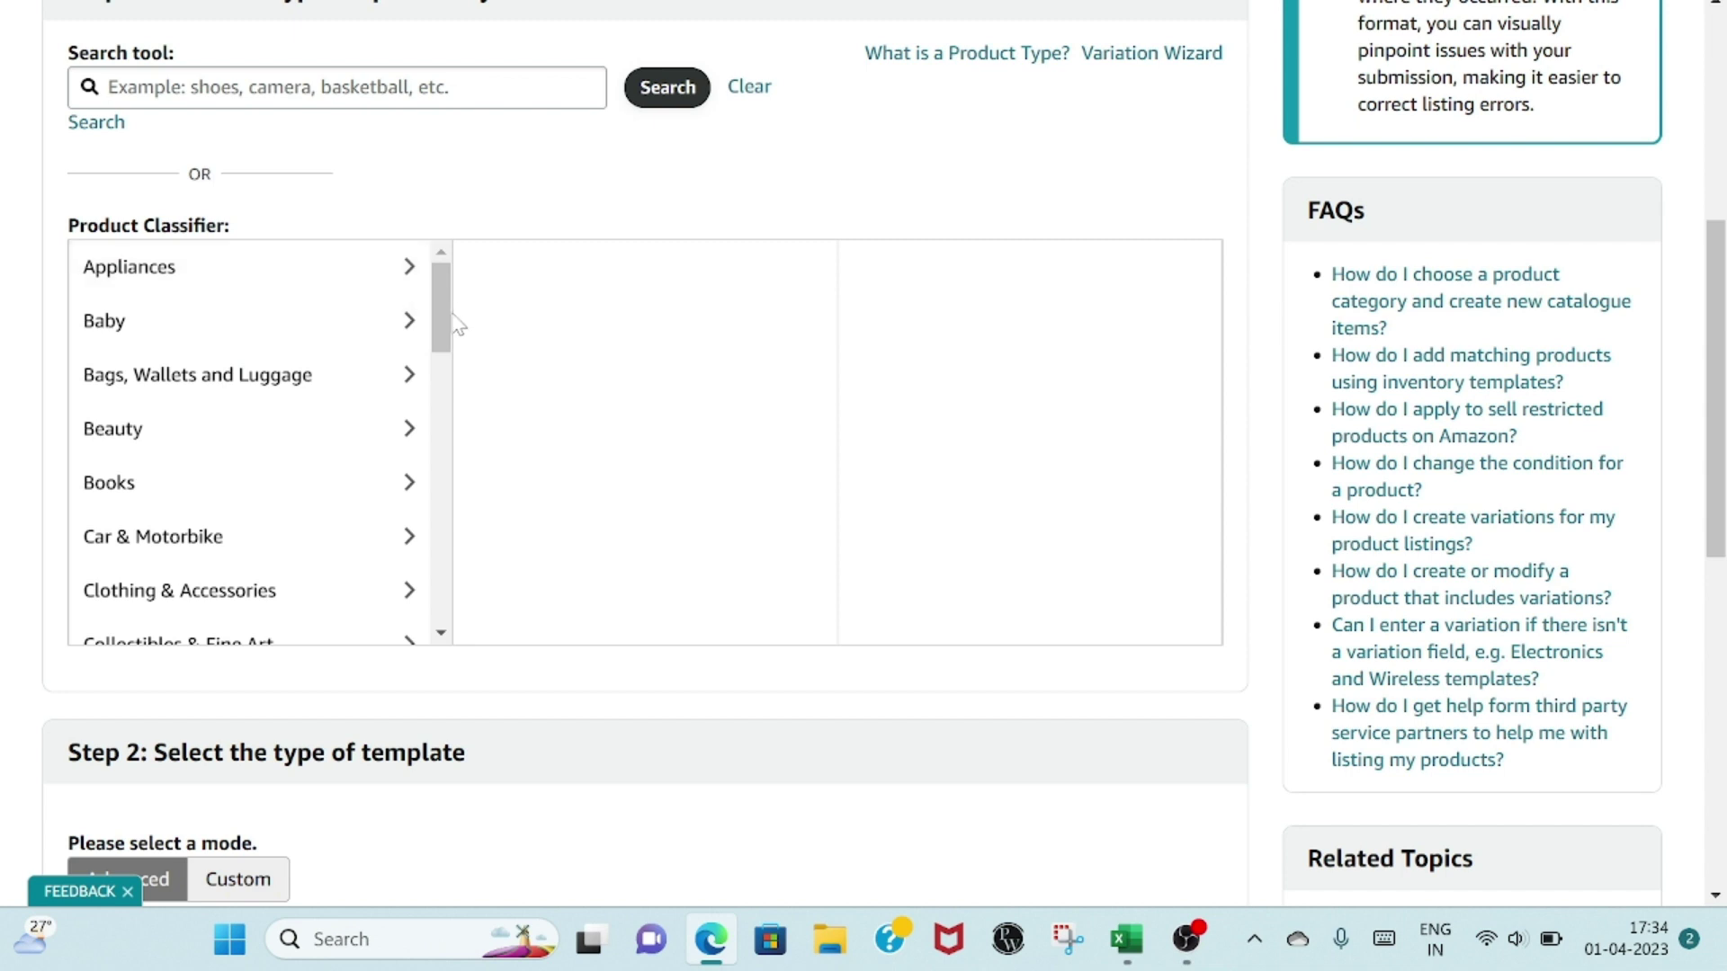
{"action": "left_click_drag", "start_coordinate": [442, 340], "coordinate": [447, 621]}
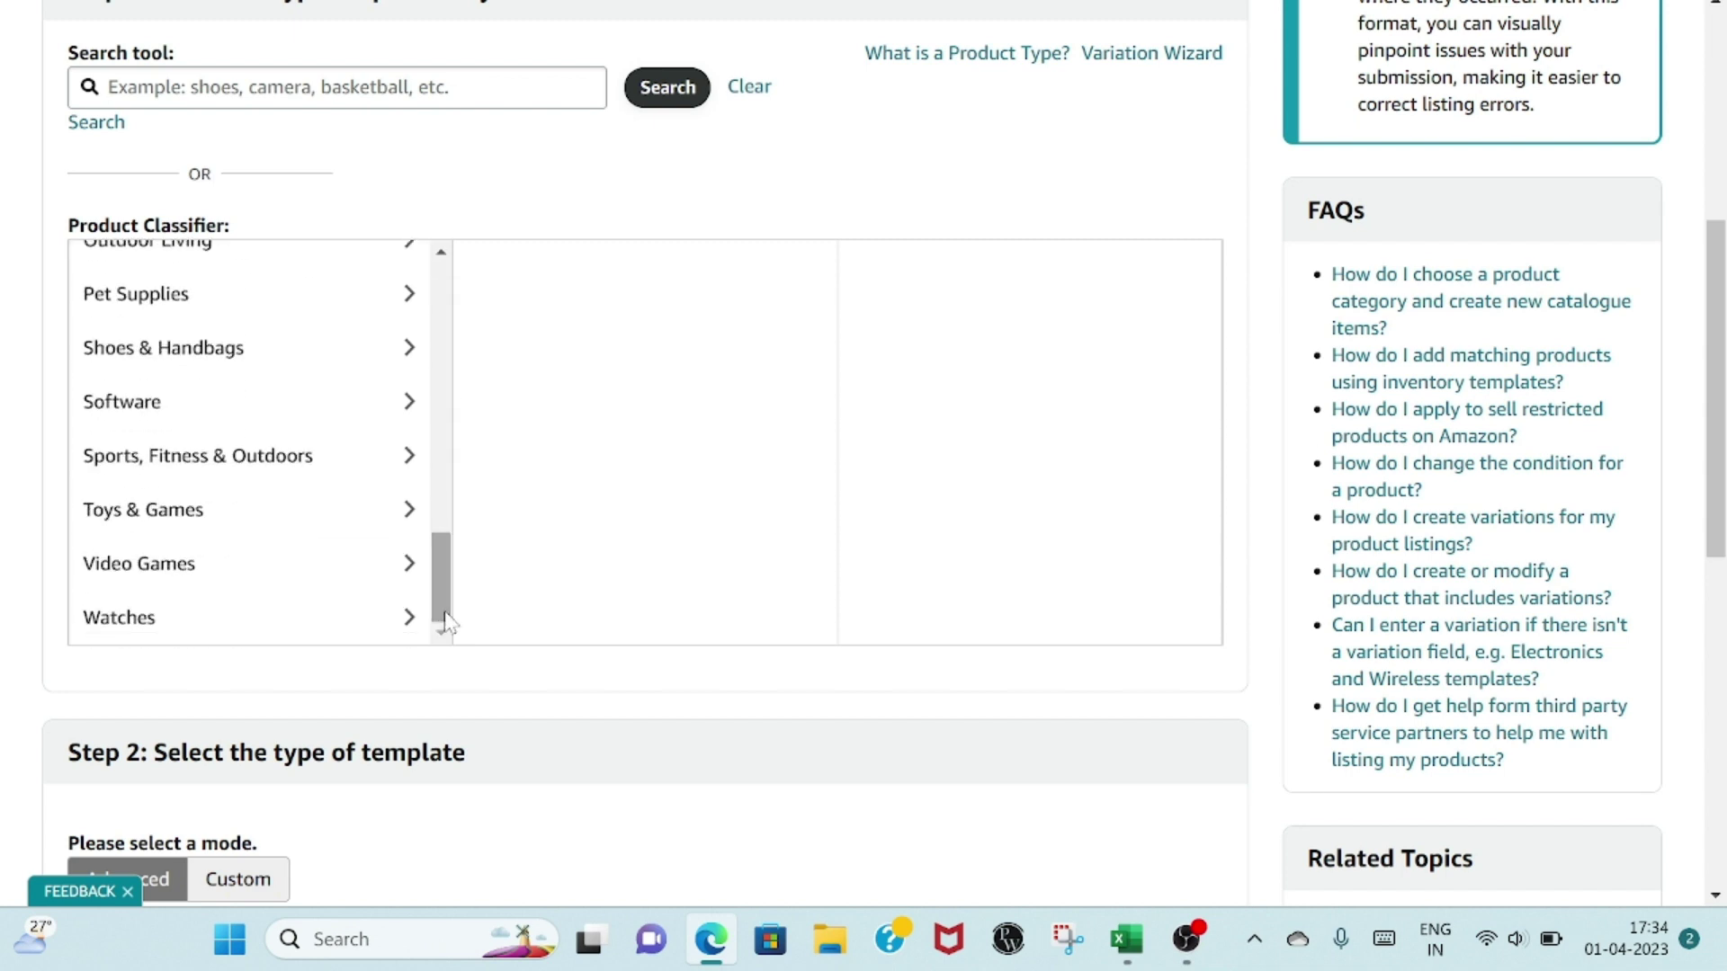
{"action": "left_click", "coordinate": [233, 357]}
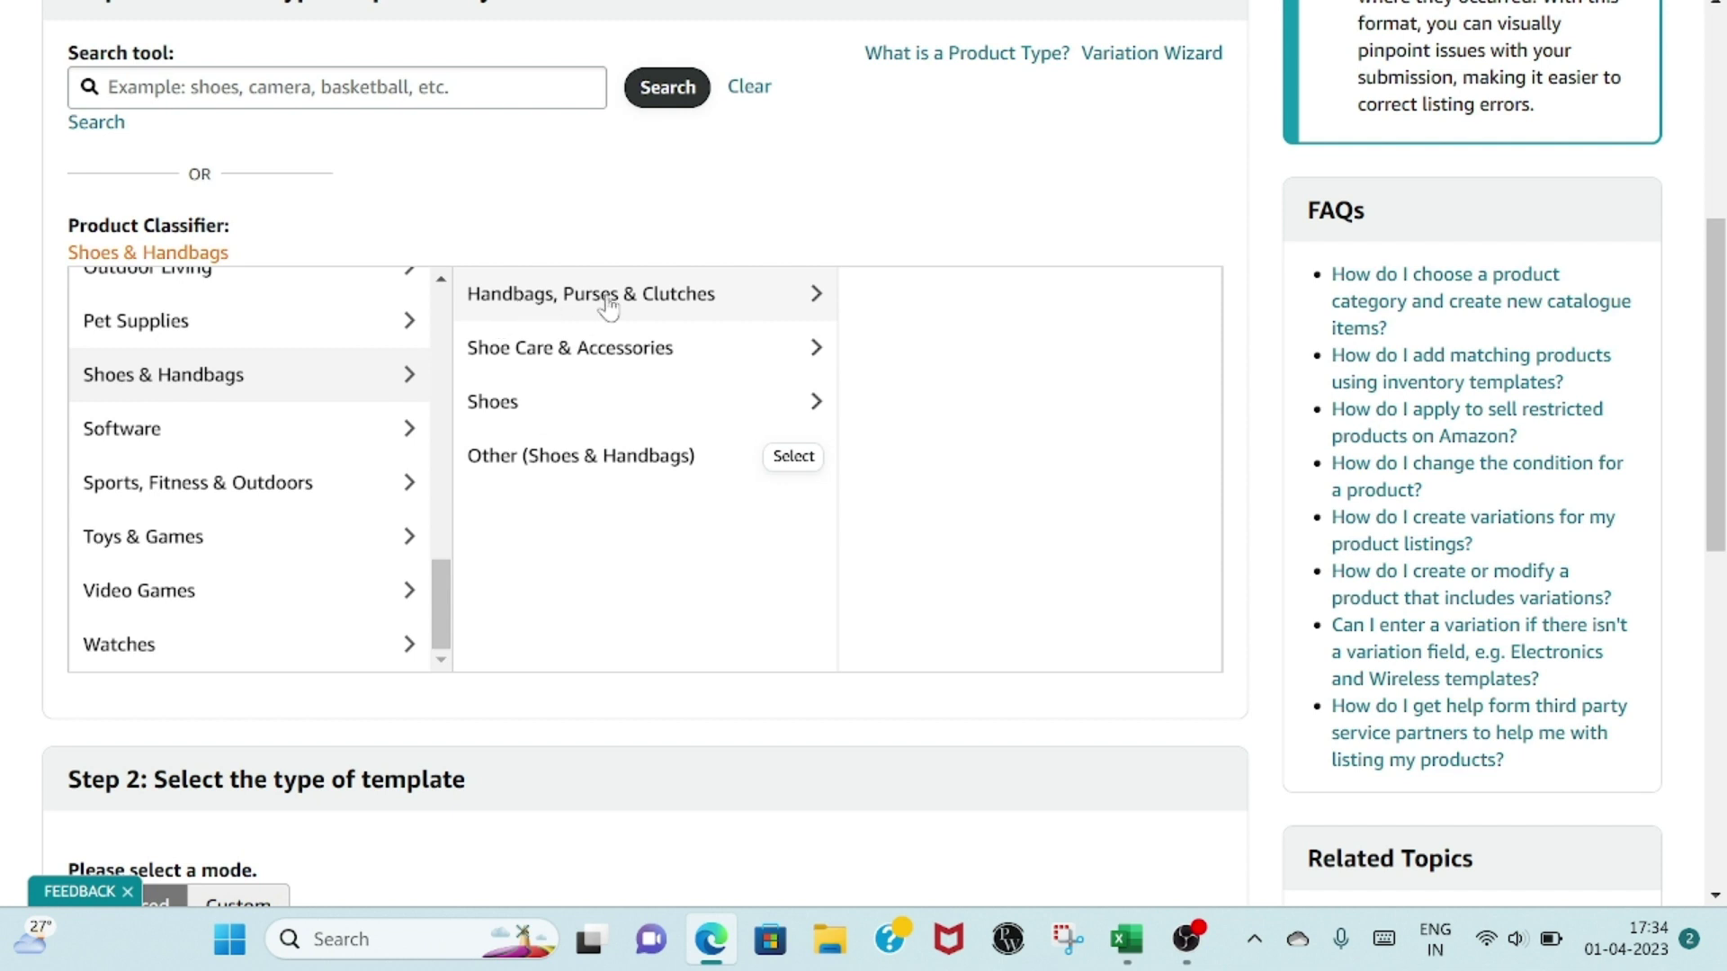
{"action": "left_click", "coordinate": [566, 420]}
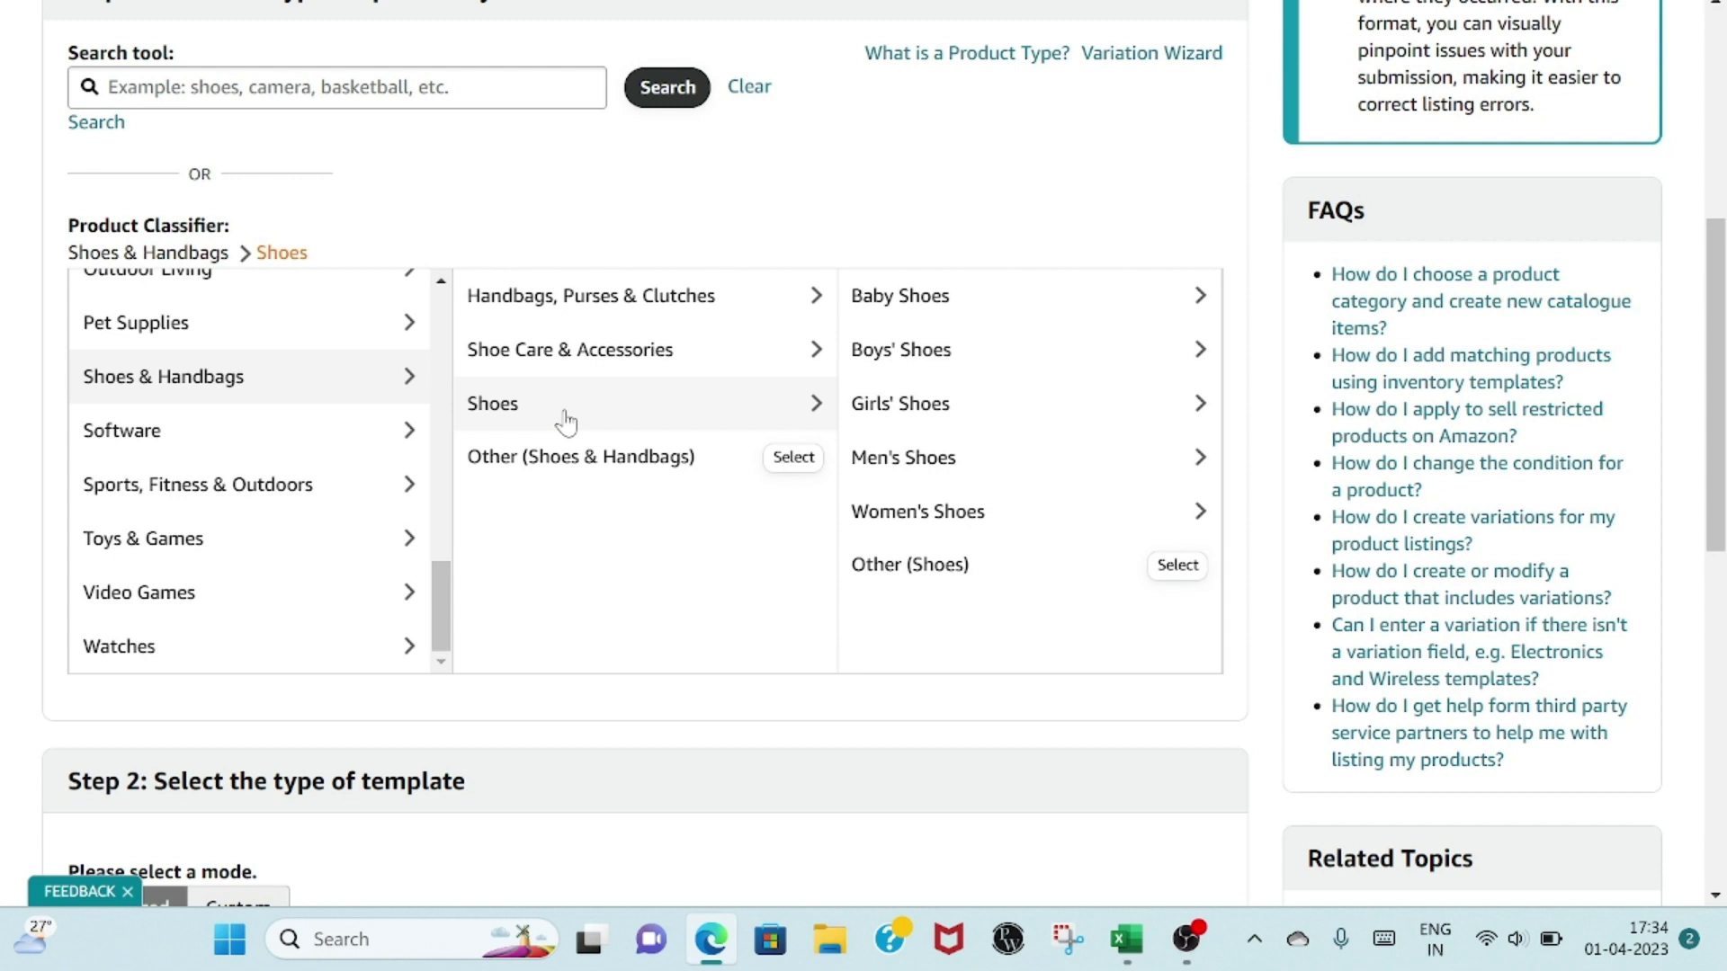
{"action": "left_click", "coordinate": [959, 526]}
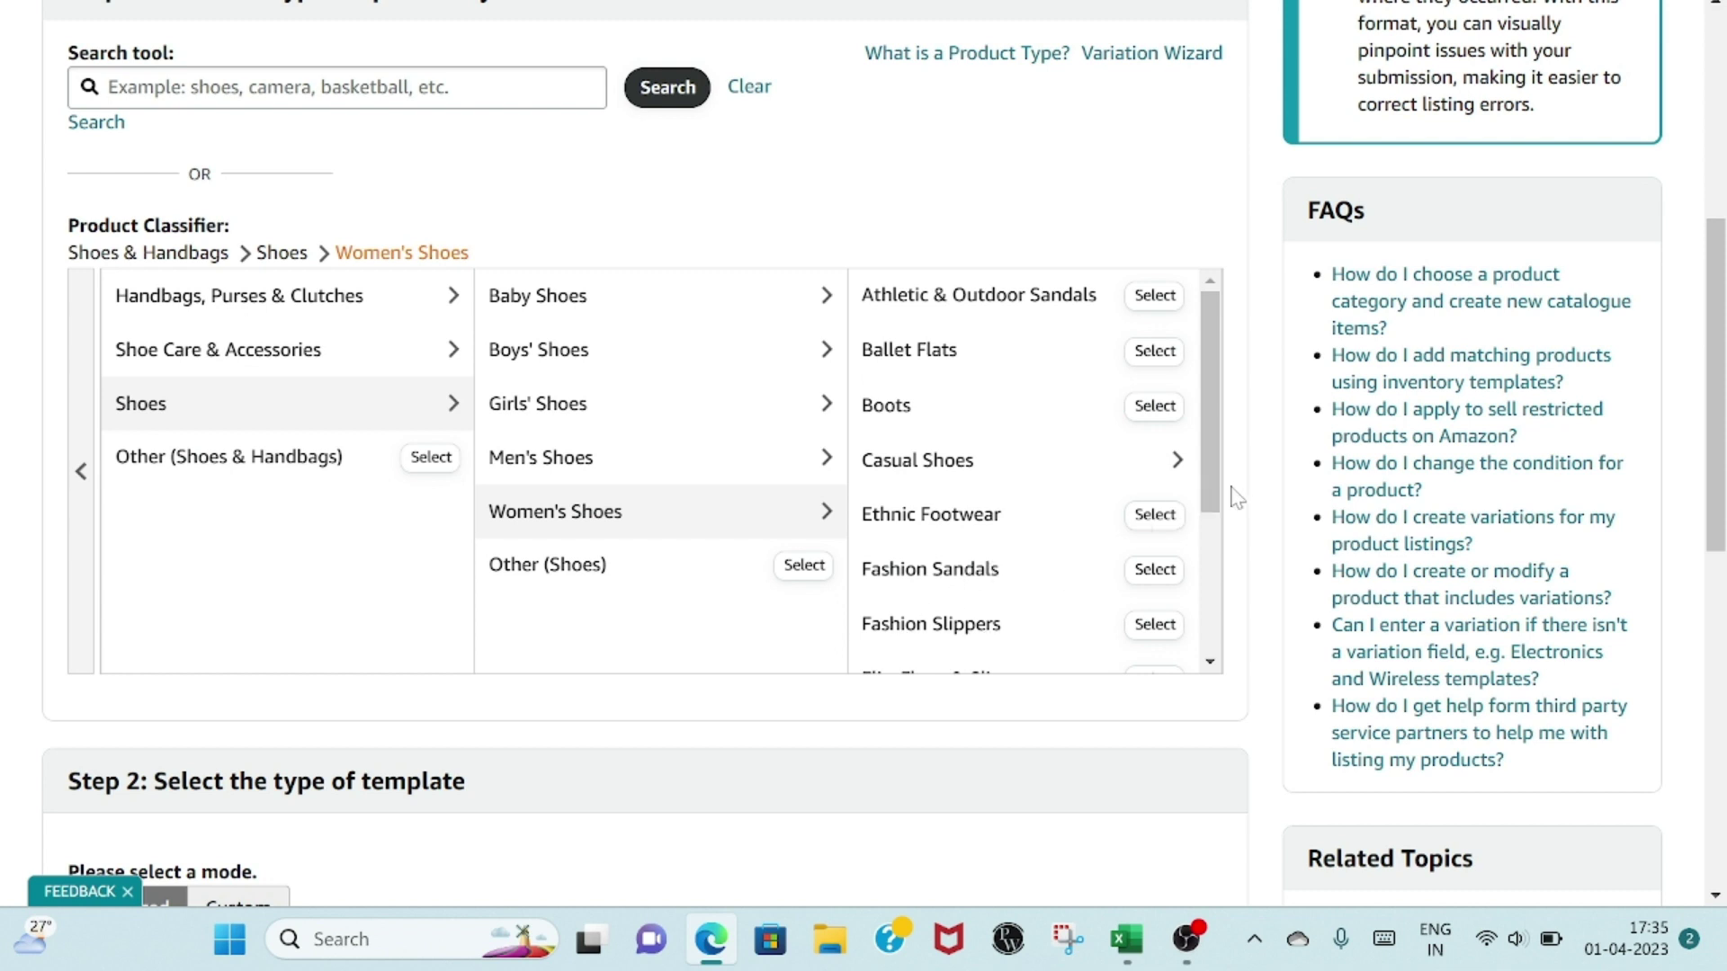
{"action": "left_click_drag", "start_coordinate": [1210, 506], "coordinate": [1208, 598]}
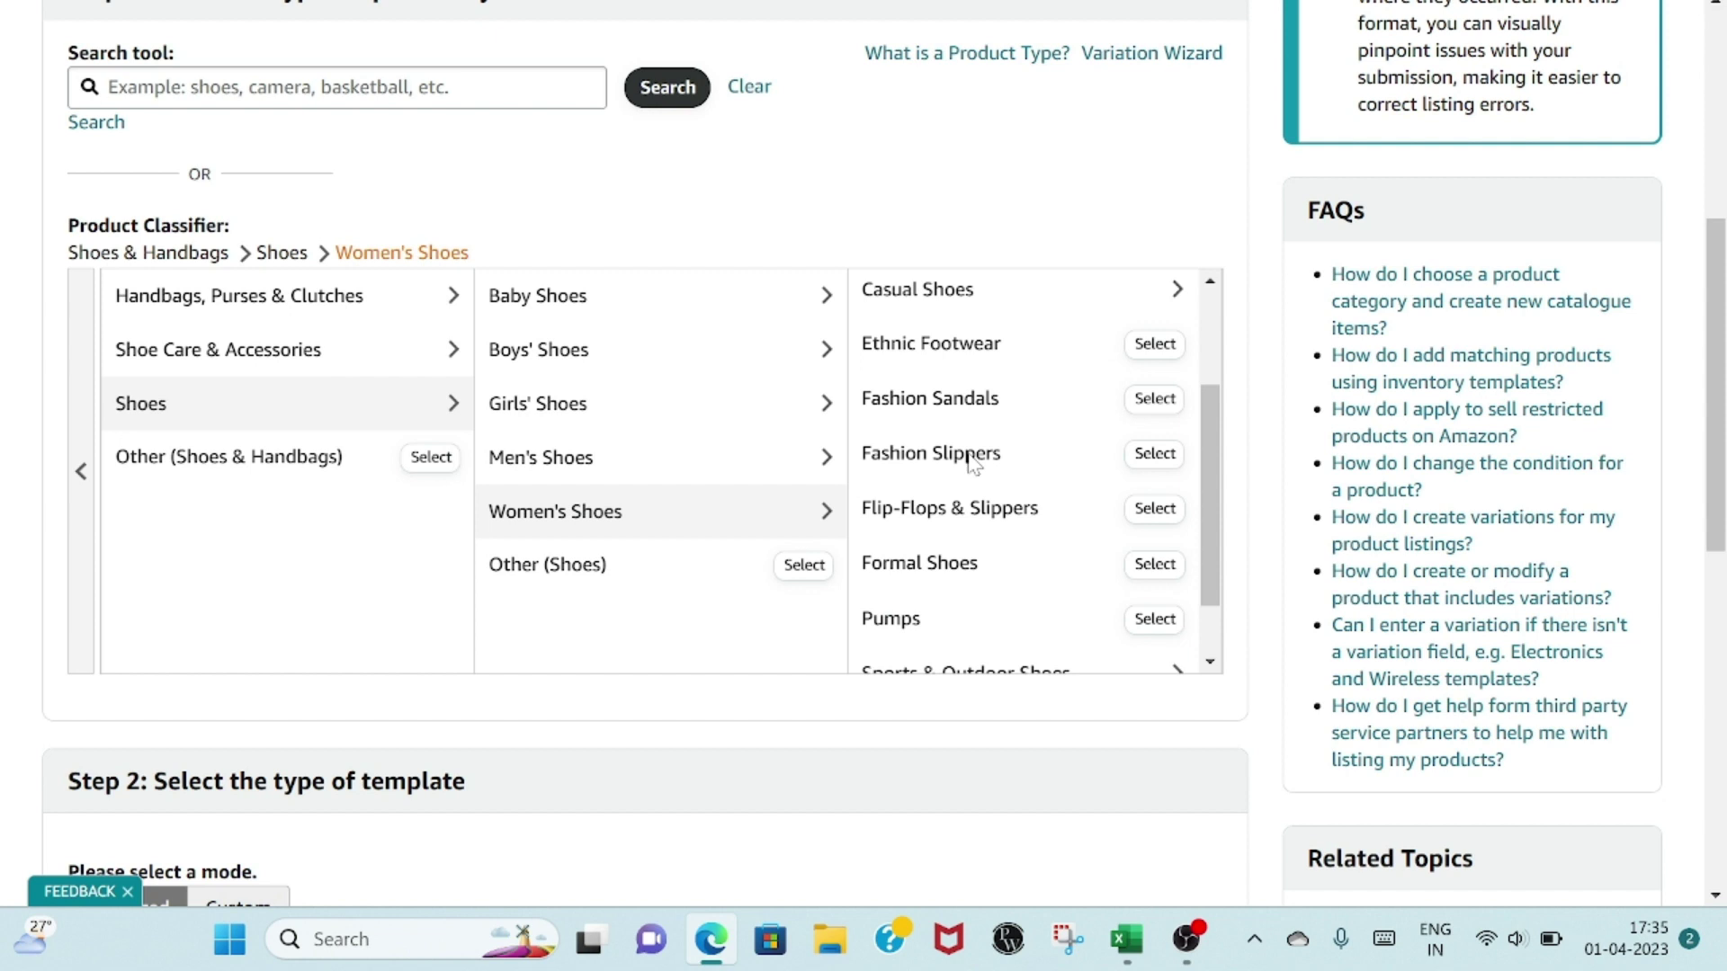
{"action": "left_click", "coordinate": [1156, 455]}
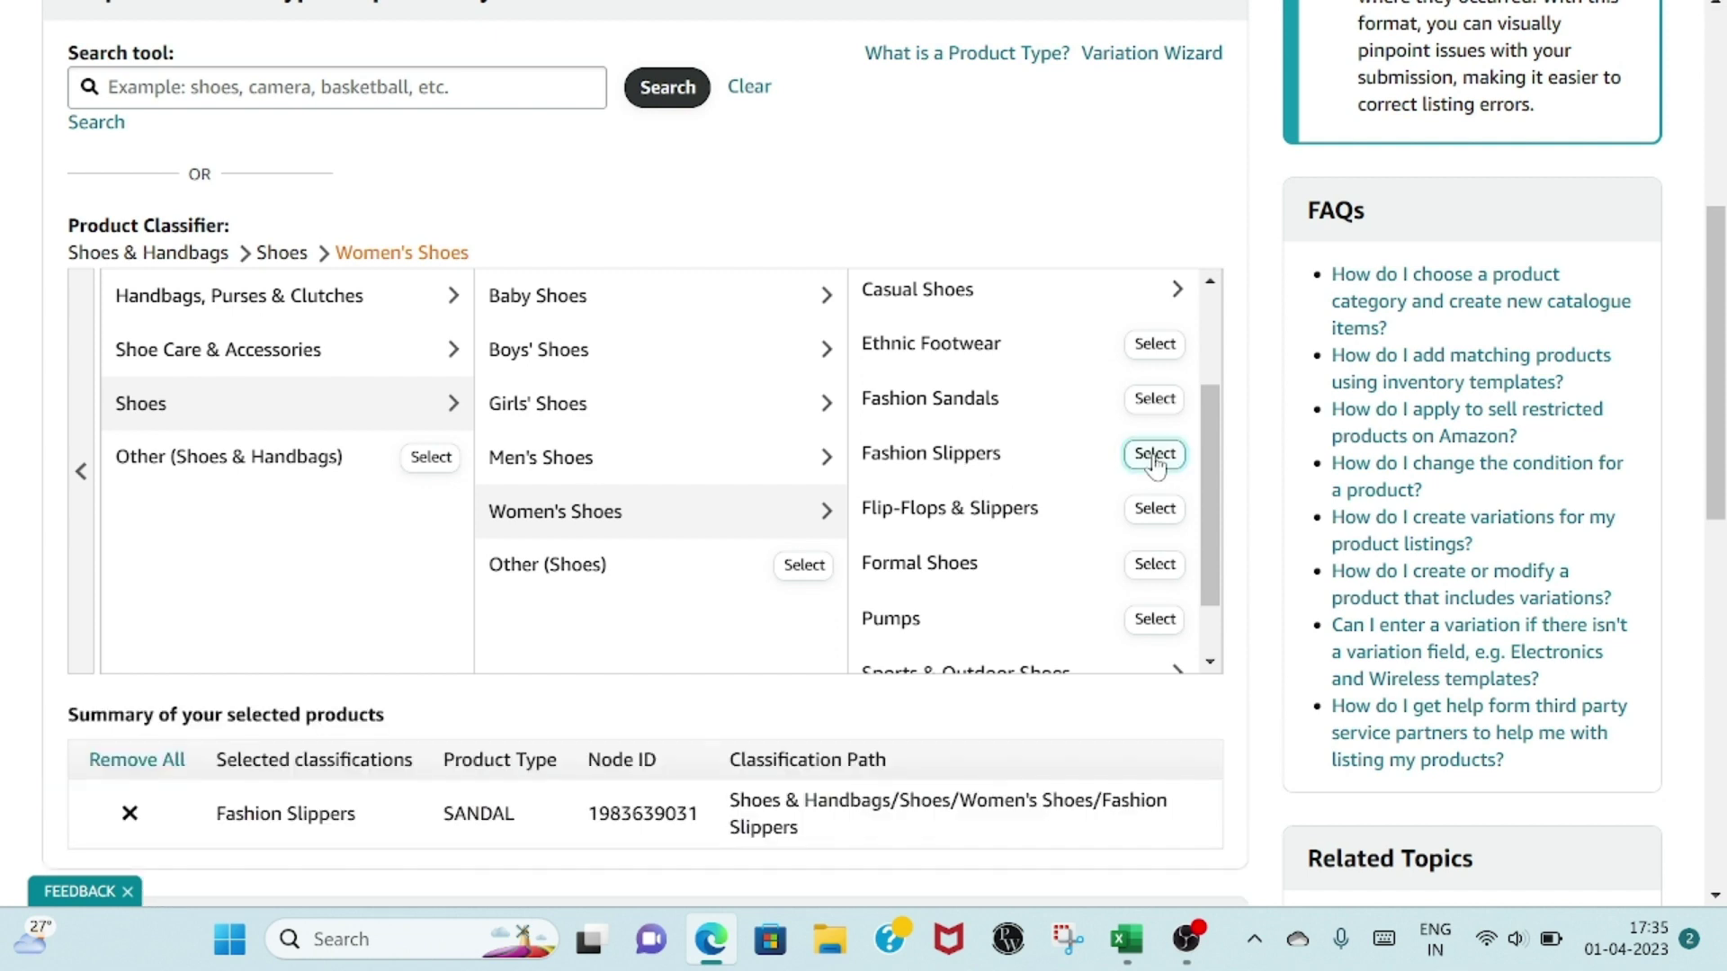
- Generate the inventory file template for Fashion Slippers in Advanced mode
{"action": "scroll", "coordinate": [1212, 594], "scroll_direction": "down", "scroll_amount": 1}
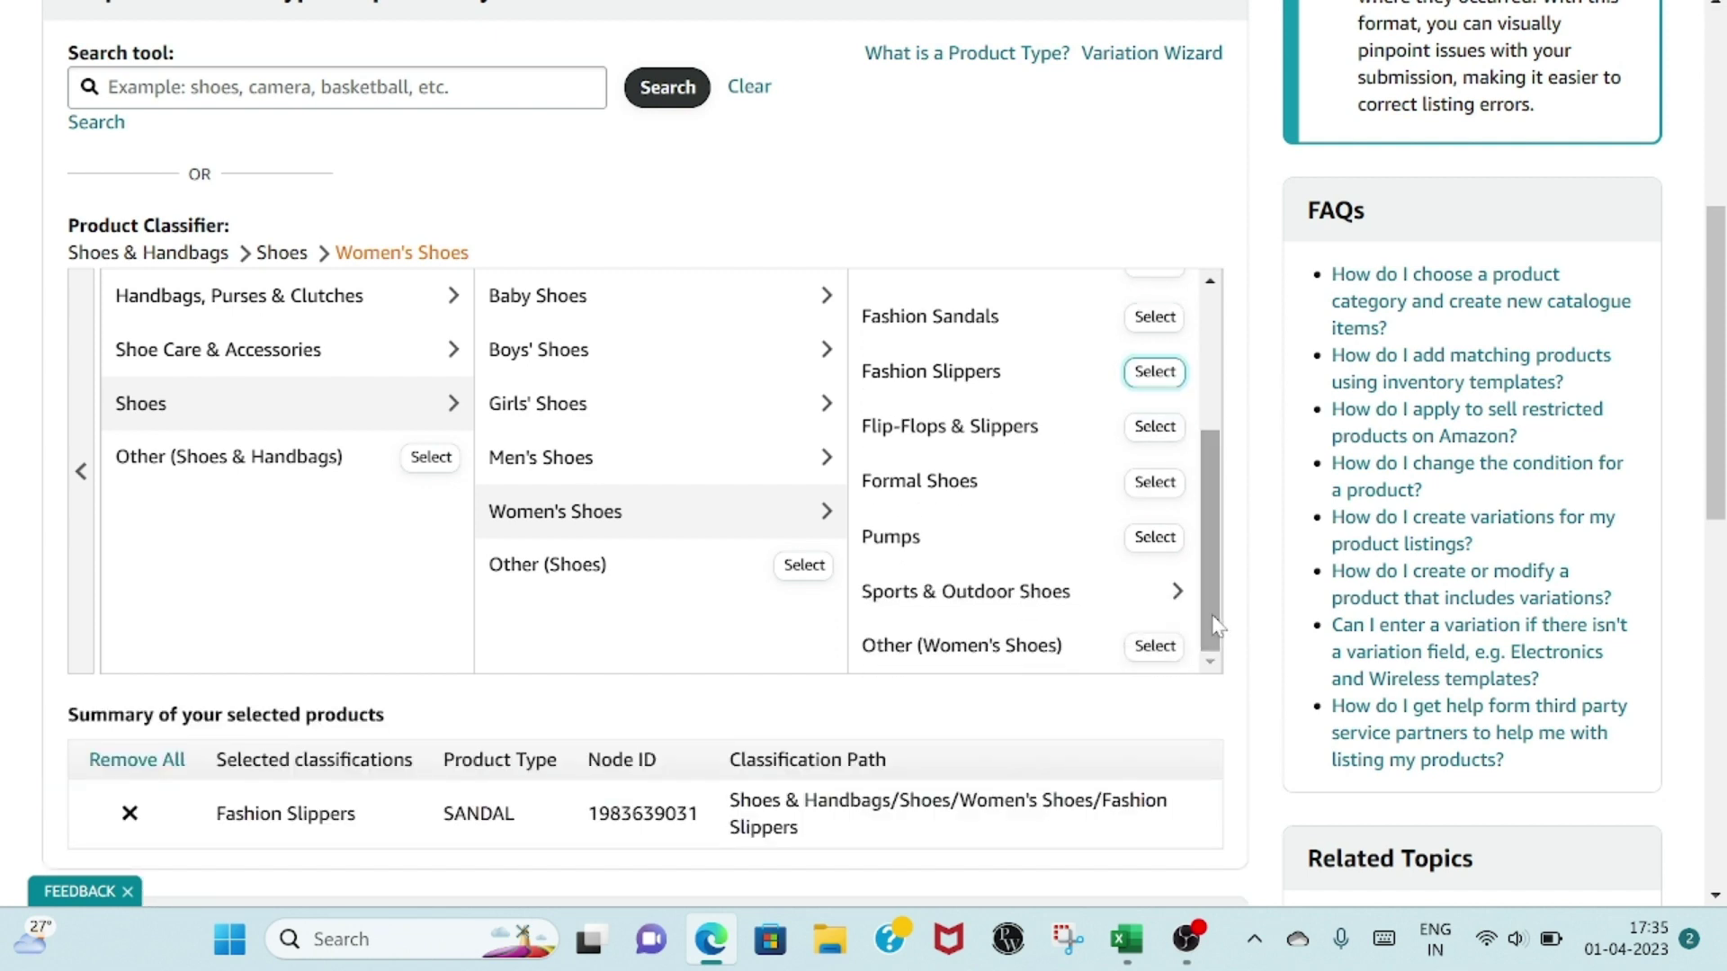
{"action": "left_click_drag", "start_coordinate": [1718, 490], "coordinate": [1696, 579]}
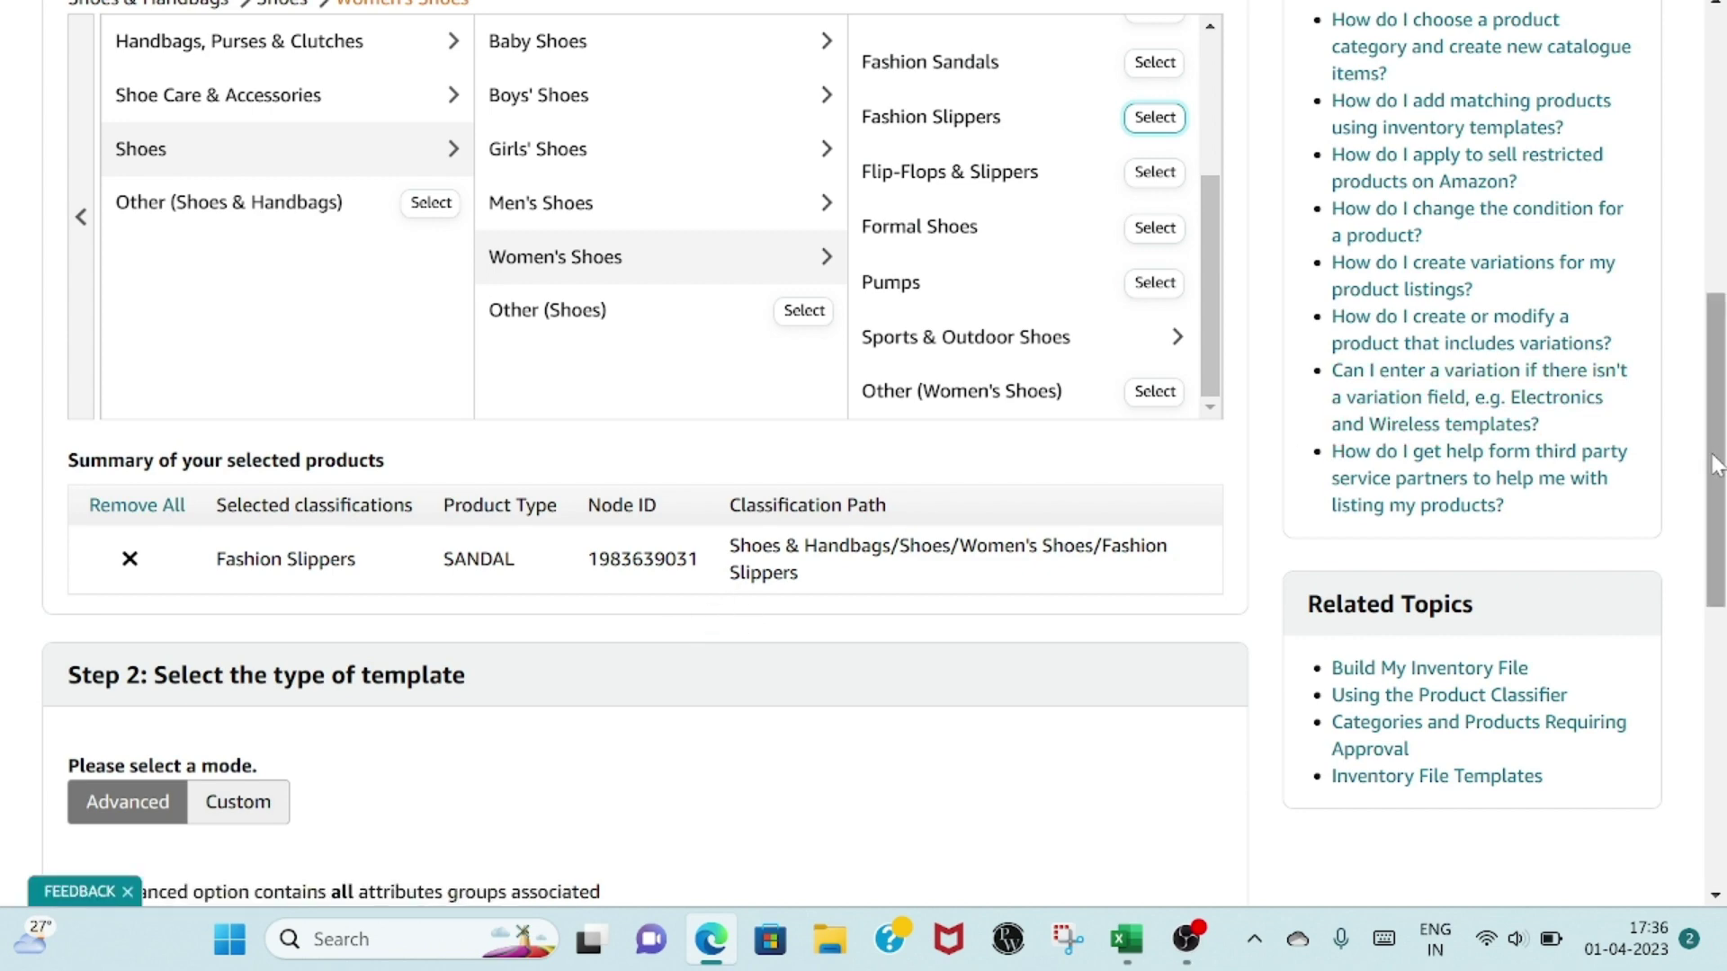
{"action": "scroll", "coordinate": [1716, 450], "scroll_direction": "down", "scroll_amount": 3}
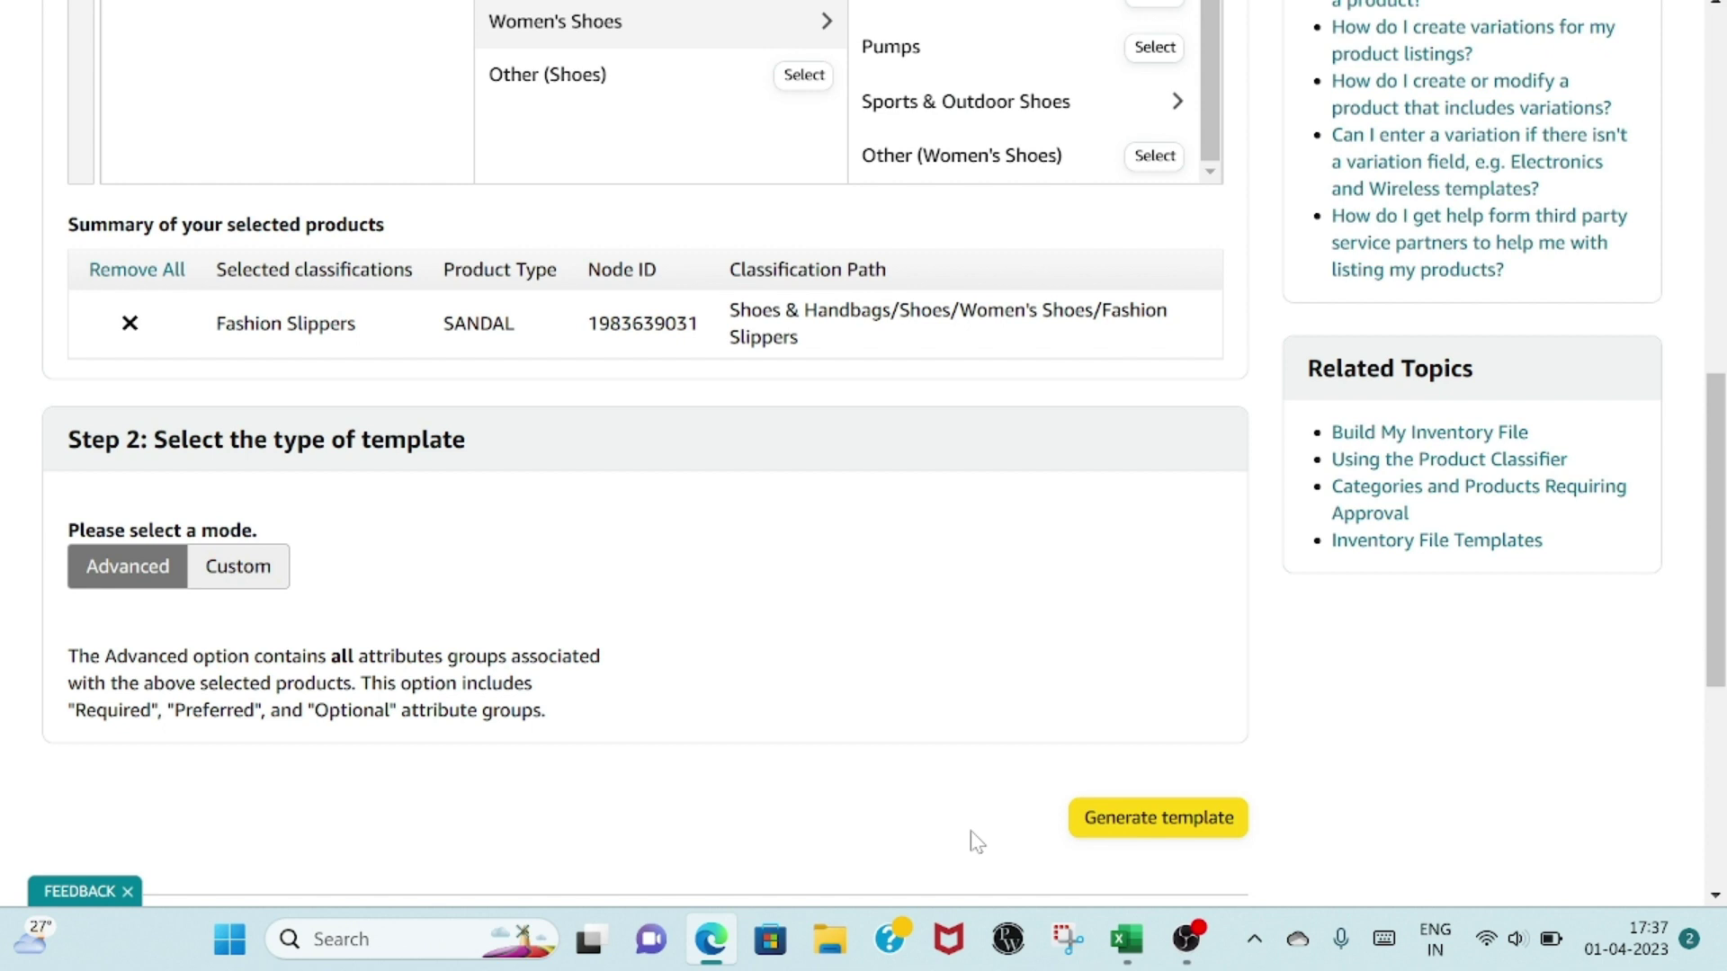
{"action": "left_click", "coordinate": [1146, 826]}
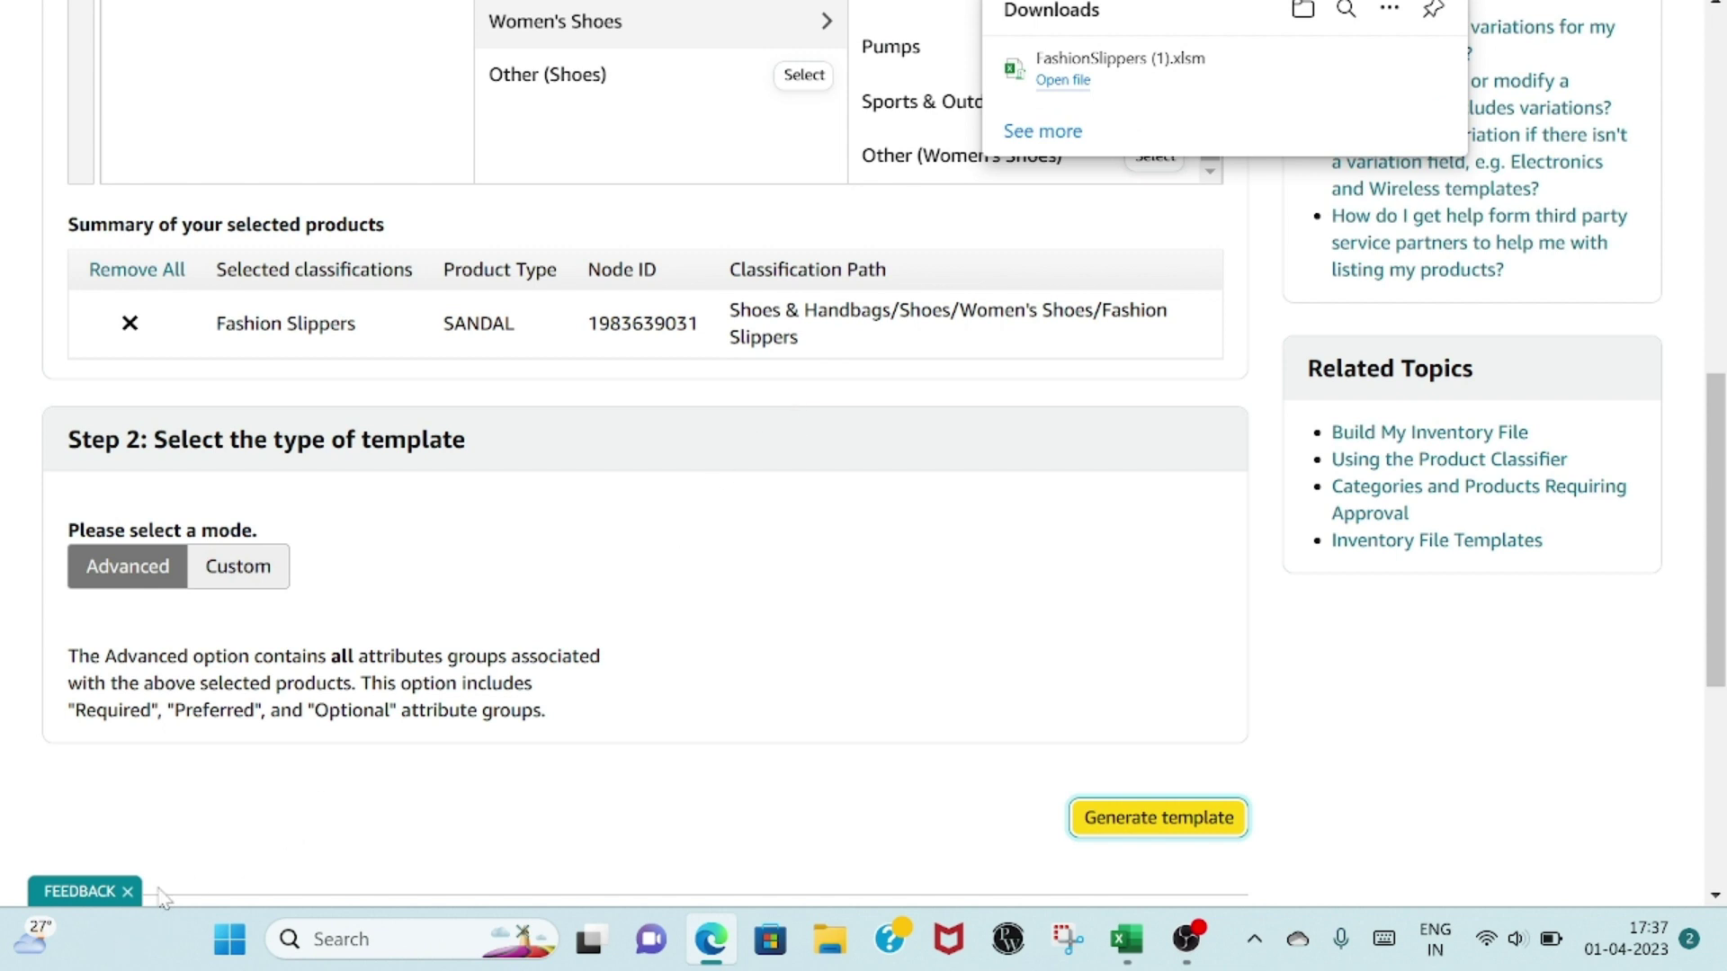
- Open the downloaded FashionSlippers (1).xlsm in Excel, enable editing and show its Template sheet
{"action": "left_click", "coordinate": [1065, 81]}
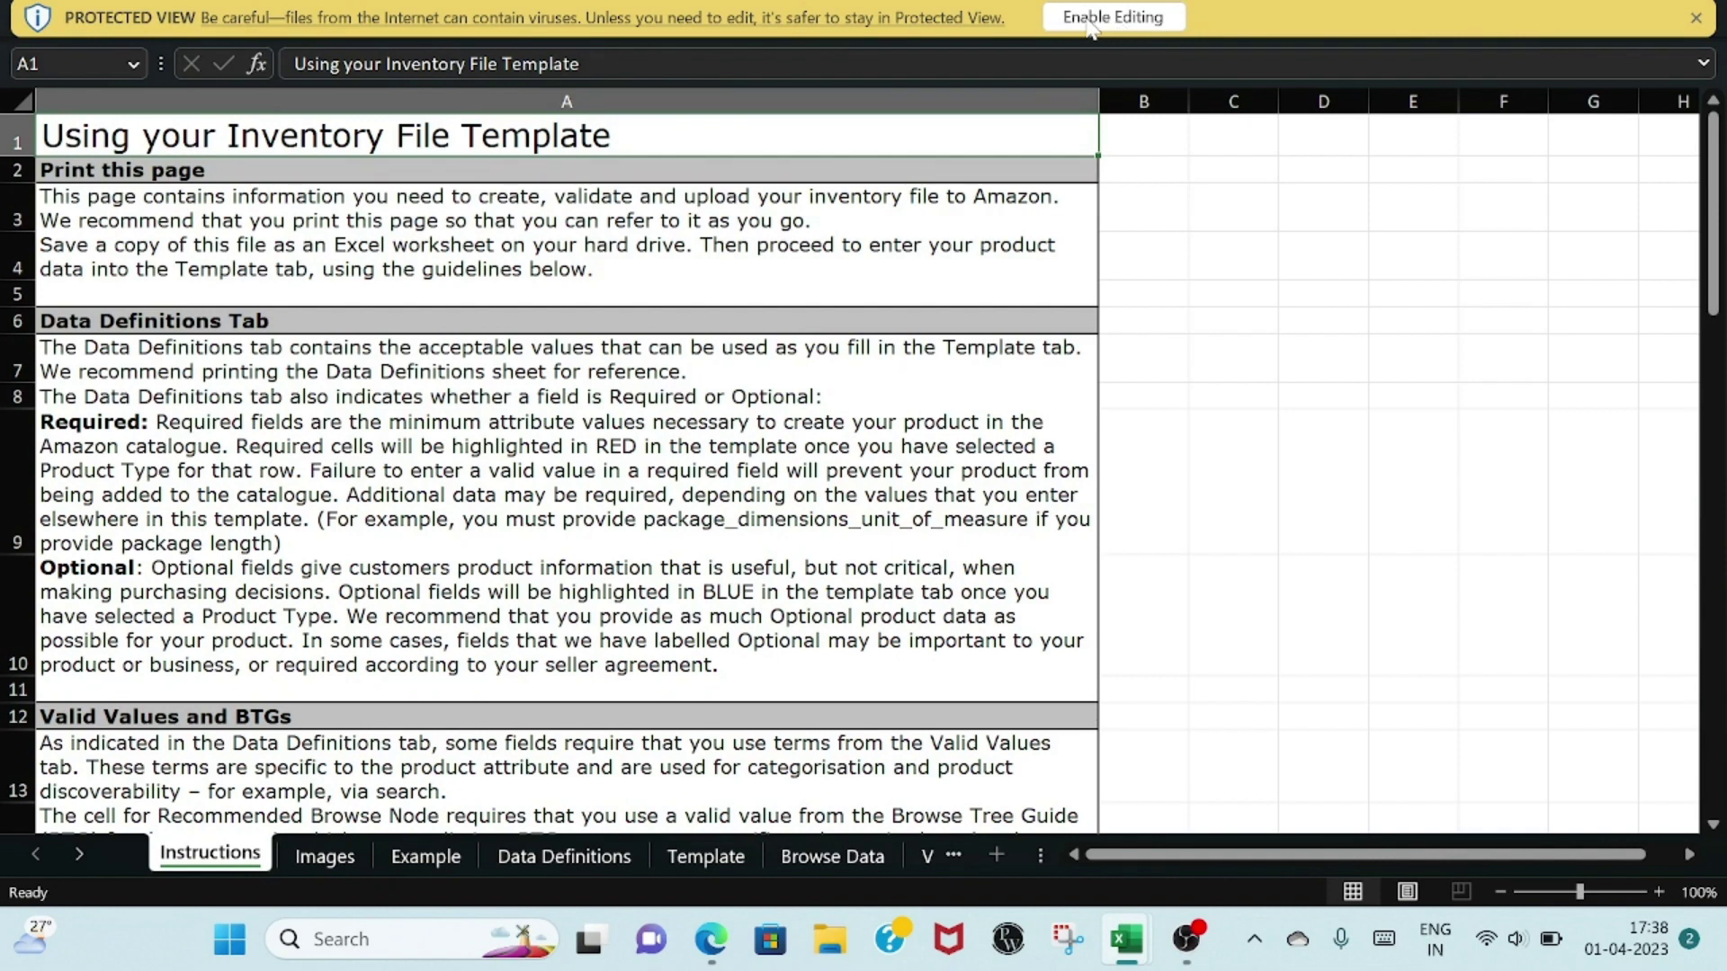
{"action": "left_click", "coordinate": [1117, 26]}
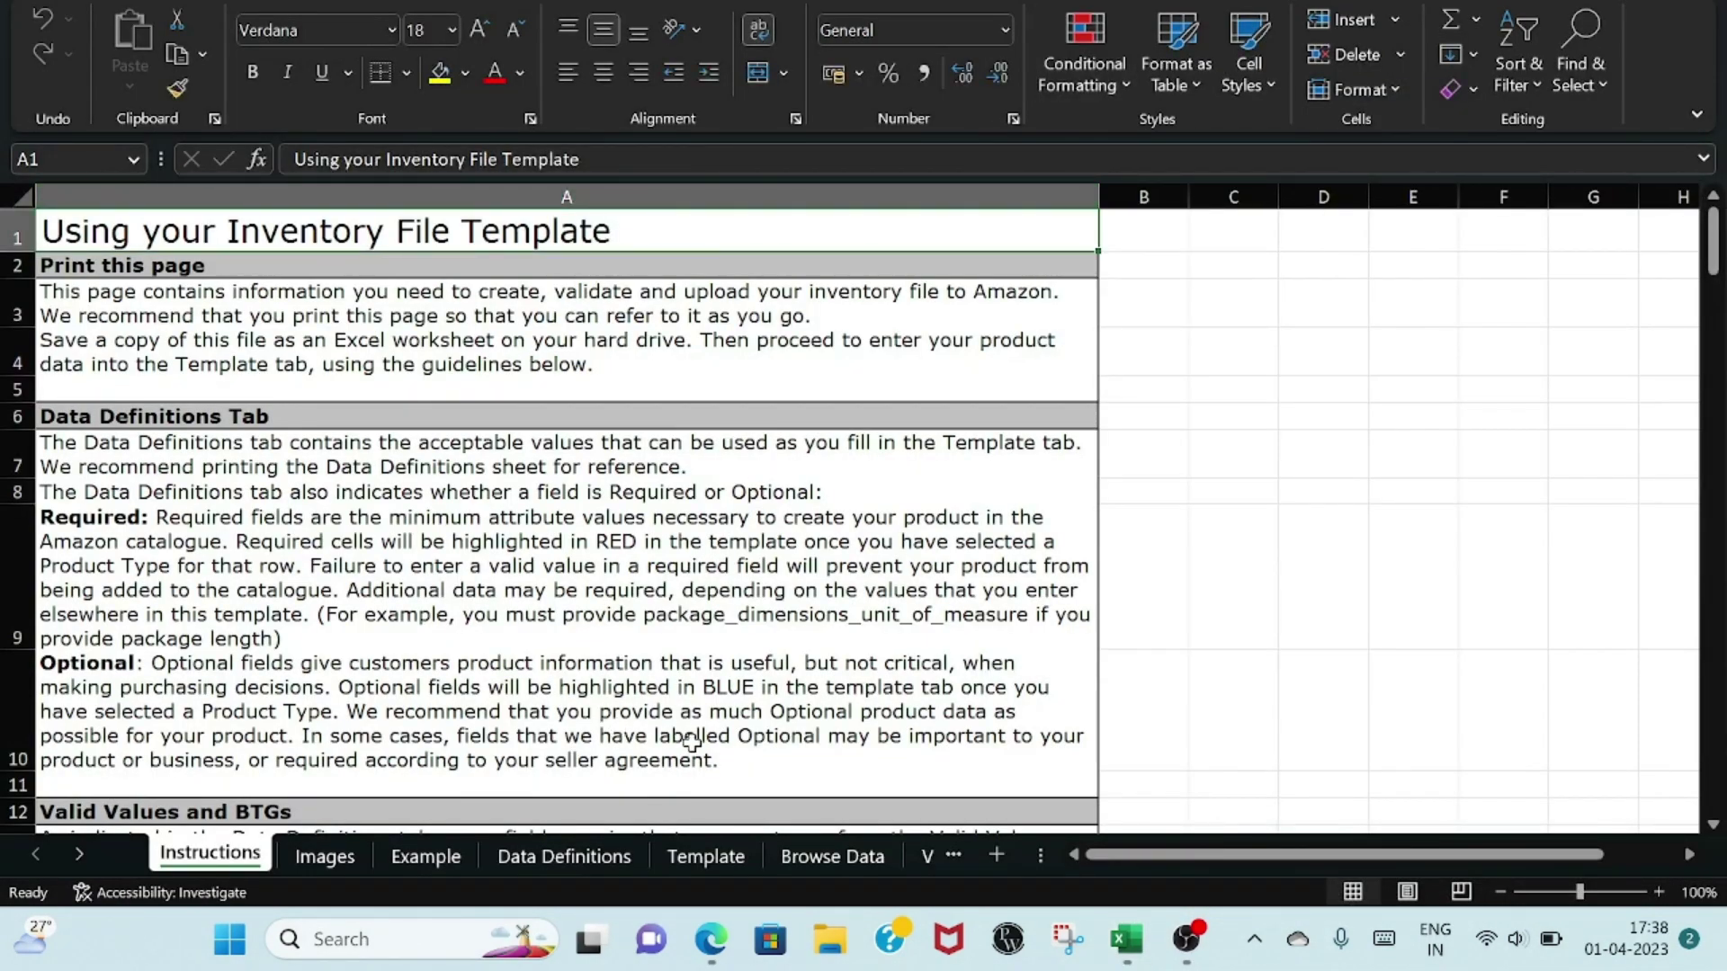
{"action": "left_click", "coordinate": [692, 856]}
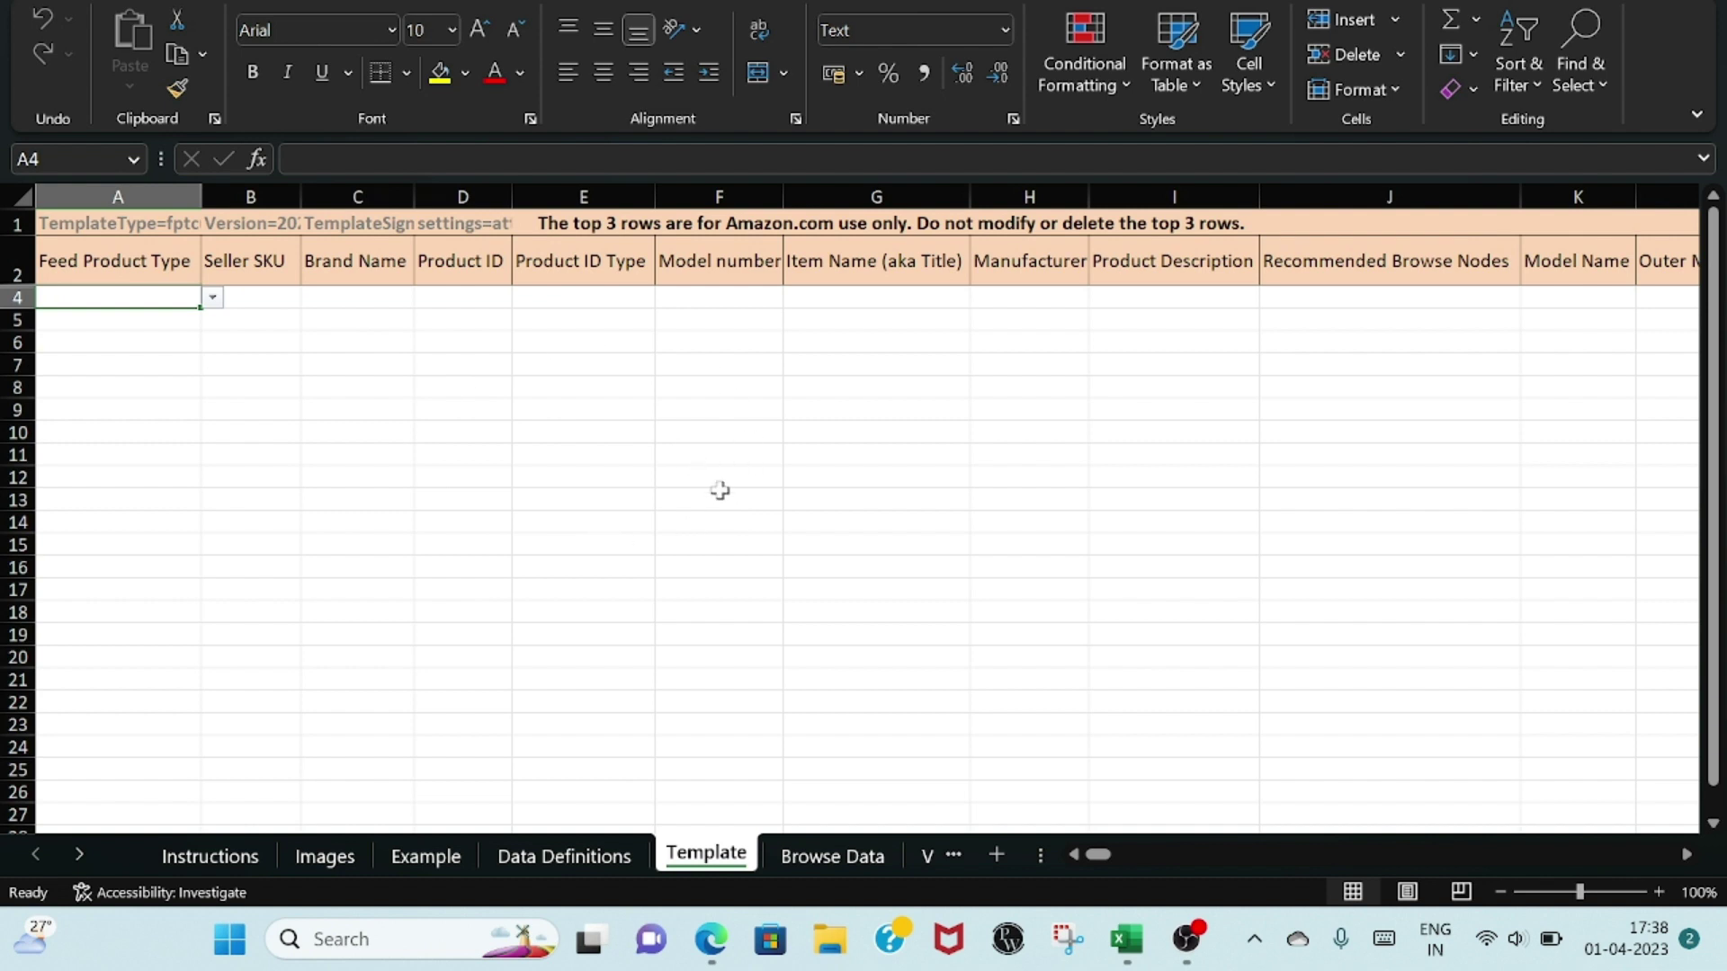
- Switch to the Y-902 workbook and go to the first columns of its Template sheet
{"action": "mouse_move", "coordinate": [1125, 939]}
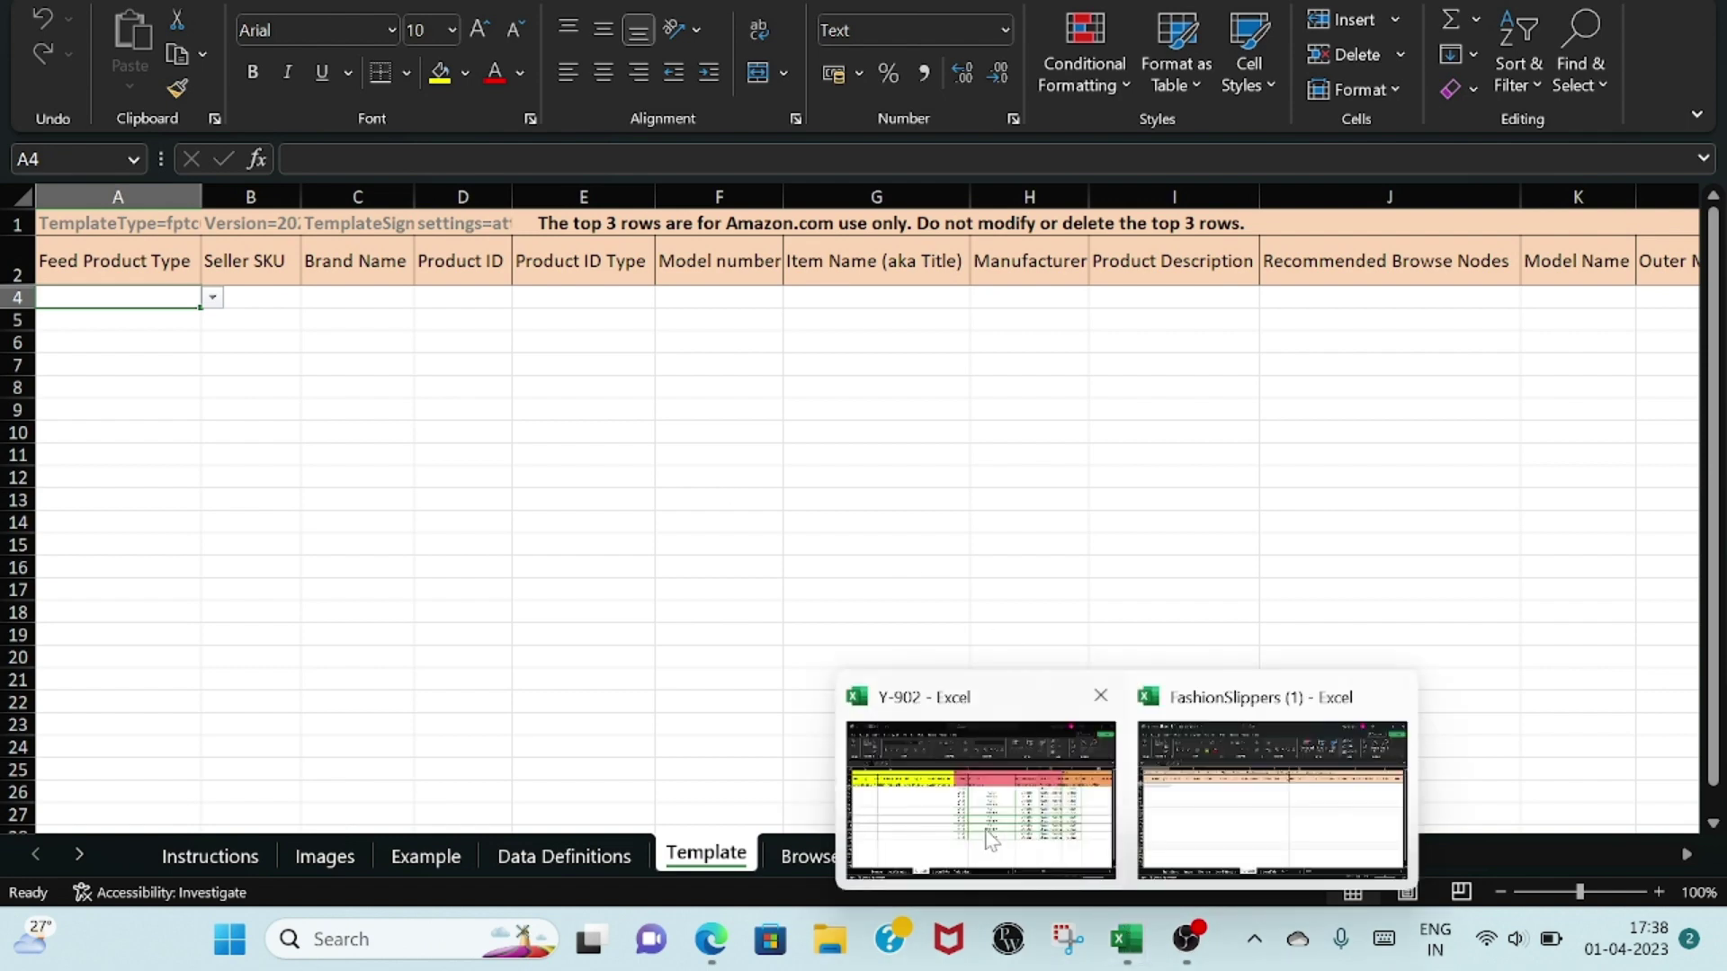
{"action": "left_click", "coordinate": [949, 836]}
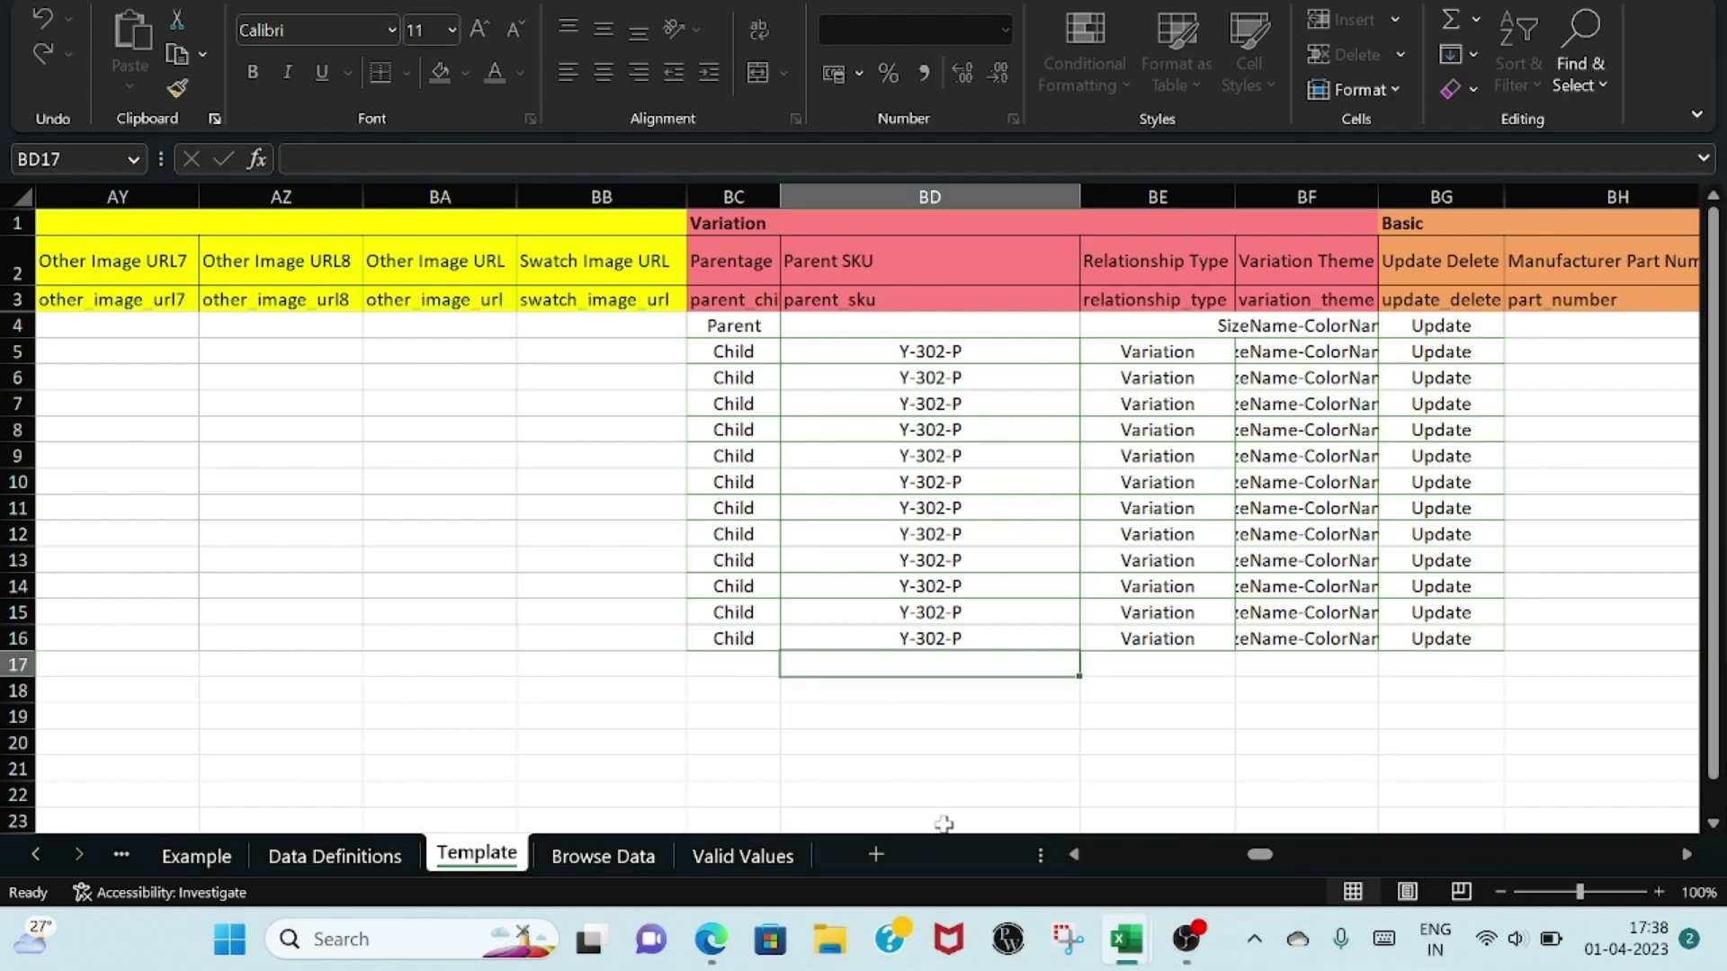
{"action": "left_click", "coordinate": [1105, 854]}
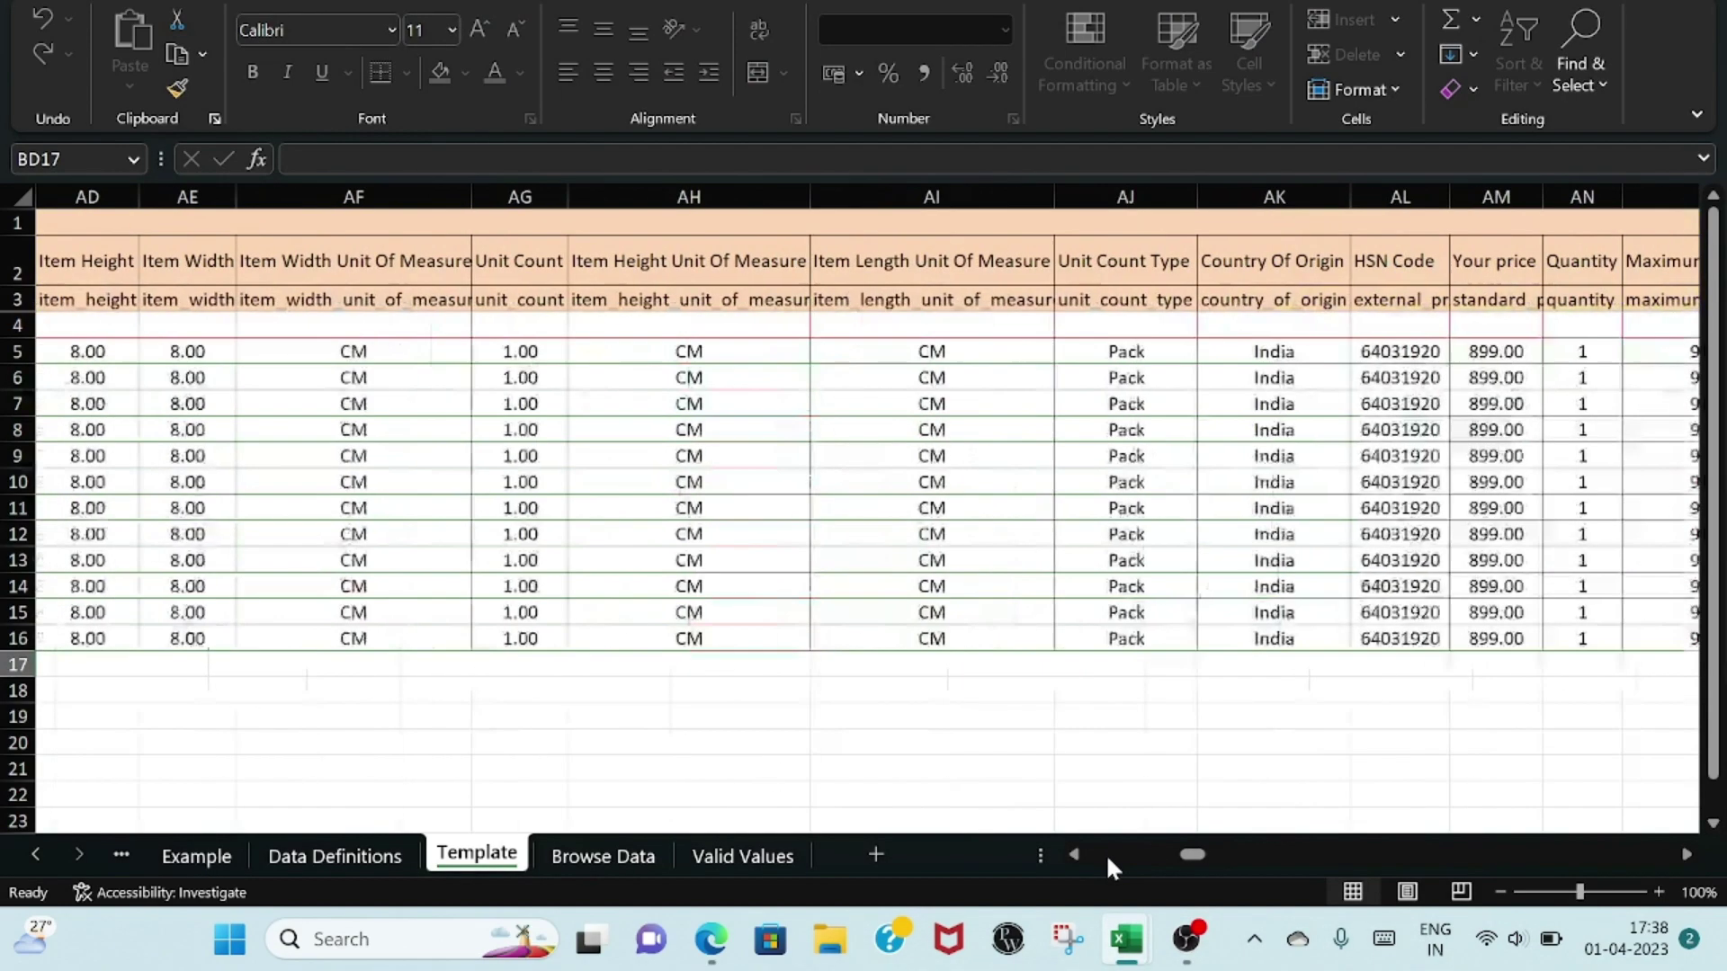
{"action": "left_click", "coordinate": [1104, 855]}
{"action": "left_click", "coordinate": [1105, 854]}
{"action": "left_click", "coordinate": [1075, 854]}
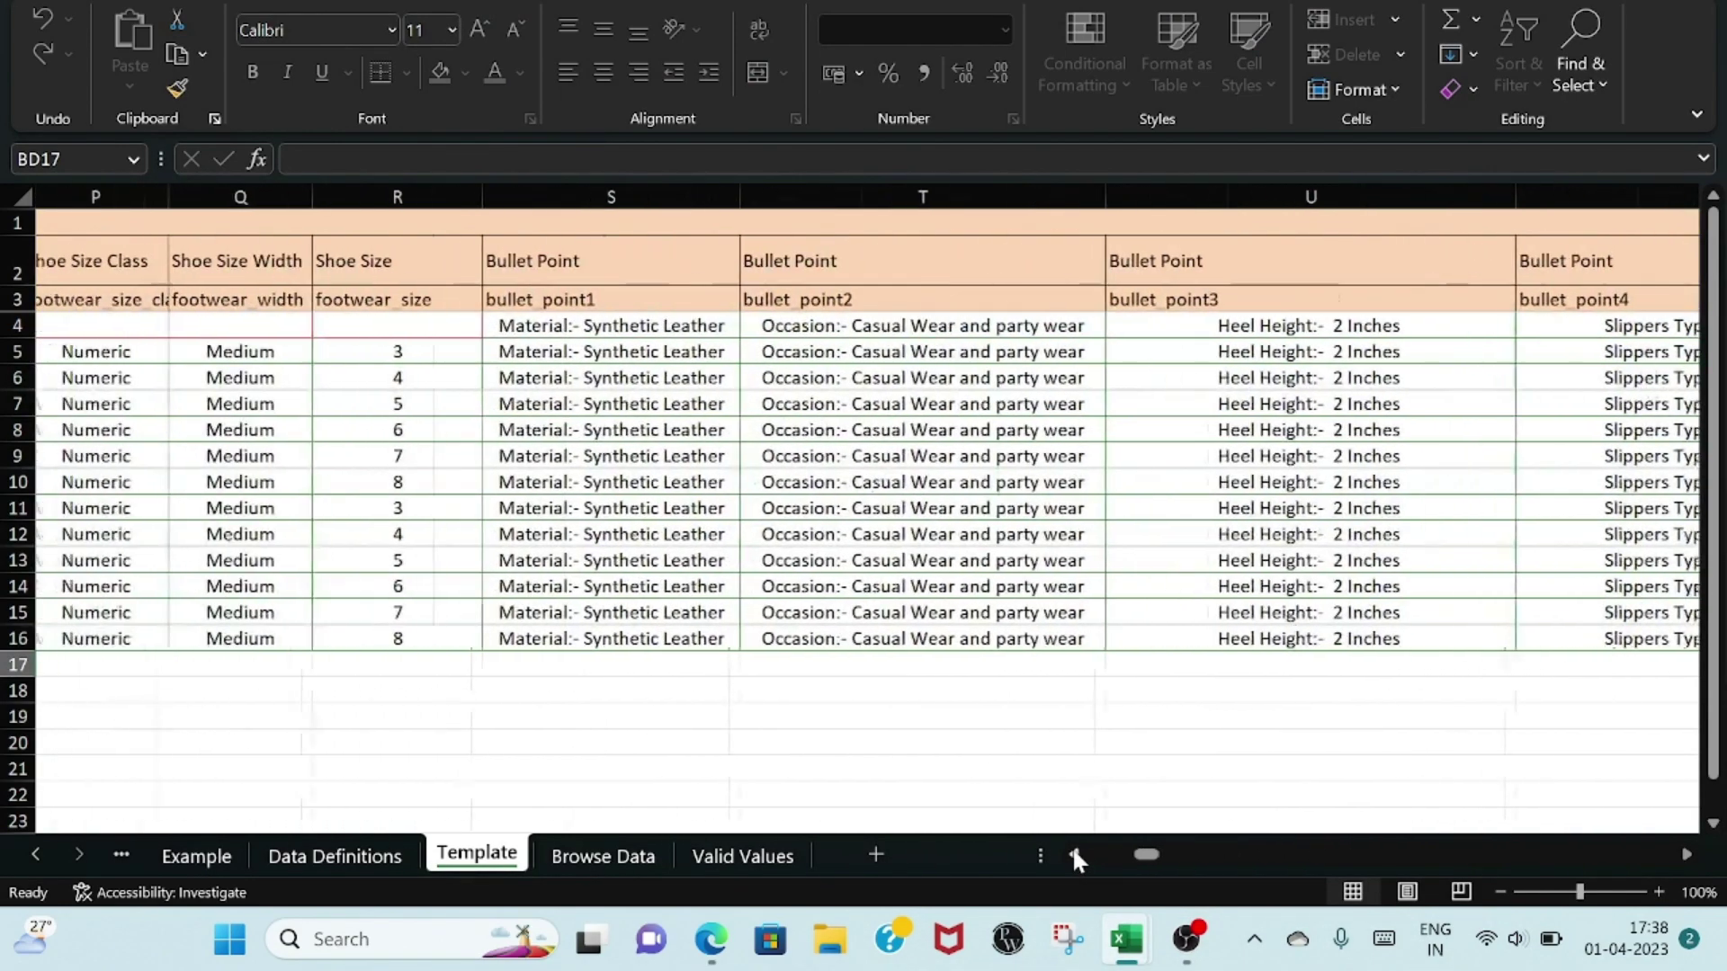
{"action": "left_click", "coordinate": [1074, 854]}
{"action": "left_click", "coordinate": [1074, 855]}
{"action": "left_click", "coordinate": [1075, 854]}
{"action": "left_click", "coordinate": [1073, 854]}
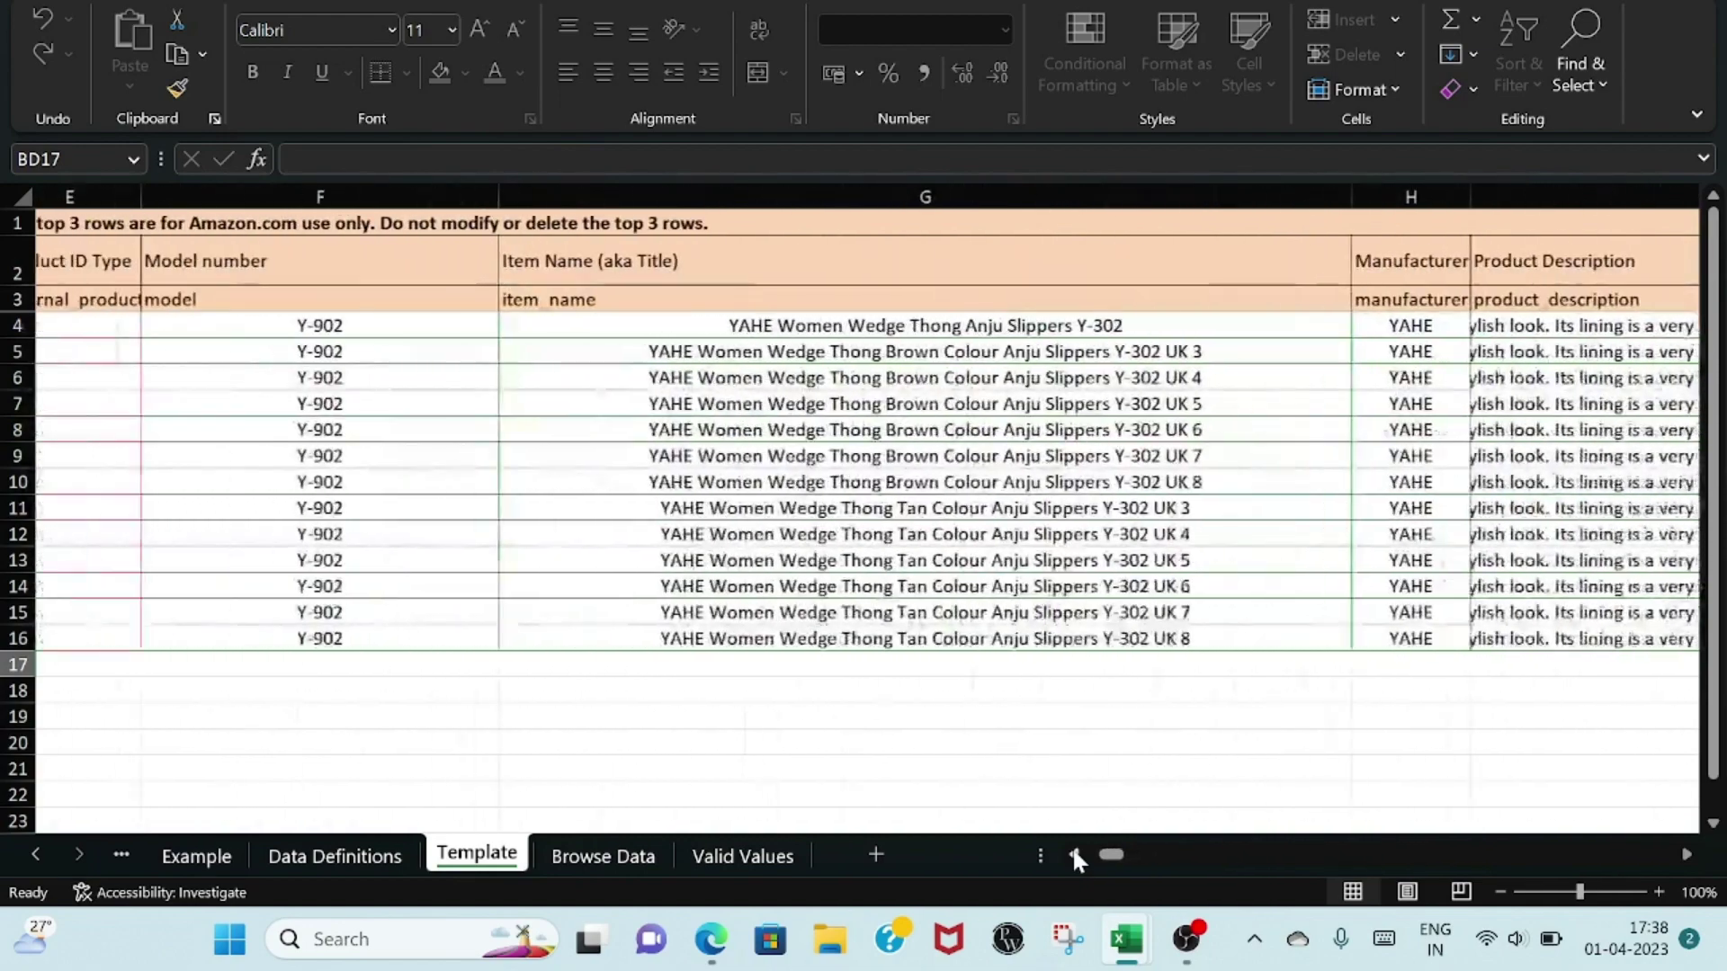
{"action": "left_click", "coordinate": [1074, 853]}
{"action": "left_click", "coordinate": [1074, 854]}
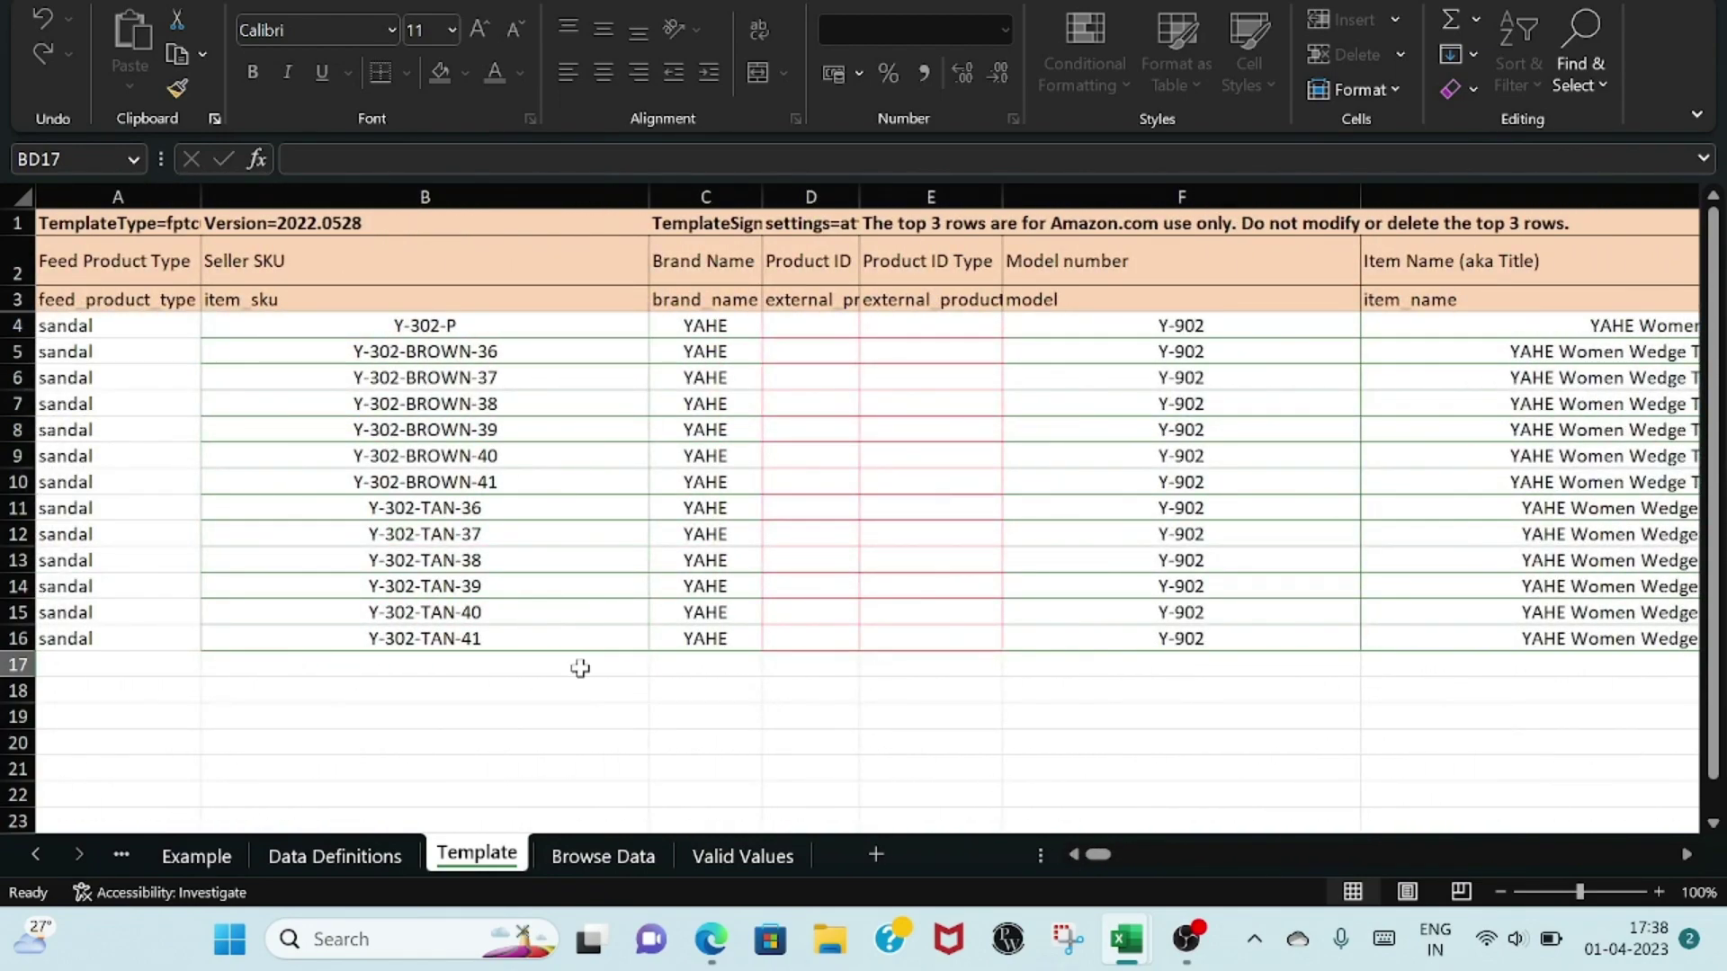
- Set the Feed Product Type of the parent product in cell A4 to sandal
{"action": "left_click", "coordinate": [241, 413]}
{"action": "left_click", "coordinate": [153, 347]}
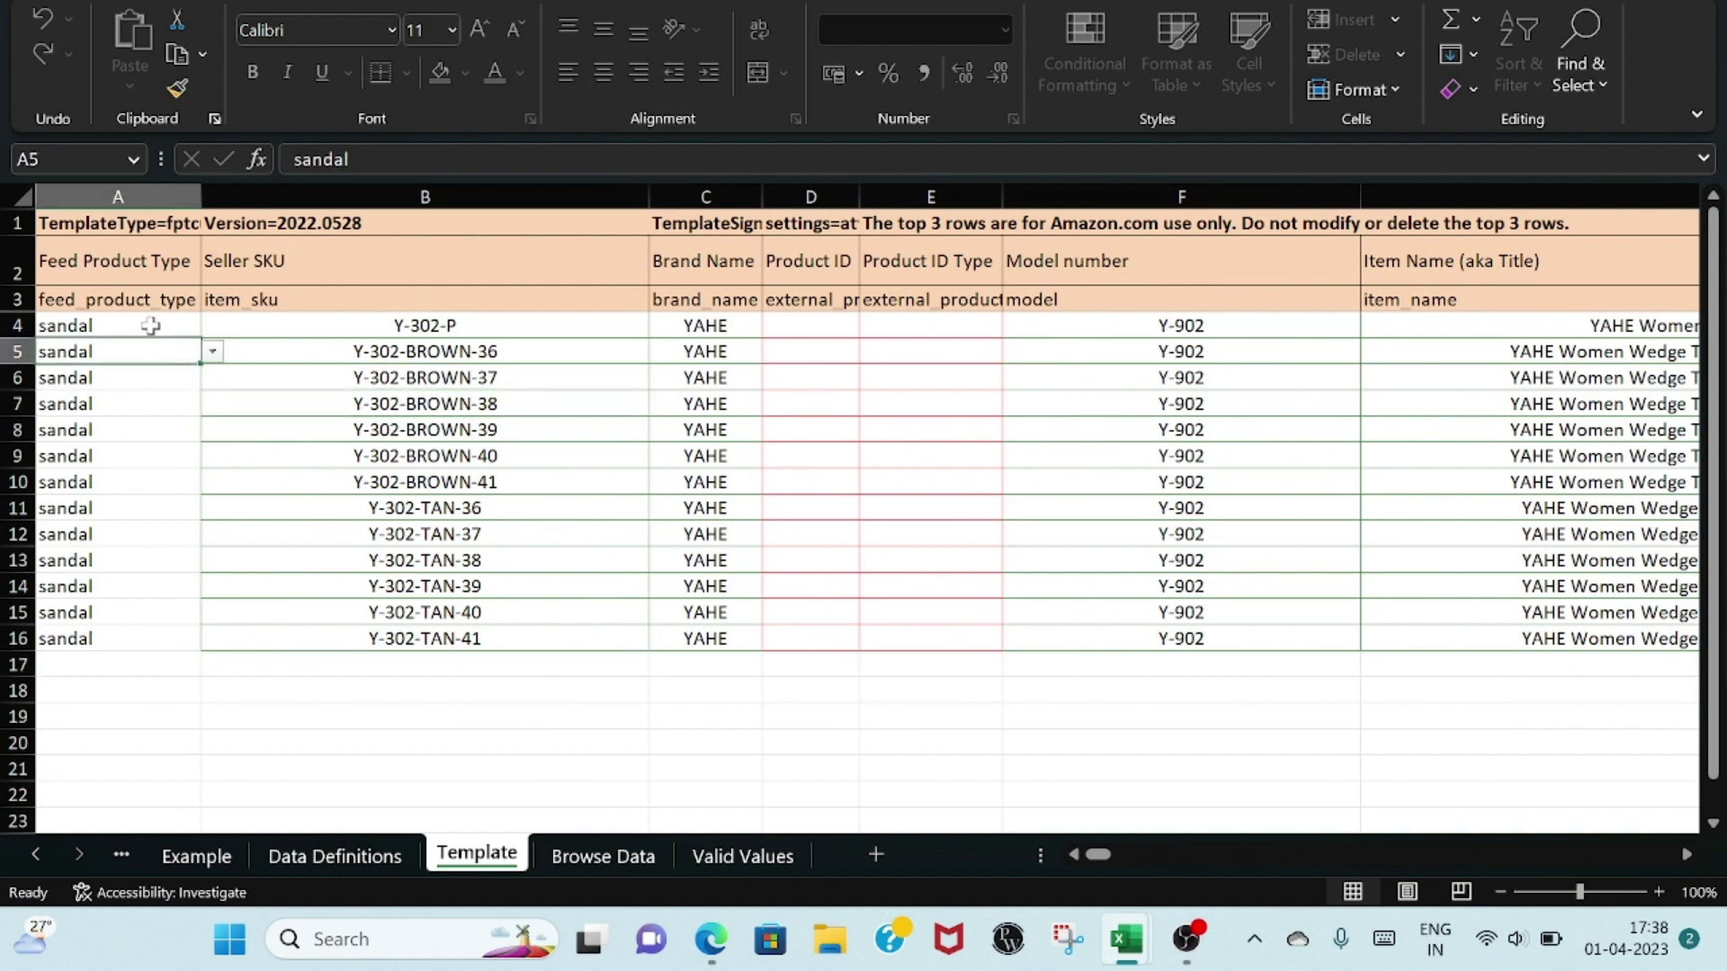
{"action": "left_click", "coordinate": [151, 325]}
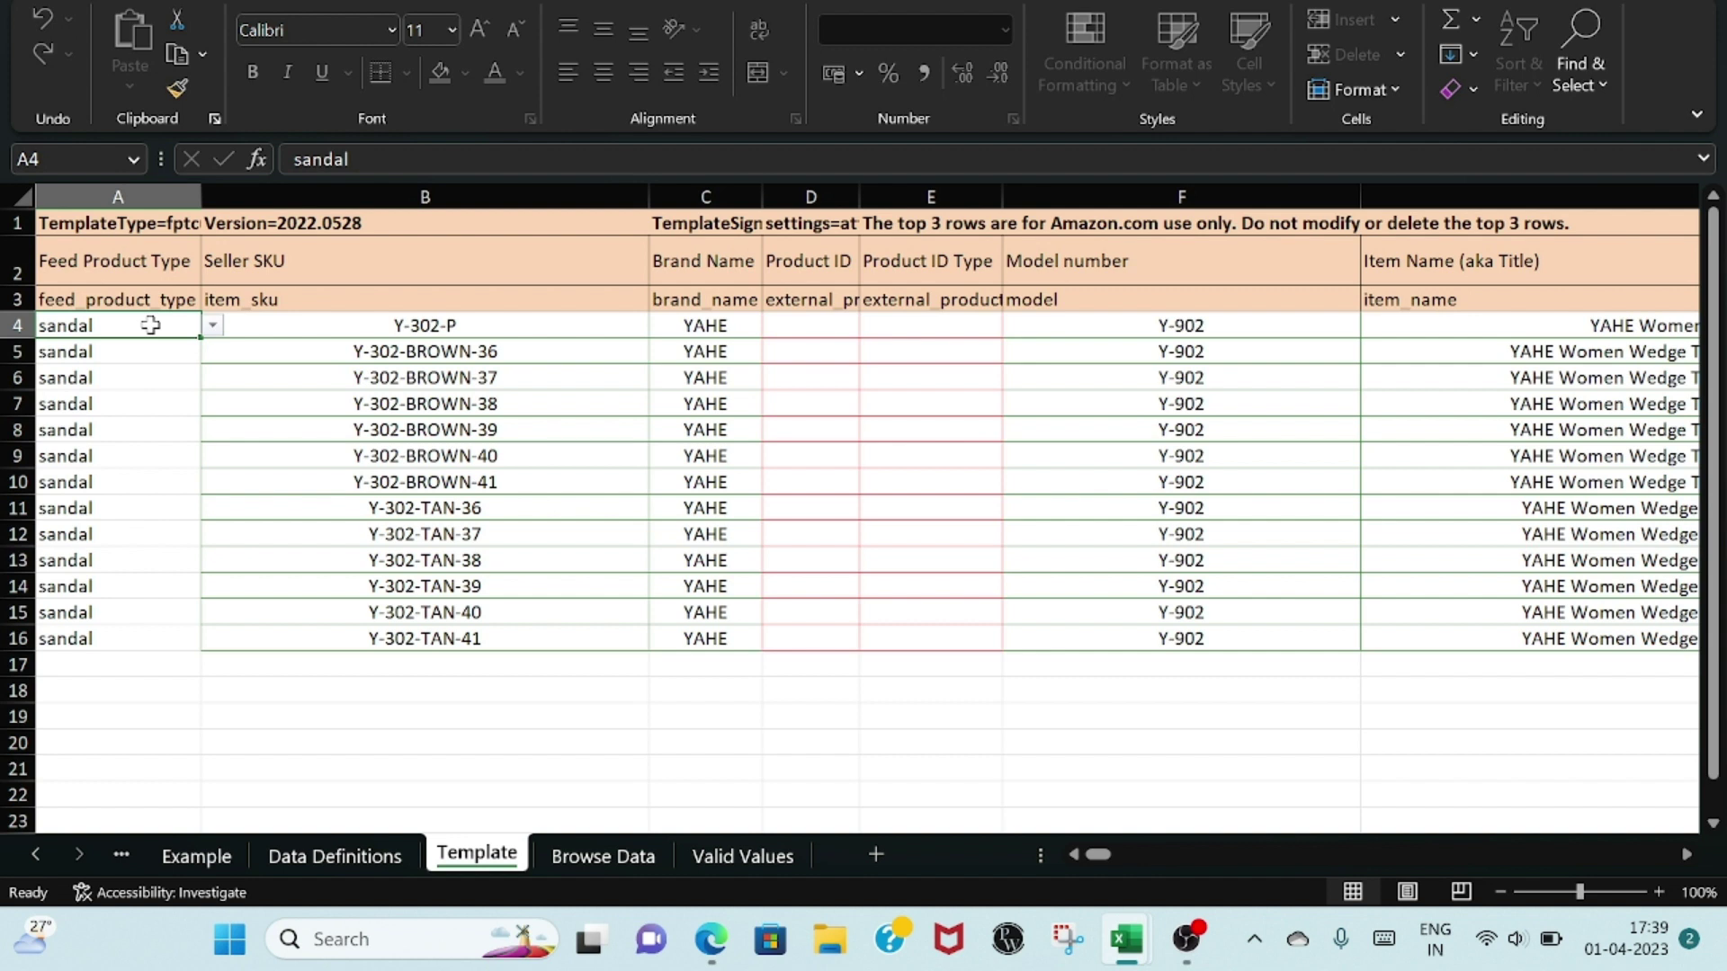
{"action": "left_click", "coordinate": [212, 326]}
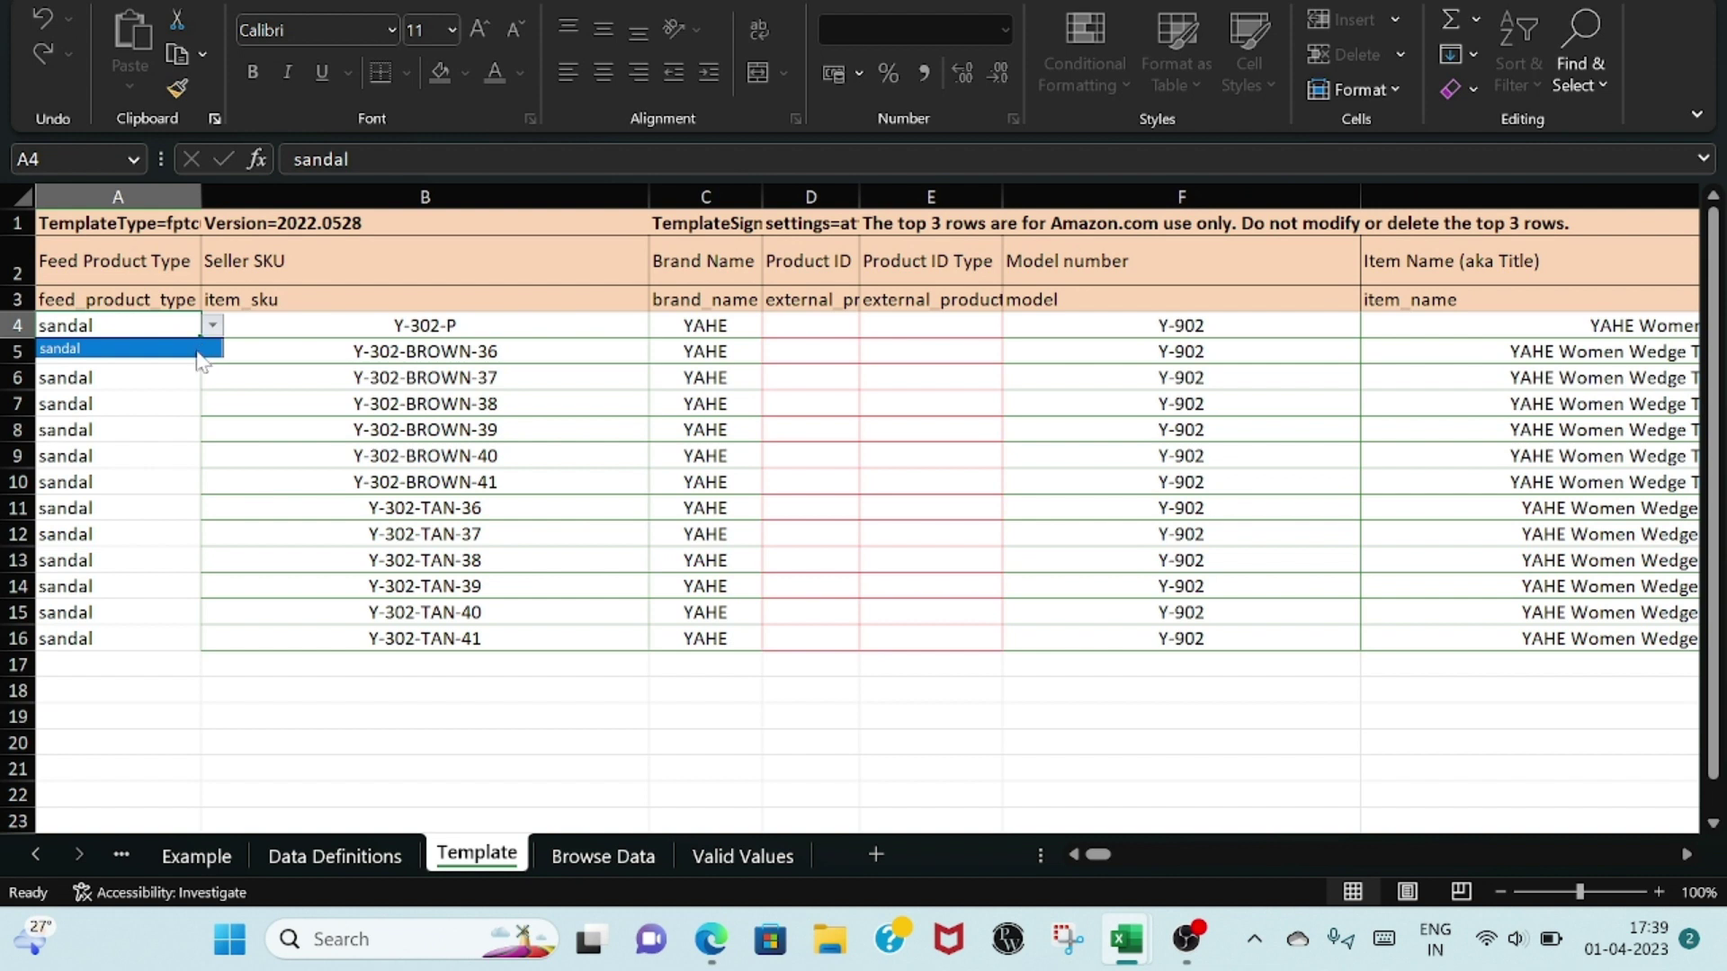
{"action": "left_click", "coordinate": [200, 349]}
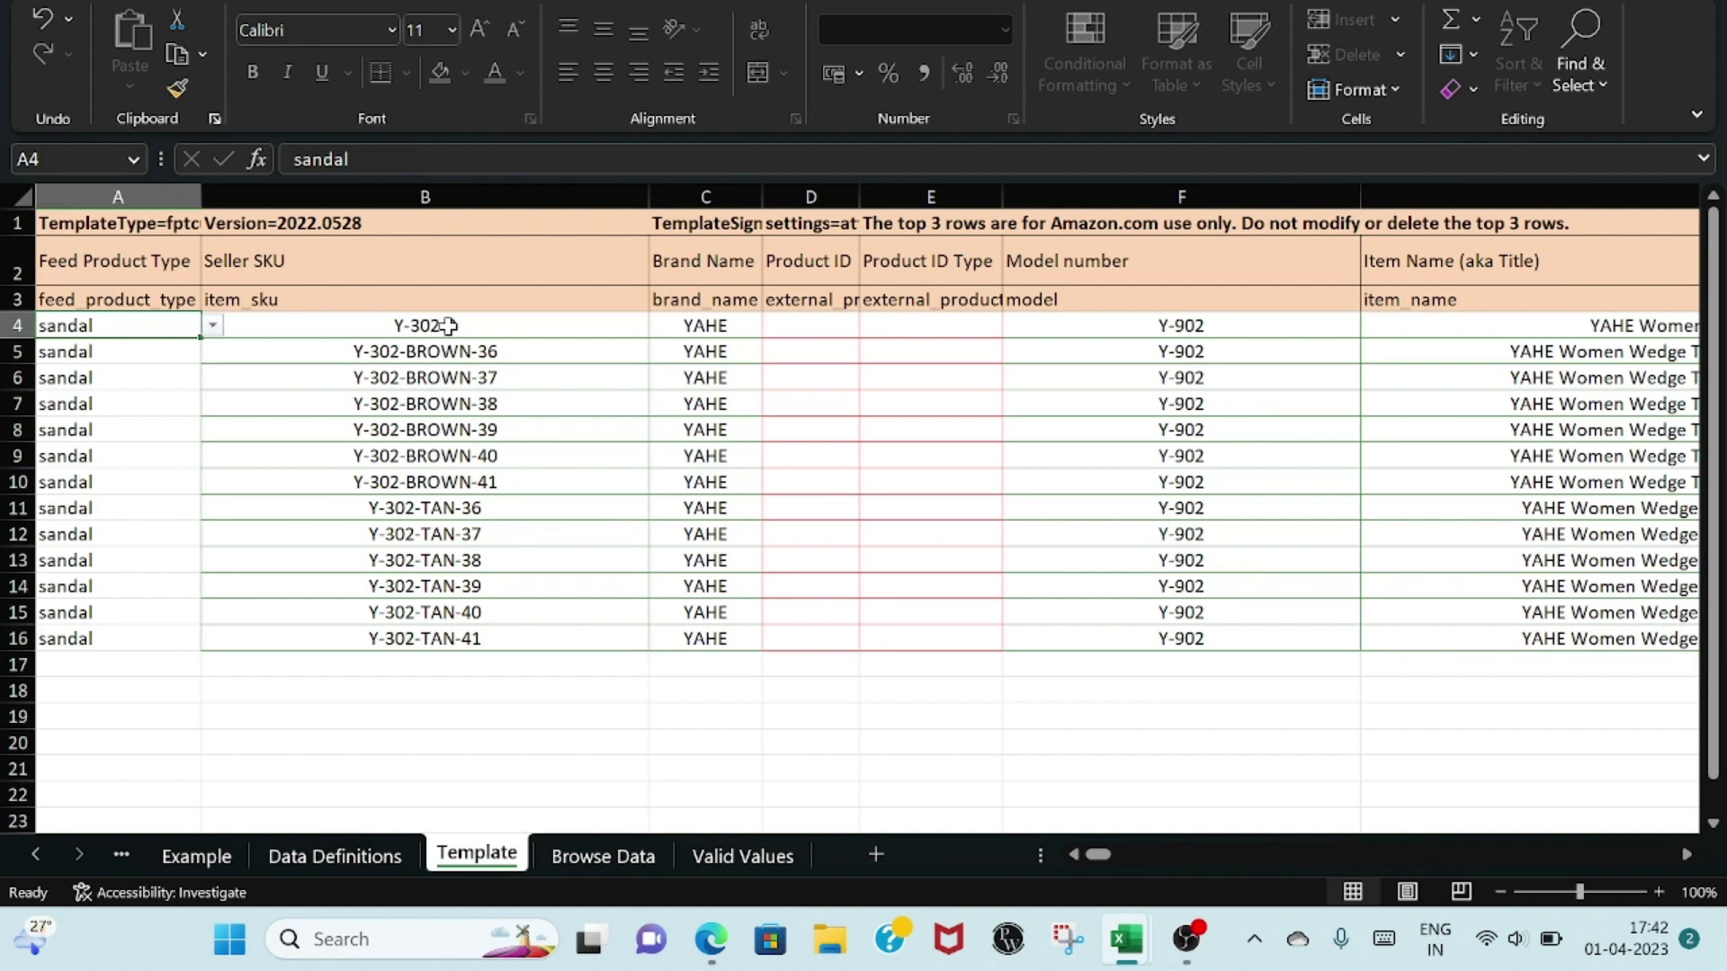
- Fill the Seller SKU series from Y-302-BROWN-36 down to Y-302-BROWN-41 and from Y-302-TAN-36 down to Y-302-TAN-41
{"action": "left_click", "coordinate": [448, 326]}
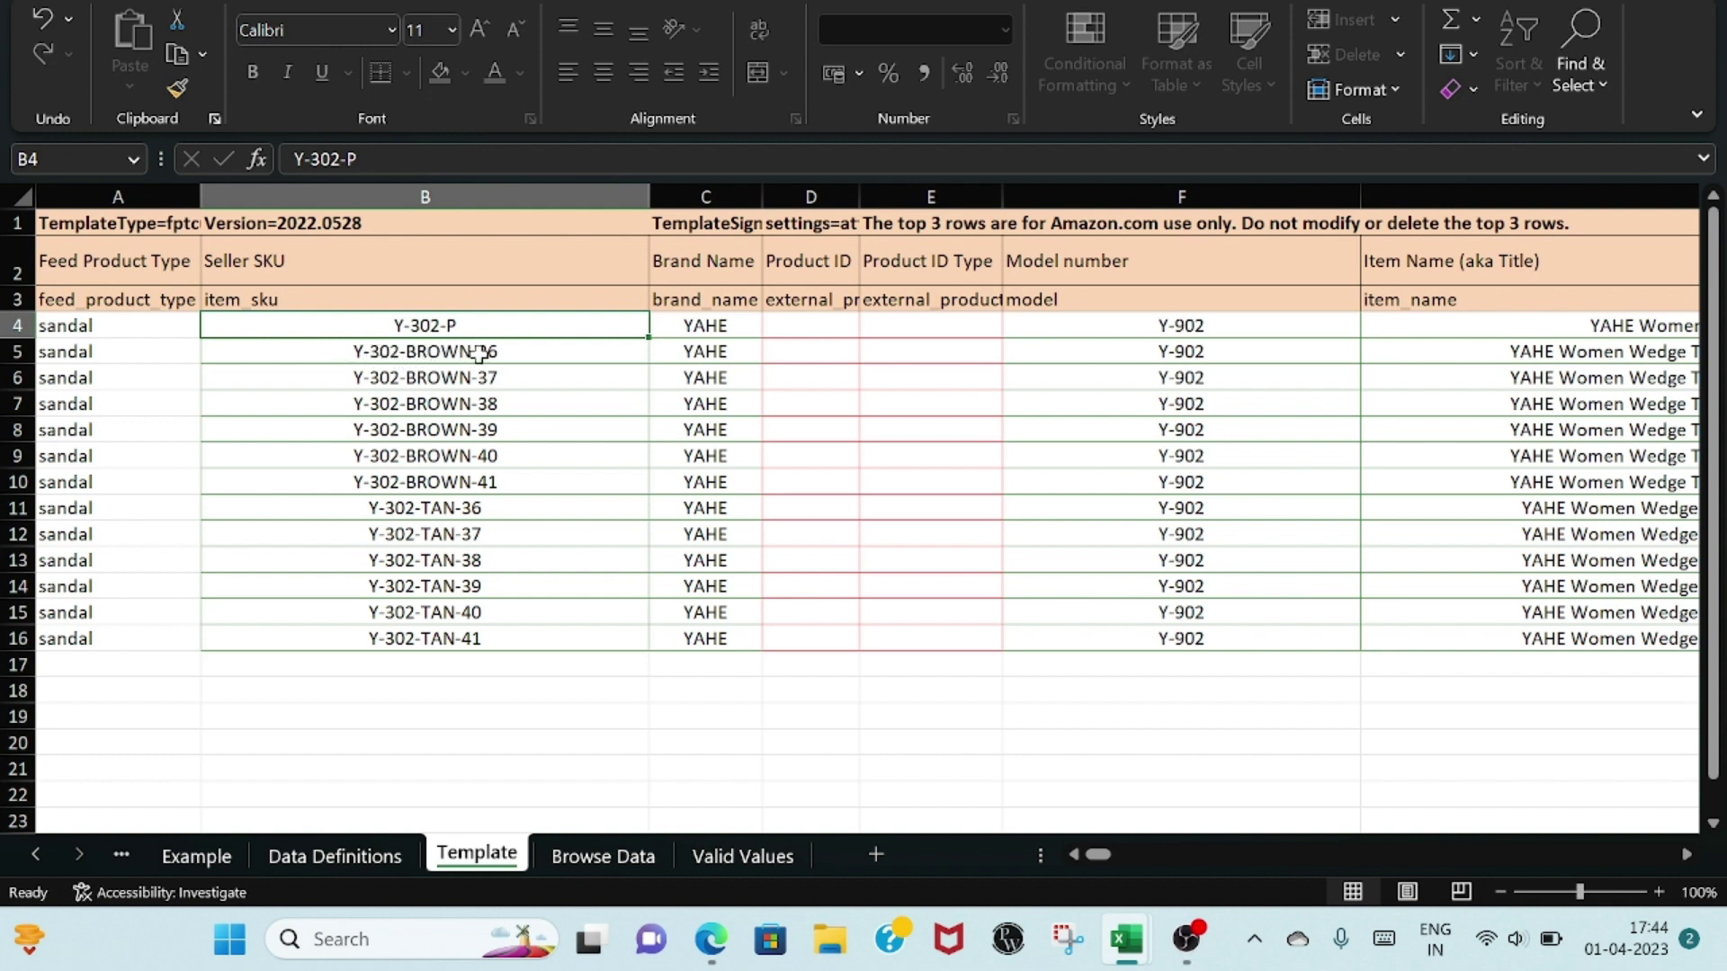
{"action": "left_click", "coordinate": [556, 351]}
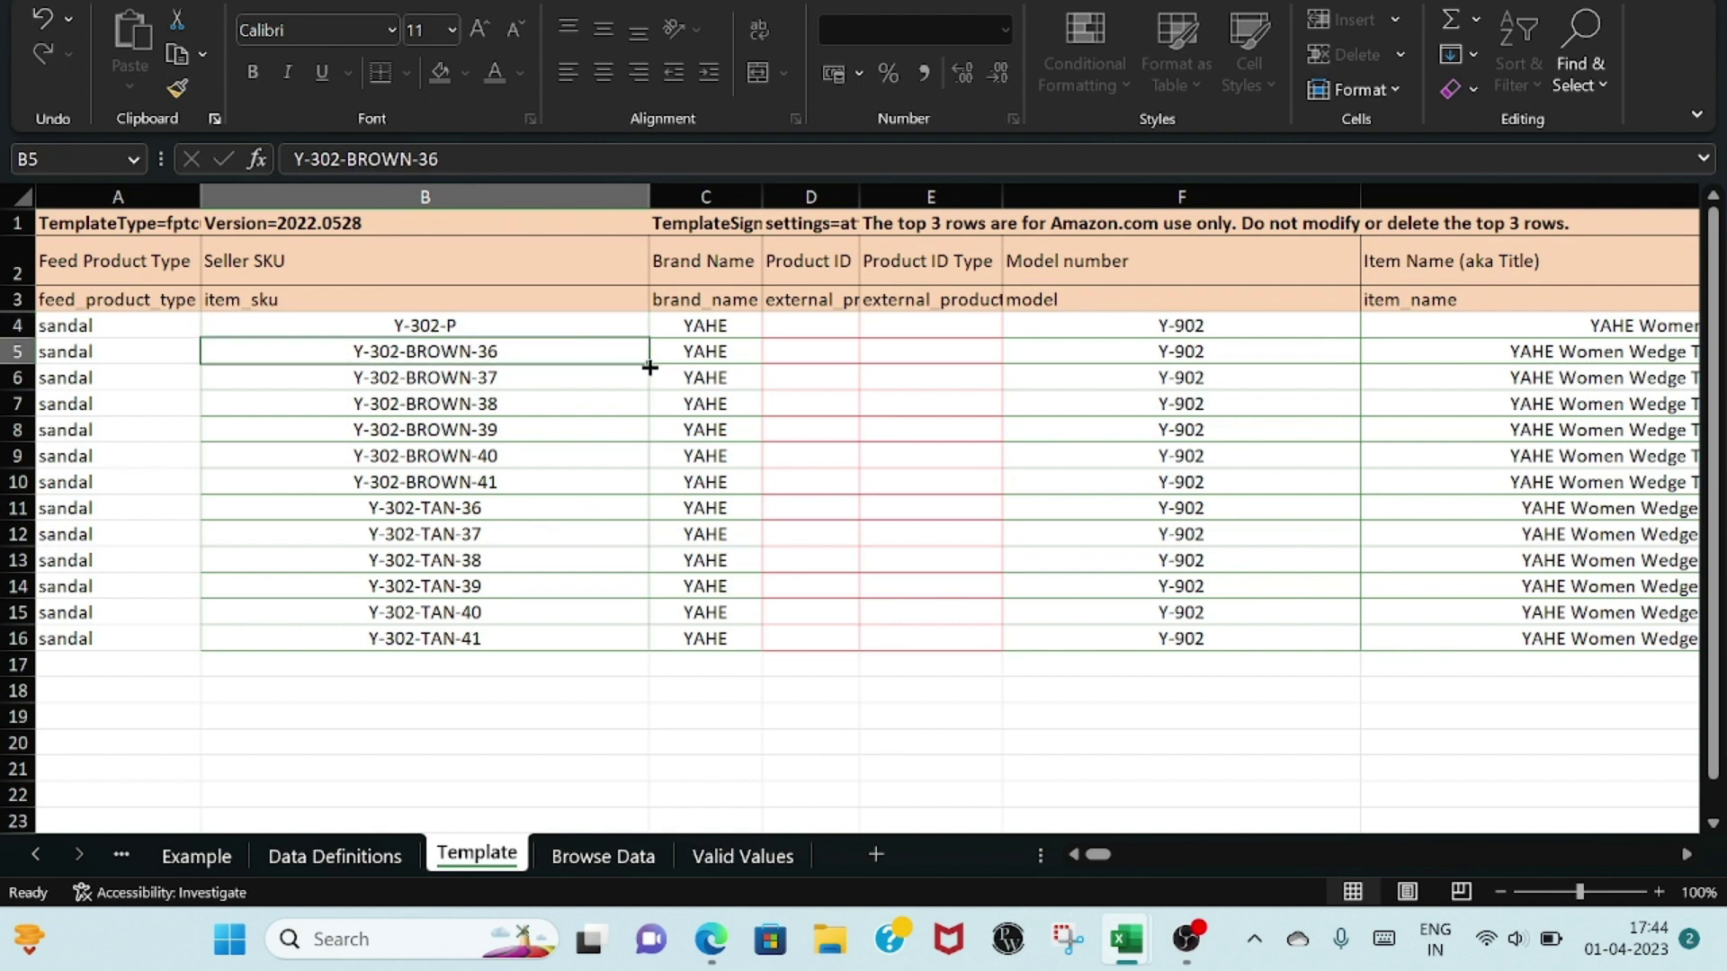
{"action": "left_click_drag", "start_coordinate": [649, 367], "coordinate": [647, 495]}
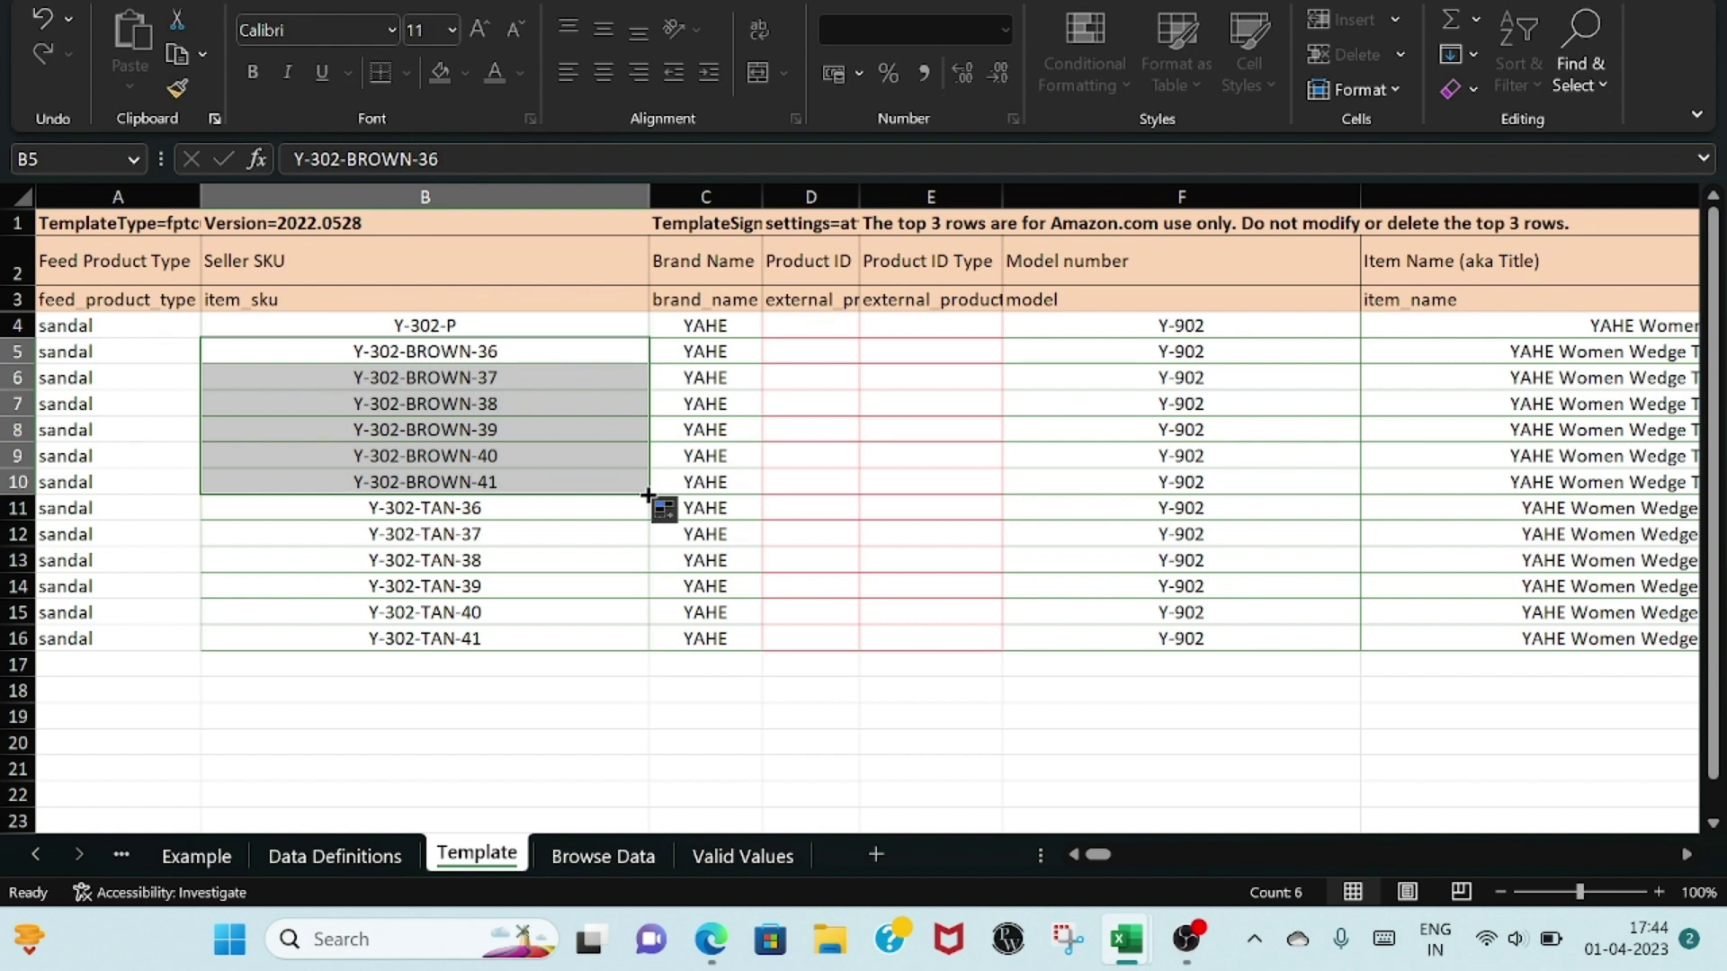
{"action": "left_click", "coordinate": [508, 513]}
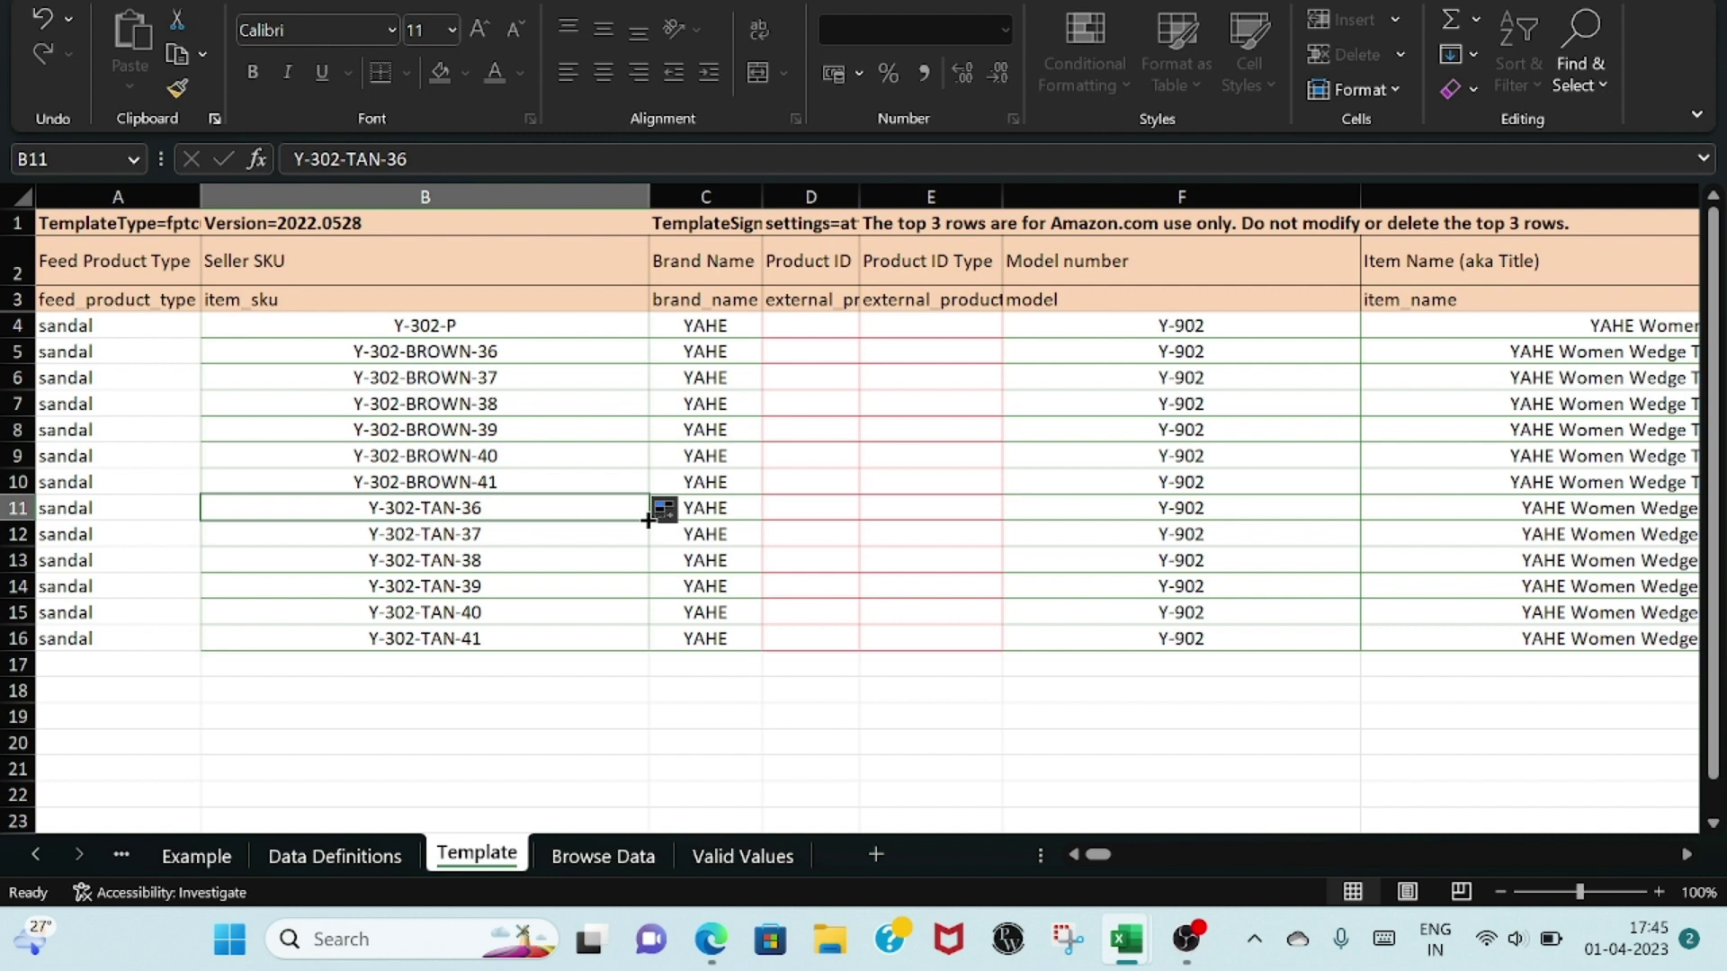
{"action": "left_click_drag", "start_coordinate": [647, 521], "coordinate": [656, 650]}
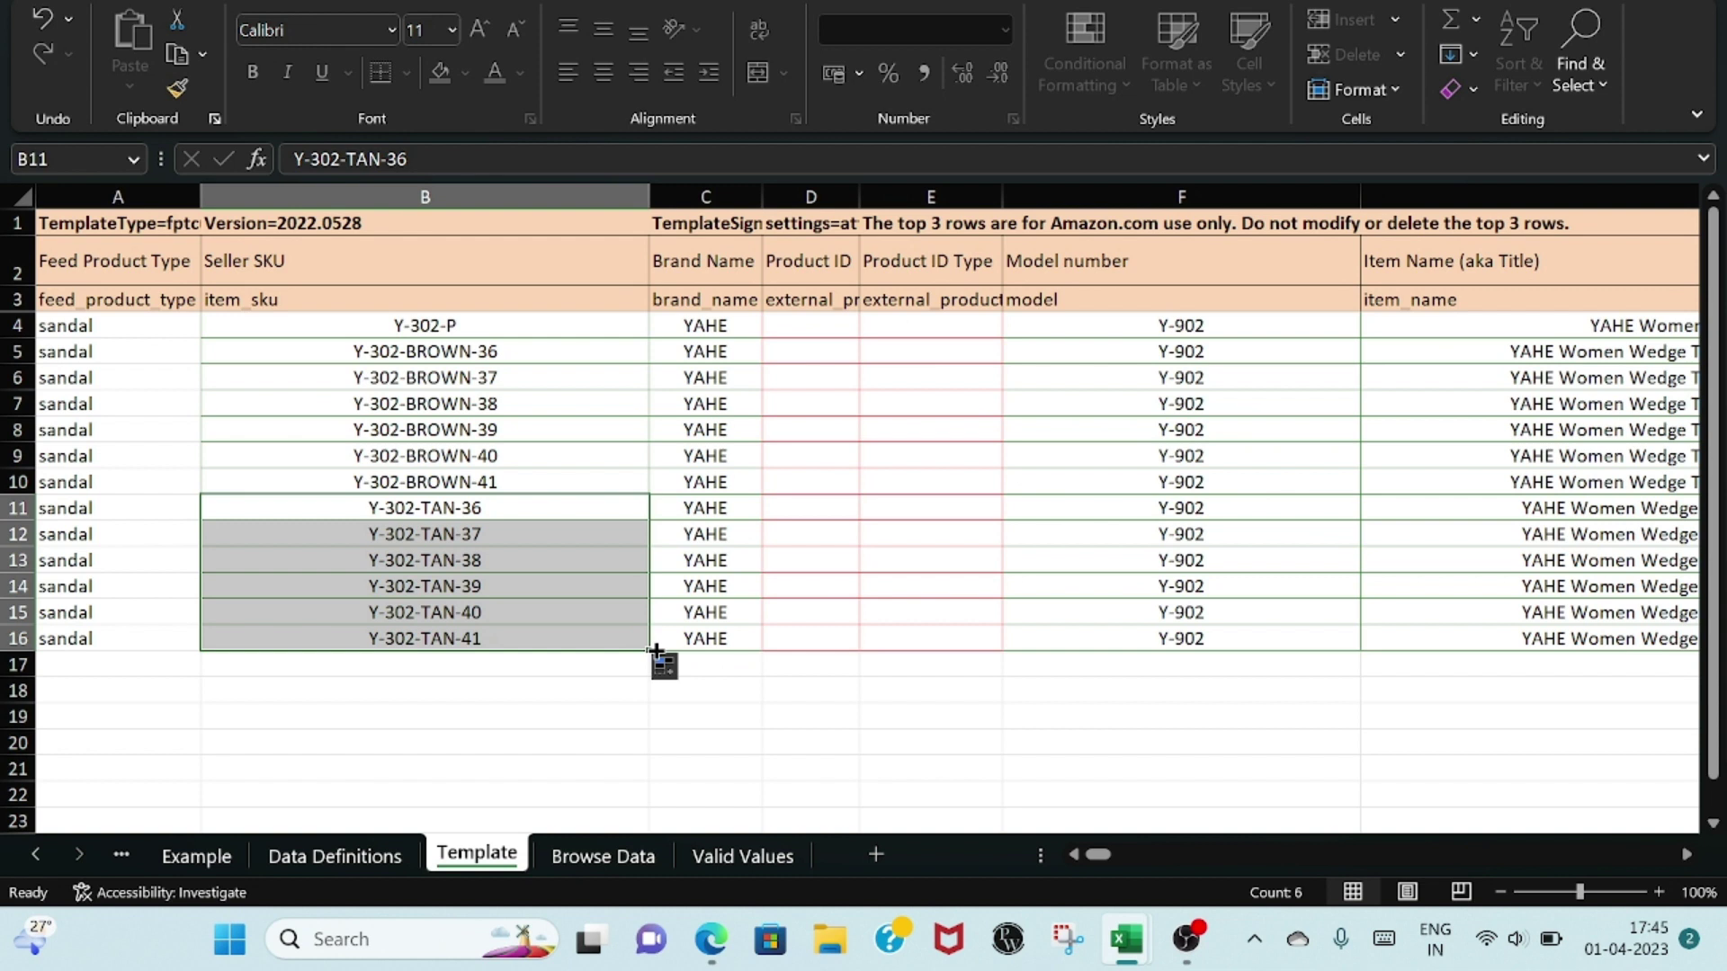
- Set the Brand Name of the parent product in cell C4 to YAHE
{"action": "left_click", "coordinate": [726, 326]}
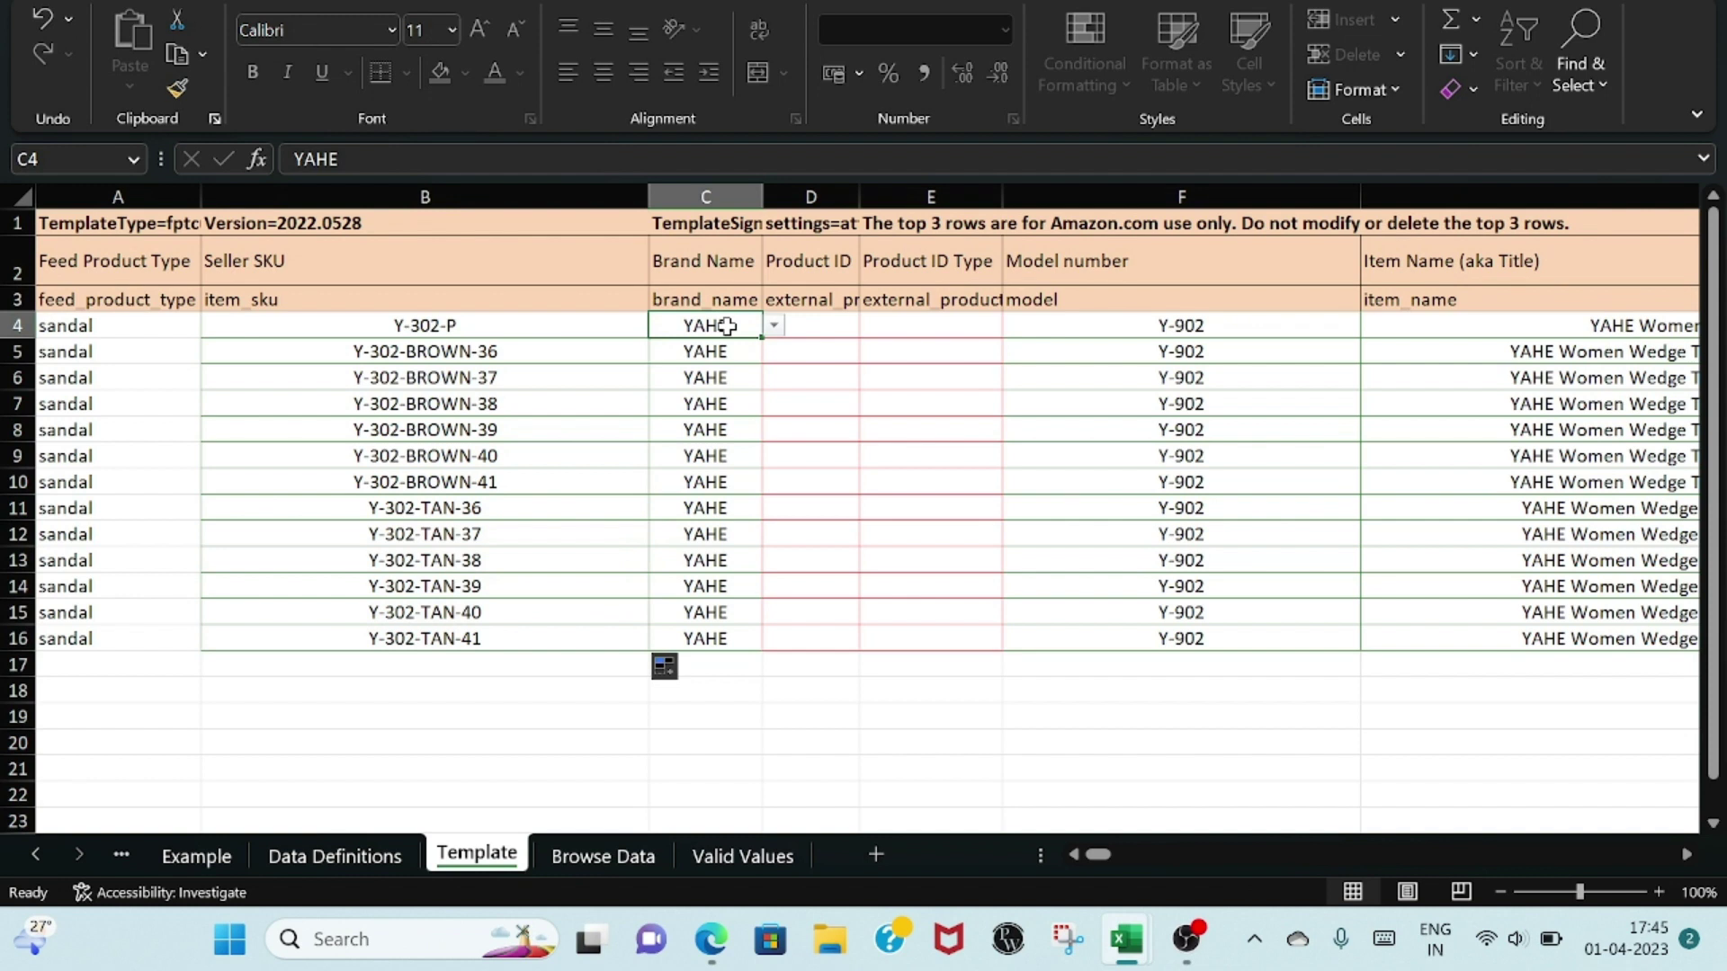
{"action": "left_click", "coordinate": [773, 326]}
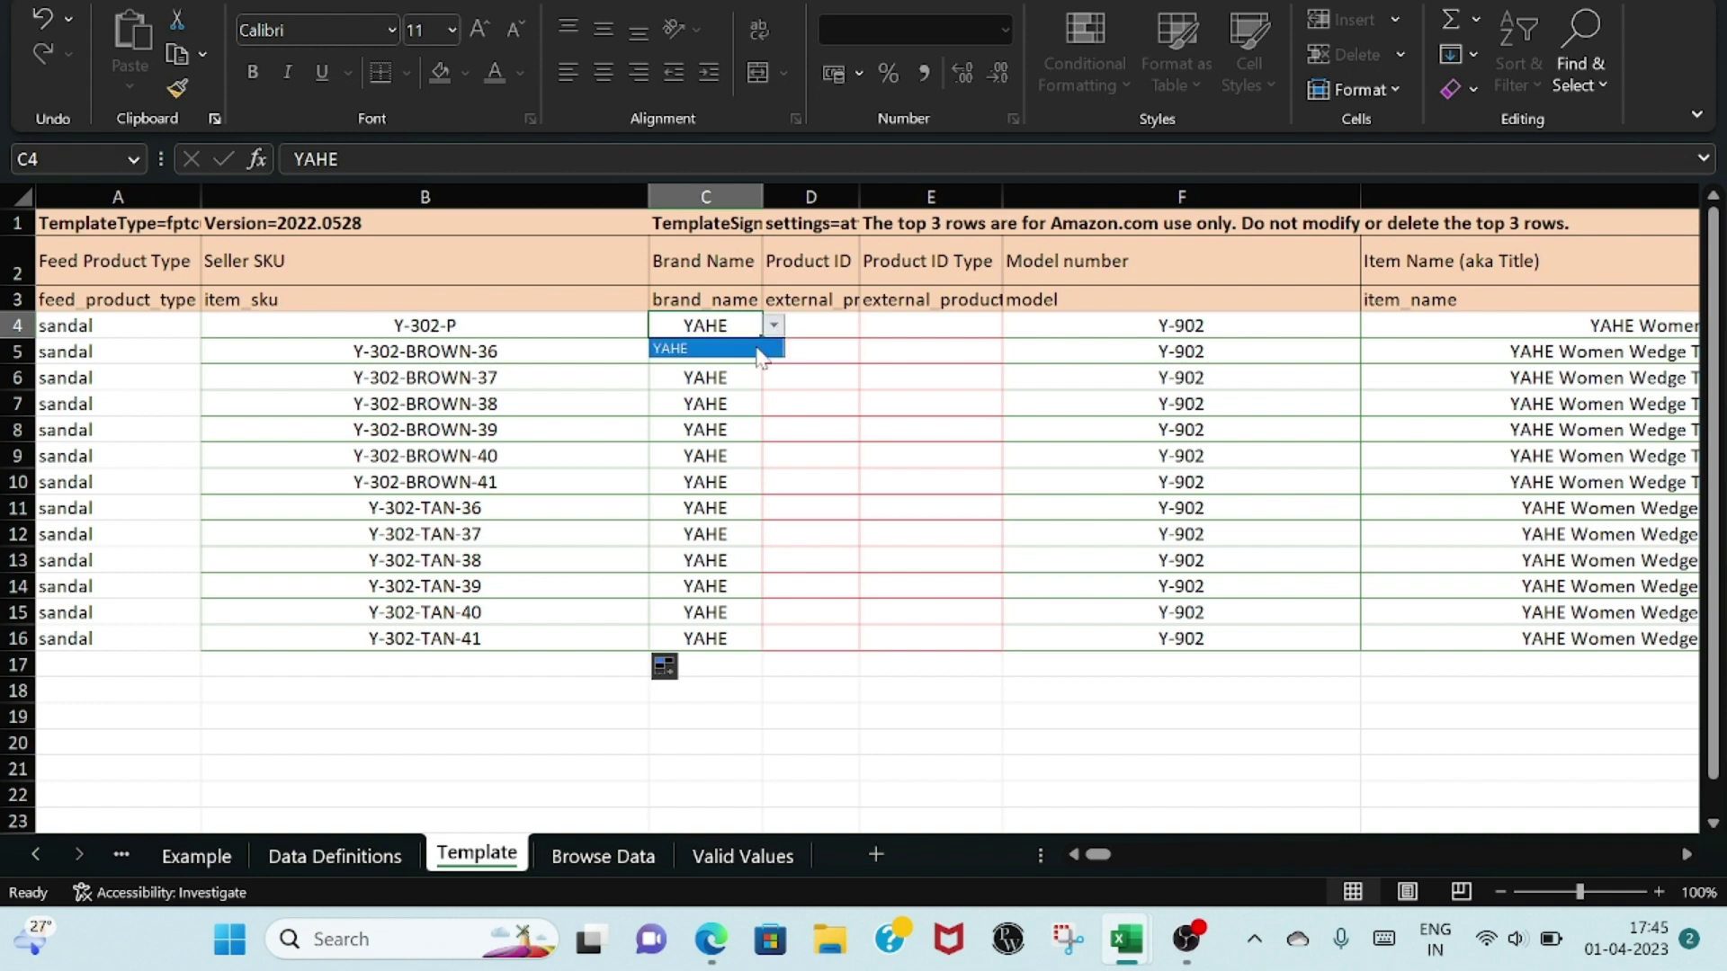
{"action": "left_click", "coordinate": [756, 347]}
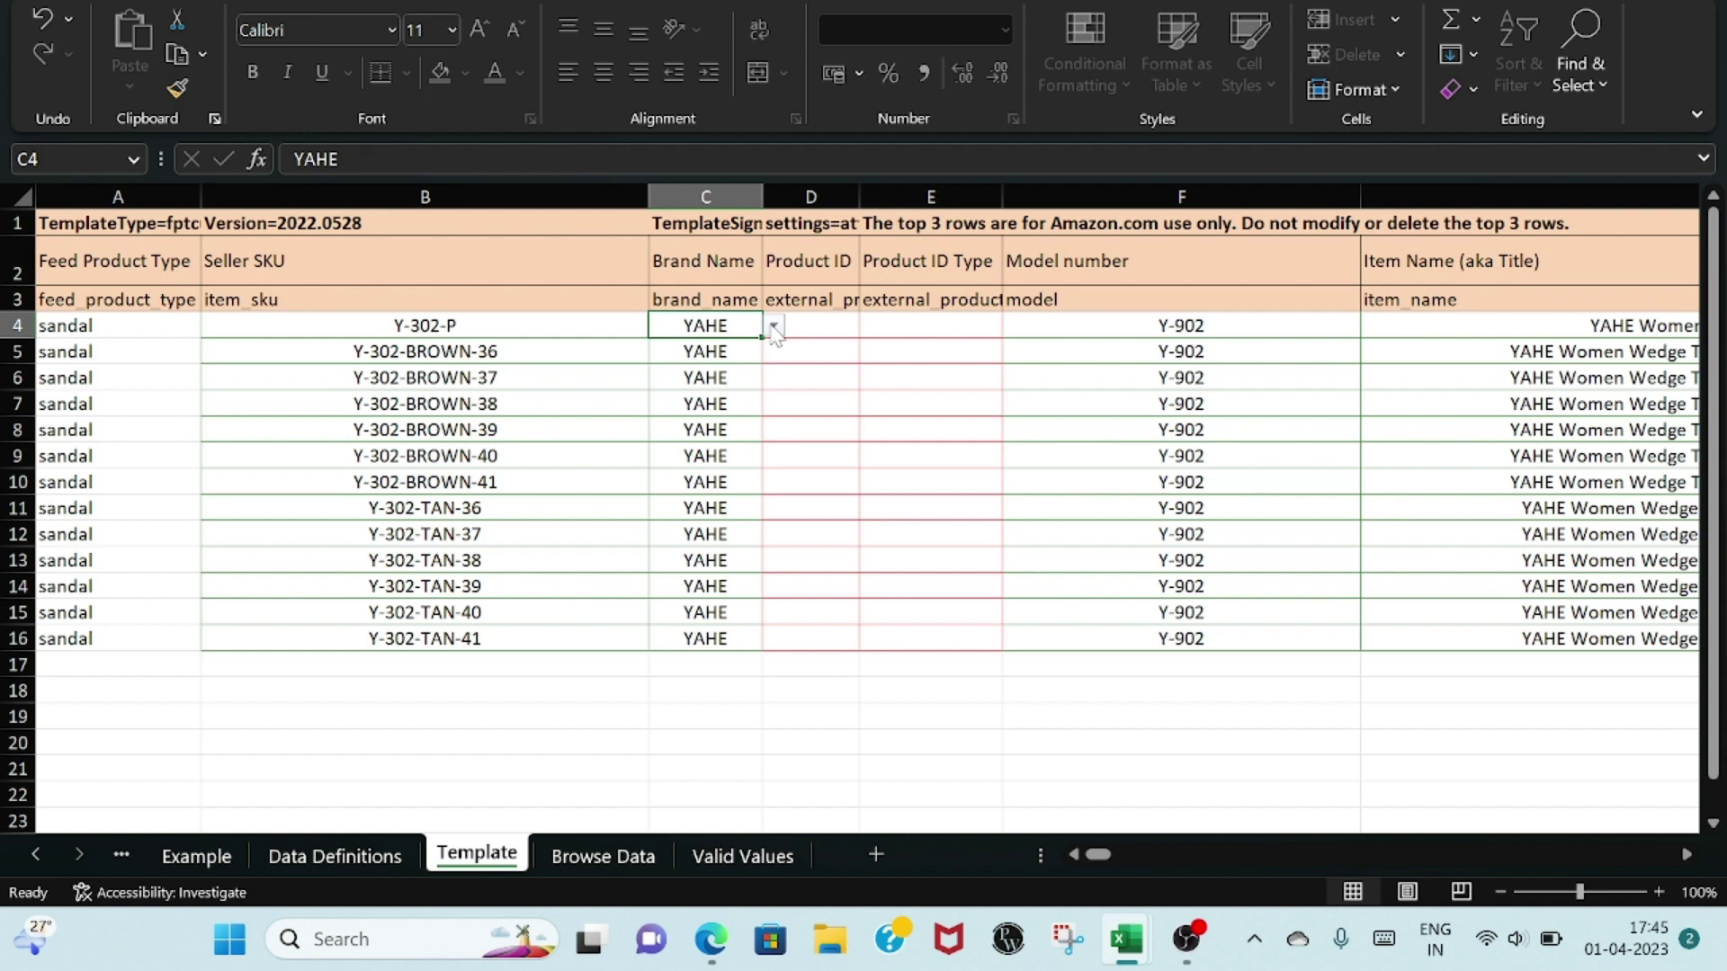
{"action": "left_click", "coordinate": [773, 327]}
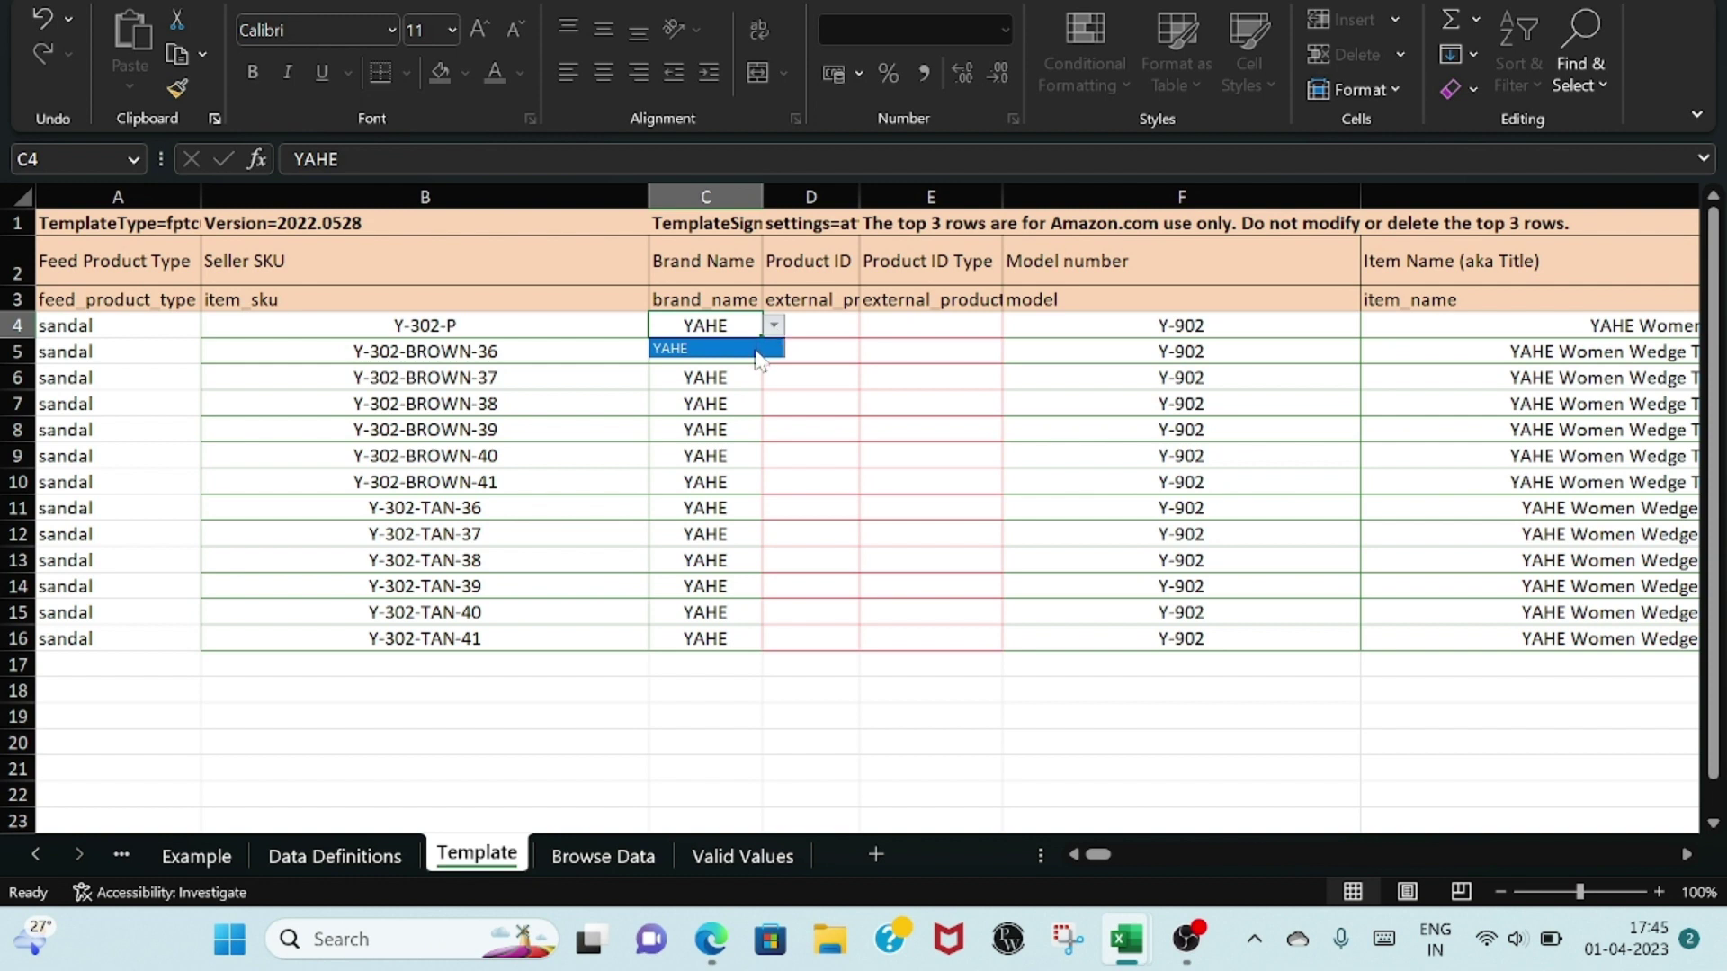
{"action": "left_click", "coordinate": [755, 349]}
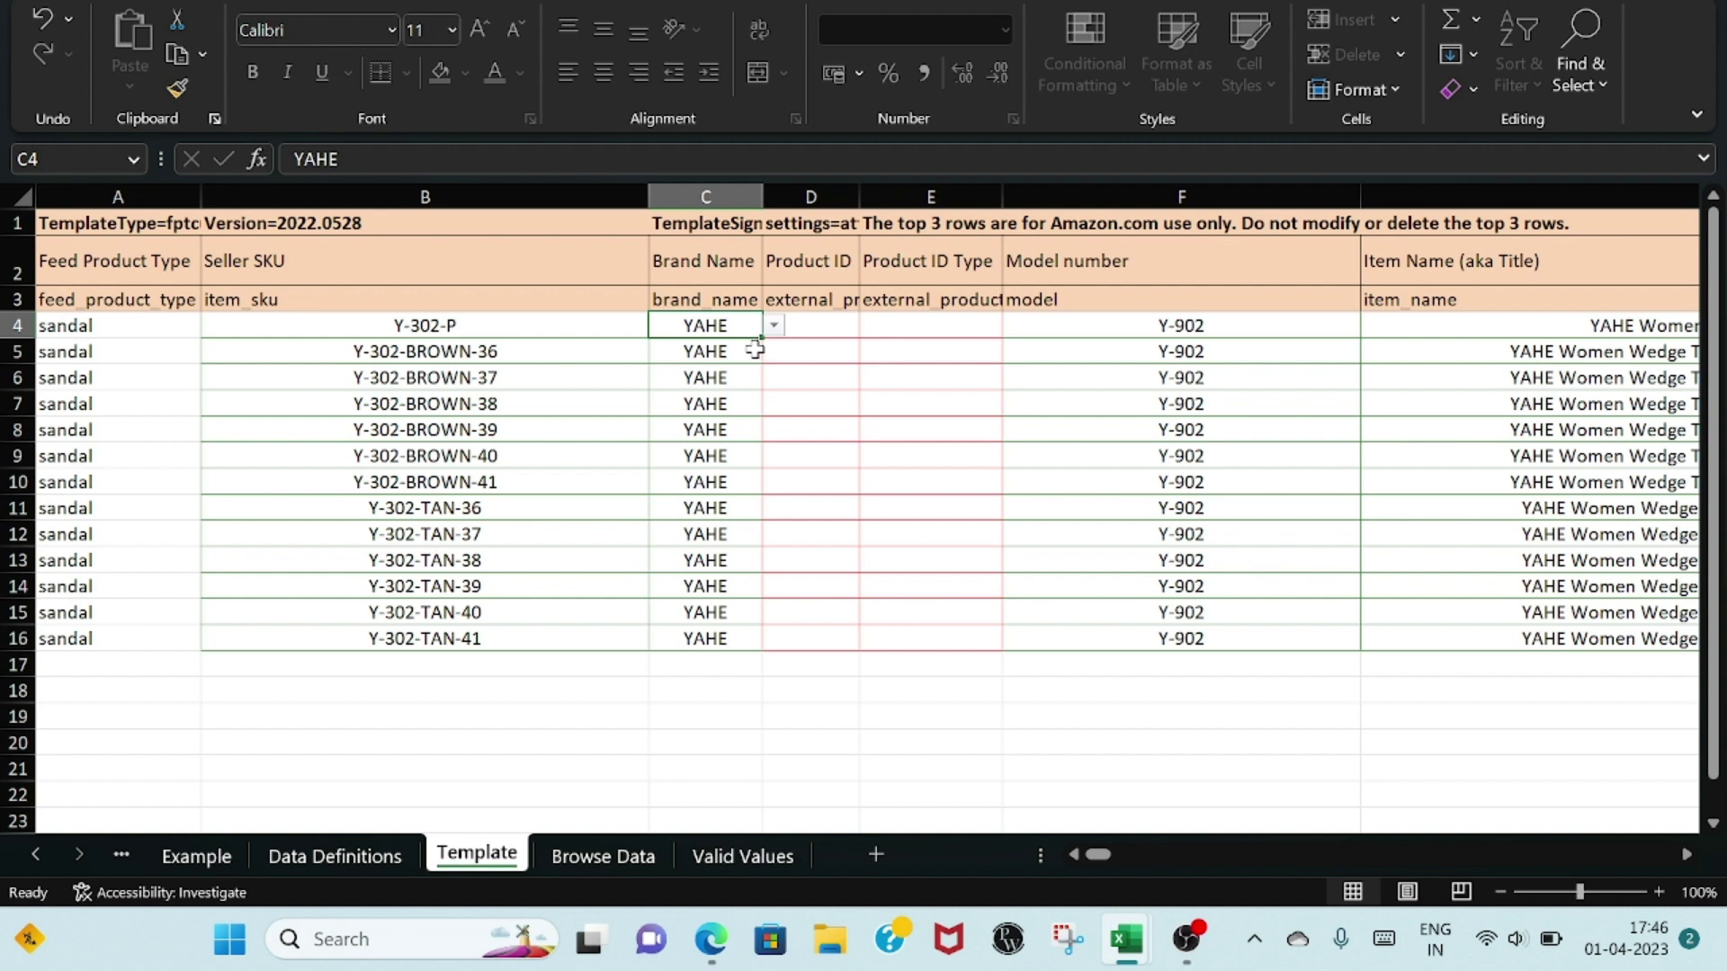
{"action": "left_click", "coordinate": [774, 327]}
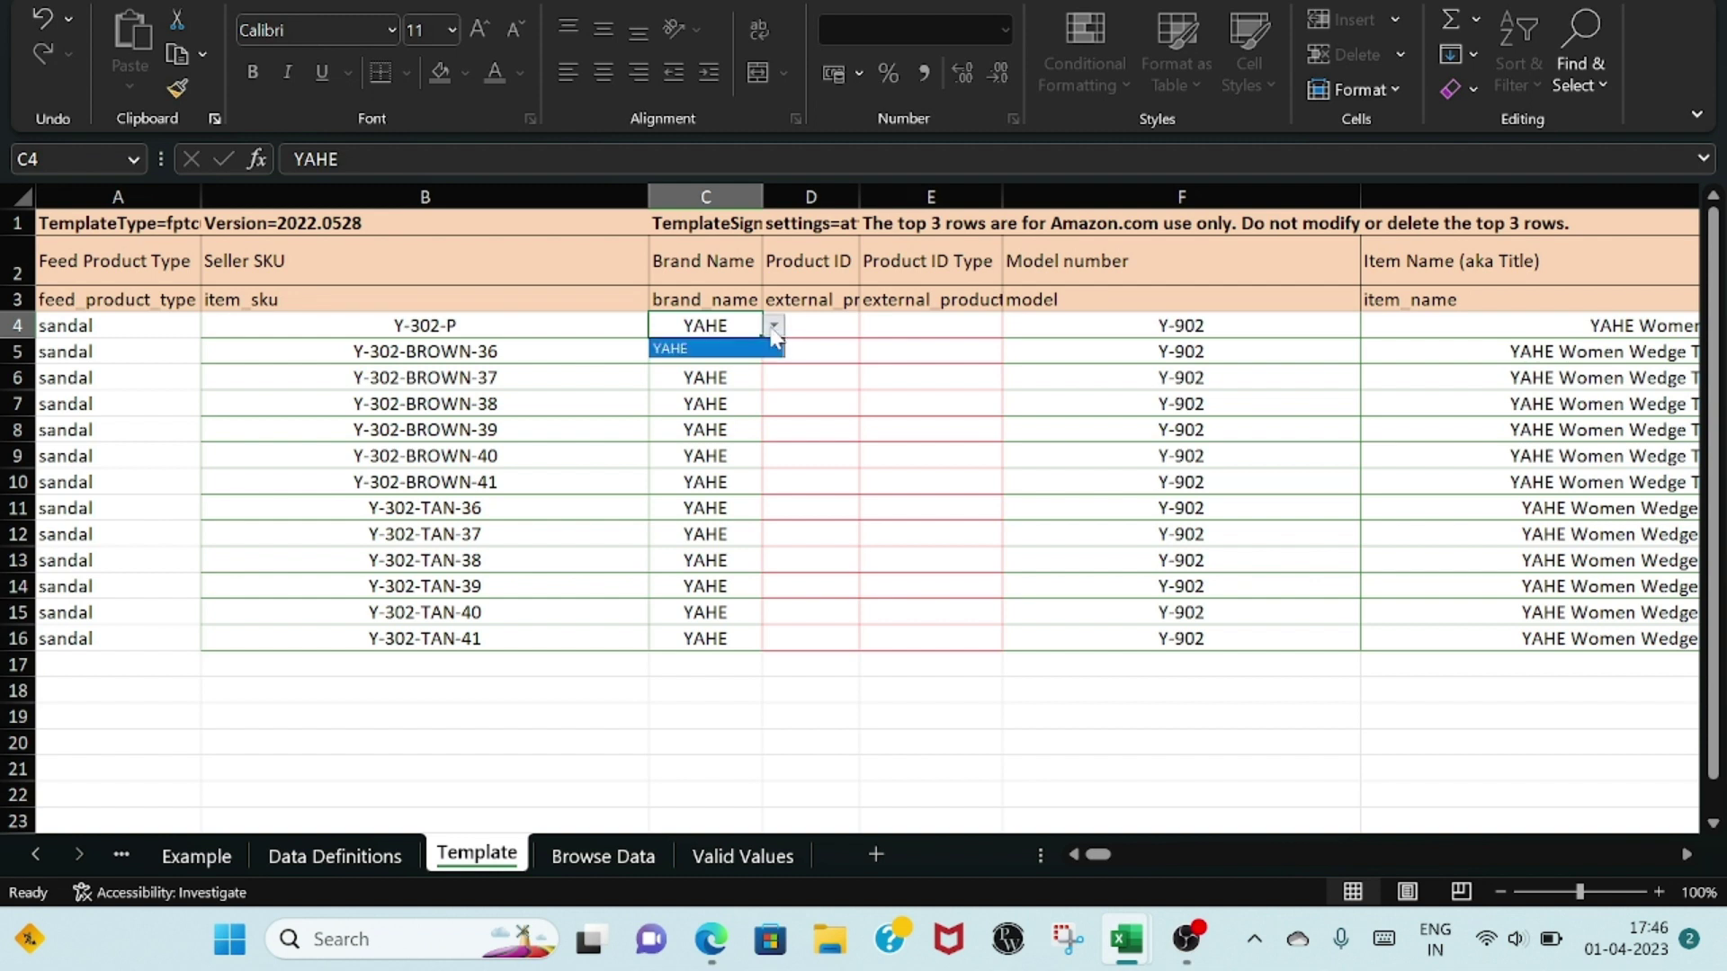
{"action": "left_click", "coordinate": [761, 347]}
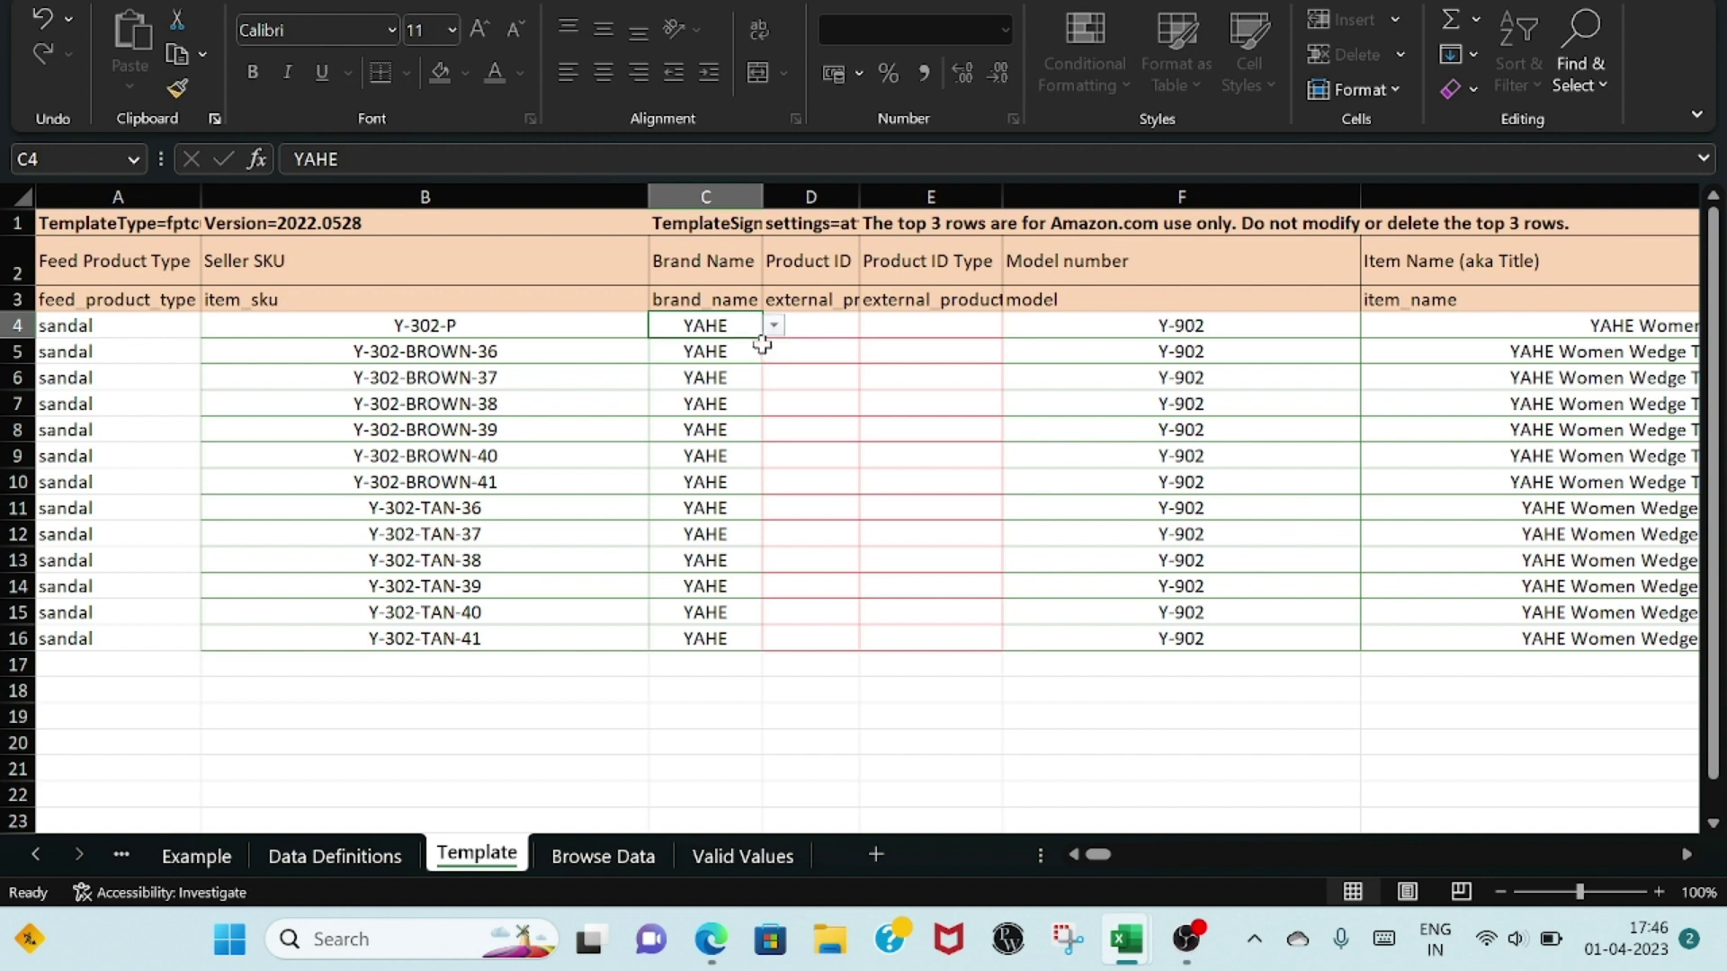
{"action": "mouse_move", "coordinate": [761, 344]}
{"action": "left_mouse_down"}
{"action": "mouse_move", "coordinate": [763, 388]}
{"action": "mouse_move", "coordinate": [754, 350]}
{"action": "left_mouse_up"}
- Review the Item Name titles of the parent product in G4 and the first brown variation in G5
{"action": "left_click", "coordinate": [1687, 853]}
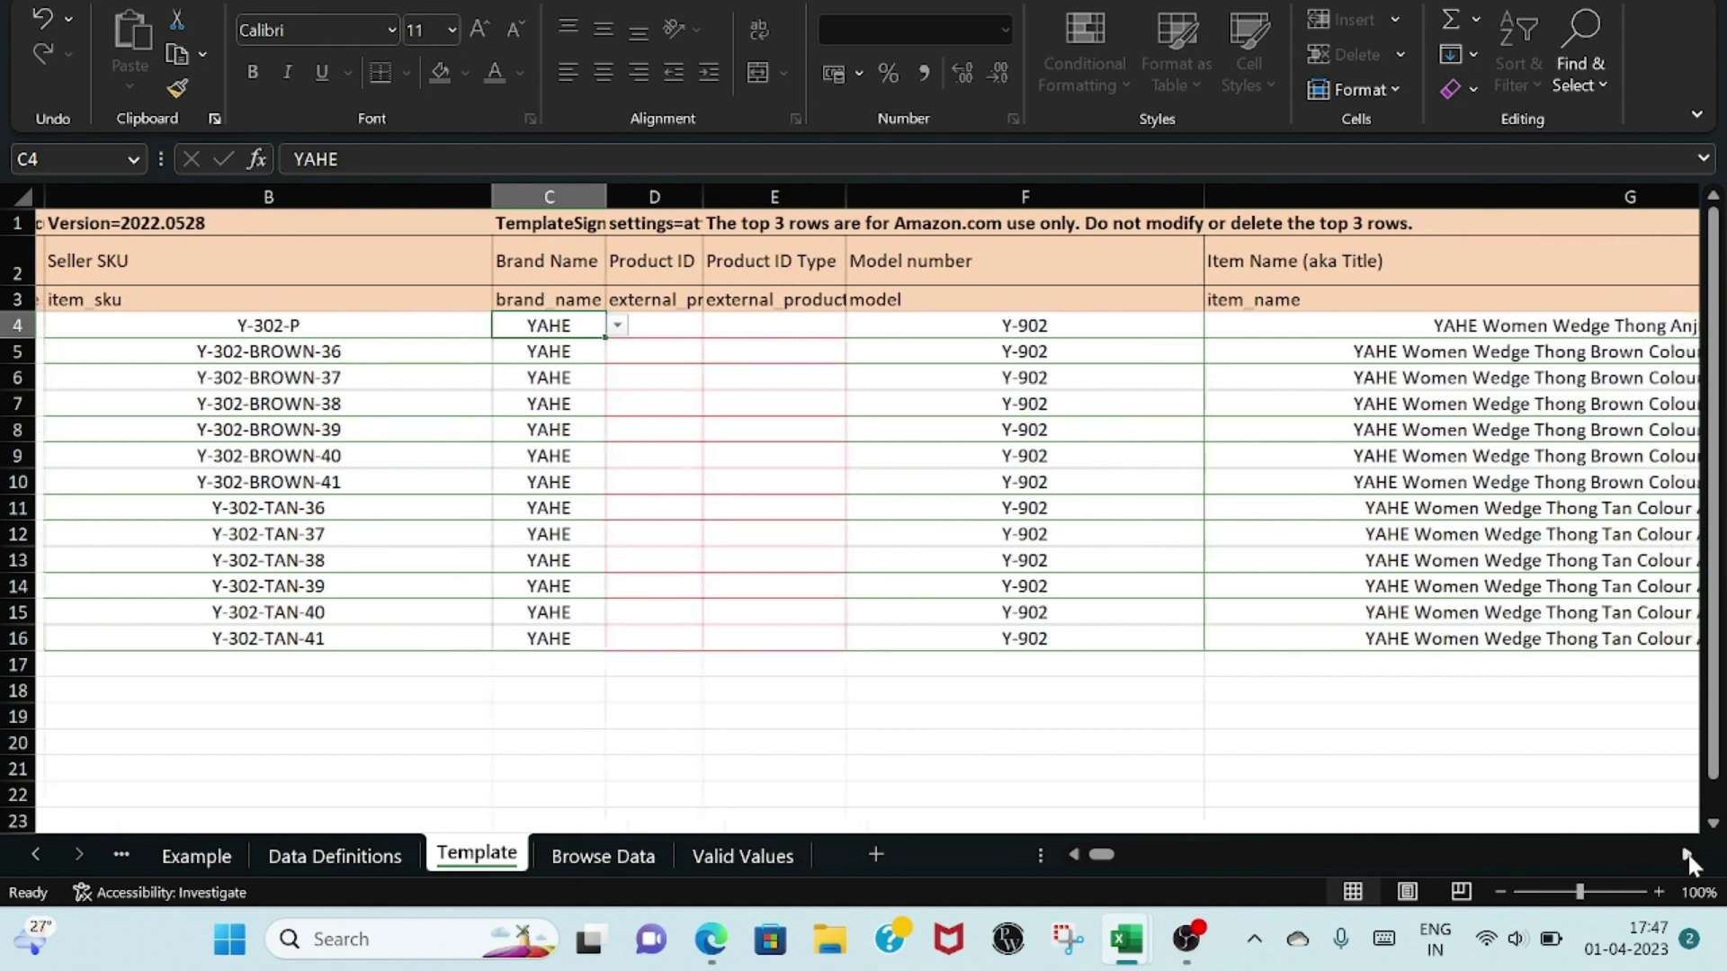
{"action": "left_click", "coordinate": [1687, 853]}
{"action": "left_click", "coordinate": [1687, 852]}
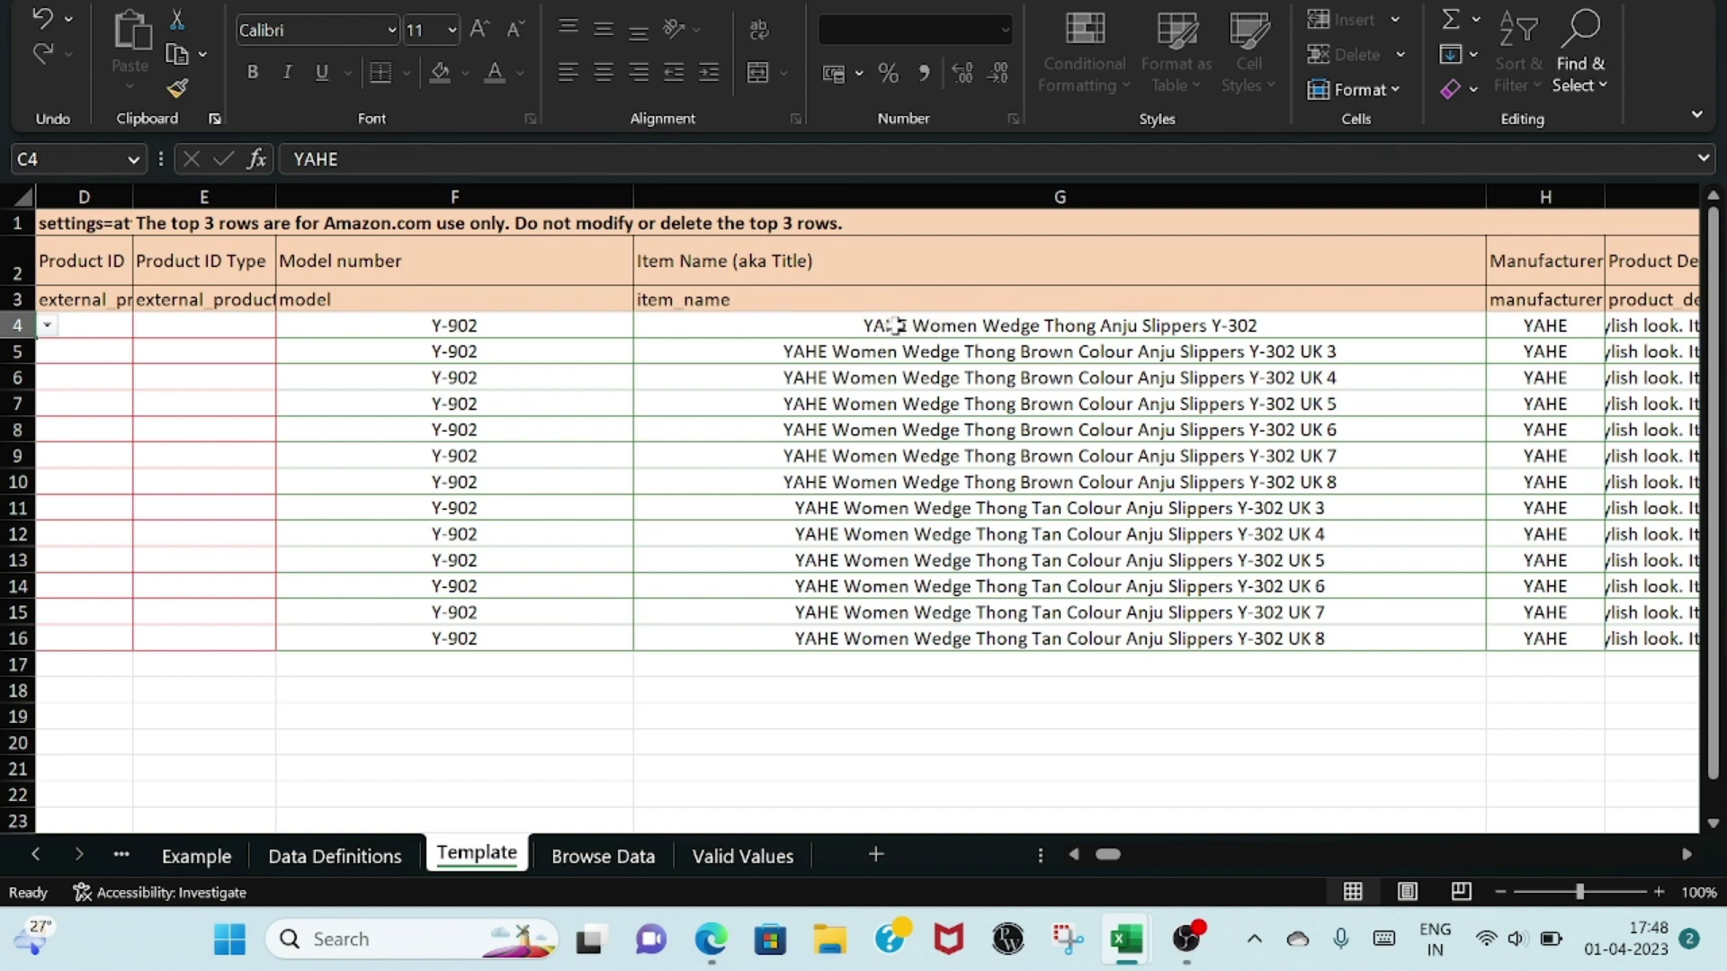
{"action": "left_click", "coordinate": [942, 325]}
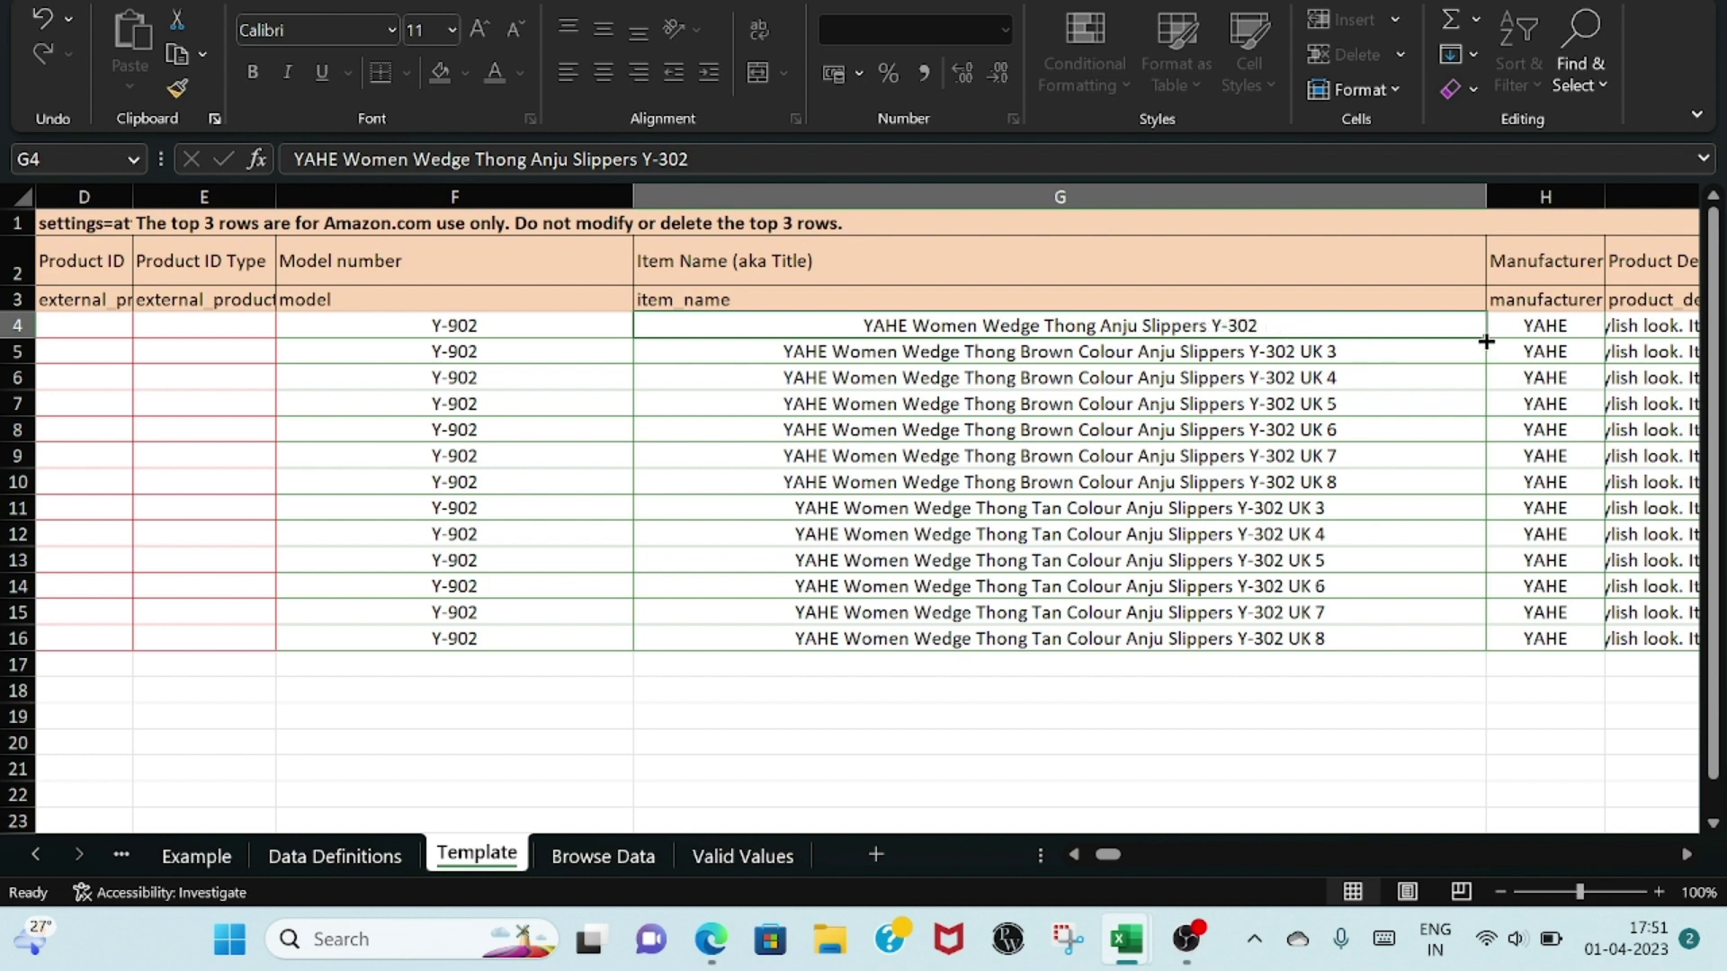
{"action": "mouse_move", "coordinate": [1485, 342]}
{"action": "left_mouse_down"}
{"action": "mouse_move", "coordinate": [1483, 367]}
{"action": "mouse_move", "coordinate": [1478, 339]}
{"action": "left_mouse_up"}
{"action": "left_click", "coordinate": [1366, 353]}
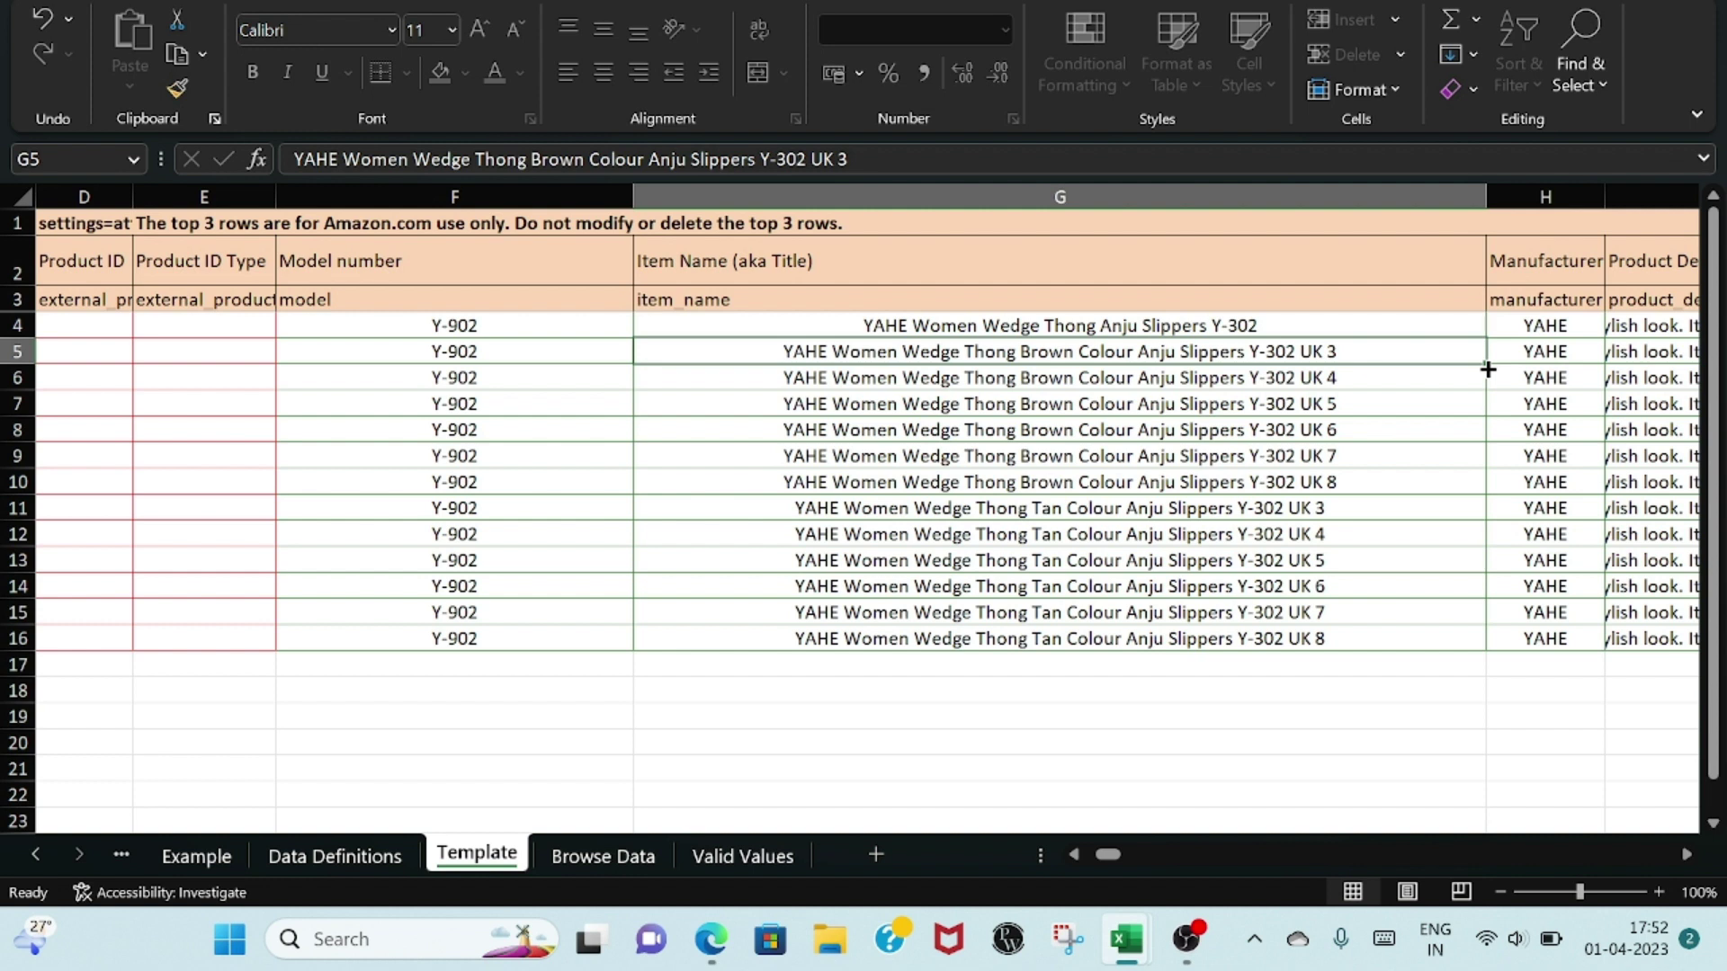
{"action": "left_click_drag", "start_coordinate": [1486, 364], "coordinate": [1483, 385]}
{"action": "left_click", "coordinate": [1685, 852]}
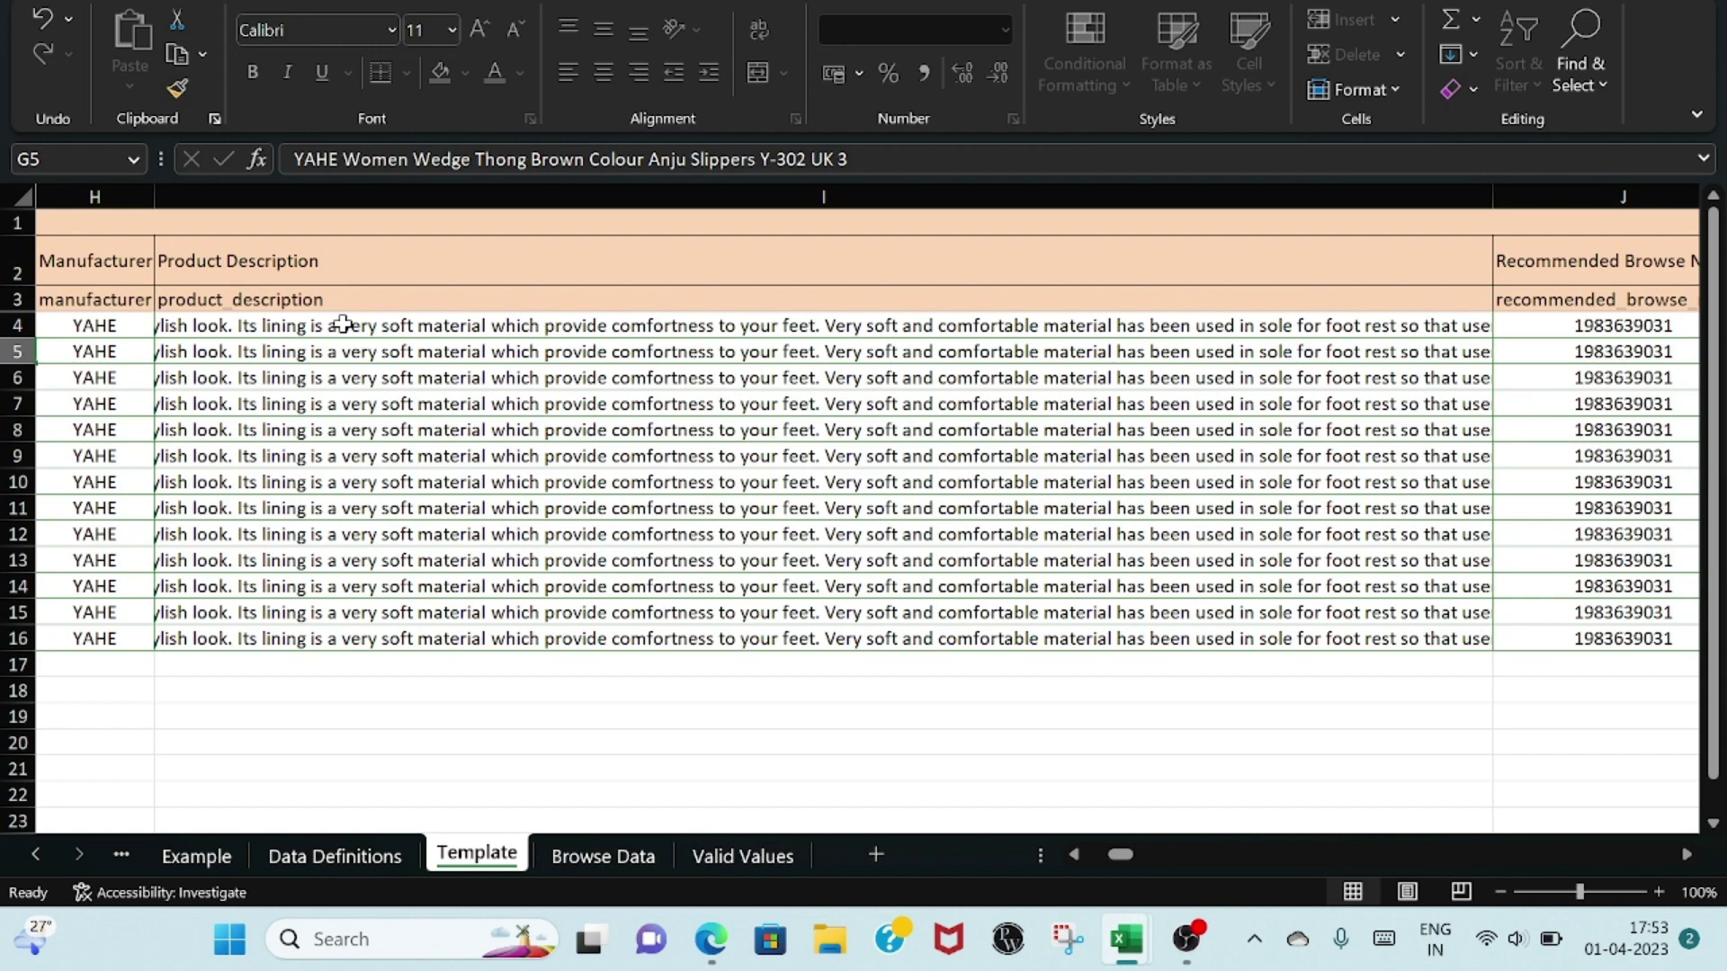
{"action": "left_click", "coordinate": [1686, 853]}
{"action": "left_click", "coordinate": [1686, 852]}
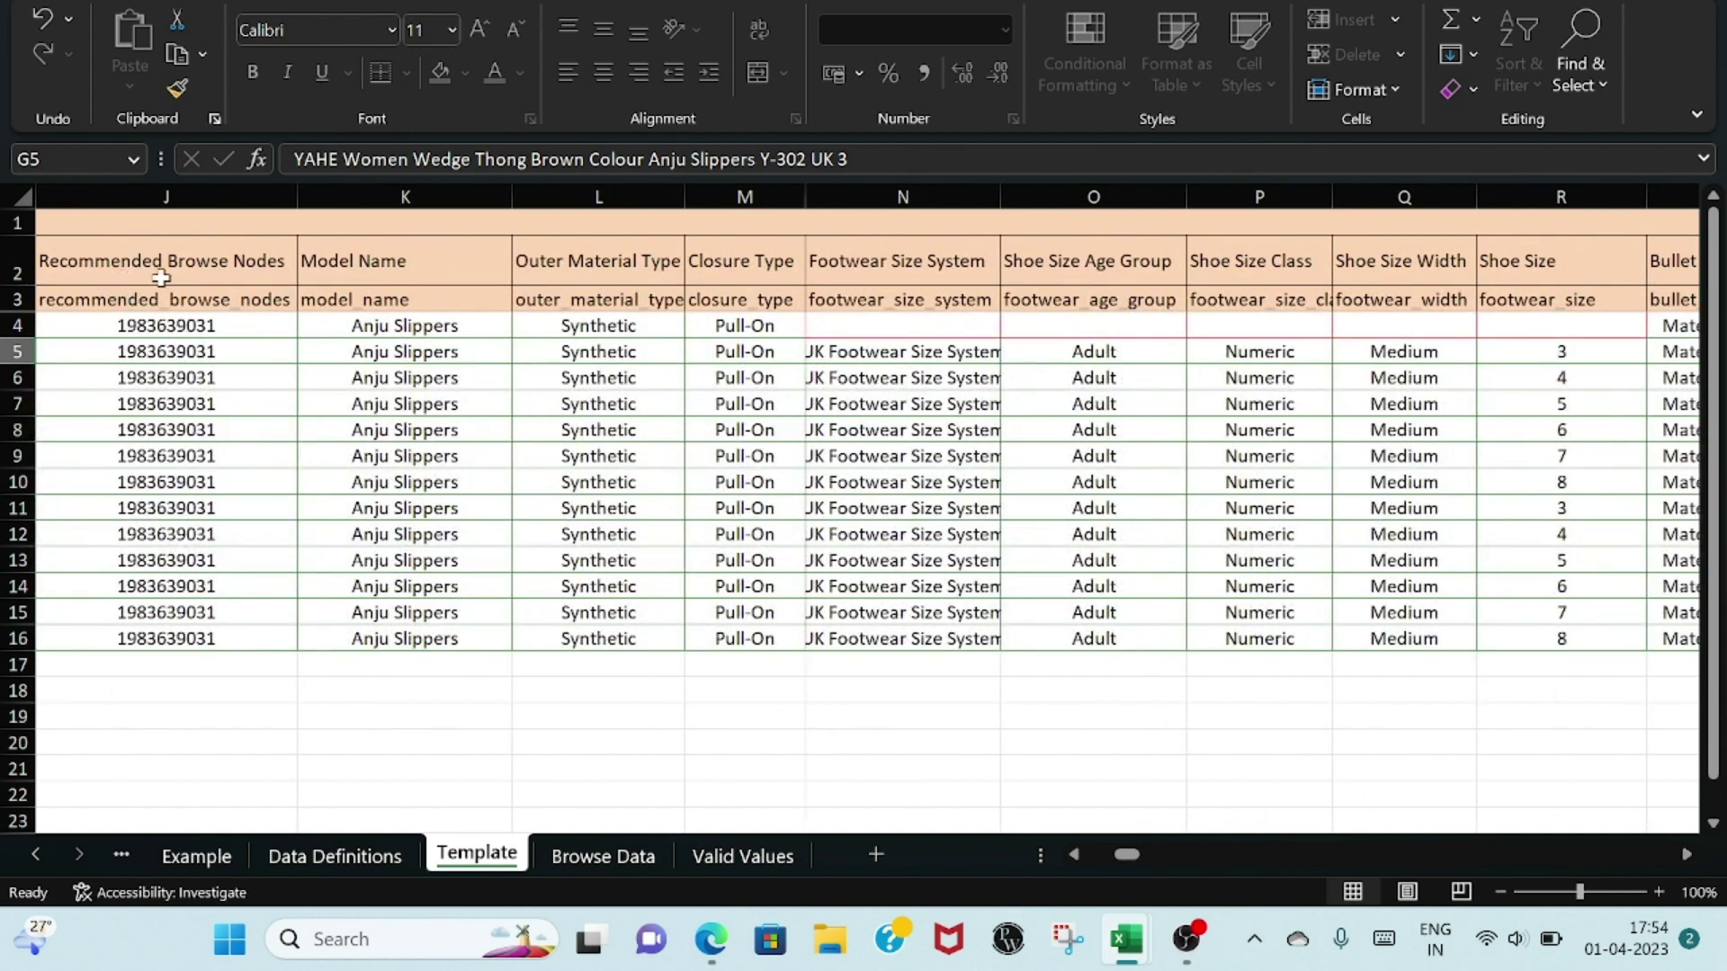
{"action": "left_click", "coordinate": [244, 328]}
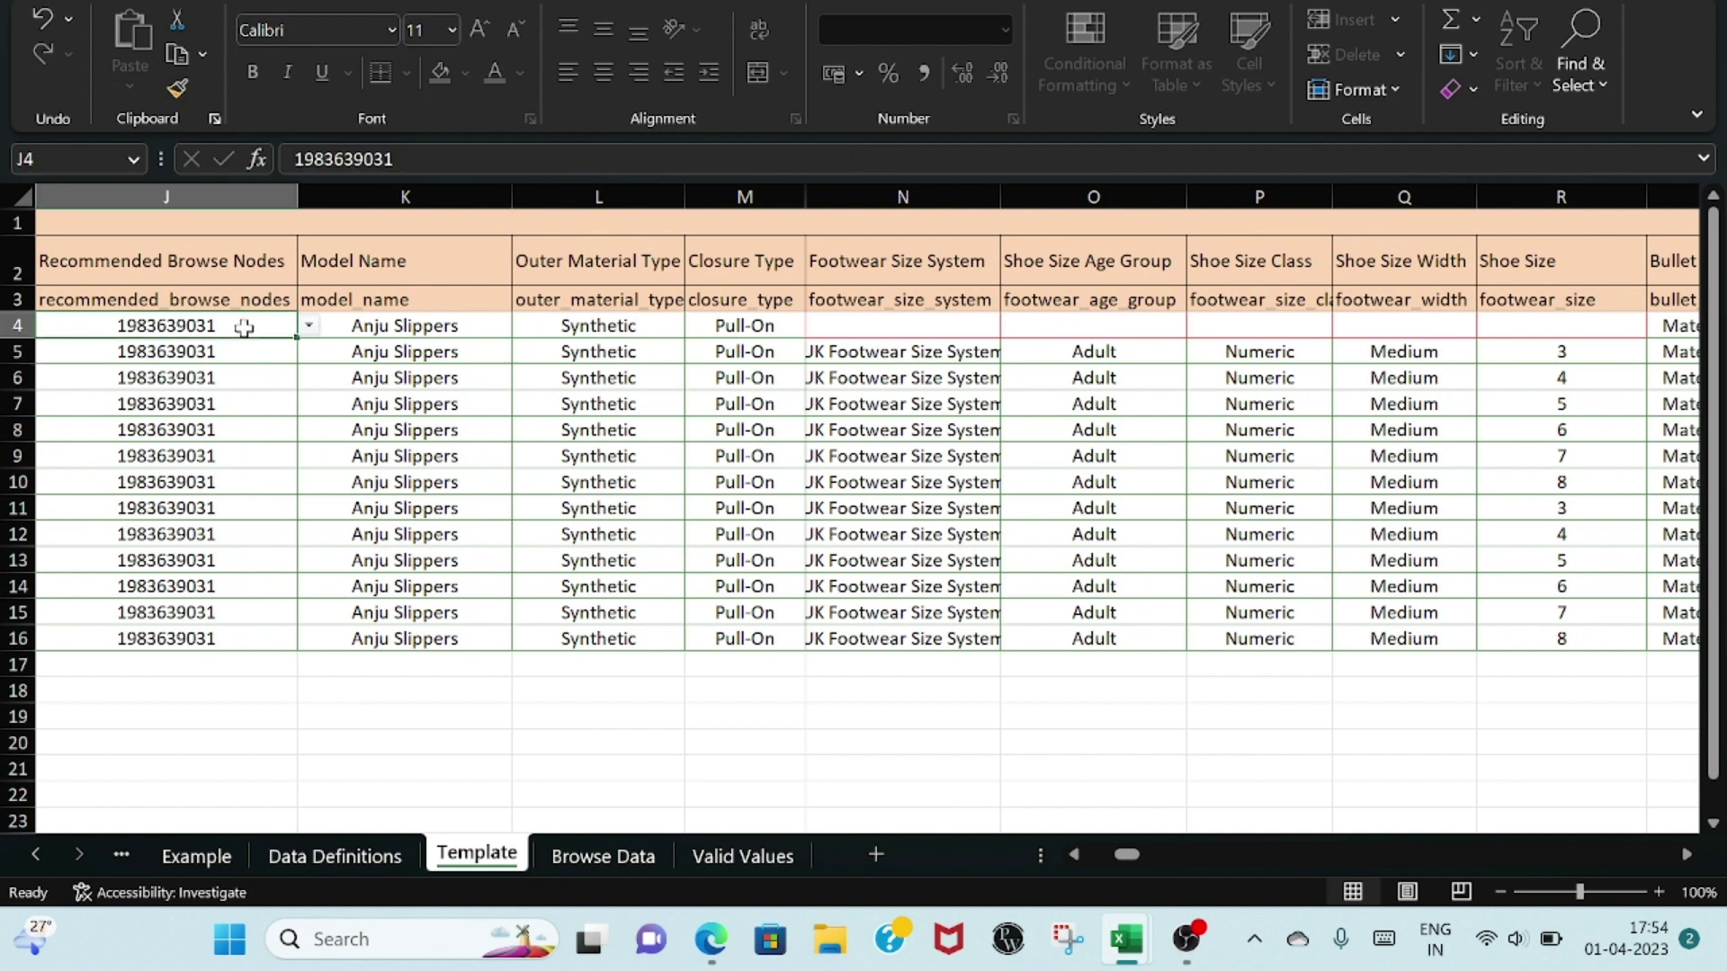
{"action": "left_click", "coordinate": [309, 326]}
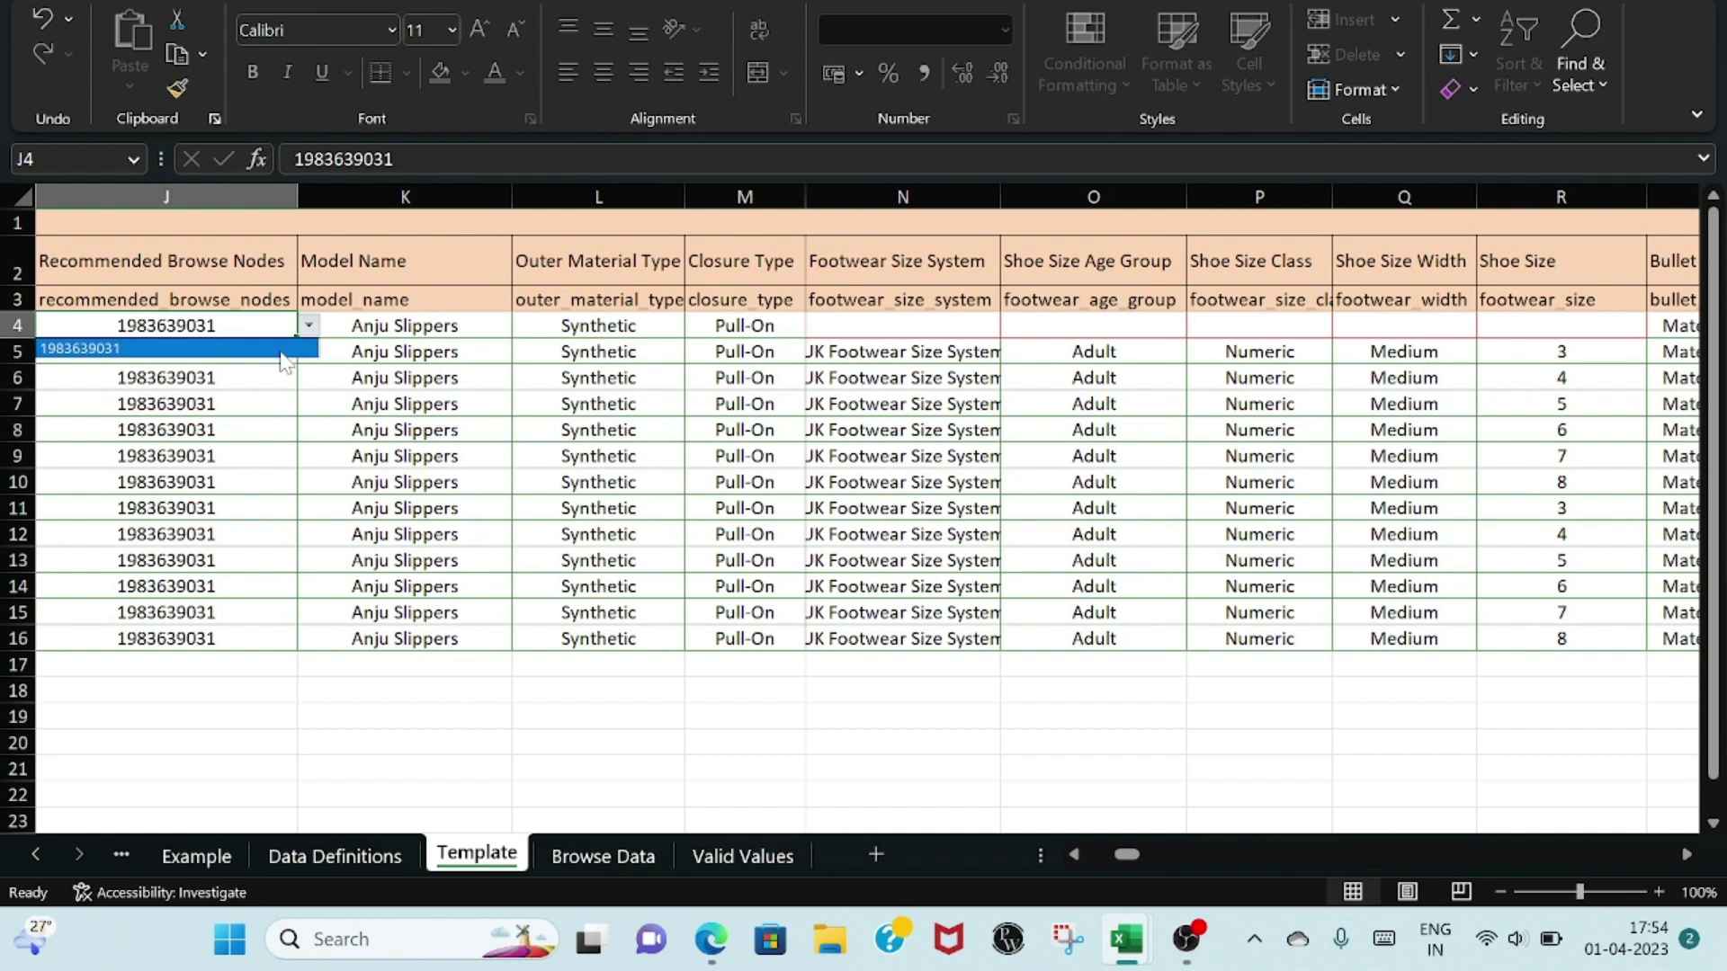
{"action": "left_click", "coordinate": [281, 351]}
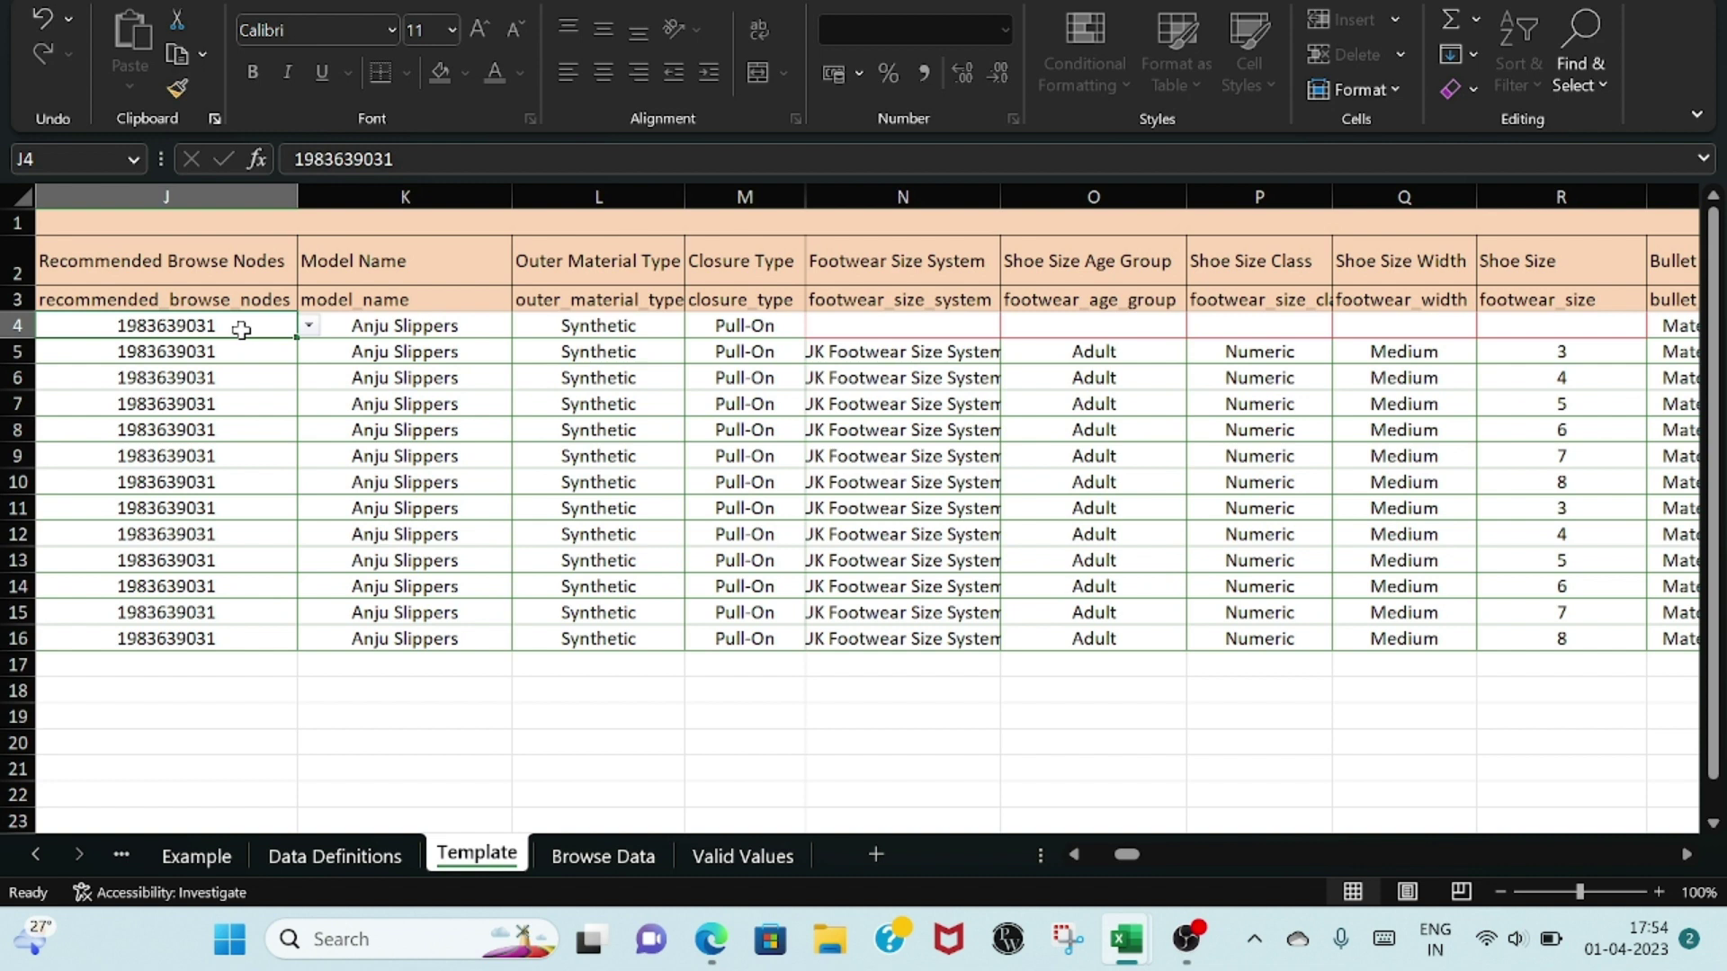
{"action": "right_click", "coordinate": [243, 333]}
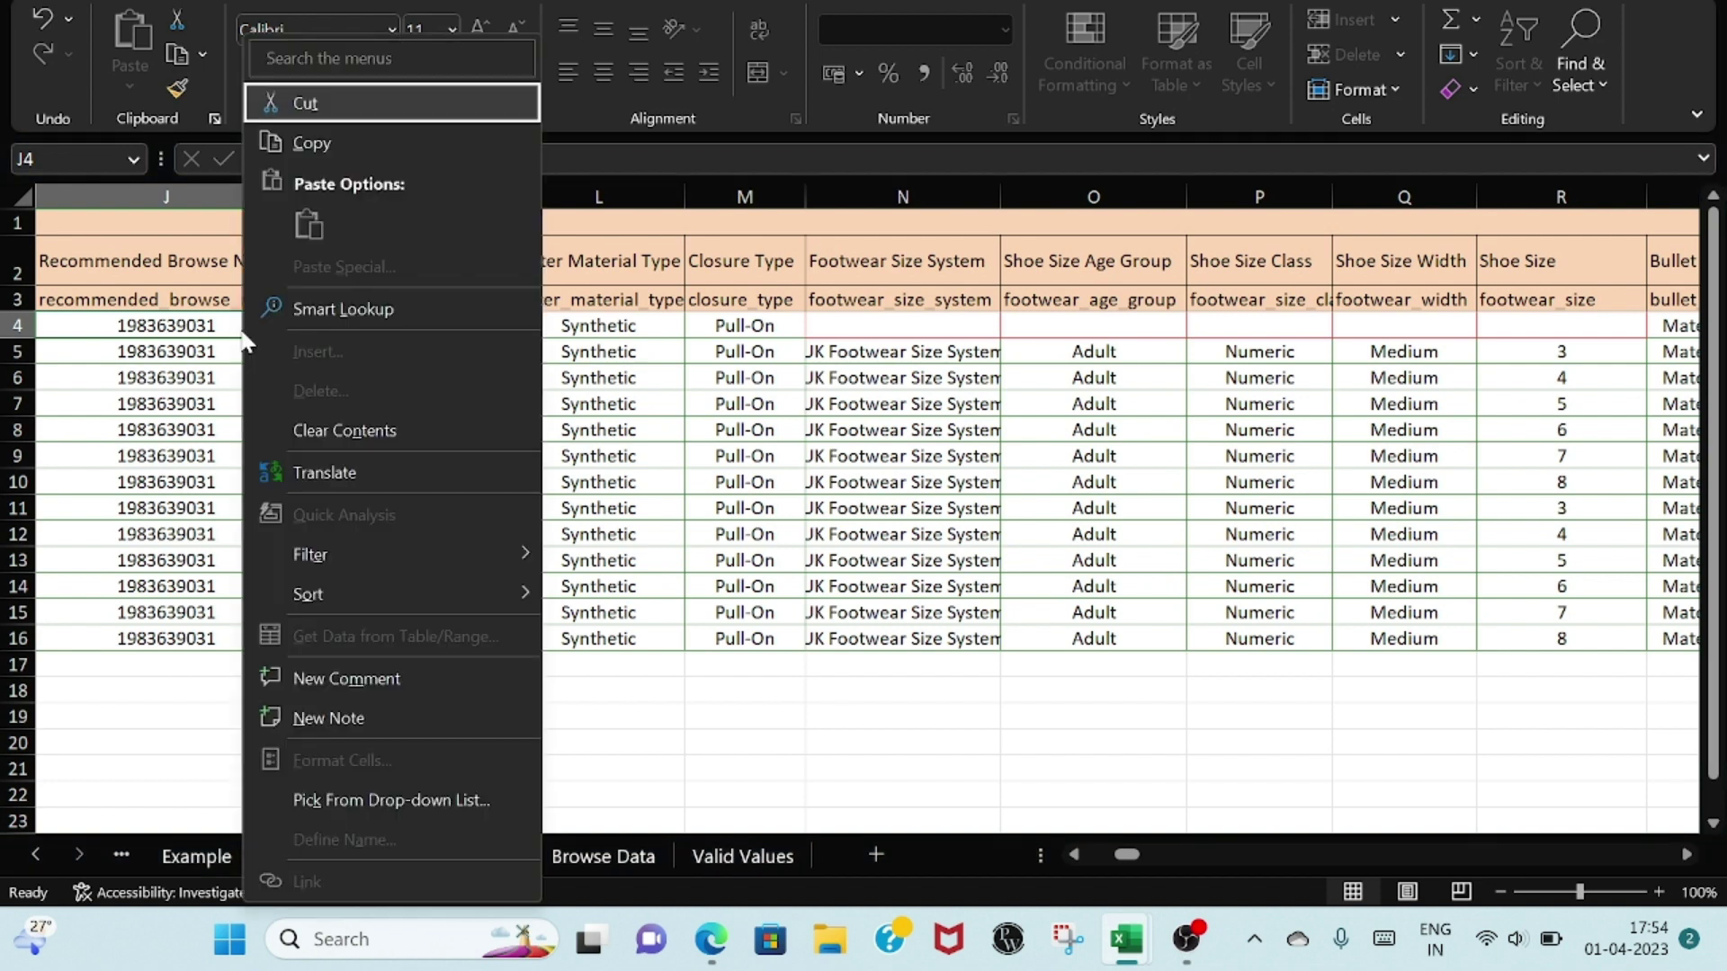
{"action": "left_click", "coordinate": [326, 144]}
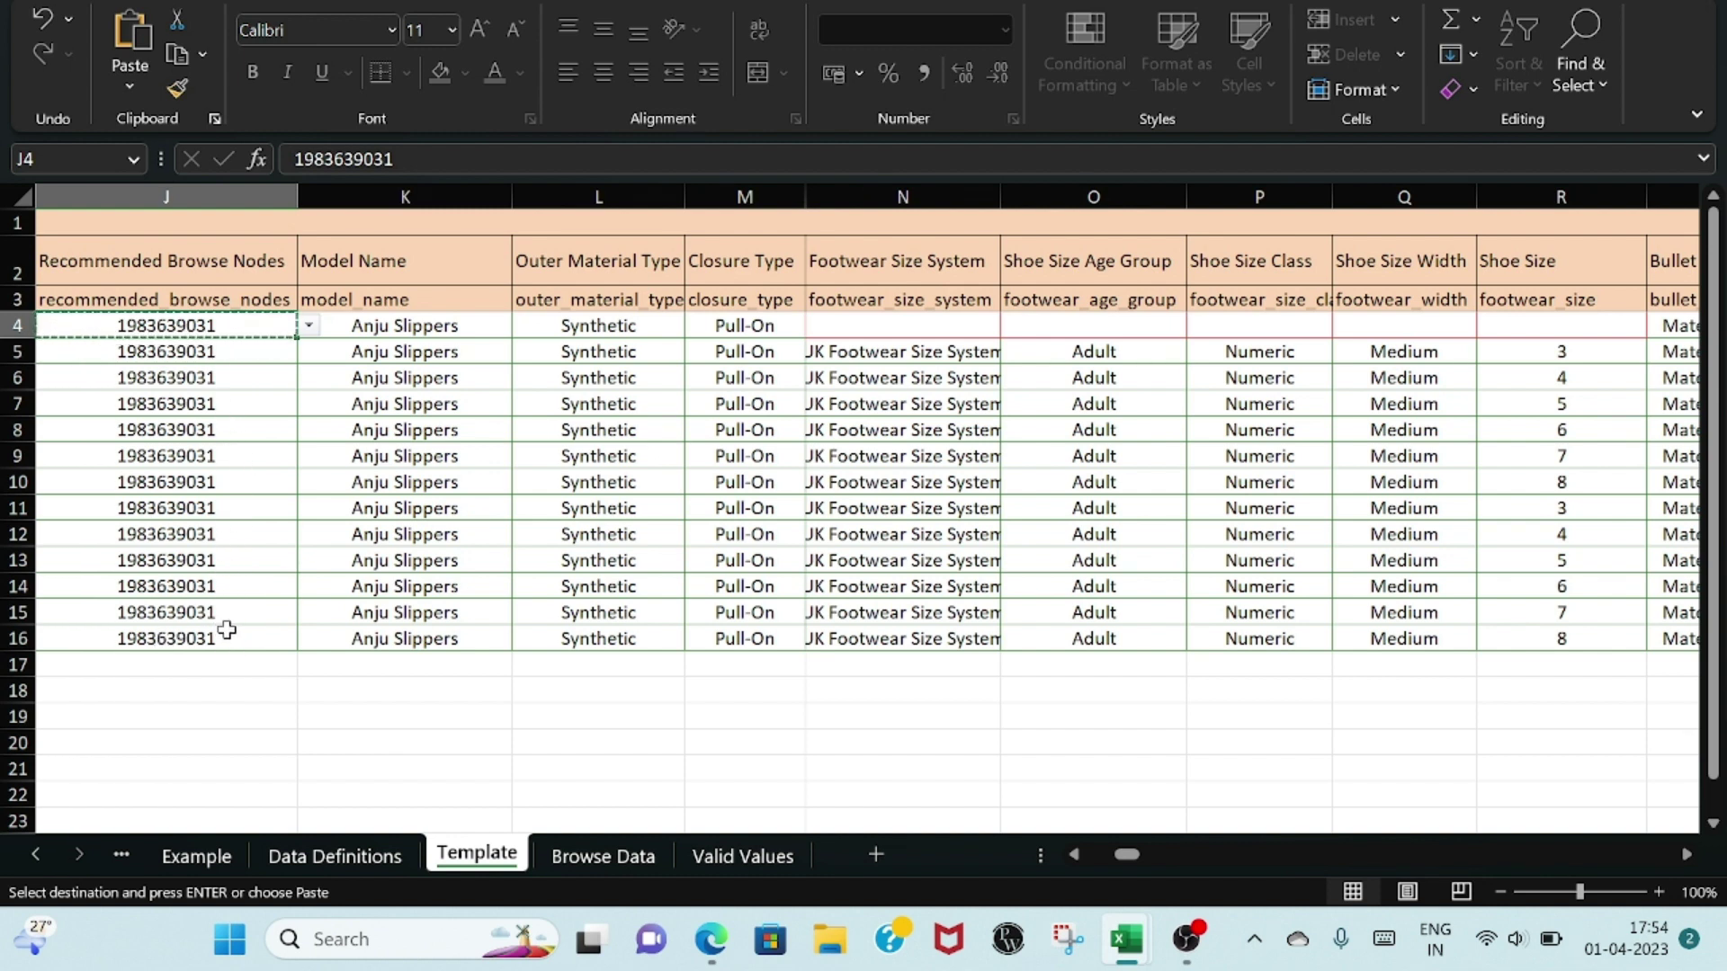
{"action": "left_click", "coordinate": [259, 667]}
{"action": "left_click", "coordinate": [355, 671]}
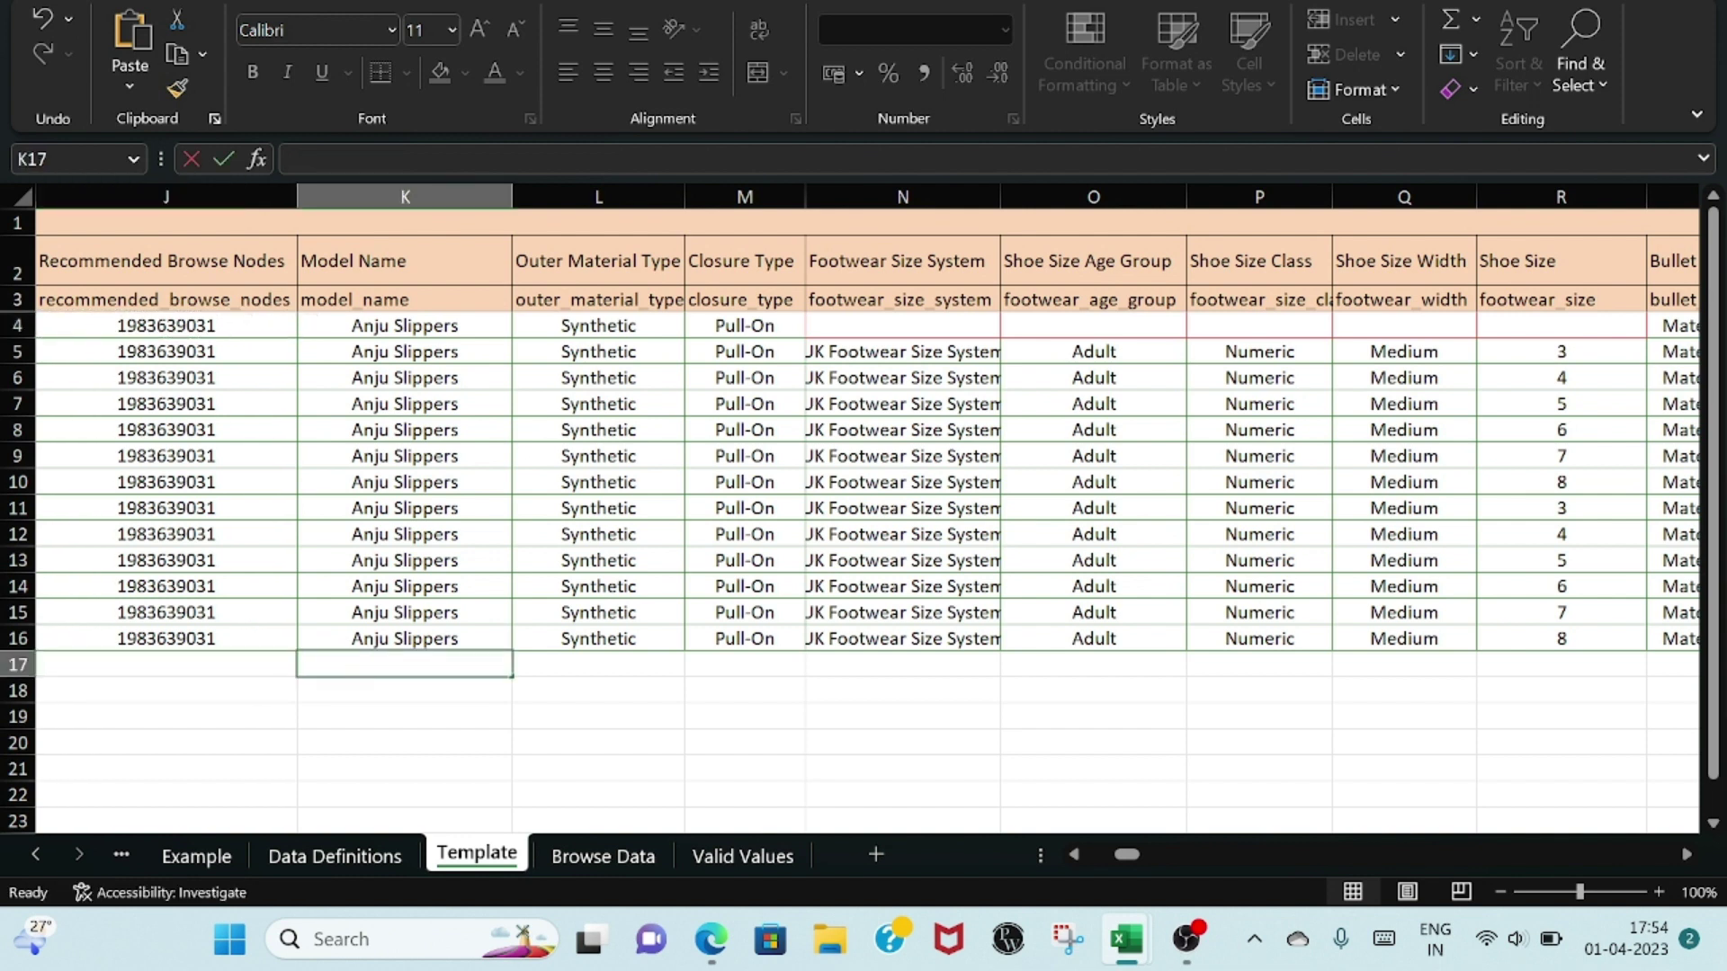
{"action": "left_click", "coordinate": [268, 663]}
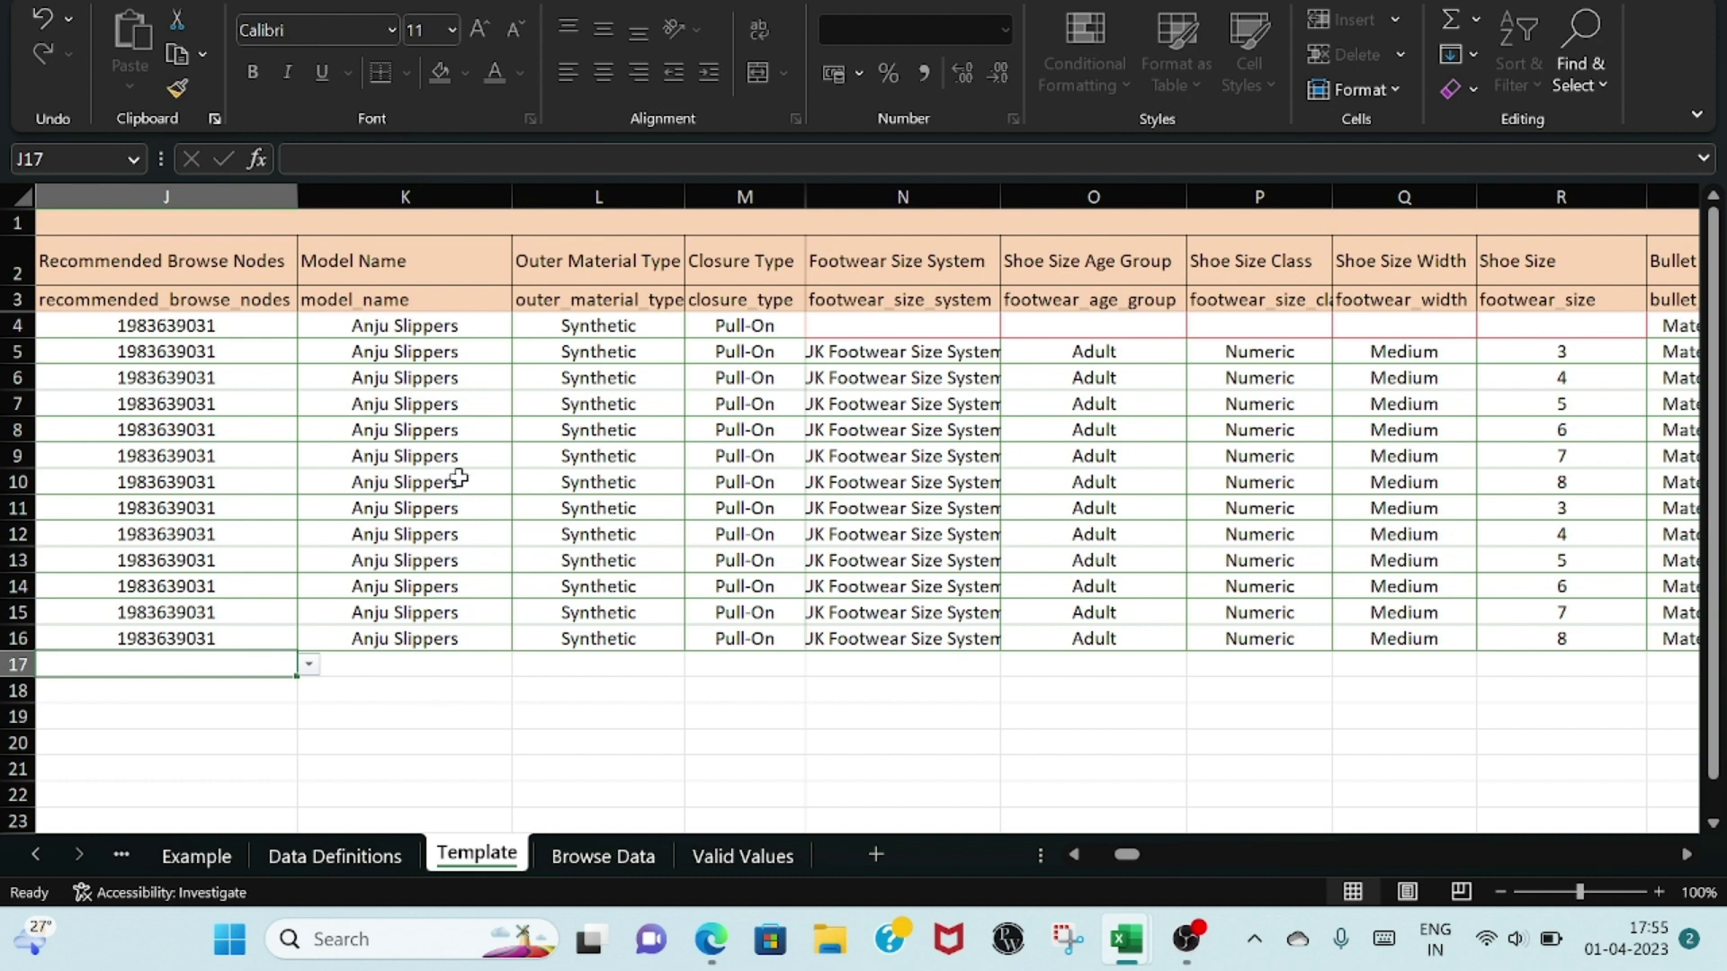
- Check the parent product's Model Name in K4 and the options available for Outer Material Type in L4 and Closure Type in M4
{"action": "left_click", "coordinate": [475, 325]}
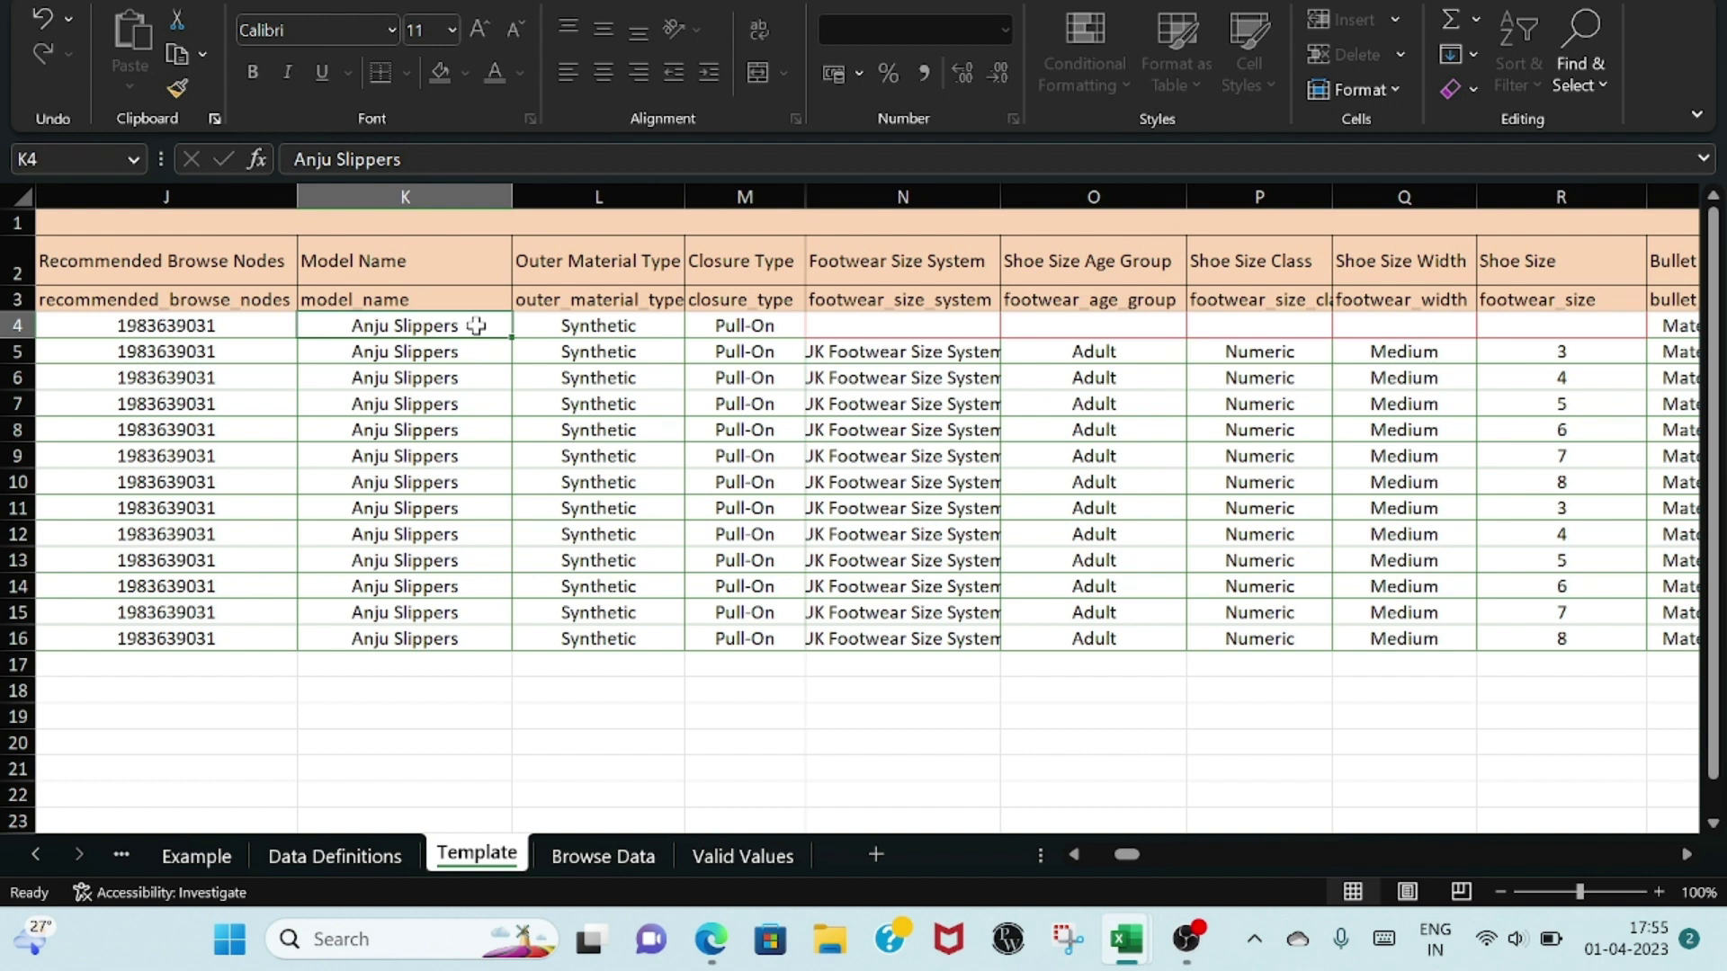
{"action": "left_click", "coordinate": [658, 328]}
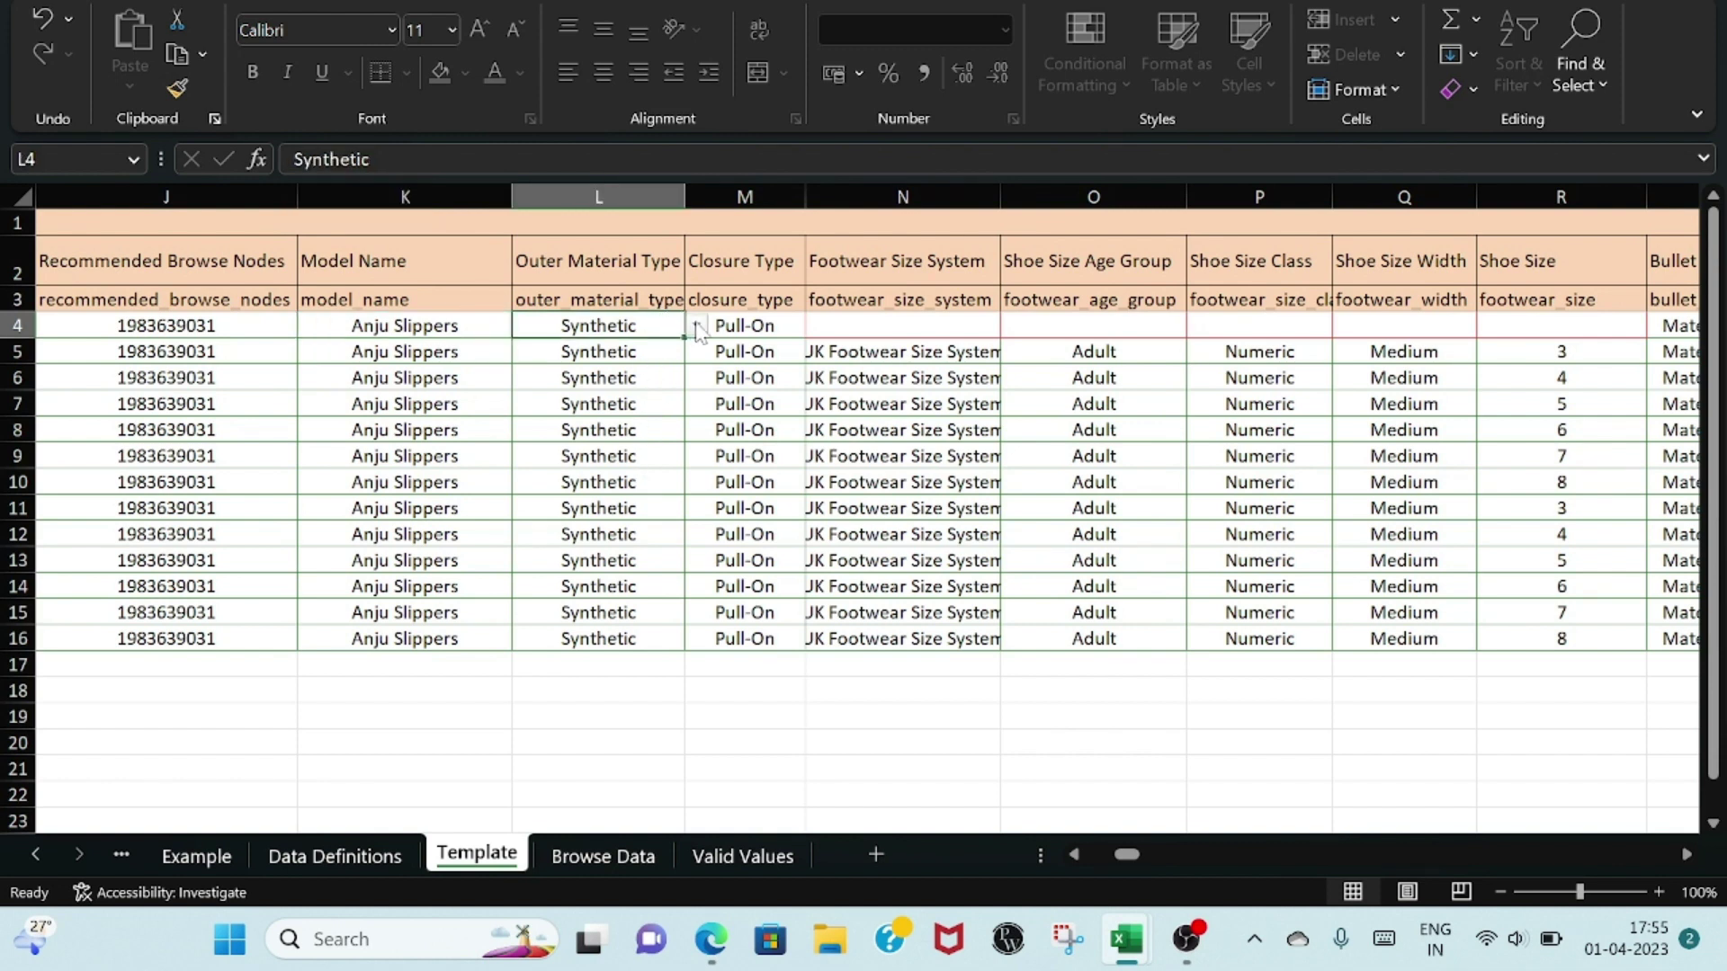
{"action": "left_click", "coordinate": [697, 327]}
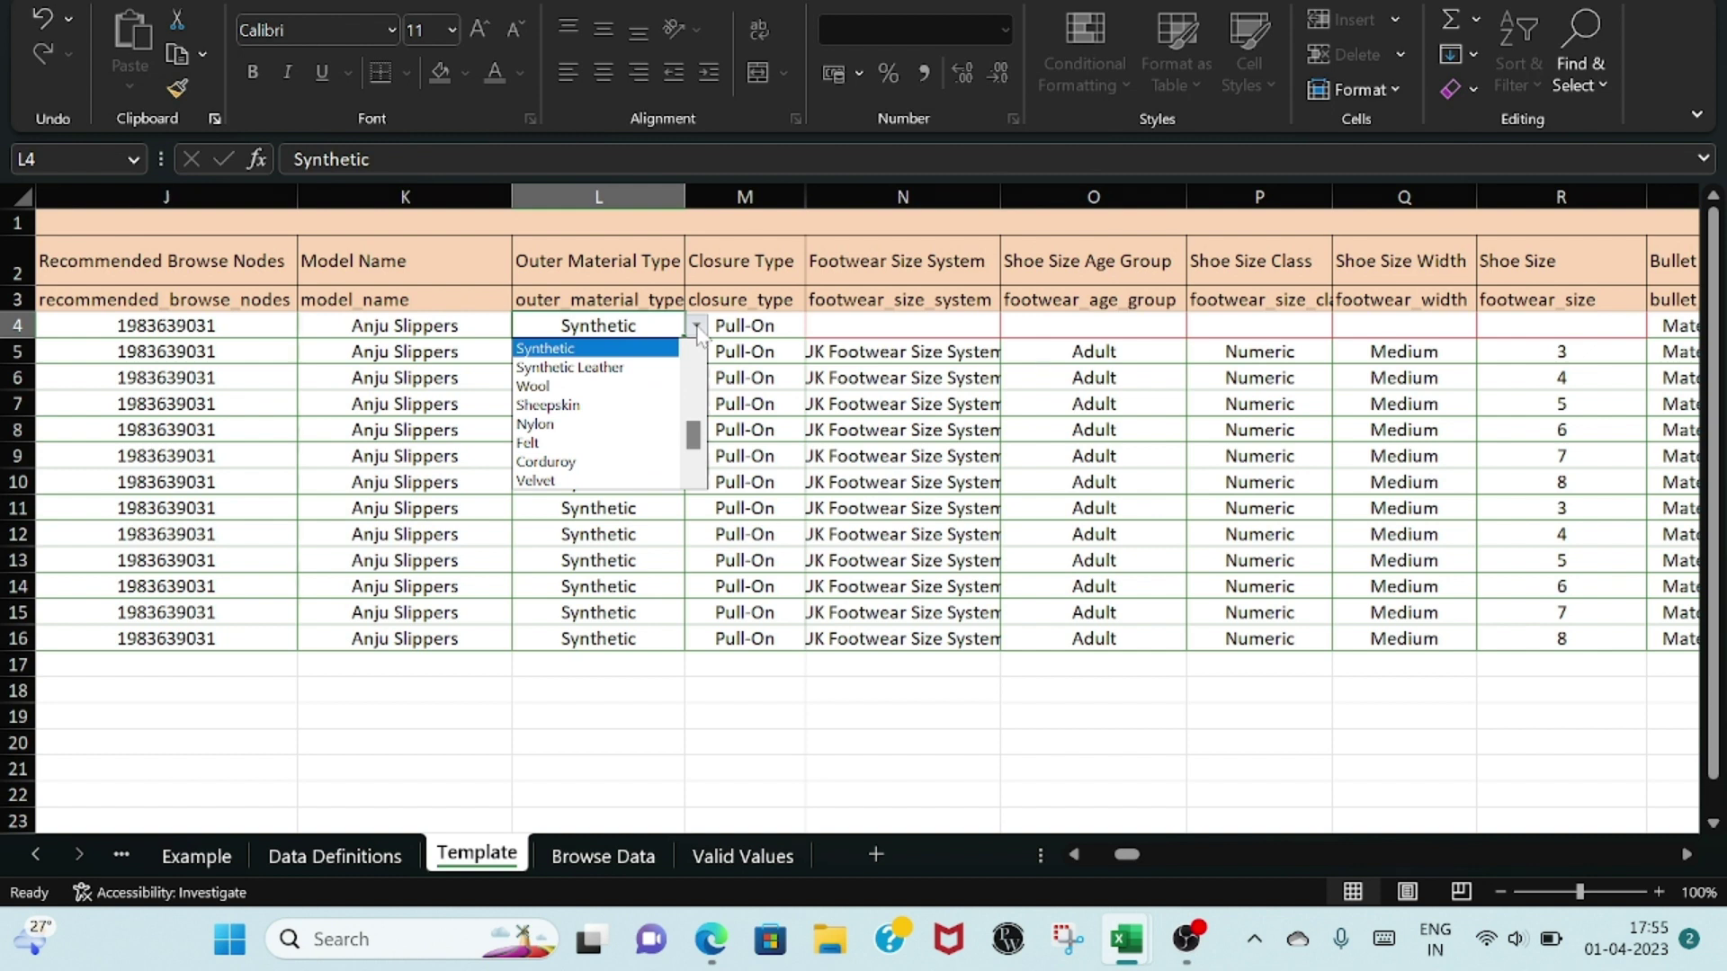
{"action": "left_click", "coordinate": [698, 328]}
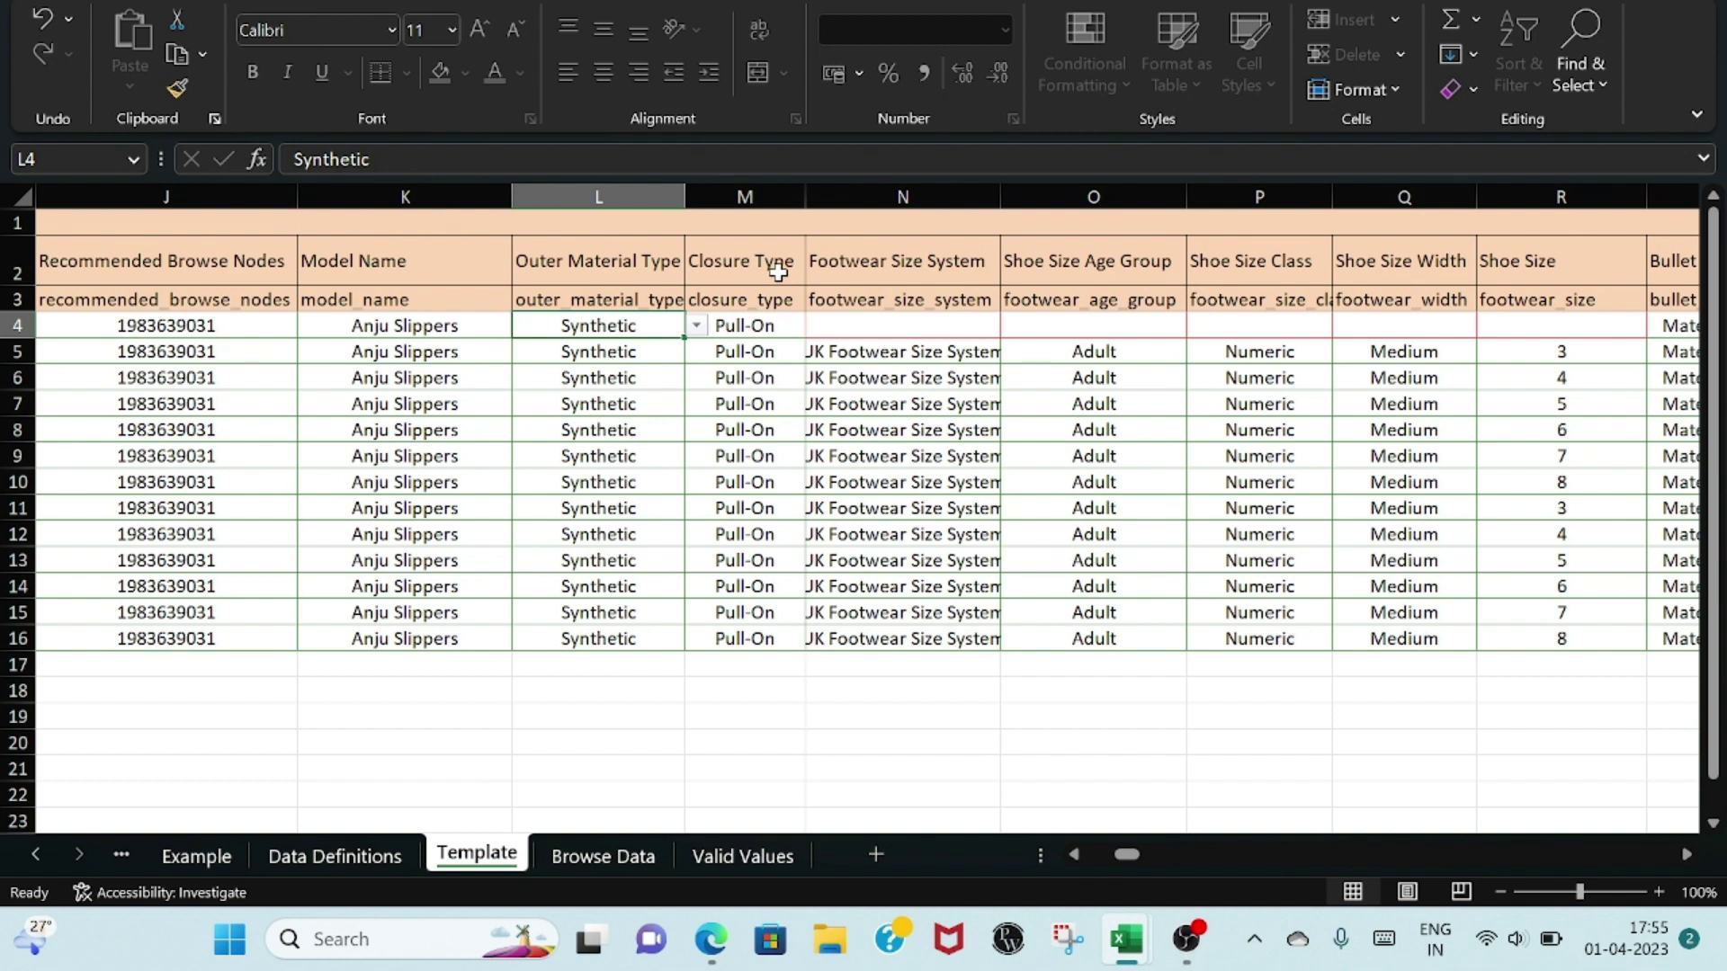
{"action": "left_click", "coordinate": [780, 328]}
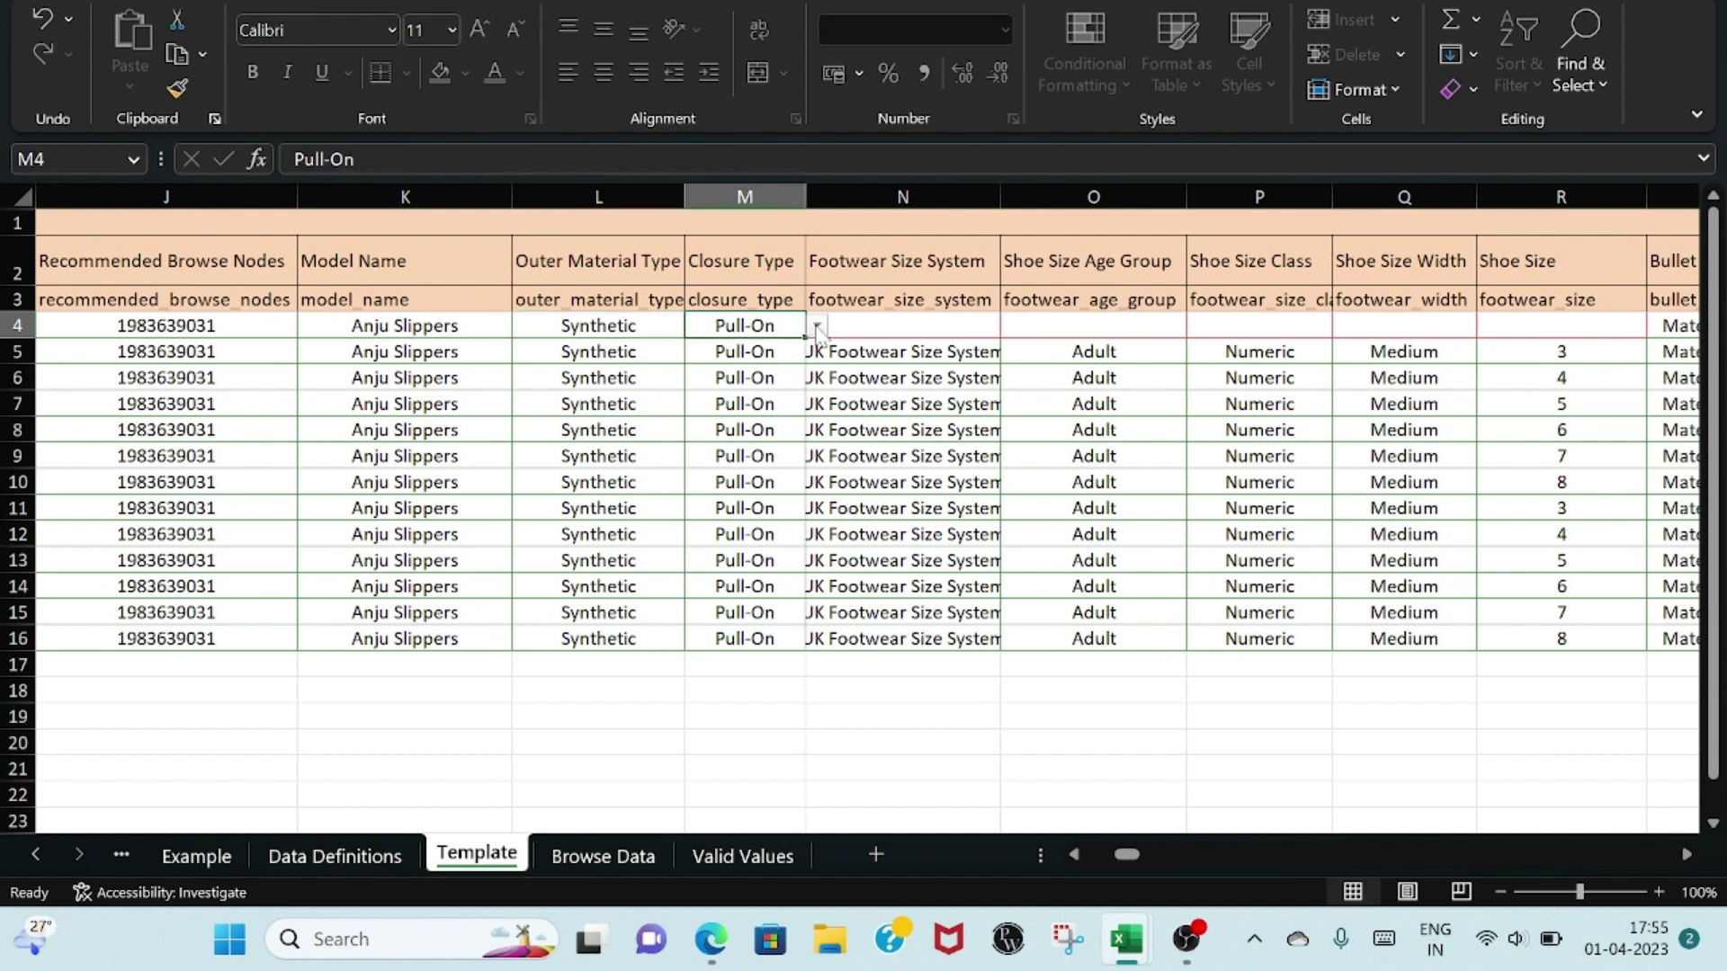
{"action": "left_click", "coordinate": [817, 327]}
- Widen the Footwear Size System column and set cell N5 to UK Footwear Size System
{"action": "left_click_drag", "start_coordinate": [1000, 199], "coordinate": [1155, 196]}
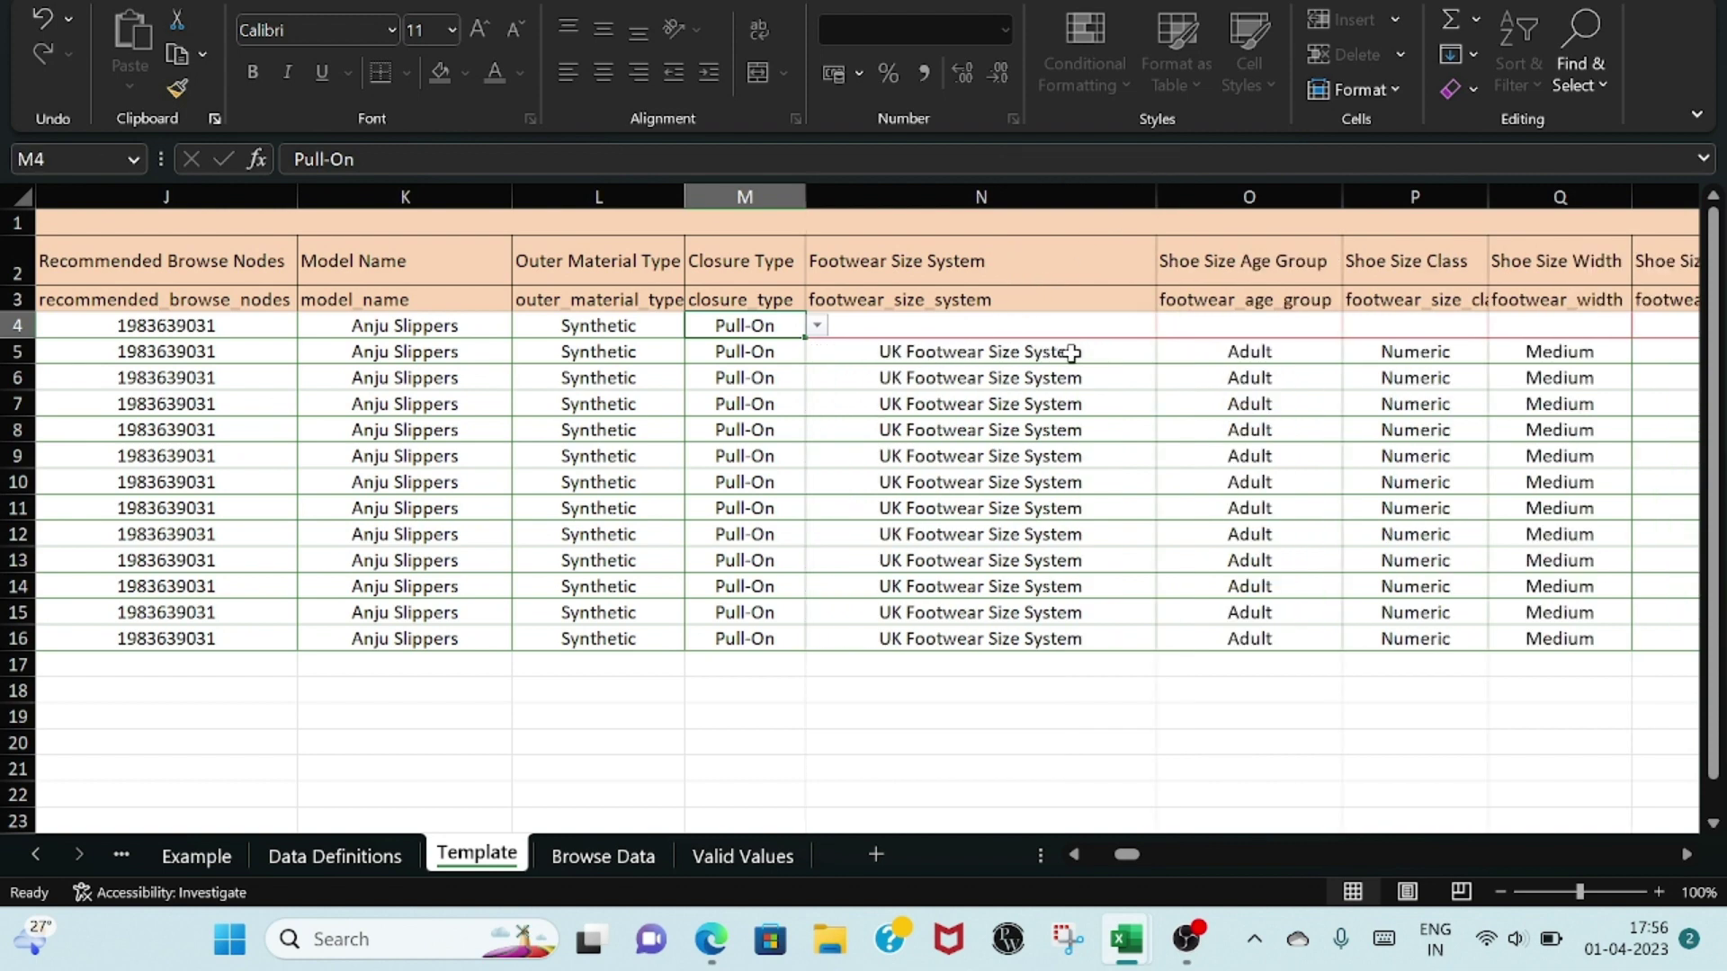
{"action": "left_click", "coordinate": [1116, 350]}
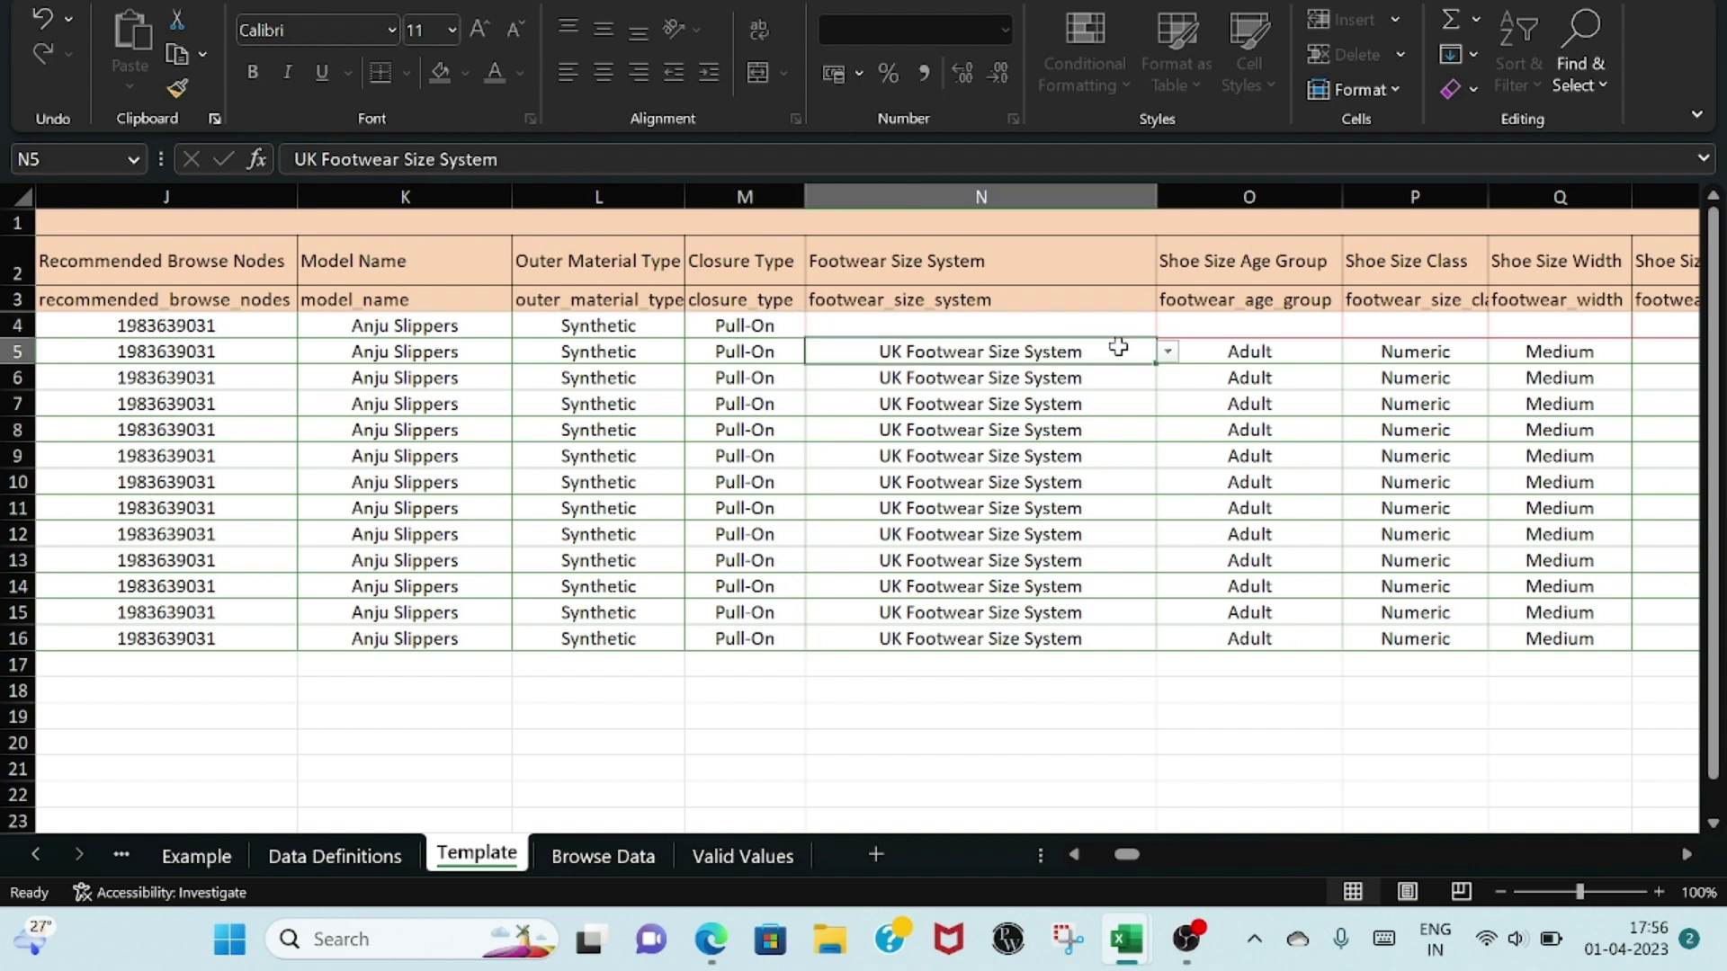
{"action": "left_click", "coordinate": [1167, 352]}
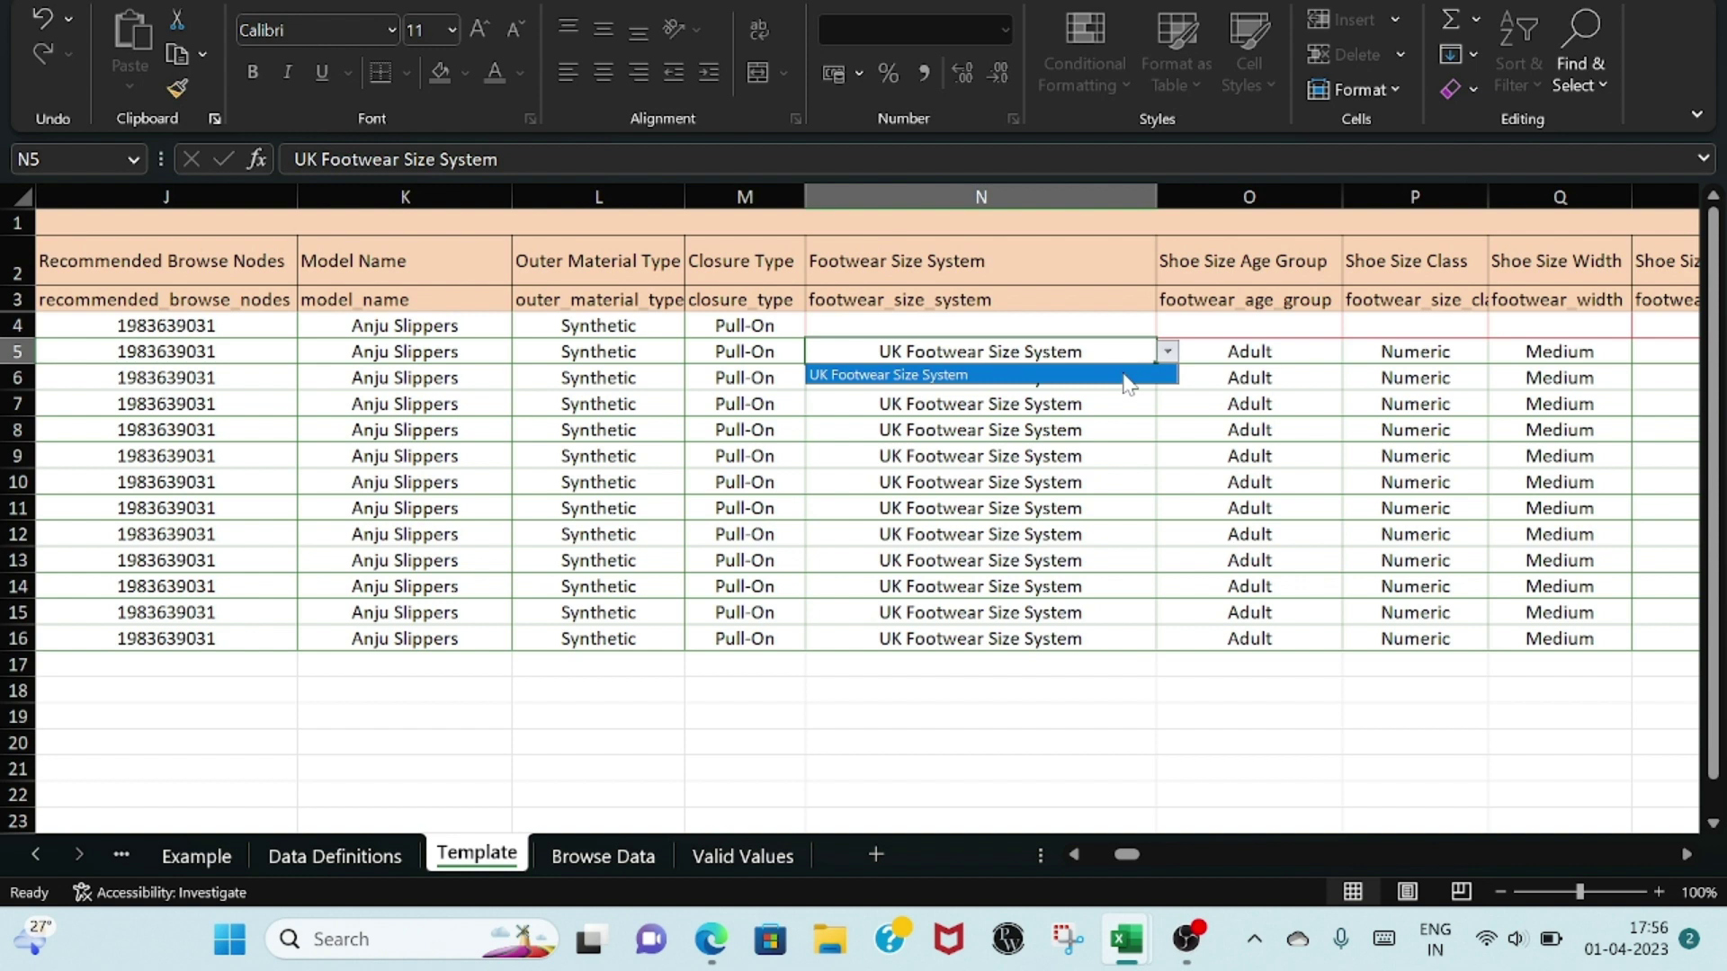
{"action": "left_click", "coordinate": [1128, 380]}
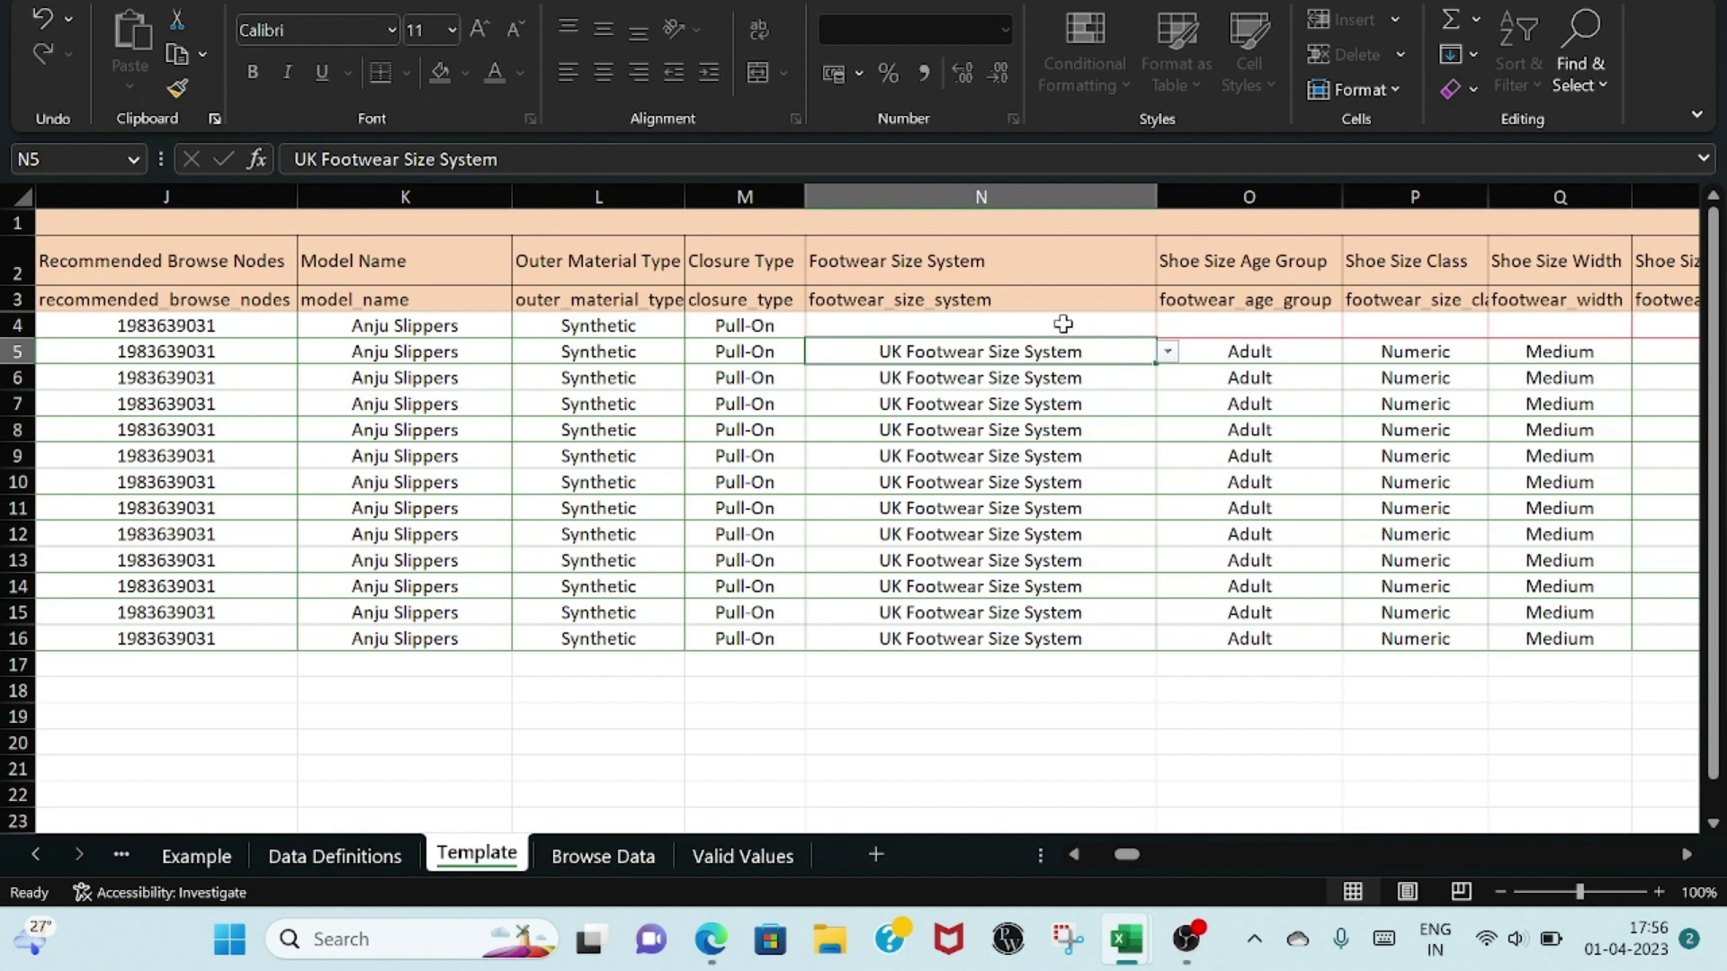
- Set the Shoe Size Age Group of the first brown variation in cell O5 to Adult
{"action": "left_click", "coordinate": [1302, 353]}
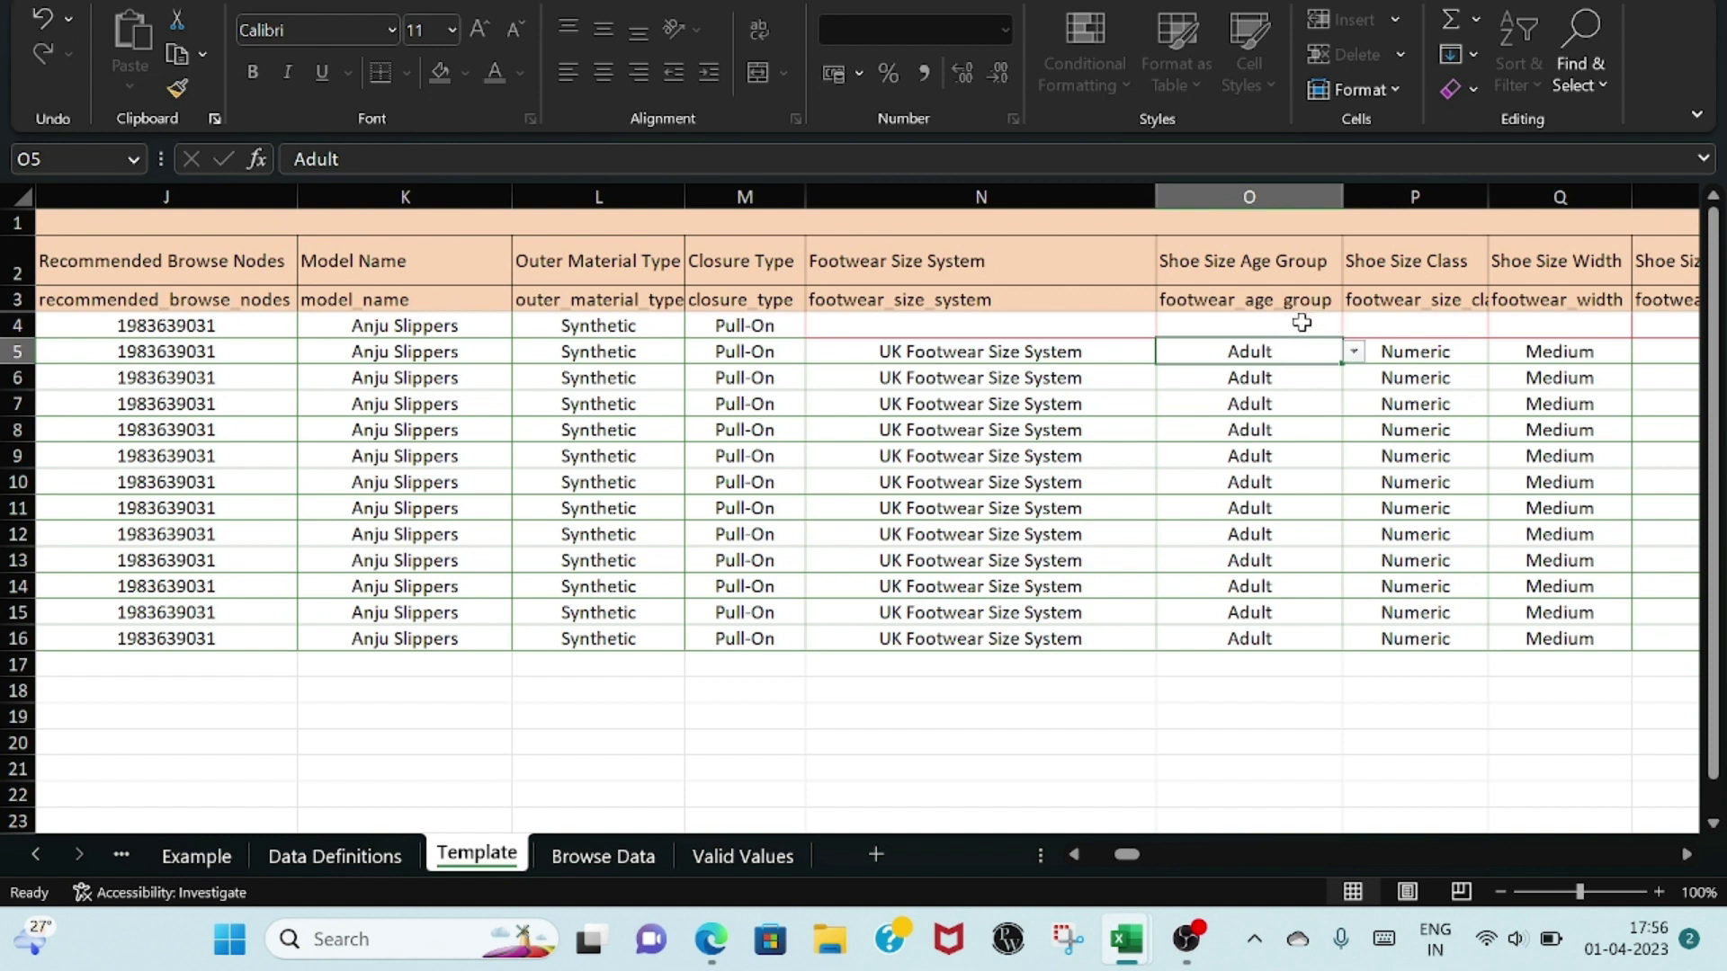
{"action": "left_click", "coordinate": [1354, 353]}
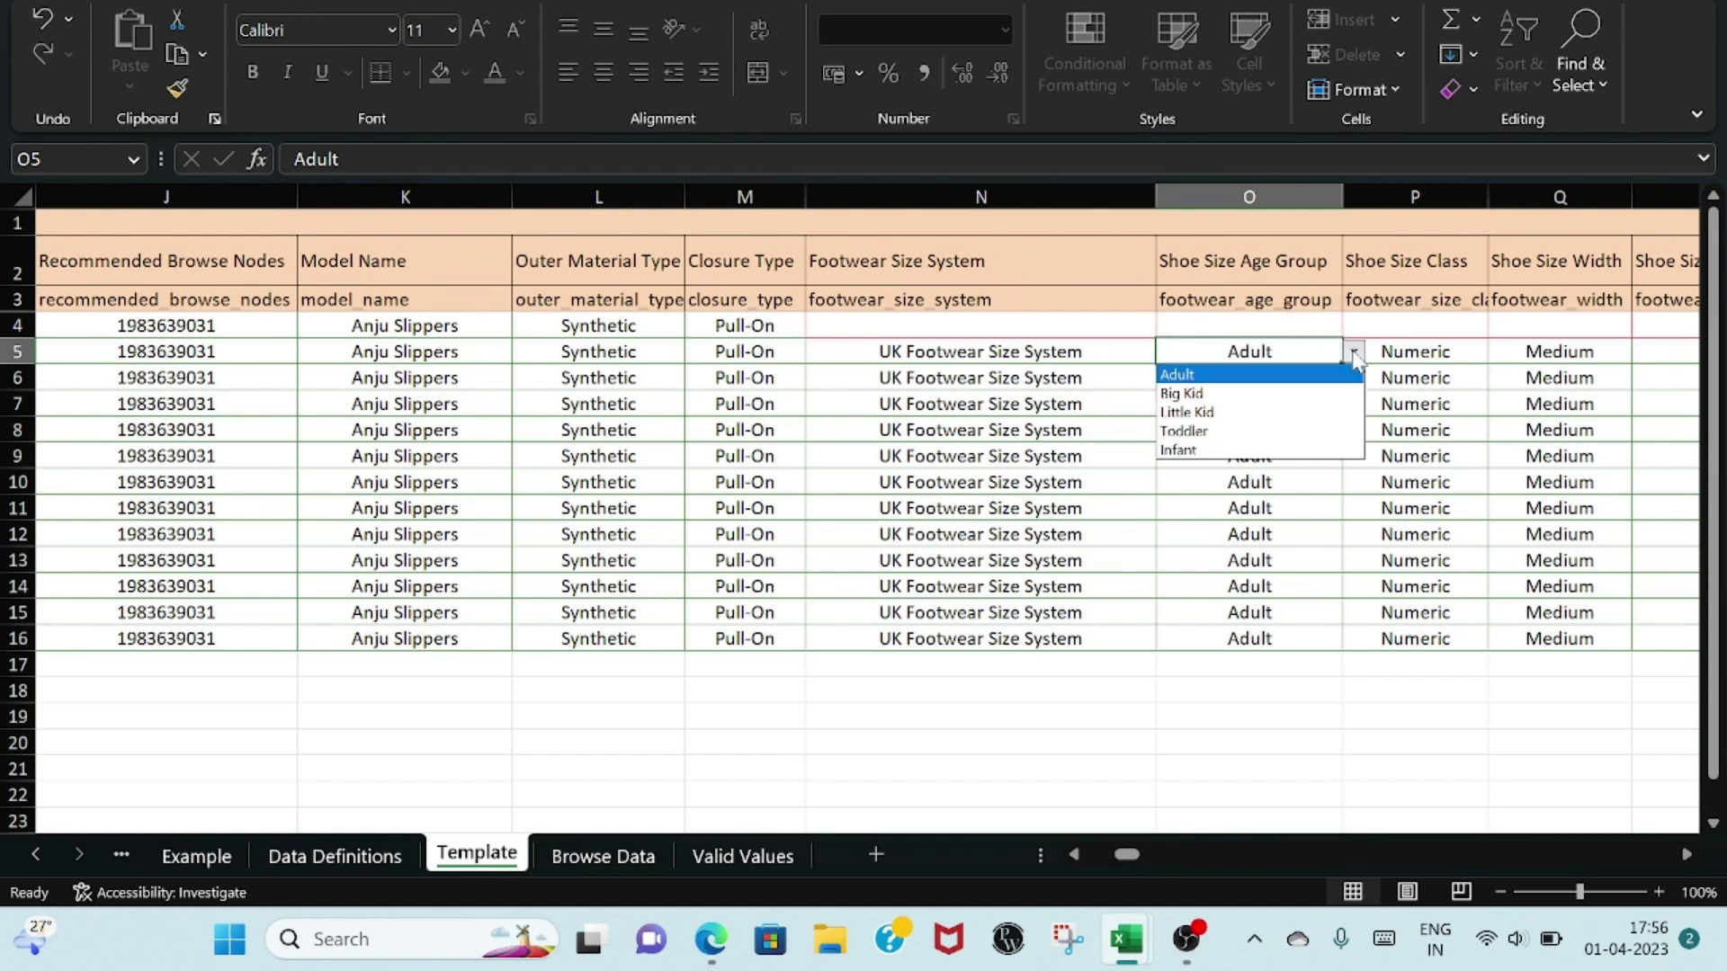
{"action": "left_click", "coordinate": [1306, 376]}
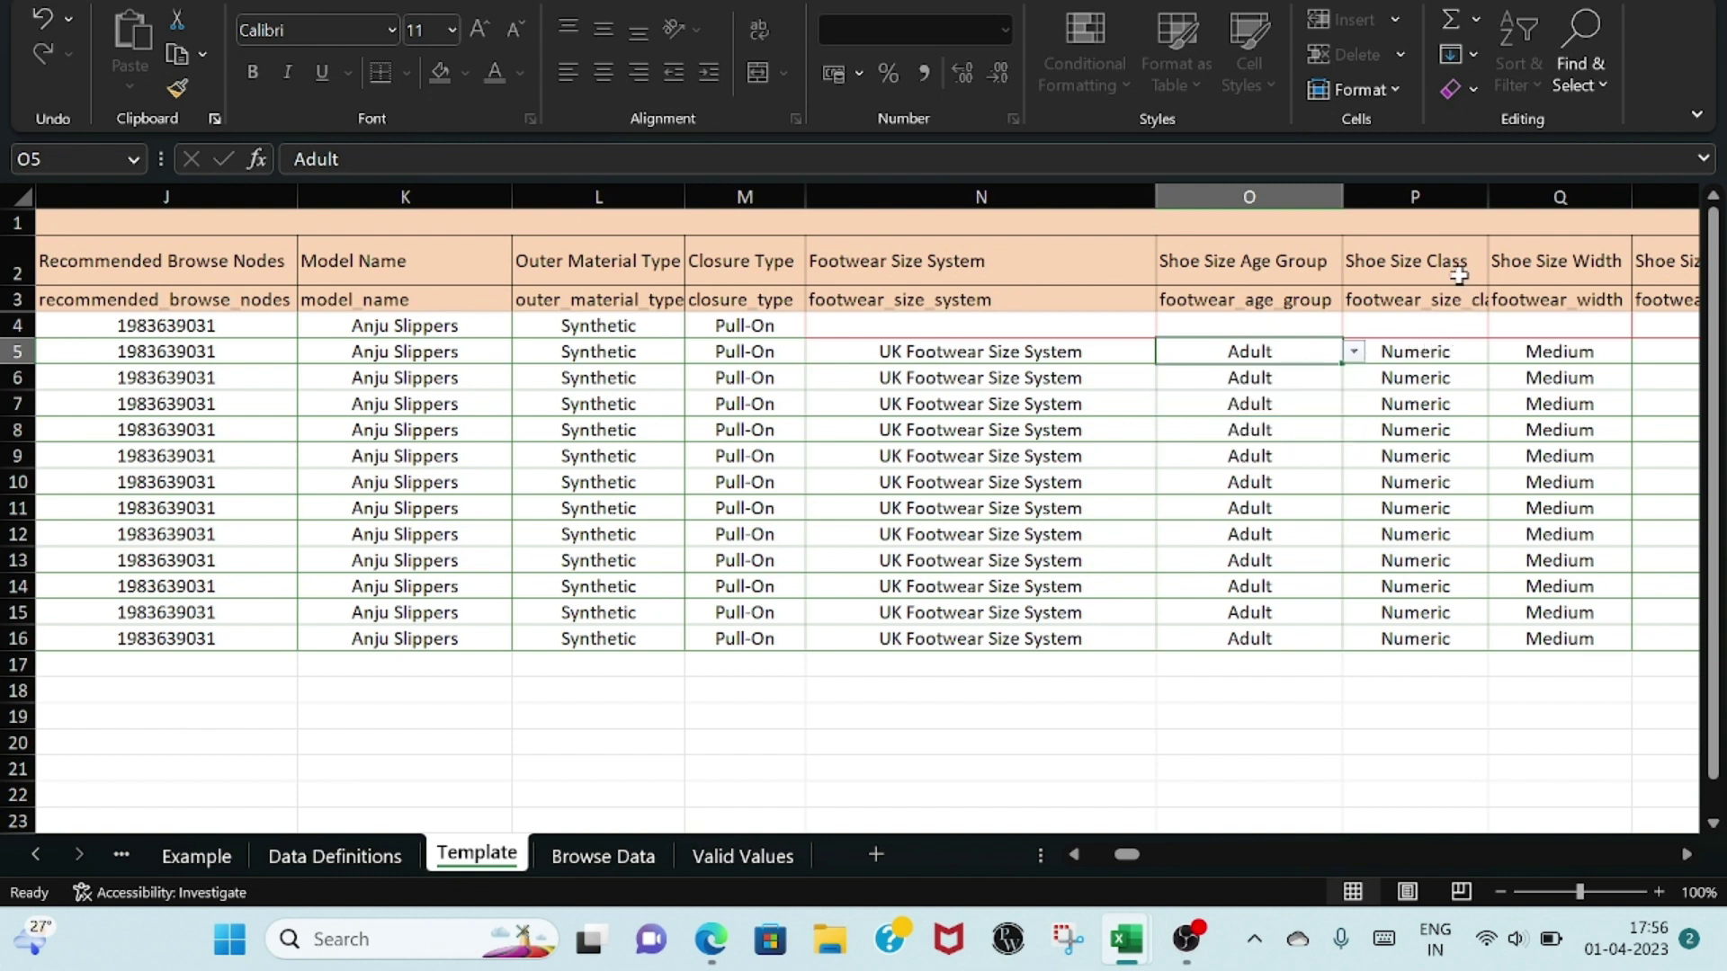
- Check the Shoe Size Class in P5 and bring the Shoe Size and first Bullet Point columns into view
{"action": "left_click", "coordinate": [1466, 354]}
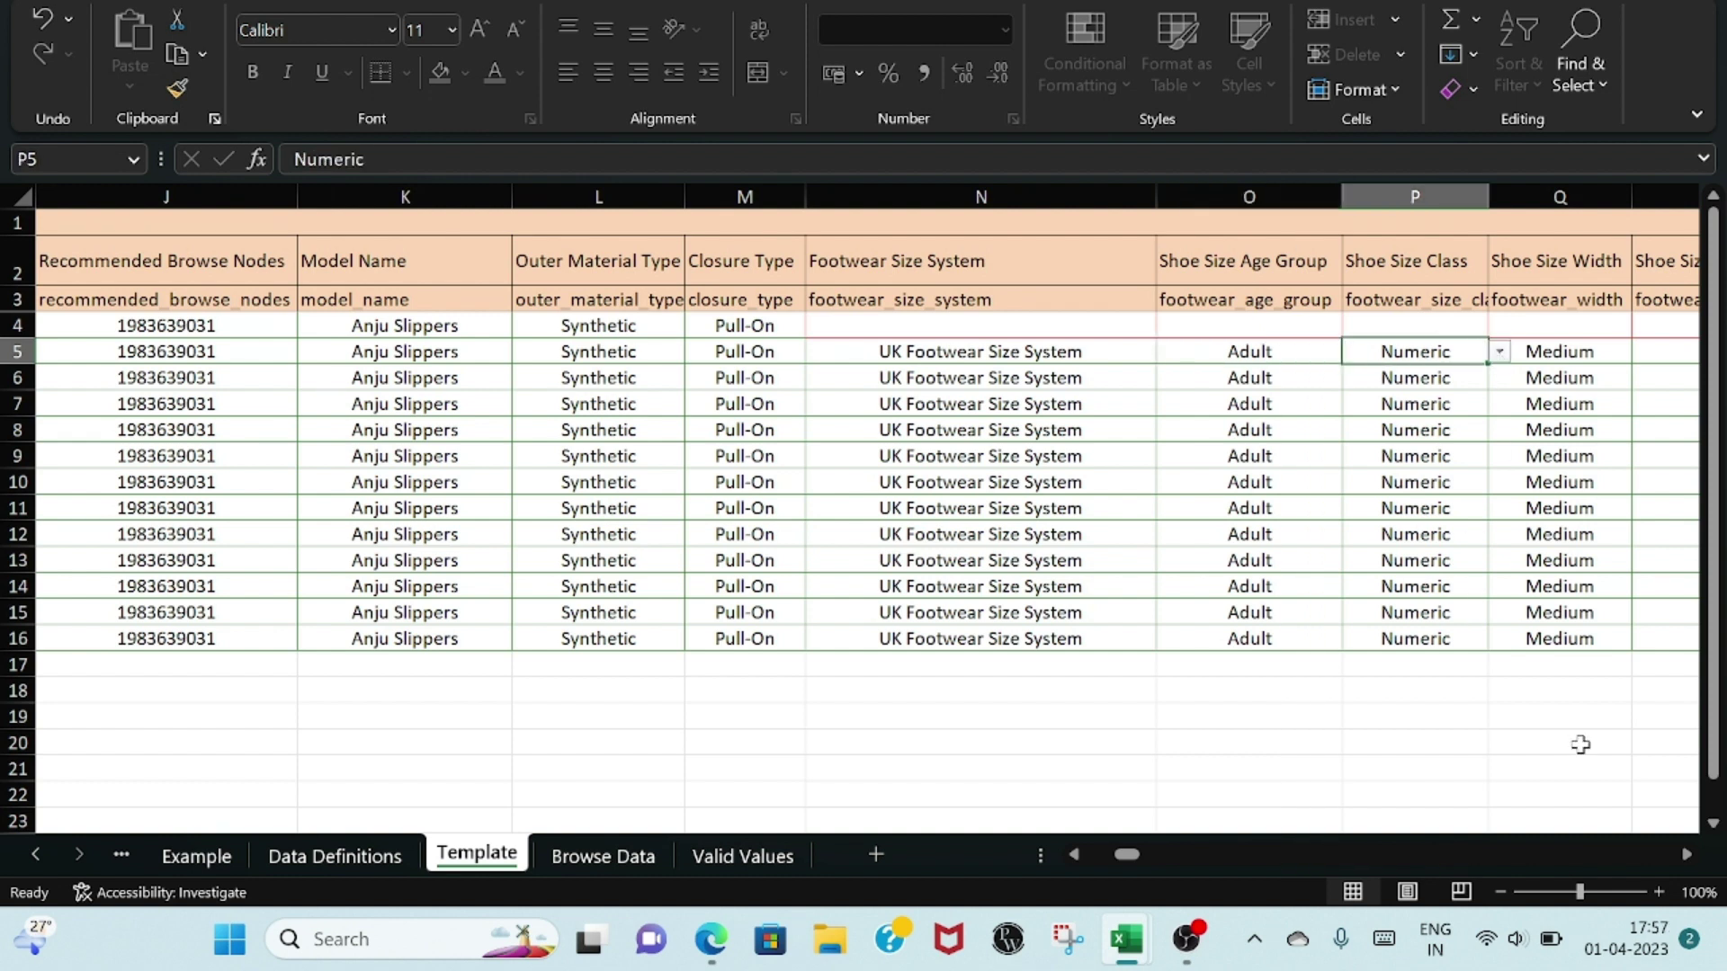
{"action": "left_click", "coordinate": [1687, 849]}
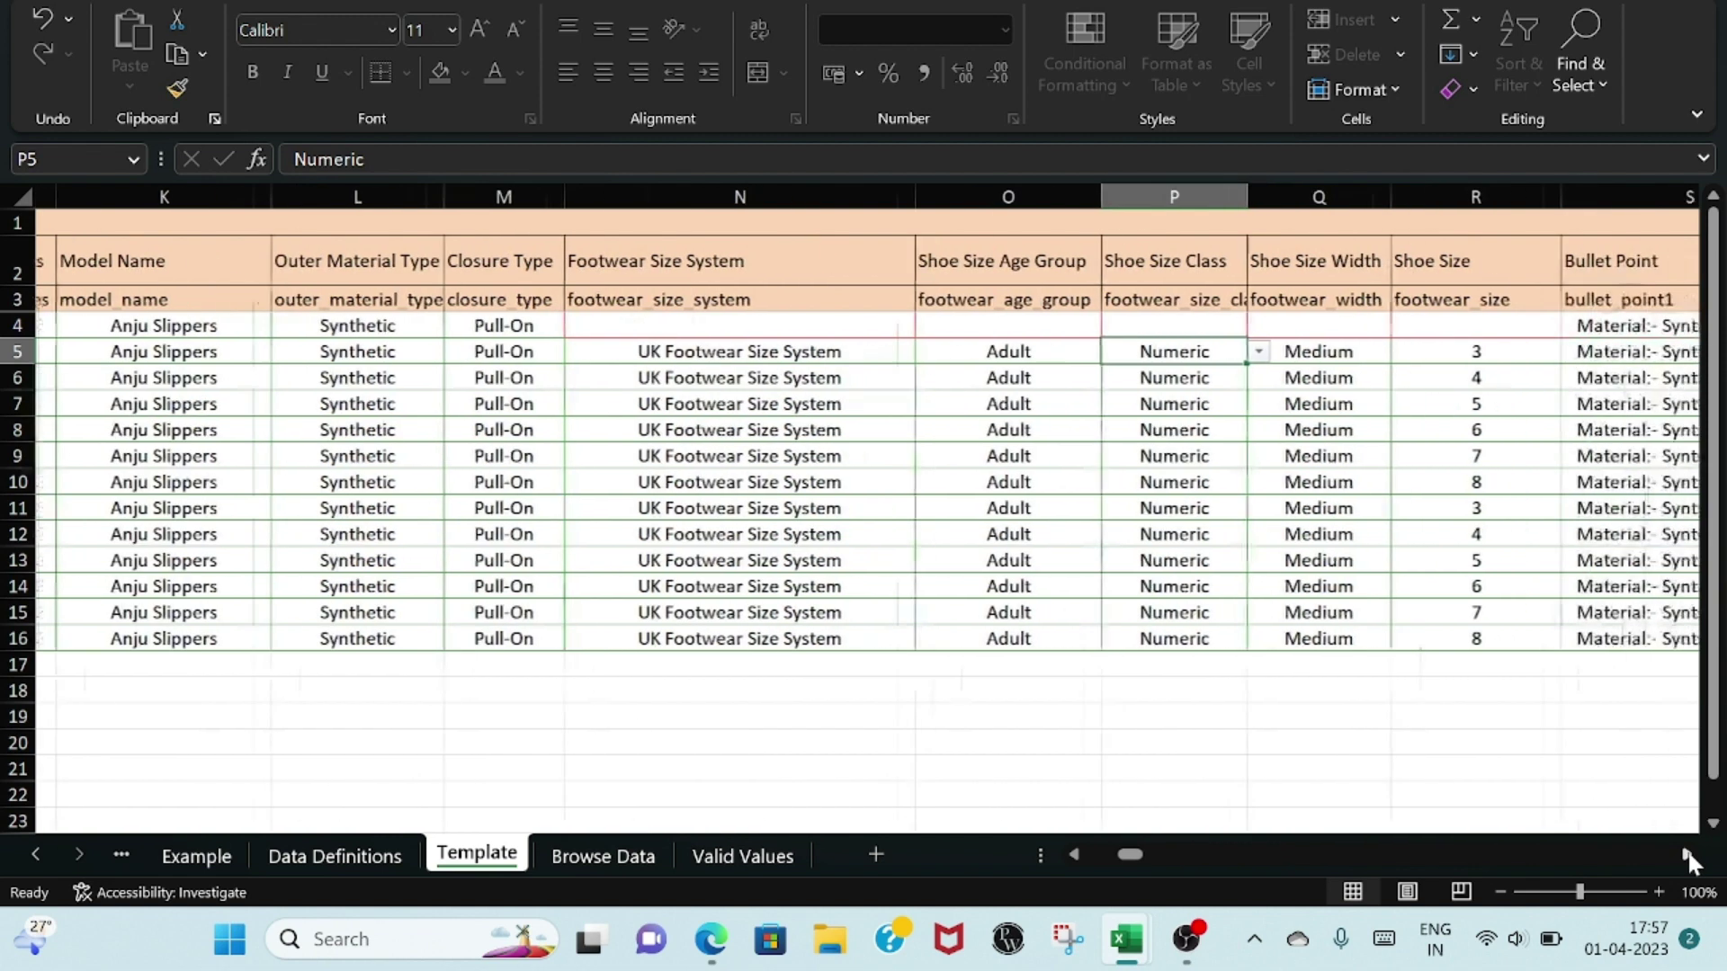
{"action": "left_click", "coordinate": [1687, 849]}
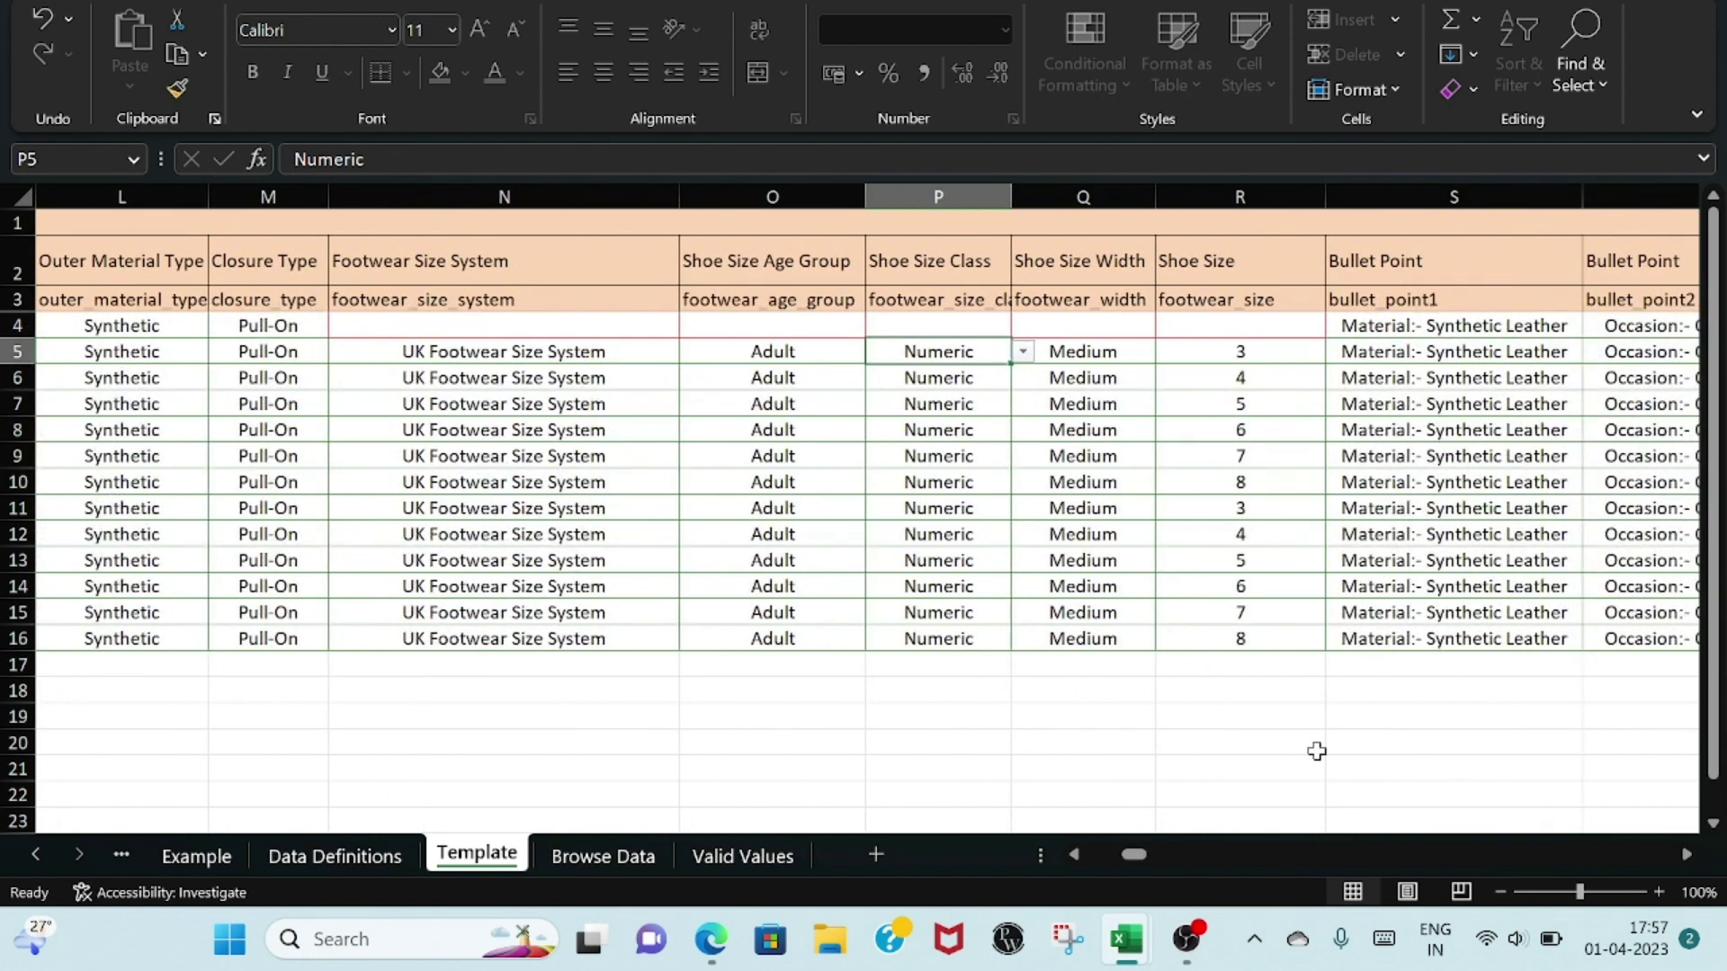
- Set the Shoe Size Class of the first brown variation in cell P5 to Numeric
{"action": "left_click", "coordinate": [1687, 855]}
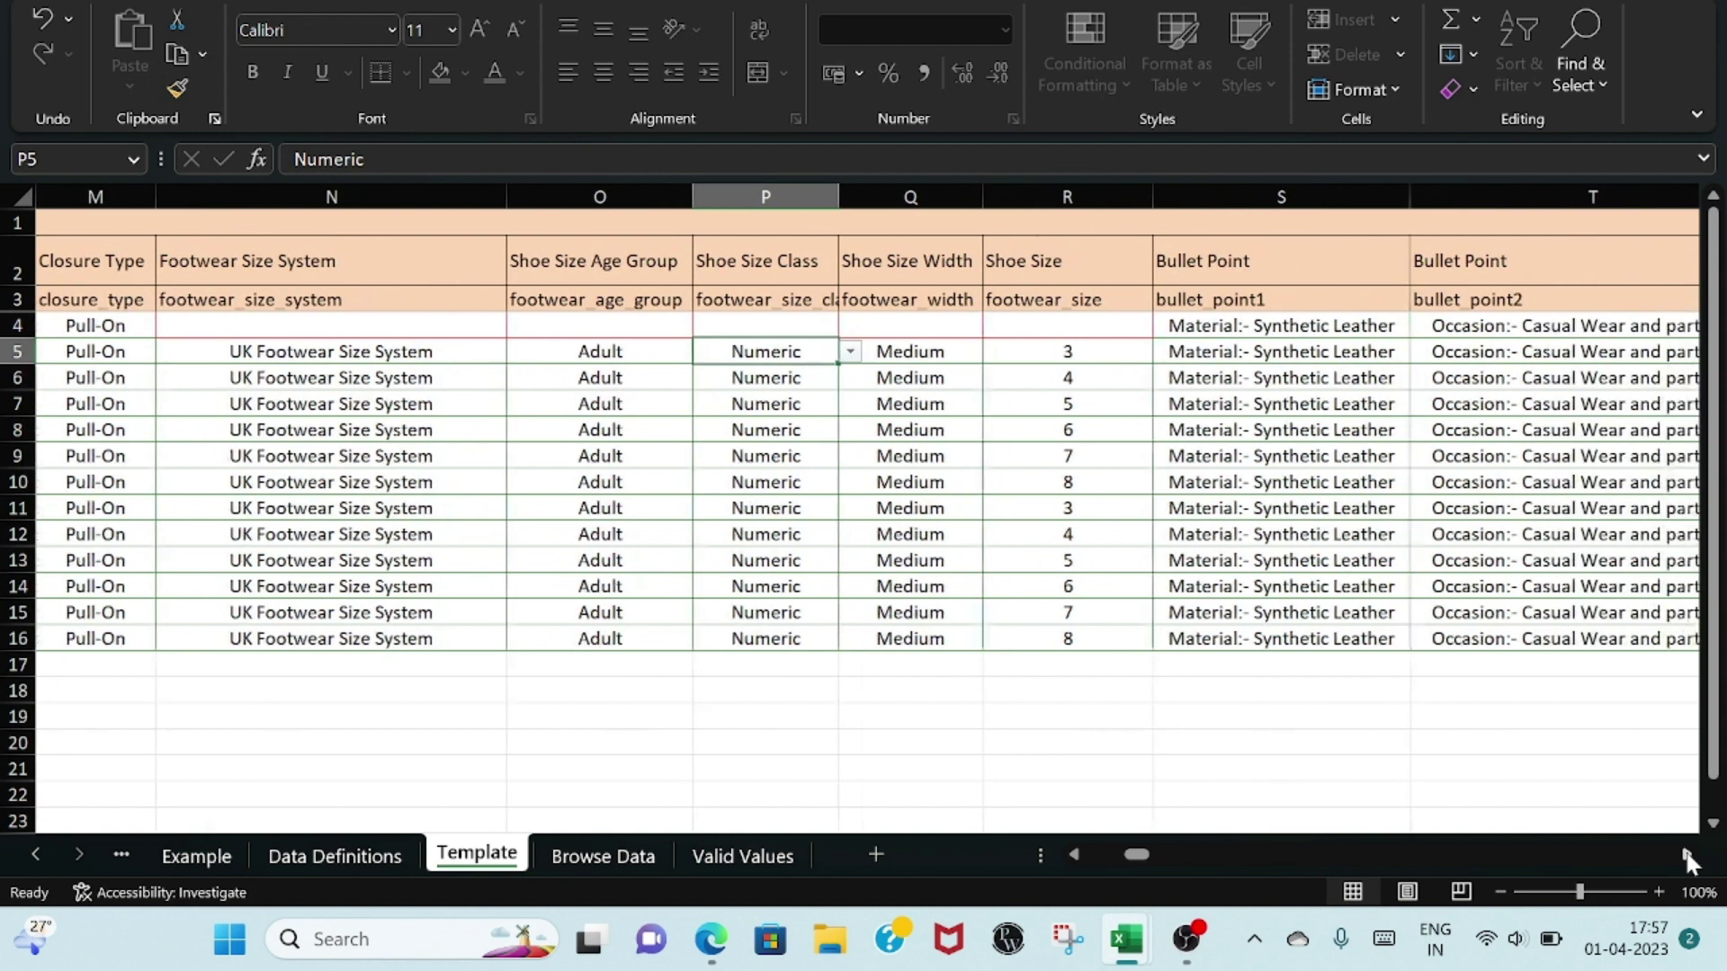
{"action": "left_click", "coordinate": [849, 351]}
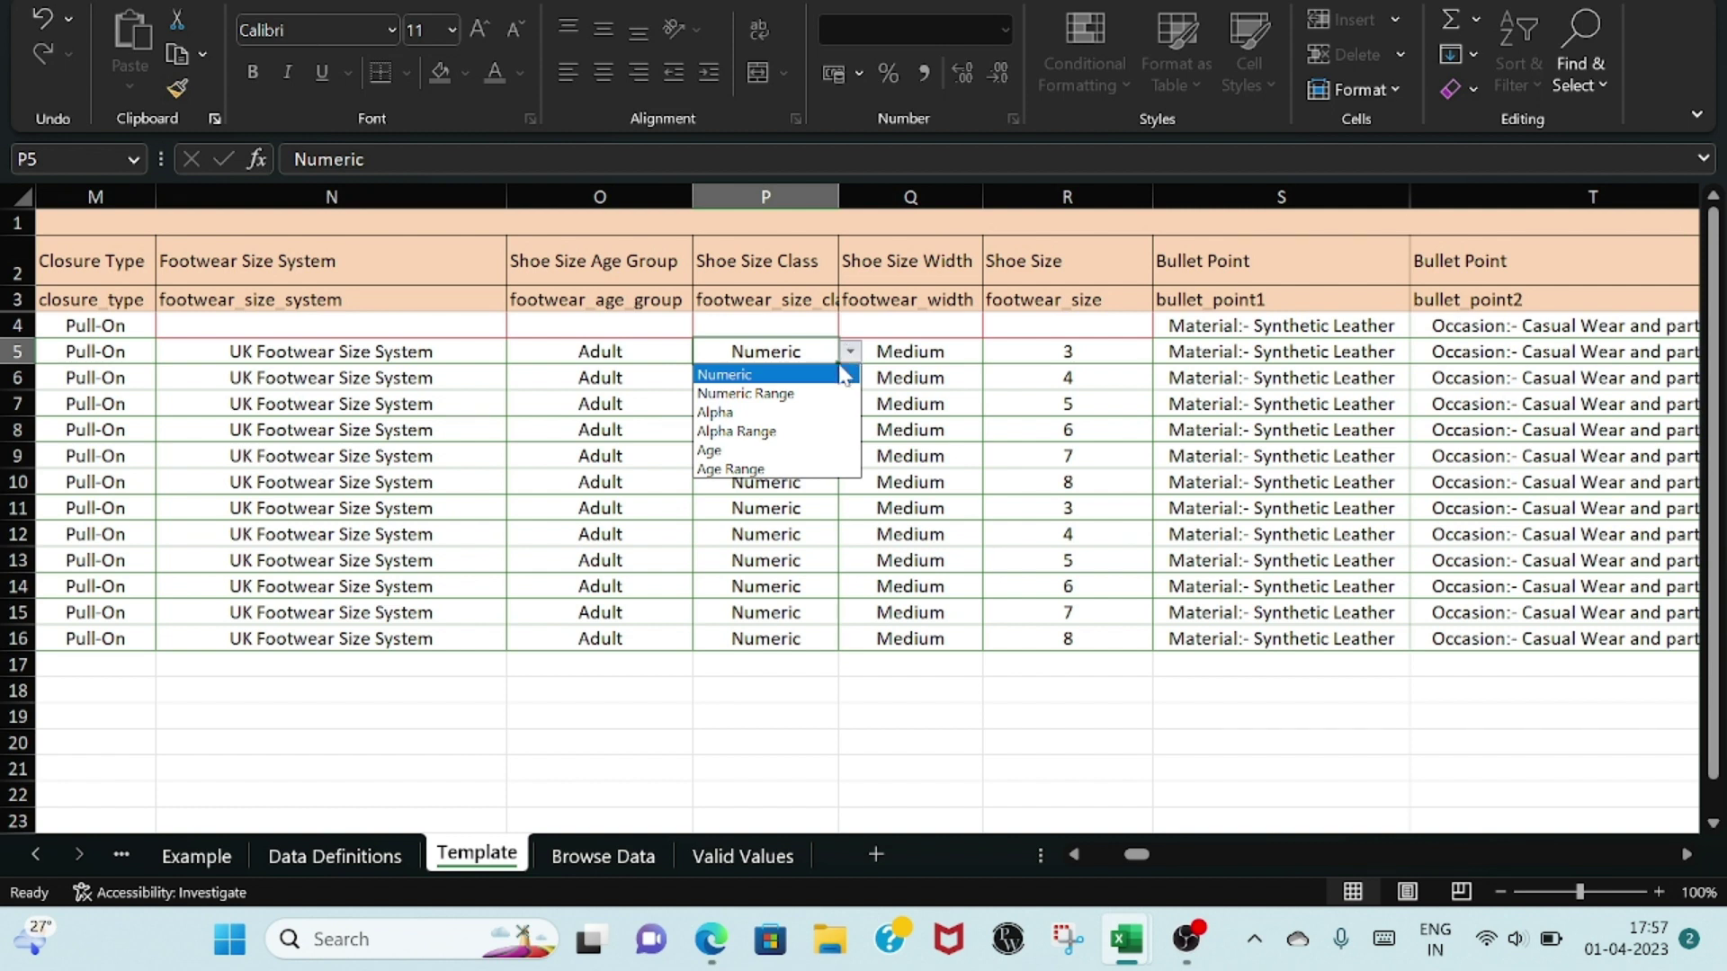
{"action": "left_click", "coordinate": [844, 374]}
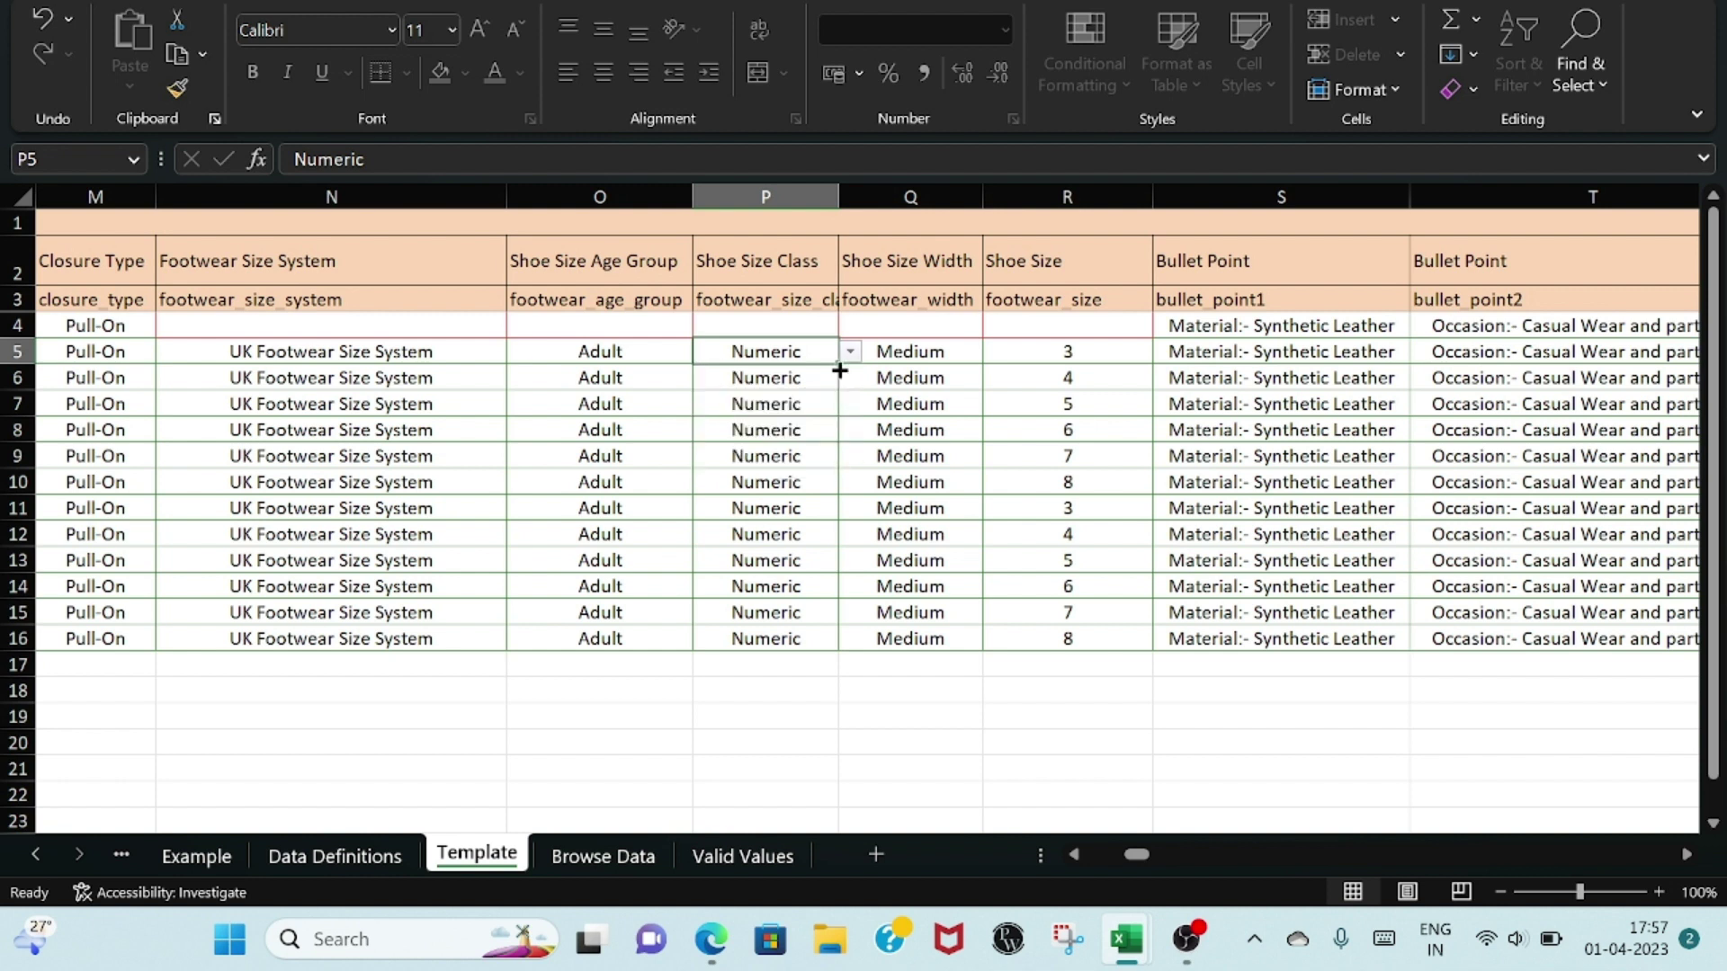
- Check the Shoe Size Width in Q5 and the sizes available for Shoe Size in R5
{"action": "left_click", "coordinate": [957, 354]}
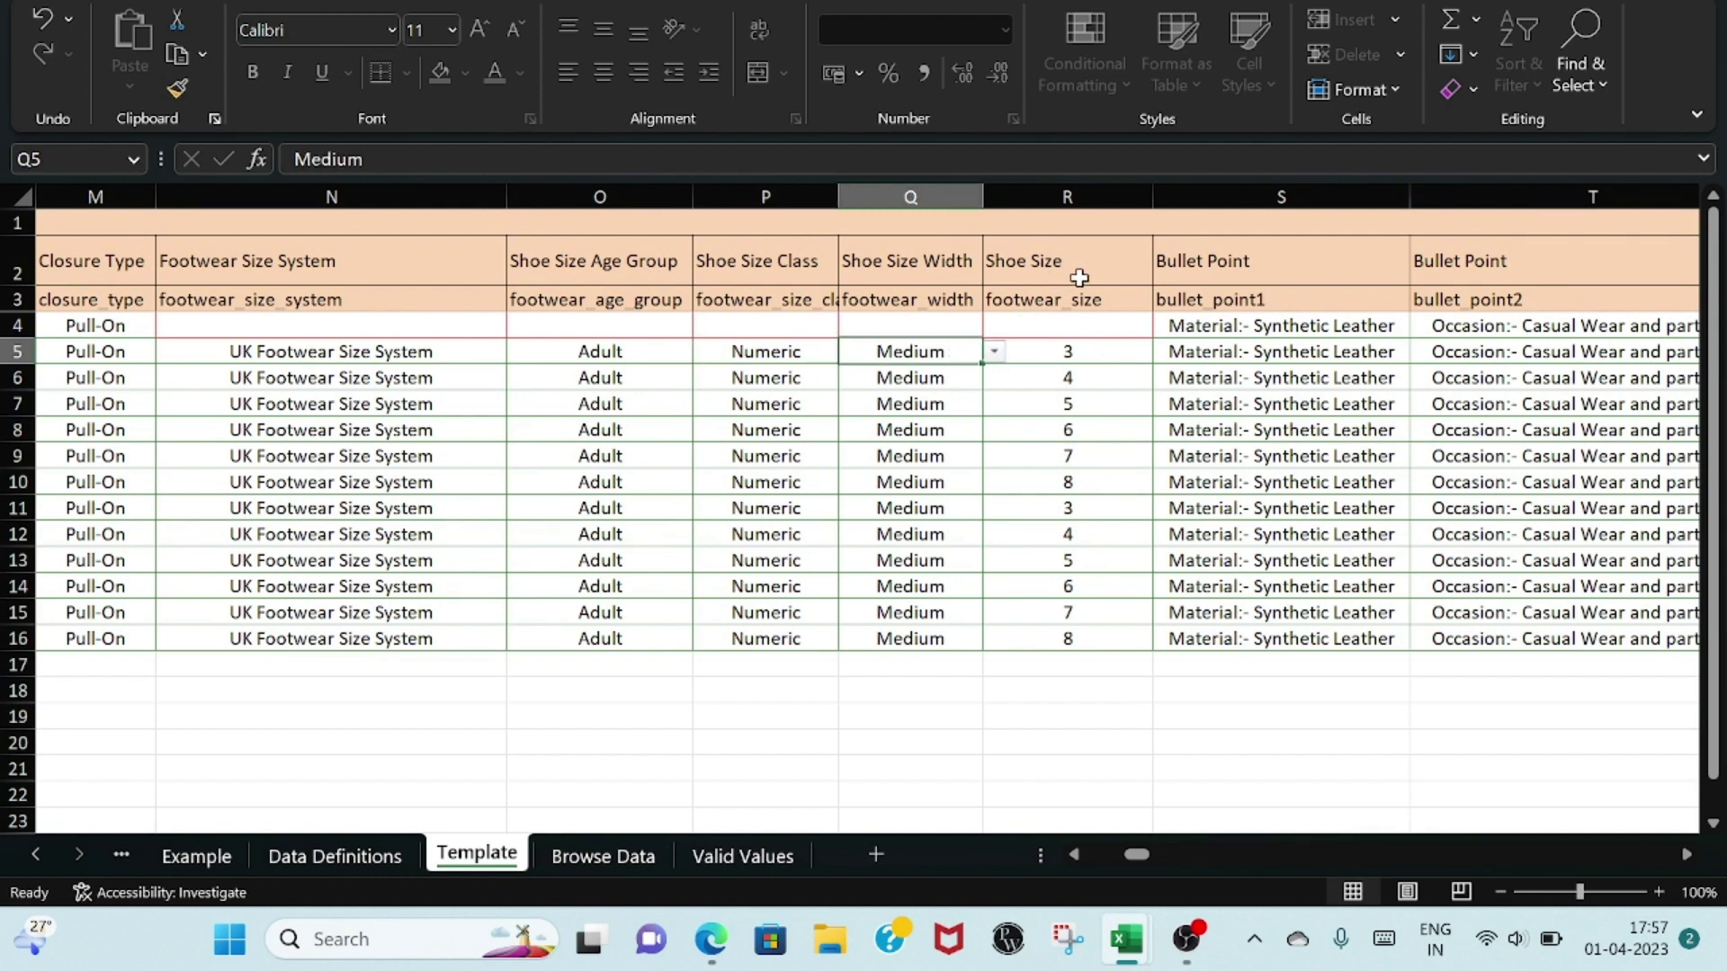
{"action": "left_click", "coordinate": [1108, 353]}
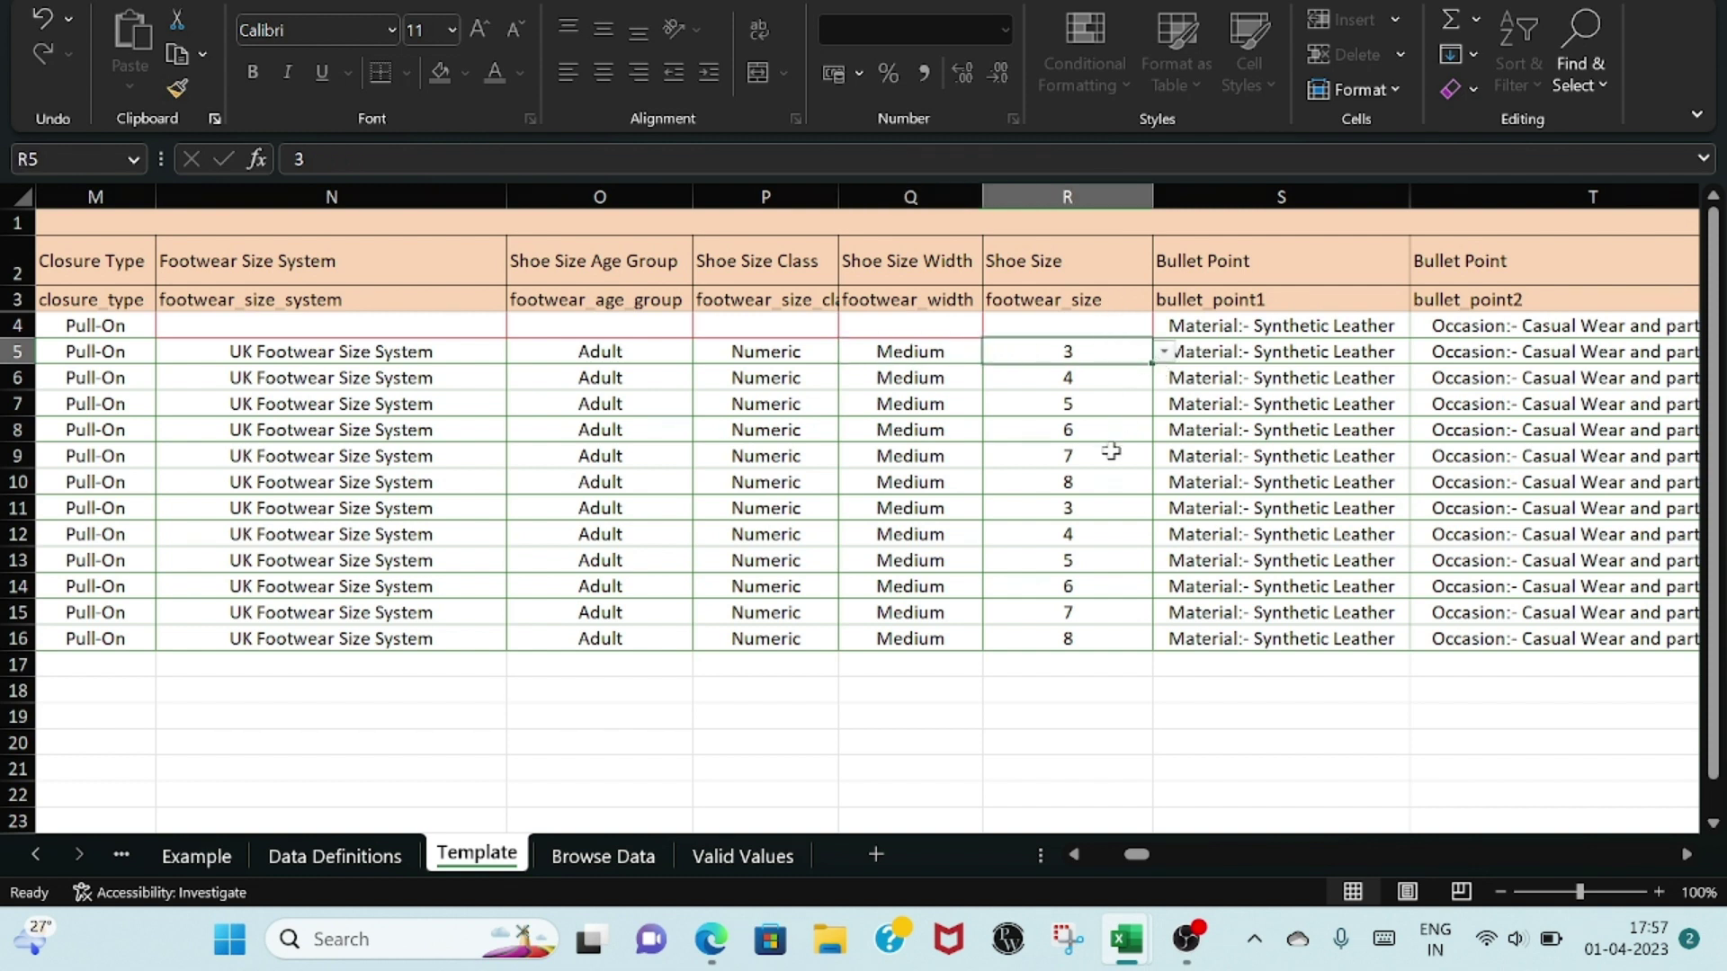
{"action": "left_click", "coordinate": [1163, 353]}
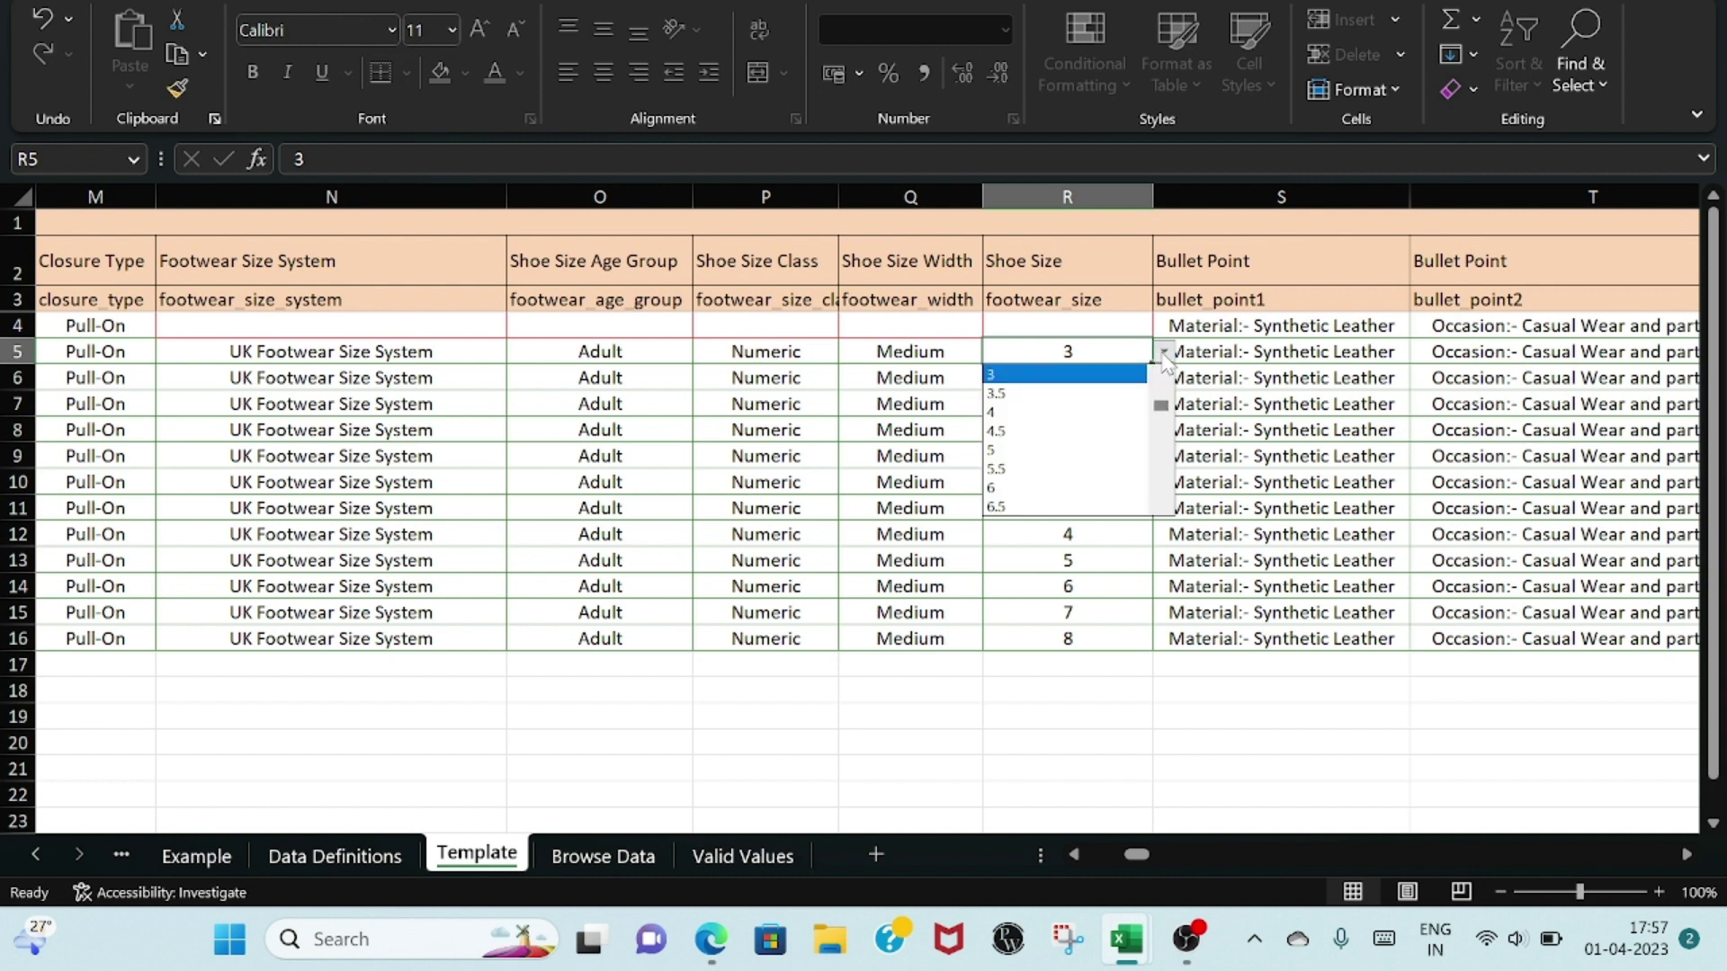
{"action": "left_click", "coordinate": [1163, 354]}
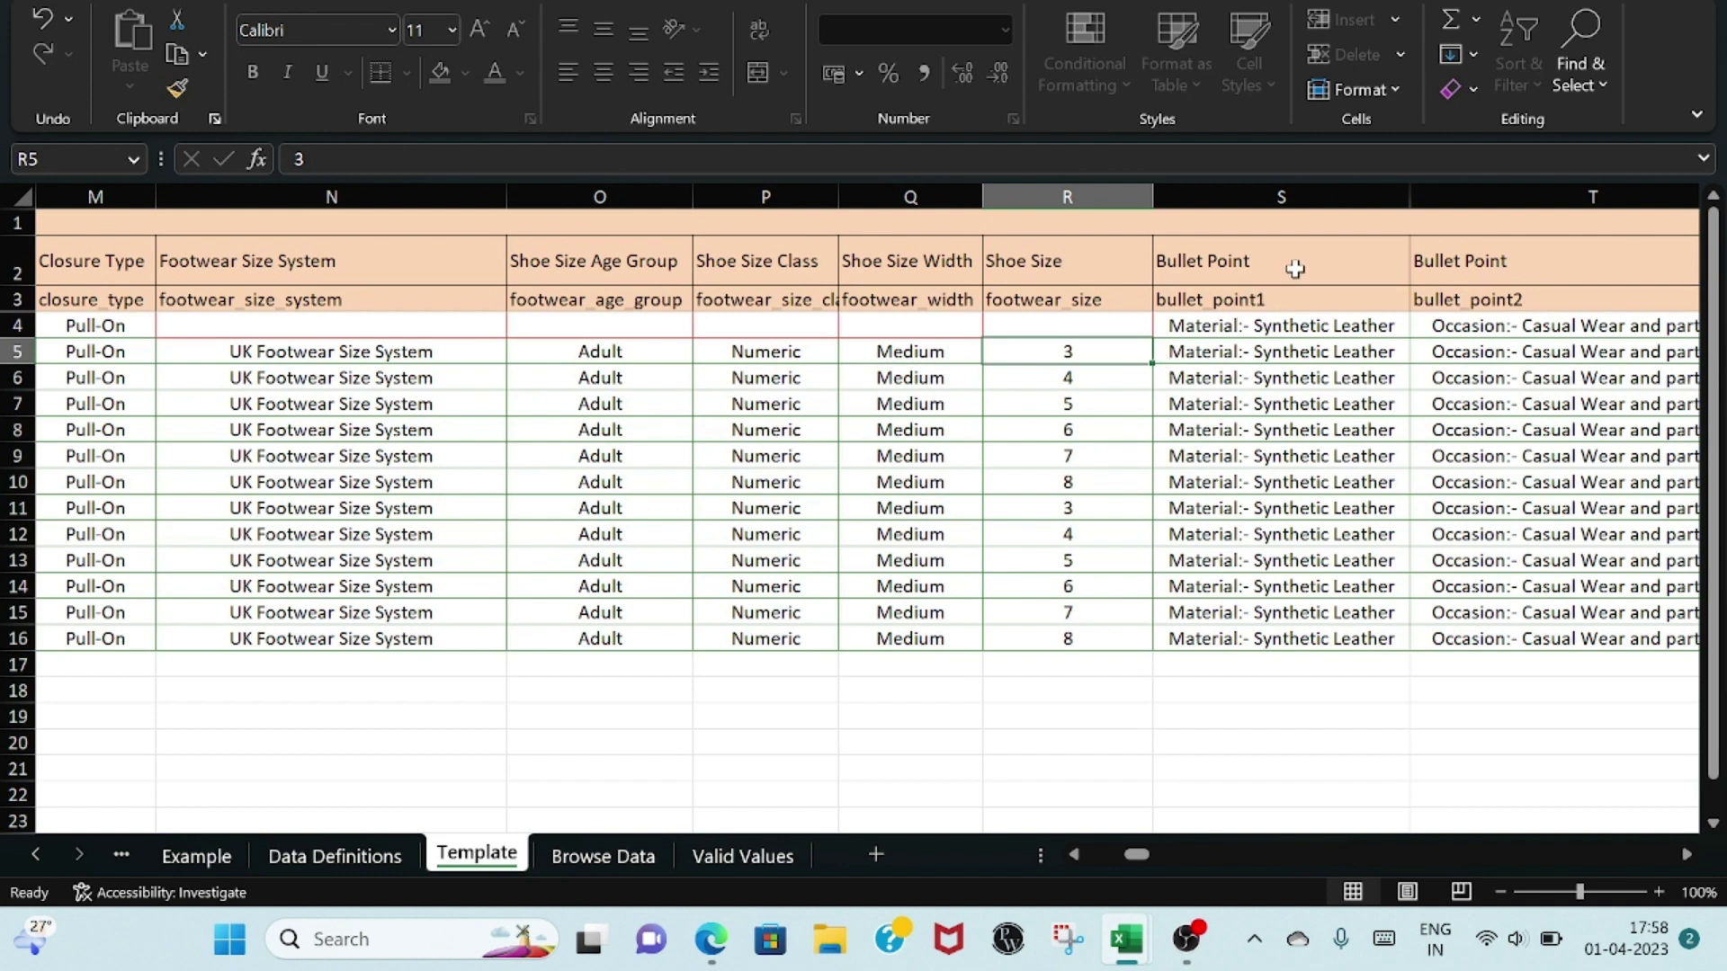
- Review the five Bullet Point columns, S to W, covering material, occasion, heel height, slipper type and care
{"action": "left_click", "coordinate": [1688, 854]}
{"action": "left_click", "coordinate": [1687, 854]}
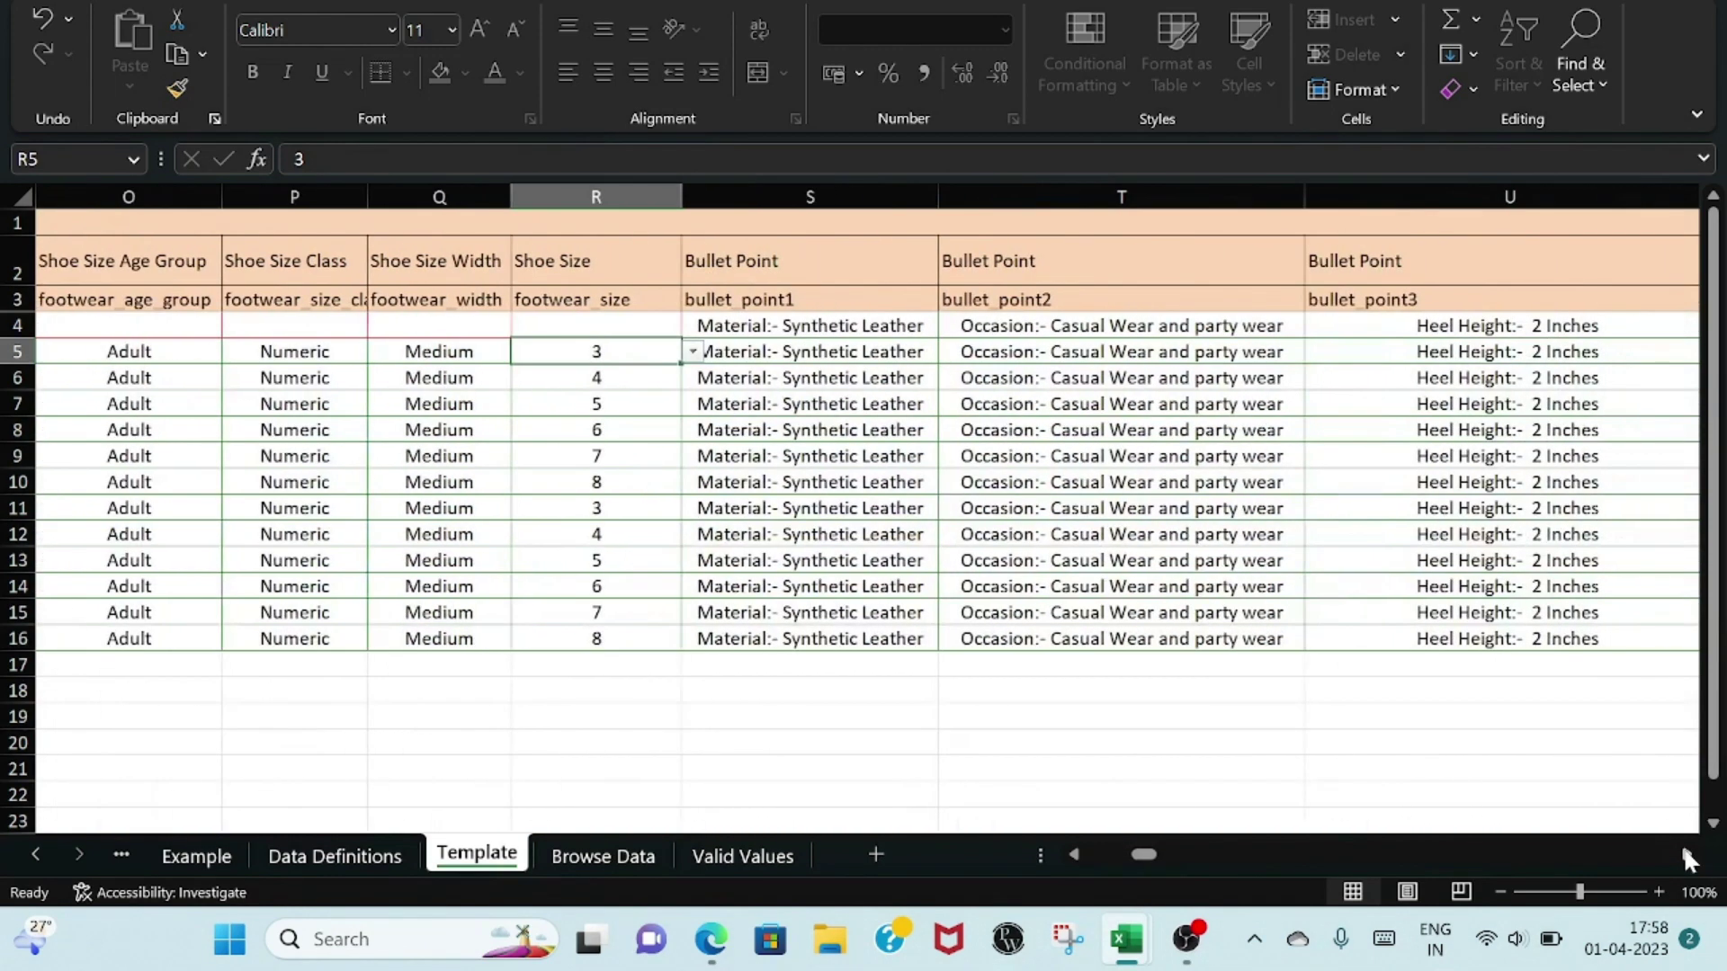
{"action": "left_click", "coordinate": [1329, 761]}
{"action": "left_click", "coordinate": [1059, 712]}
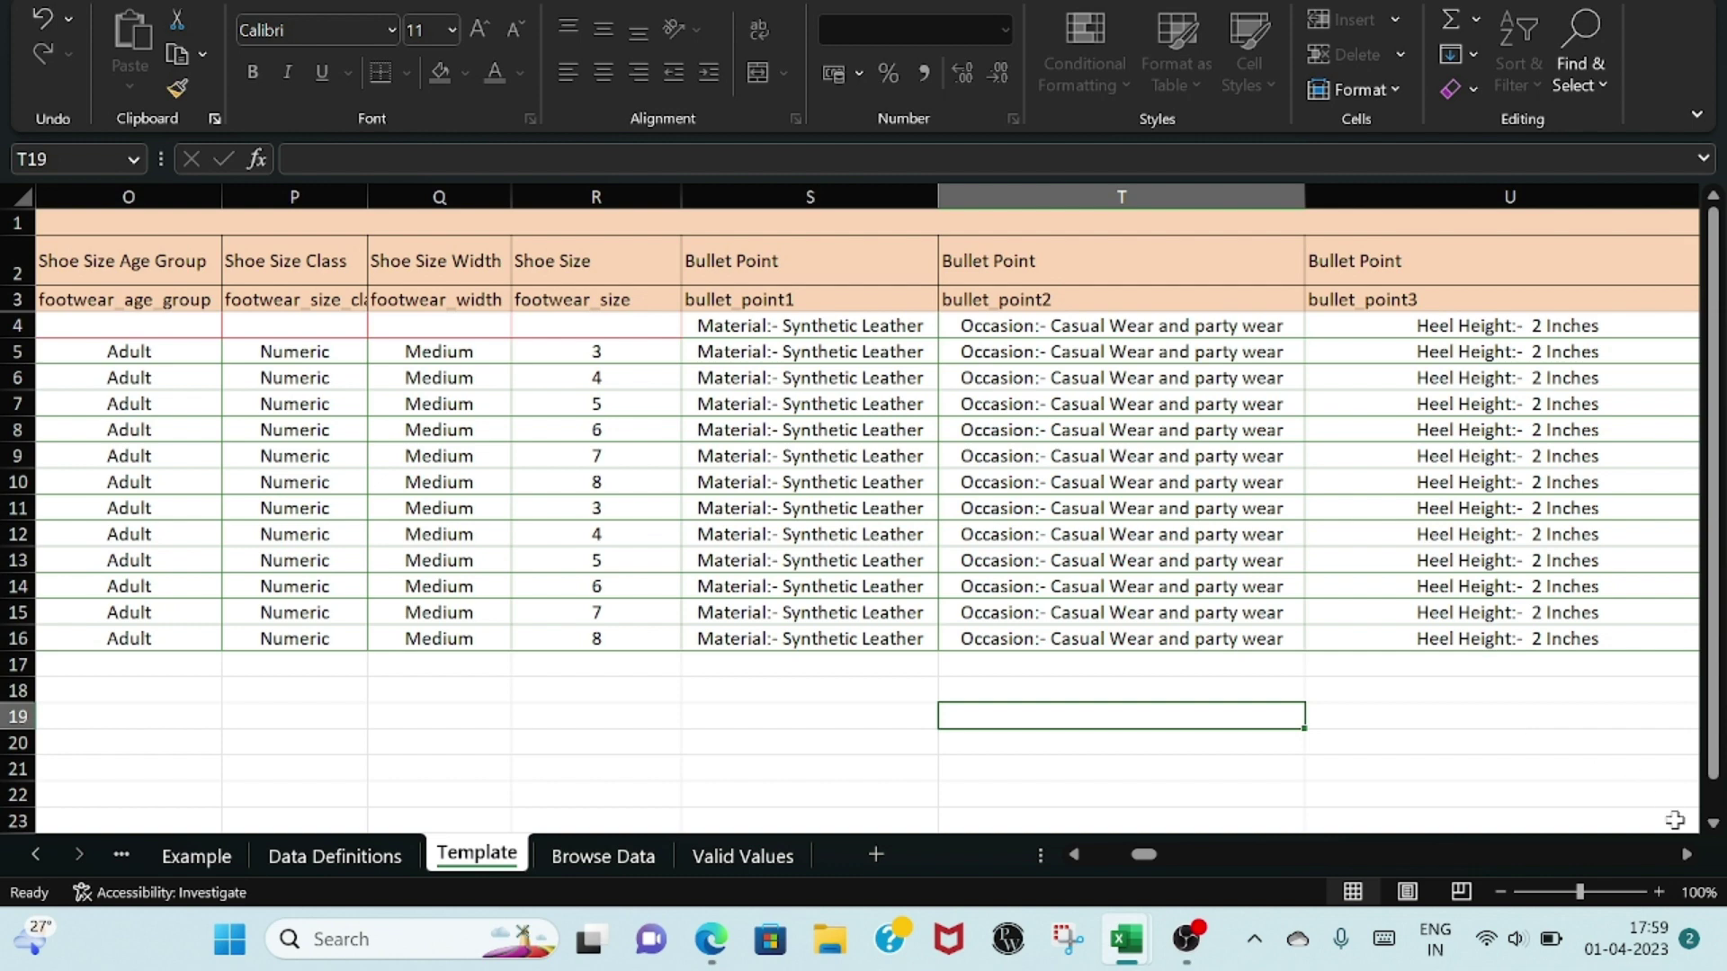
{"action": "scroll", "coordinate": [1682, 845], "scroll_direction": "right", "scroll_amount": 4}
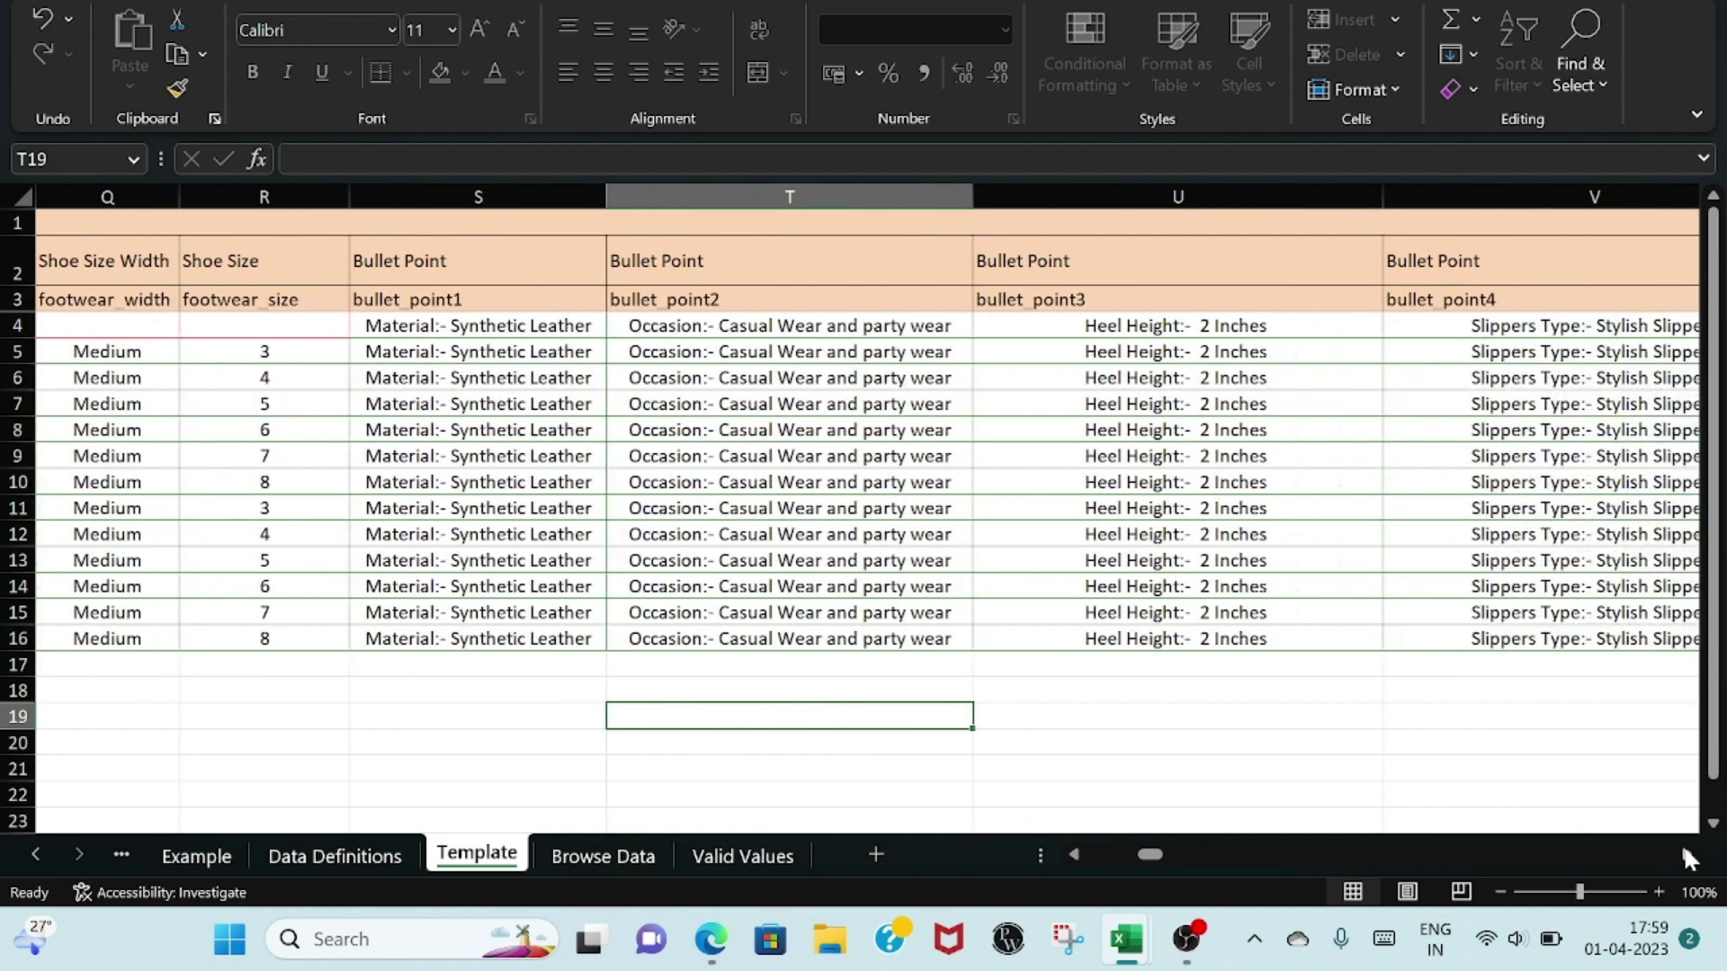
{"action": "scroll", "coordinate": [1682, 845], "scroll_direction": "right", "scroll_amount": 1}
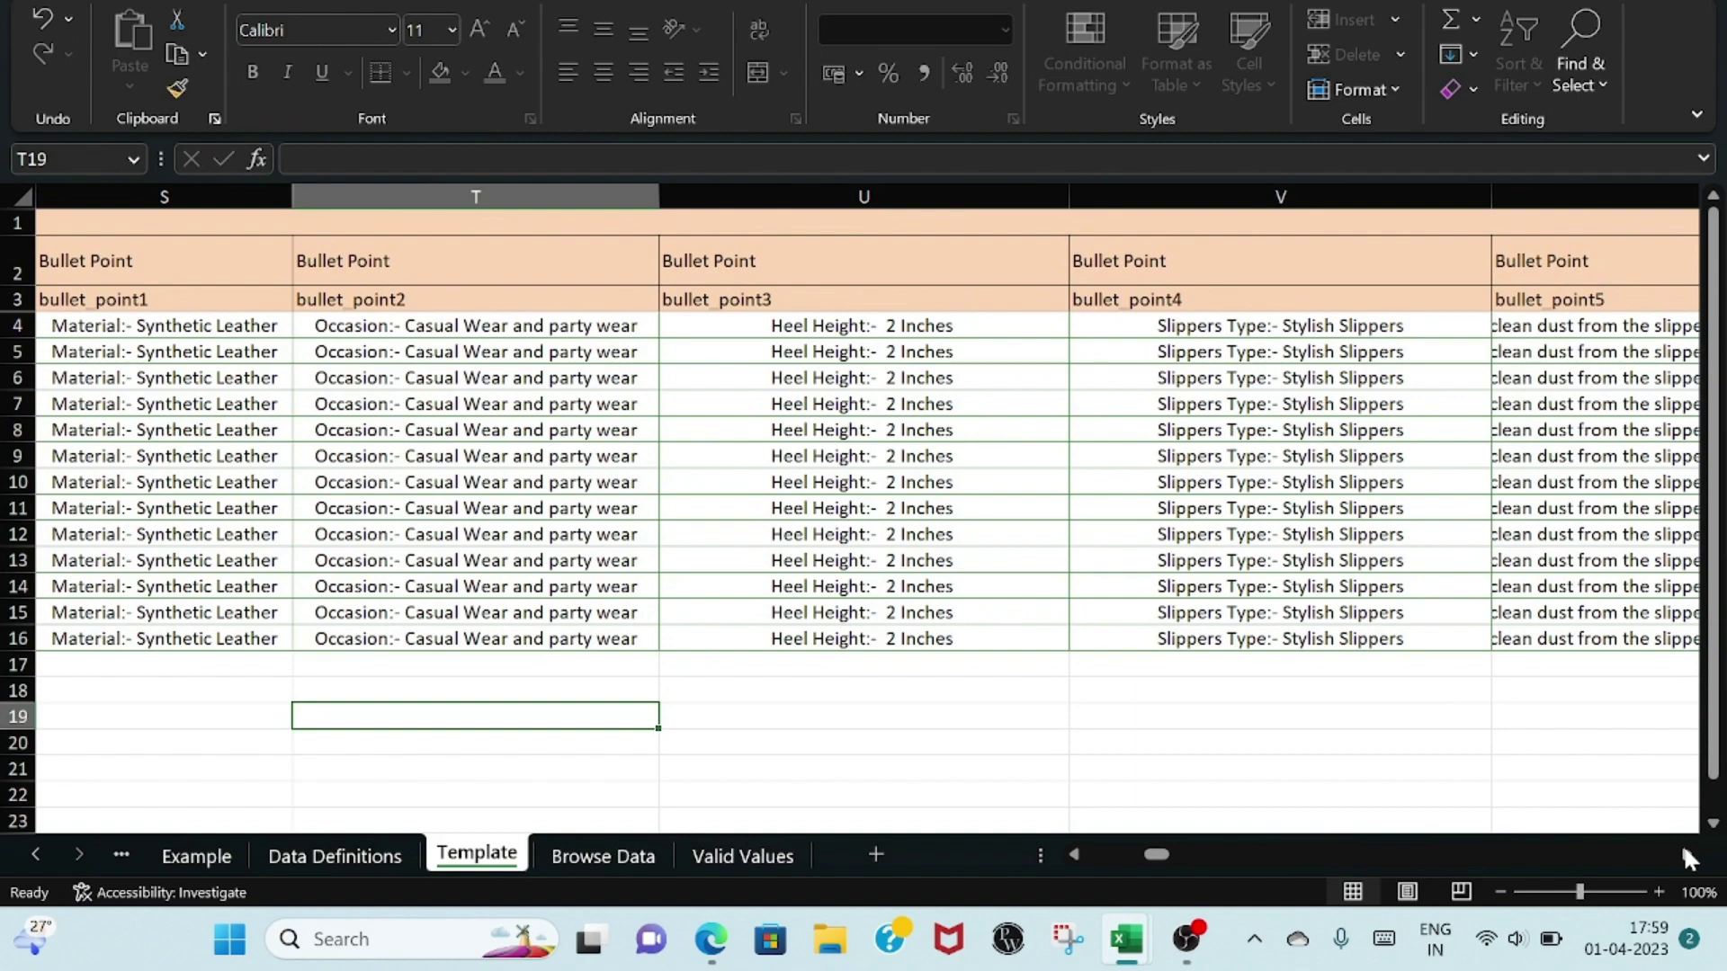
{"action": "scroll", "coordinate": [1683, 851], "scroll_direction": "right", "scroll_amount": 3}
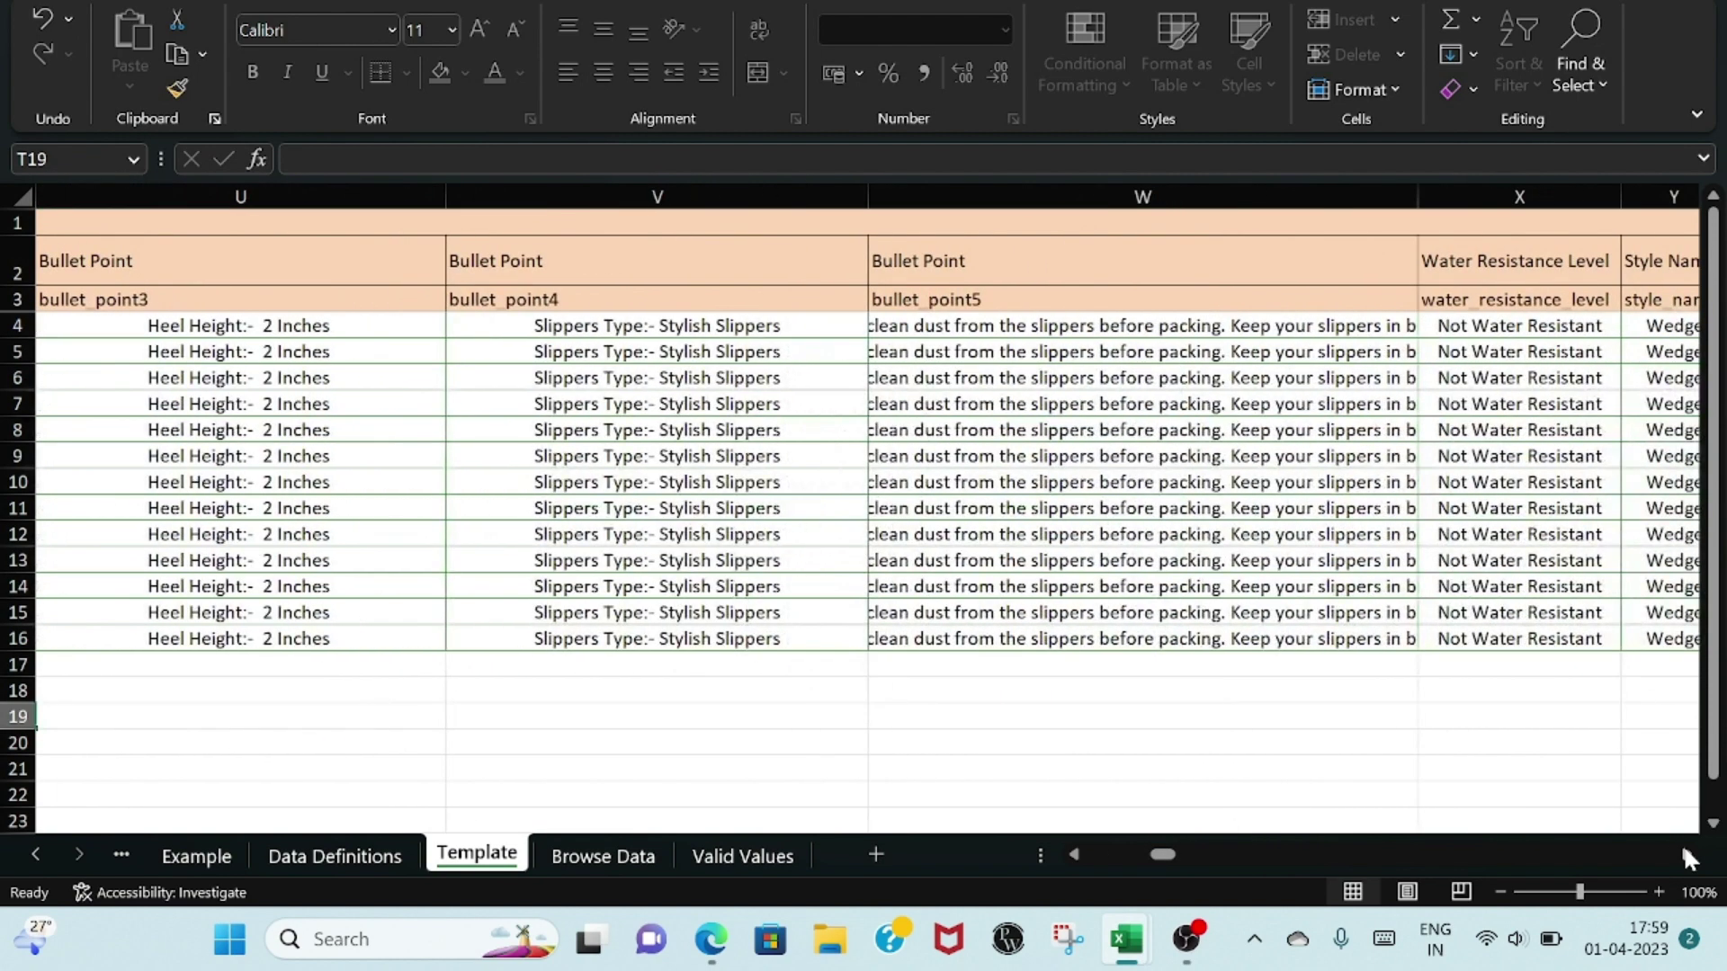
{"action": "scroll", "coordinate": [1684, 851], "scroll_direction": "right", "scroll_amount": 1}
{"action": "scroll", "coordinate": [1683, 851], "scroll_direction": "right", "scroll_amount": 2}
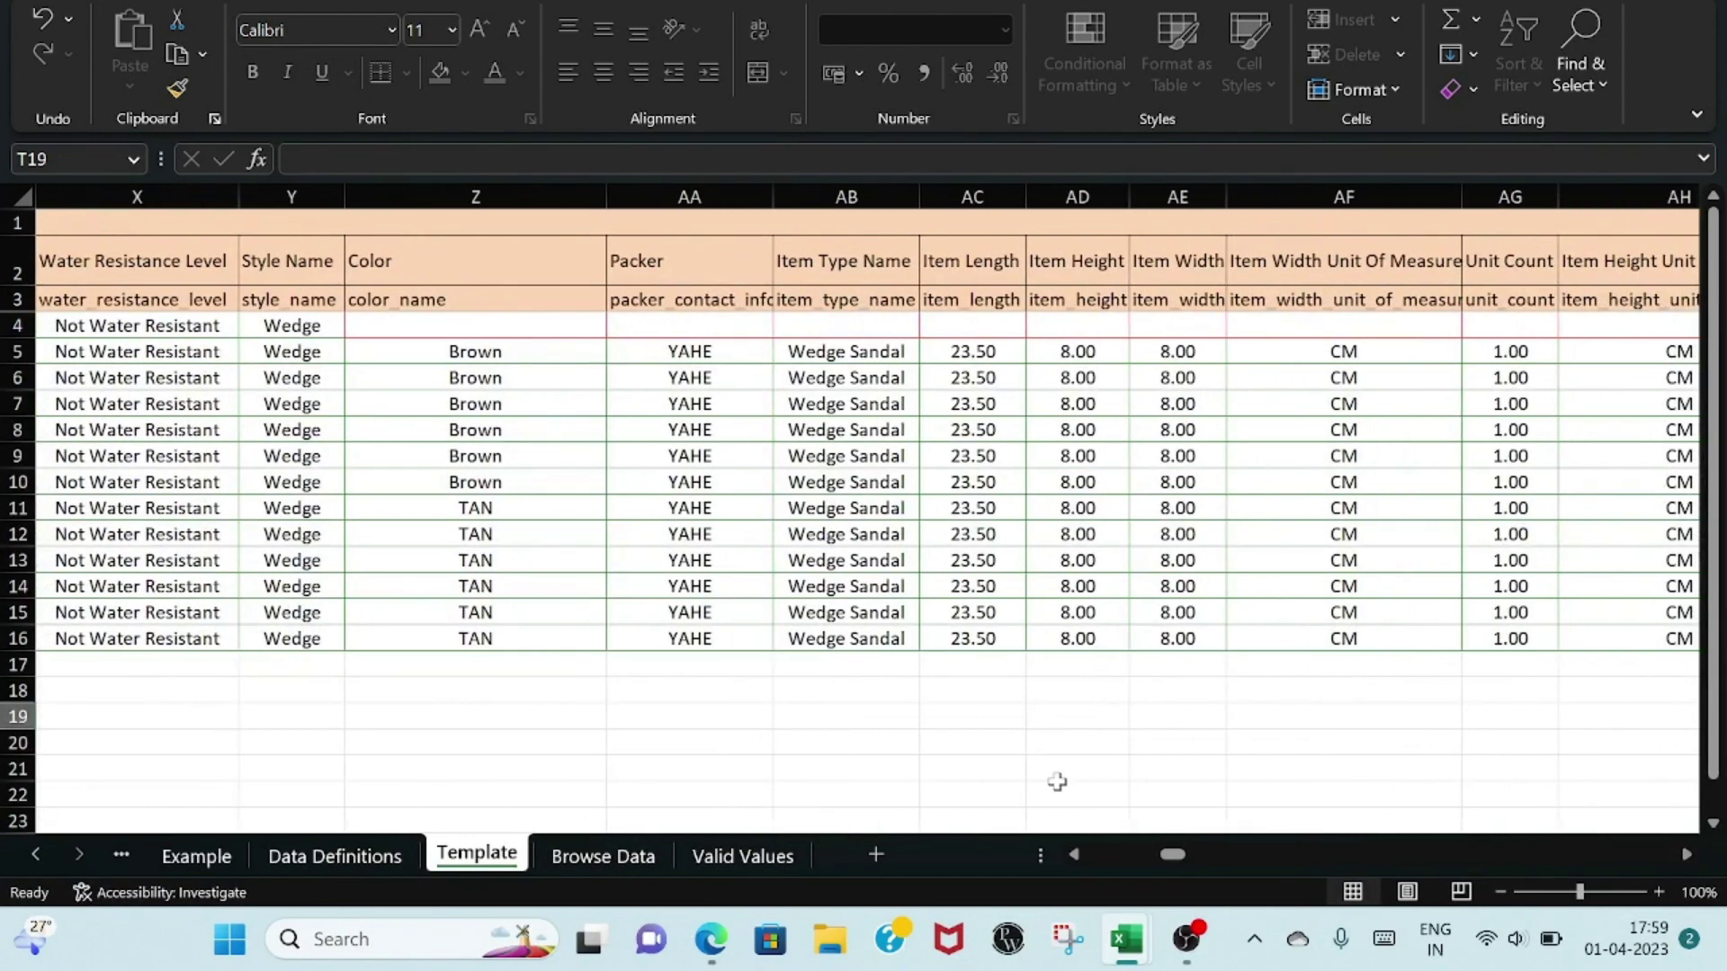
- Set the parent product's Water Resistance Level in cell X4 to Not Water Resistant
{"action": "left_click", "coordinate": [192, 326]}
{"action": "left_click", "coordinate": [251, 327]}
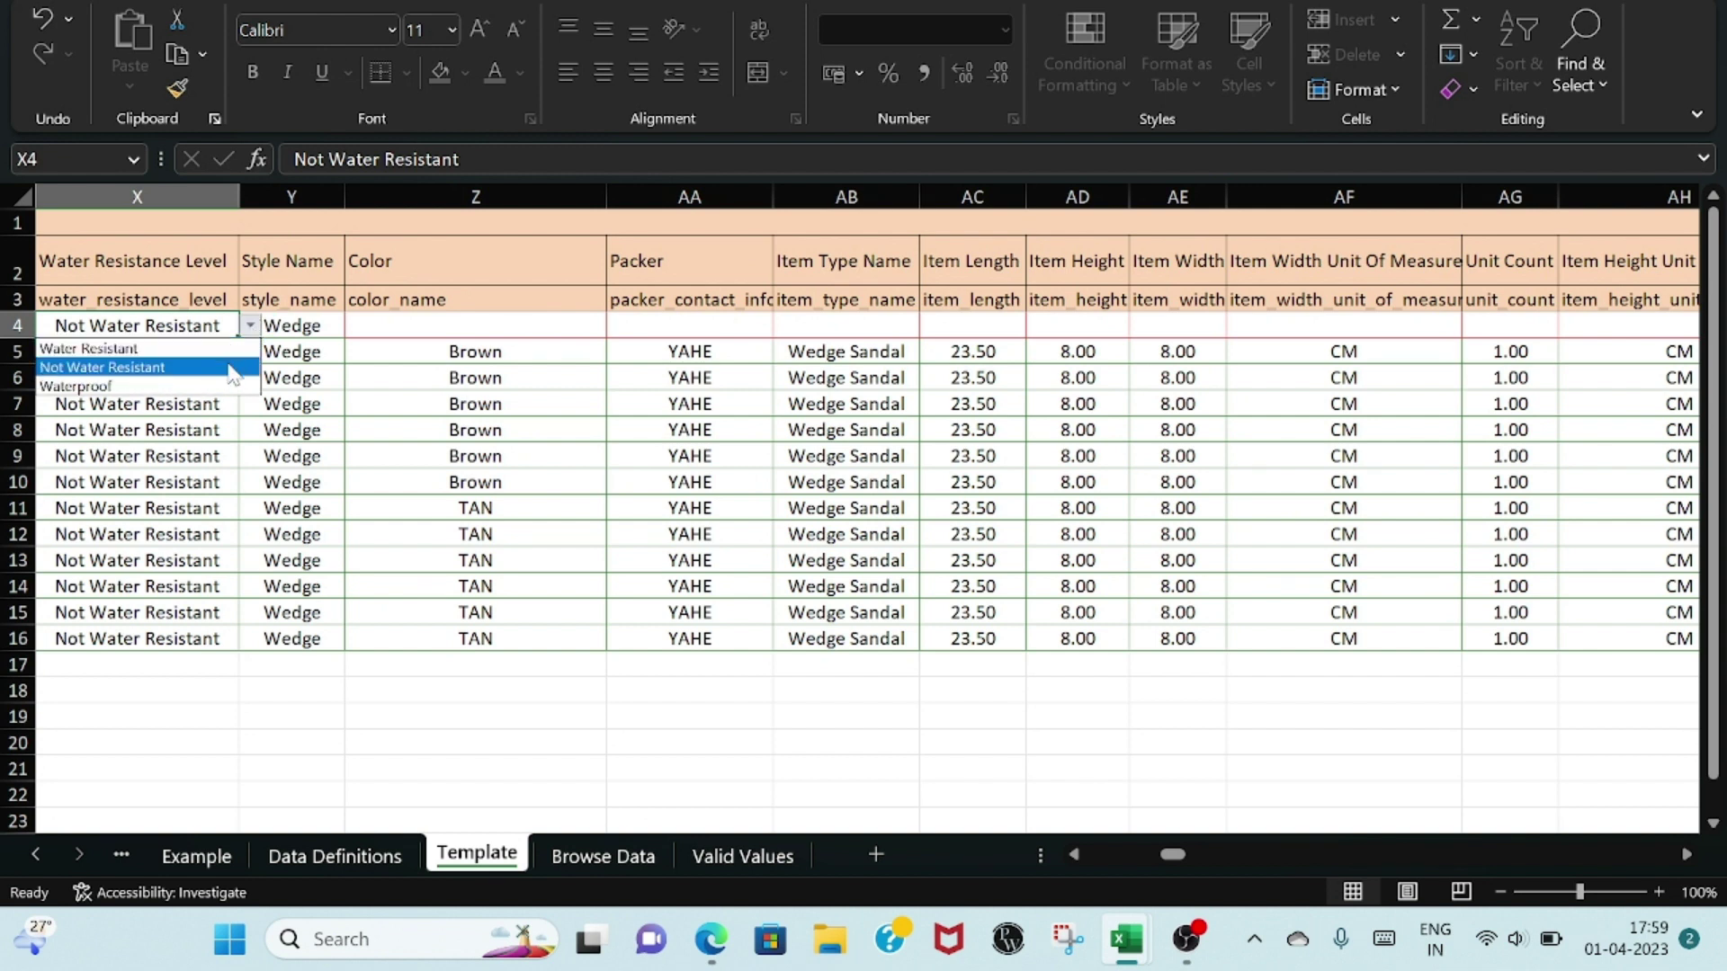
{"action": "left_click", "coordinate": [231, 368]}
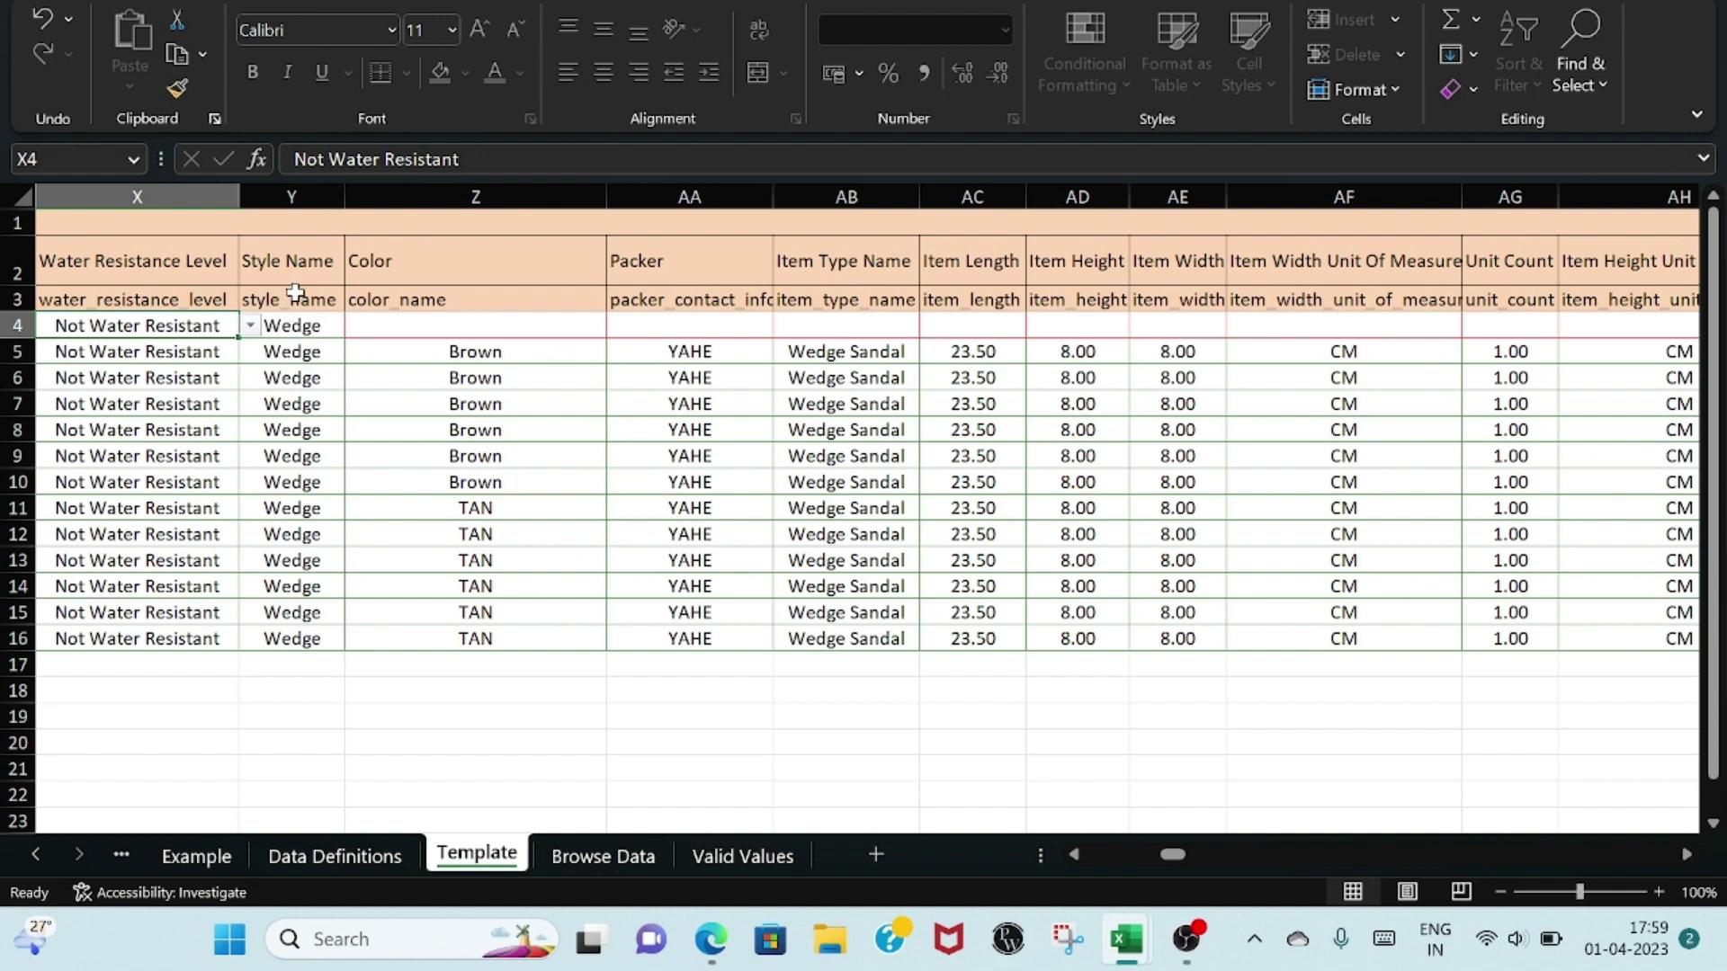
- Check the parent product's Style Name in Y4 and Color in Z4, and the first variation's Packer in AA5
{"action": "left_click", "coordinate": [329, 326]}
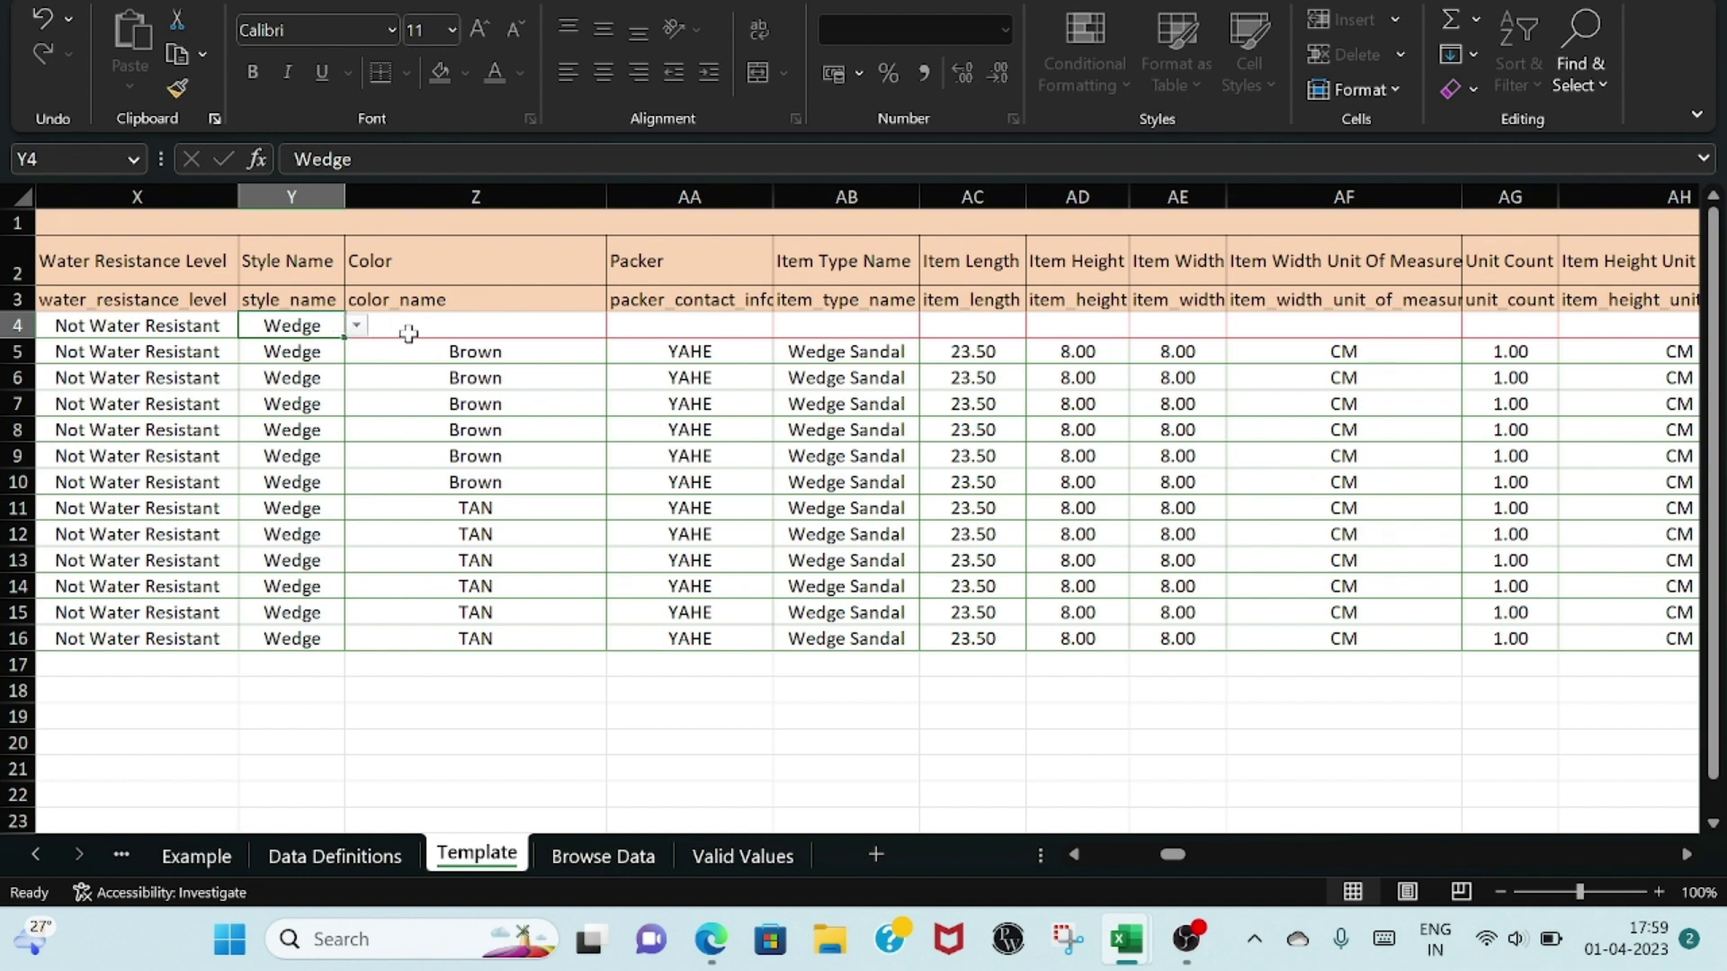
{"action": "left_click", "coordinate": [445, 323]}
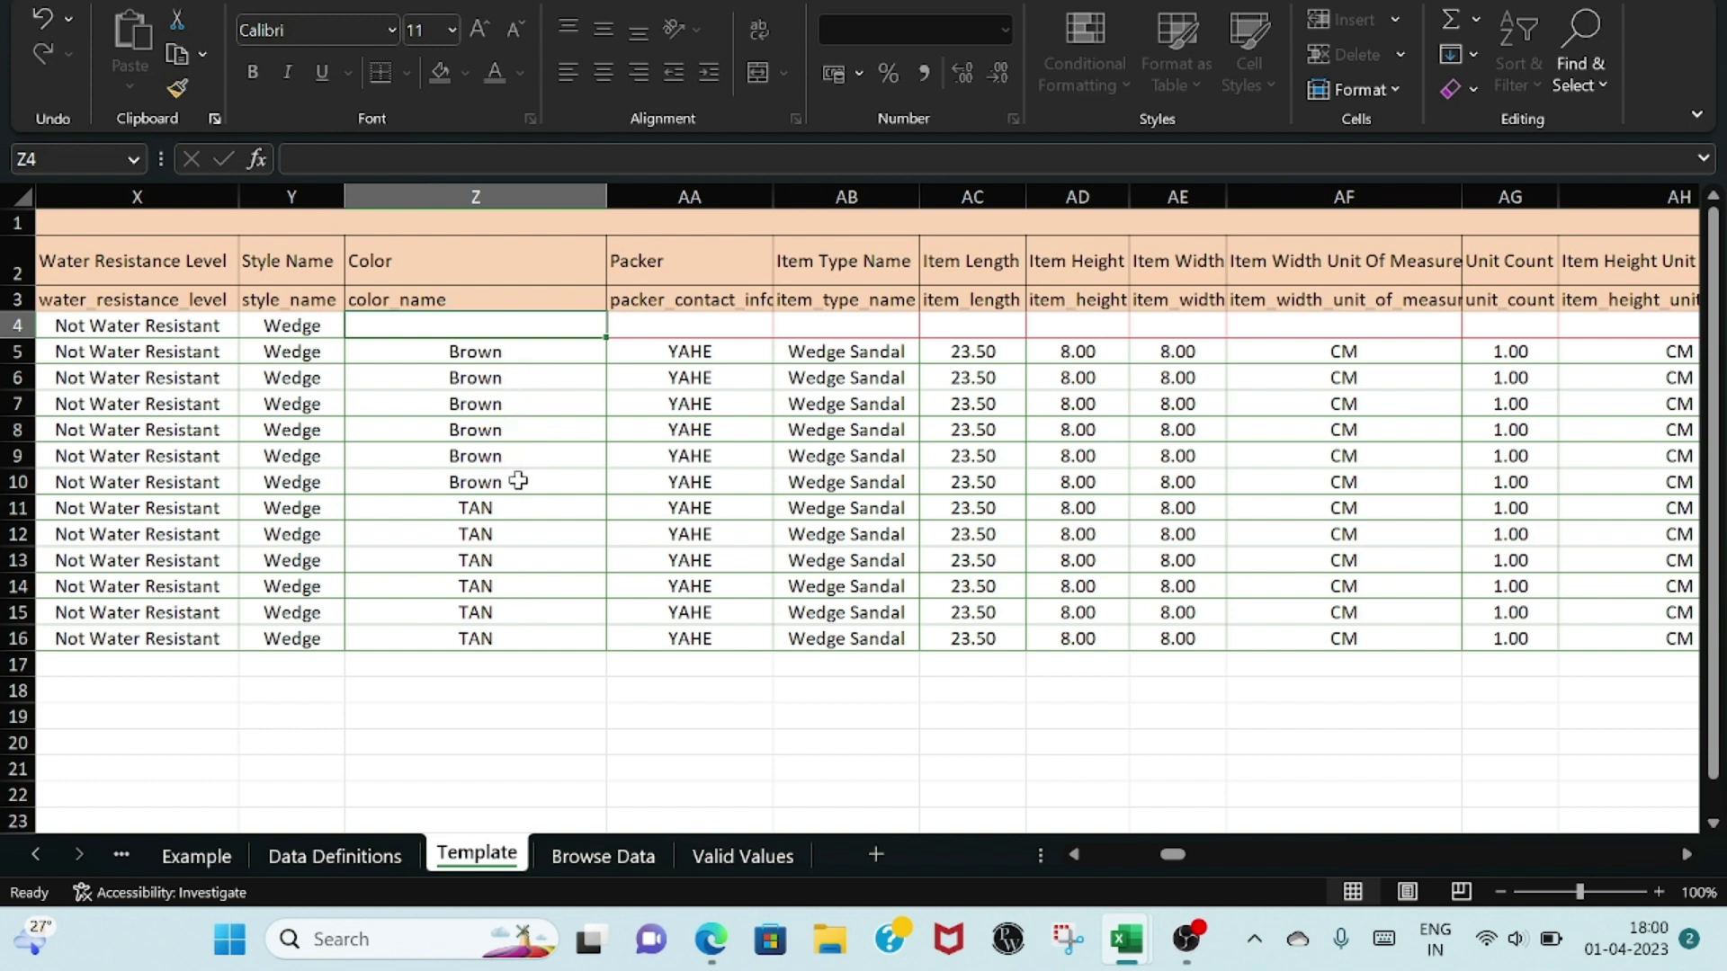
{"action": "left_click", "coordinate": [727, 351]}
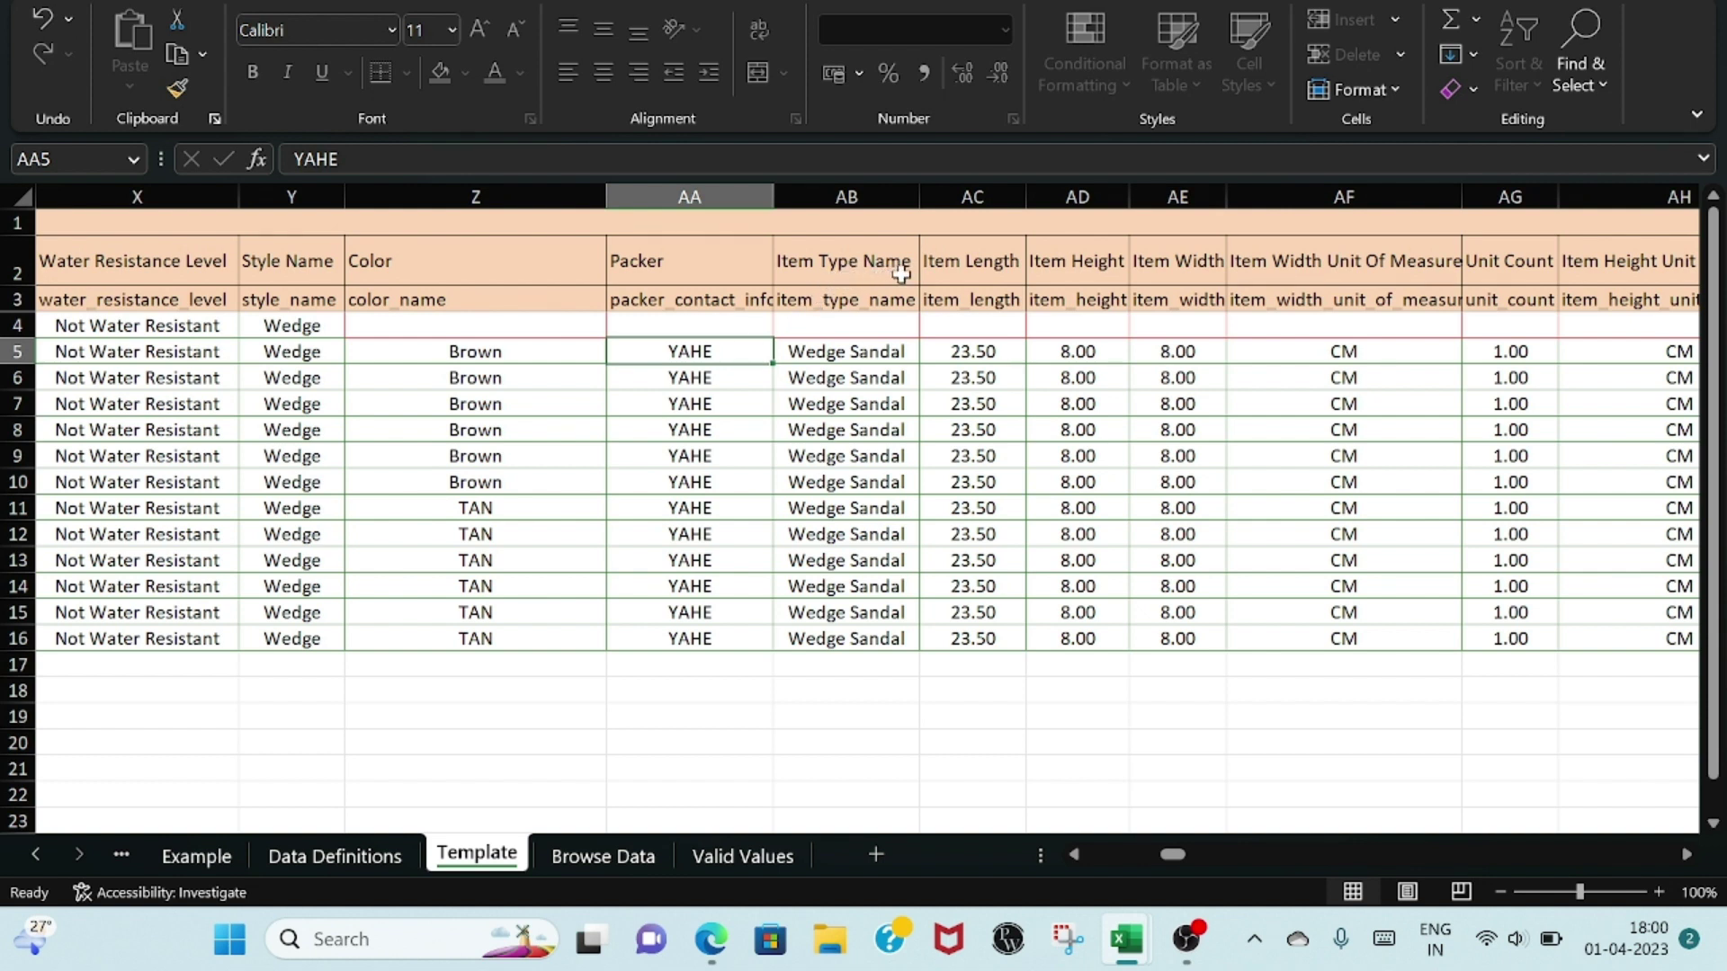
- Set the Item Type Name of the first brown variation in cell AB5 to Wedge Sandal
{"action": "left_click", "coordinate": [887, 357]}
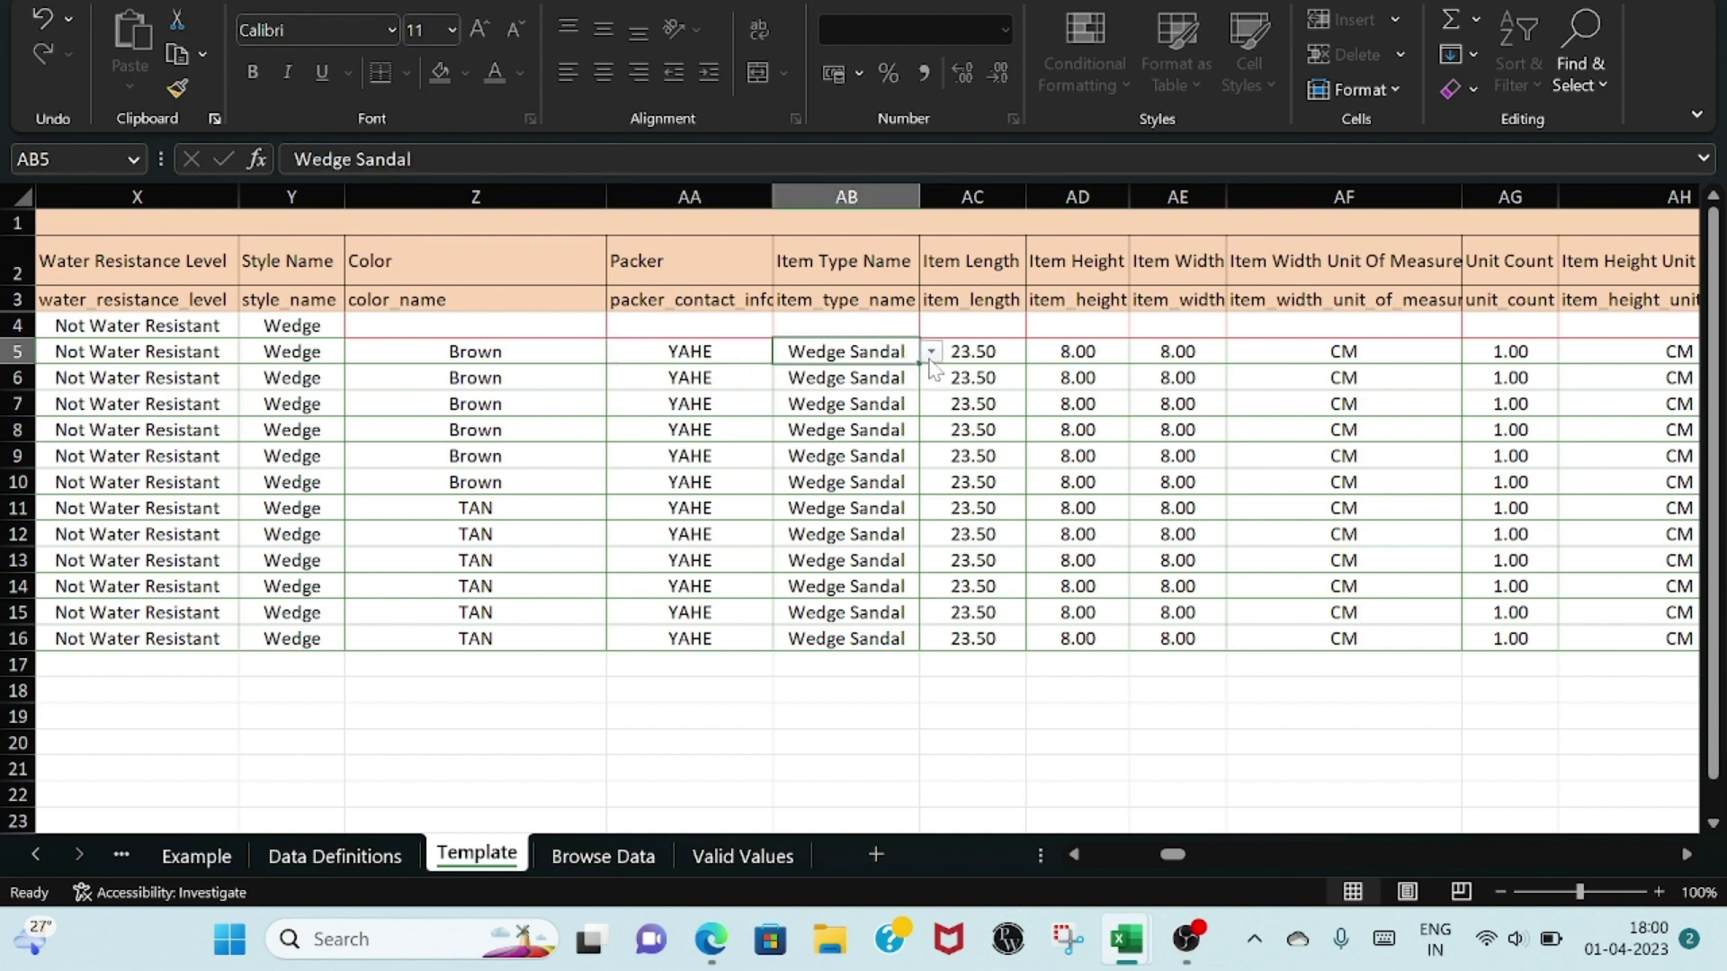
{"action": "left_click", "coordinate": [930, 357]}
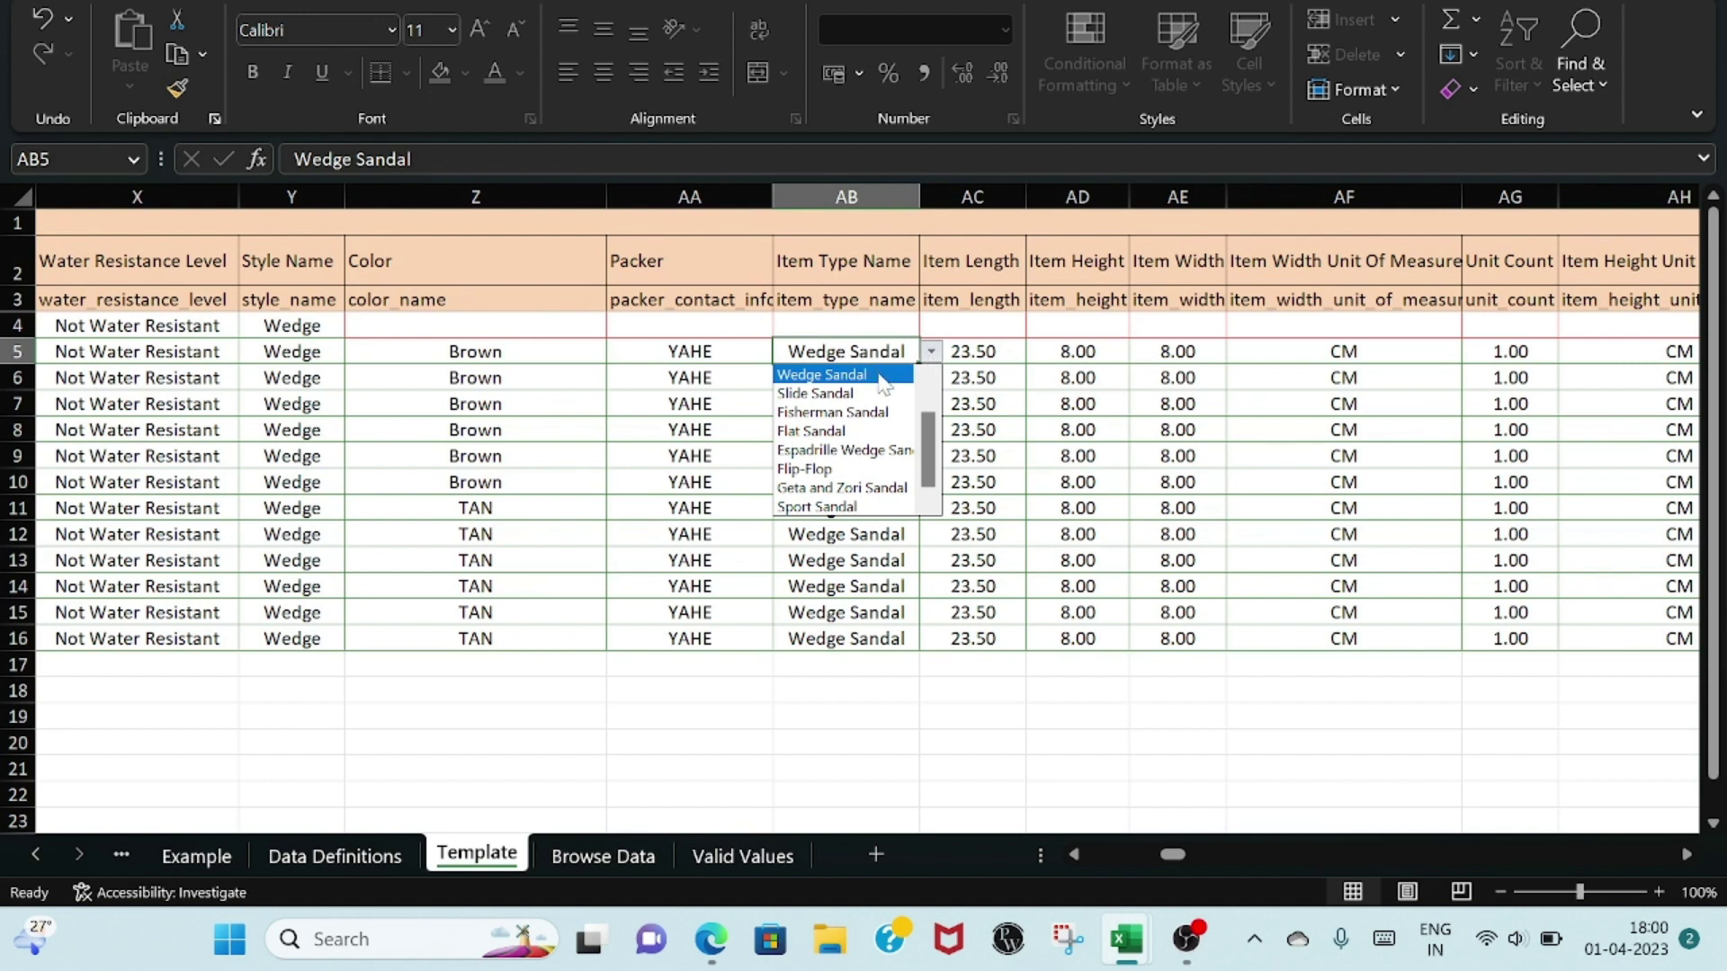
{"action": "left_click", "coordinate": [881, 375]}
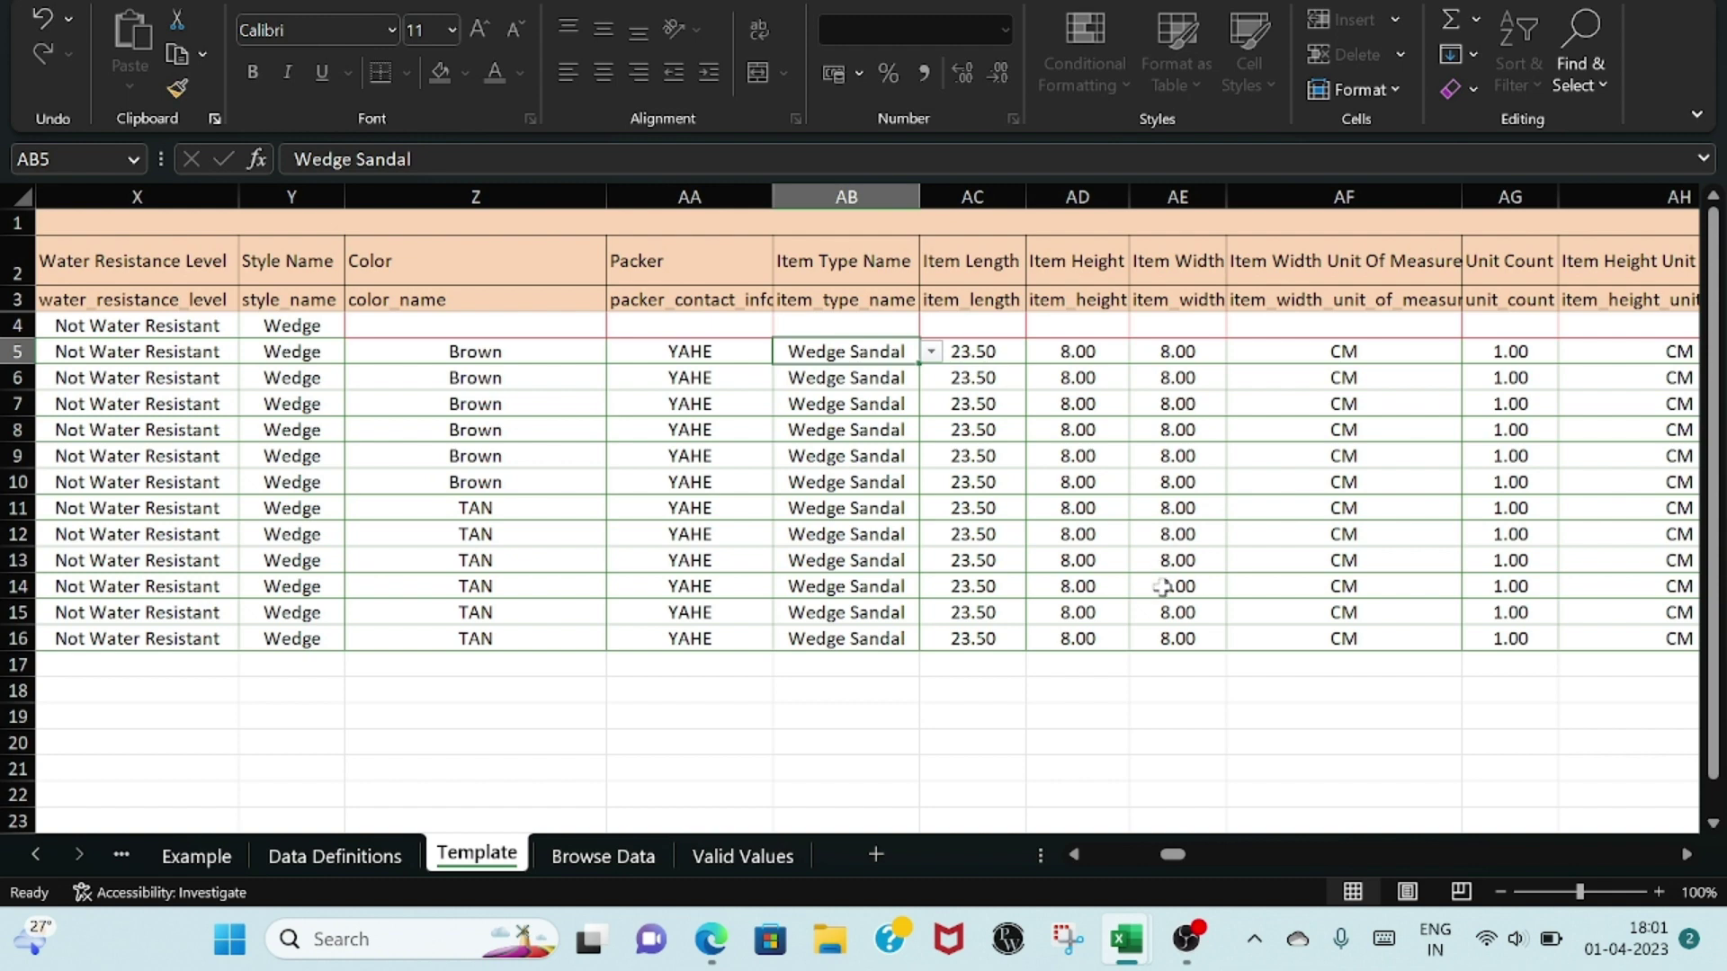
- Set the Item Height Unit Of Measure of the first brown variation in cell AH5 to CM
{"action": "left_click", "coordinate": [1687, 849]}
{"action": "left_click", "coordinate": [1687, 849]}
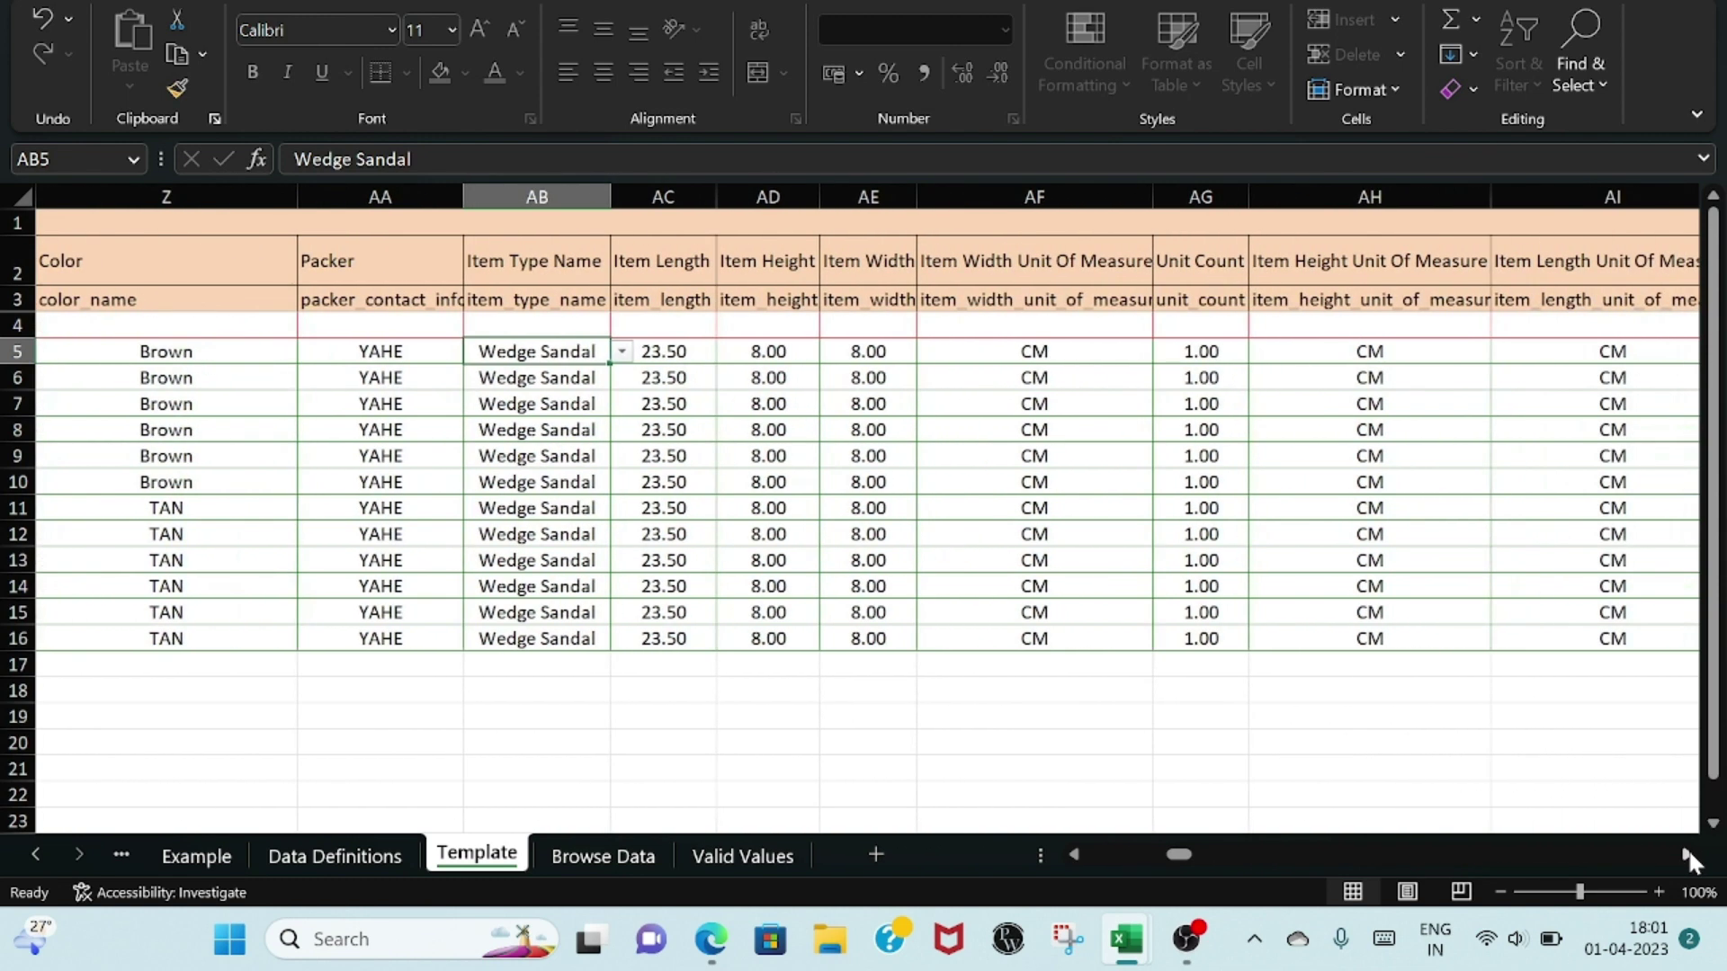
{"action": "left_click", "coordinate": [1687, 849]}
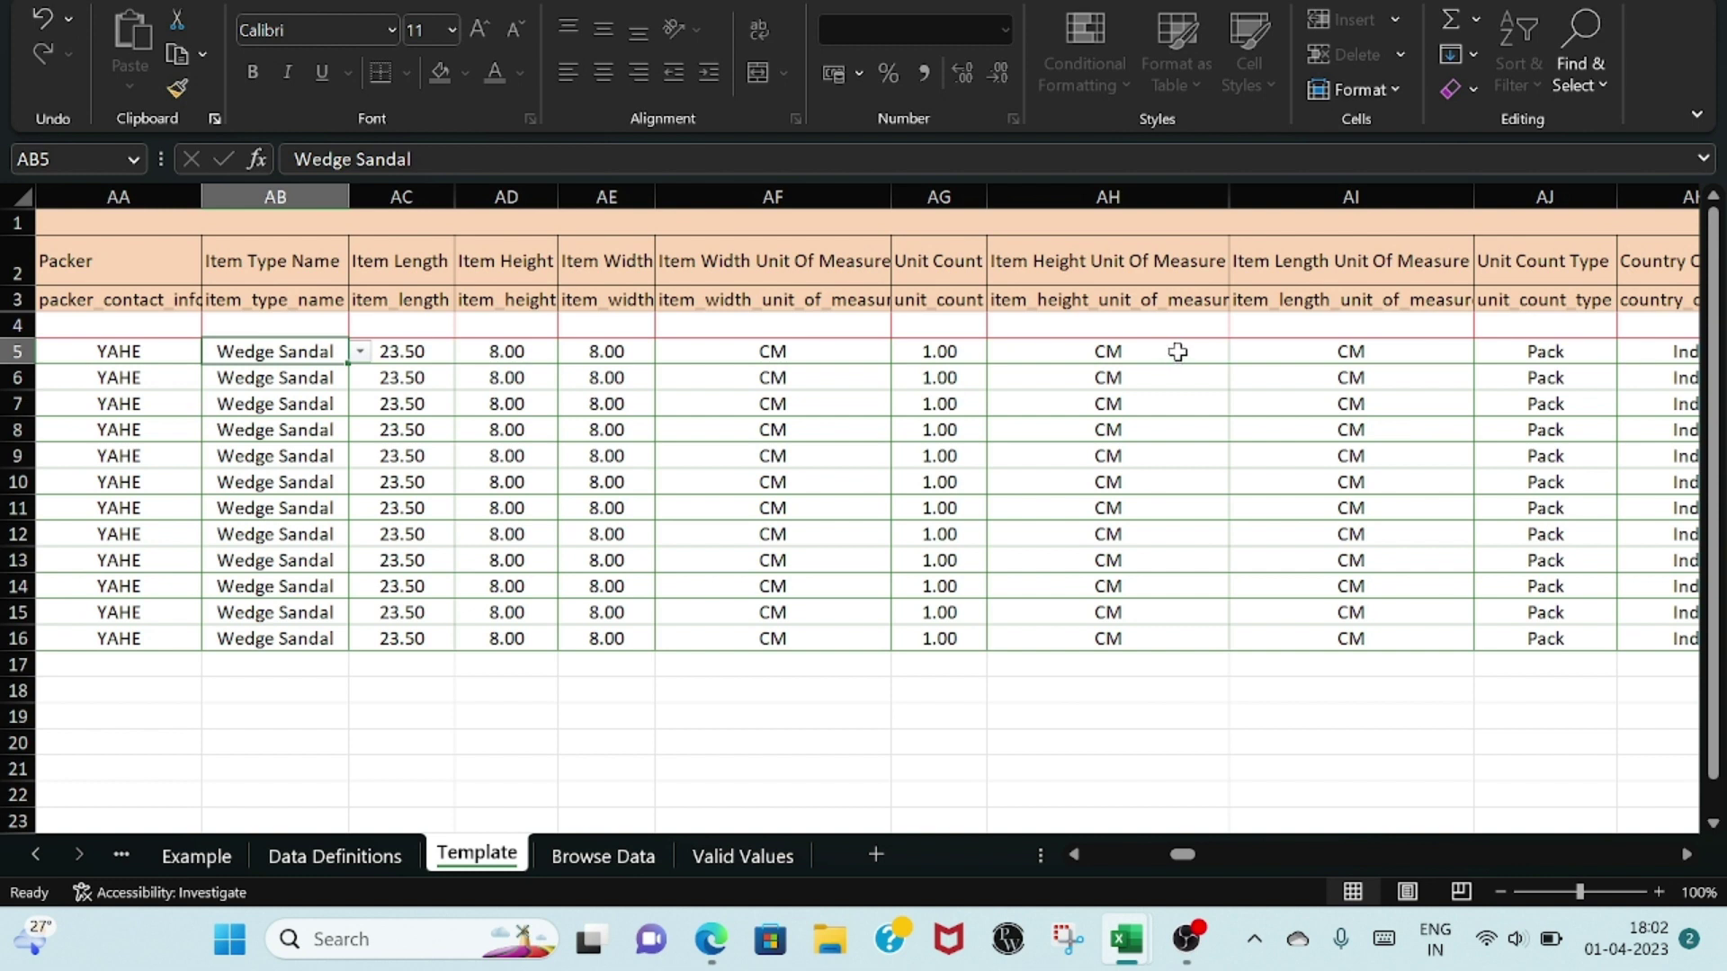
{"action": "left_click", "coordinate": [1178, 352]}
{"action": "left_click", "coordinate": [1240, 353]}
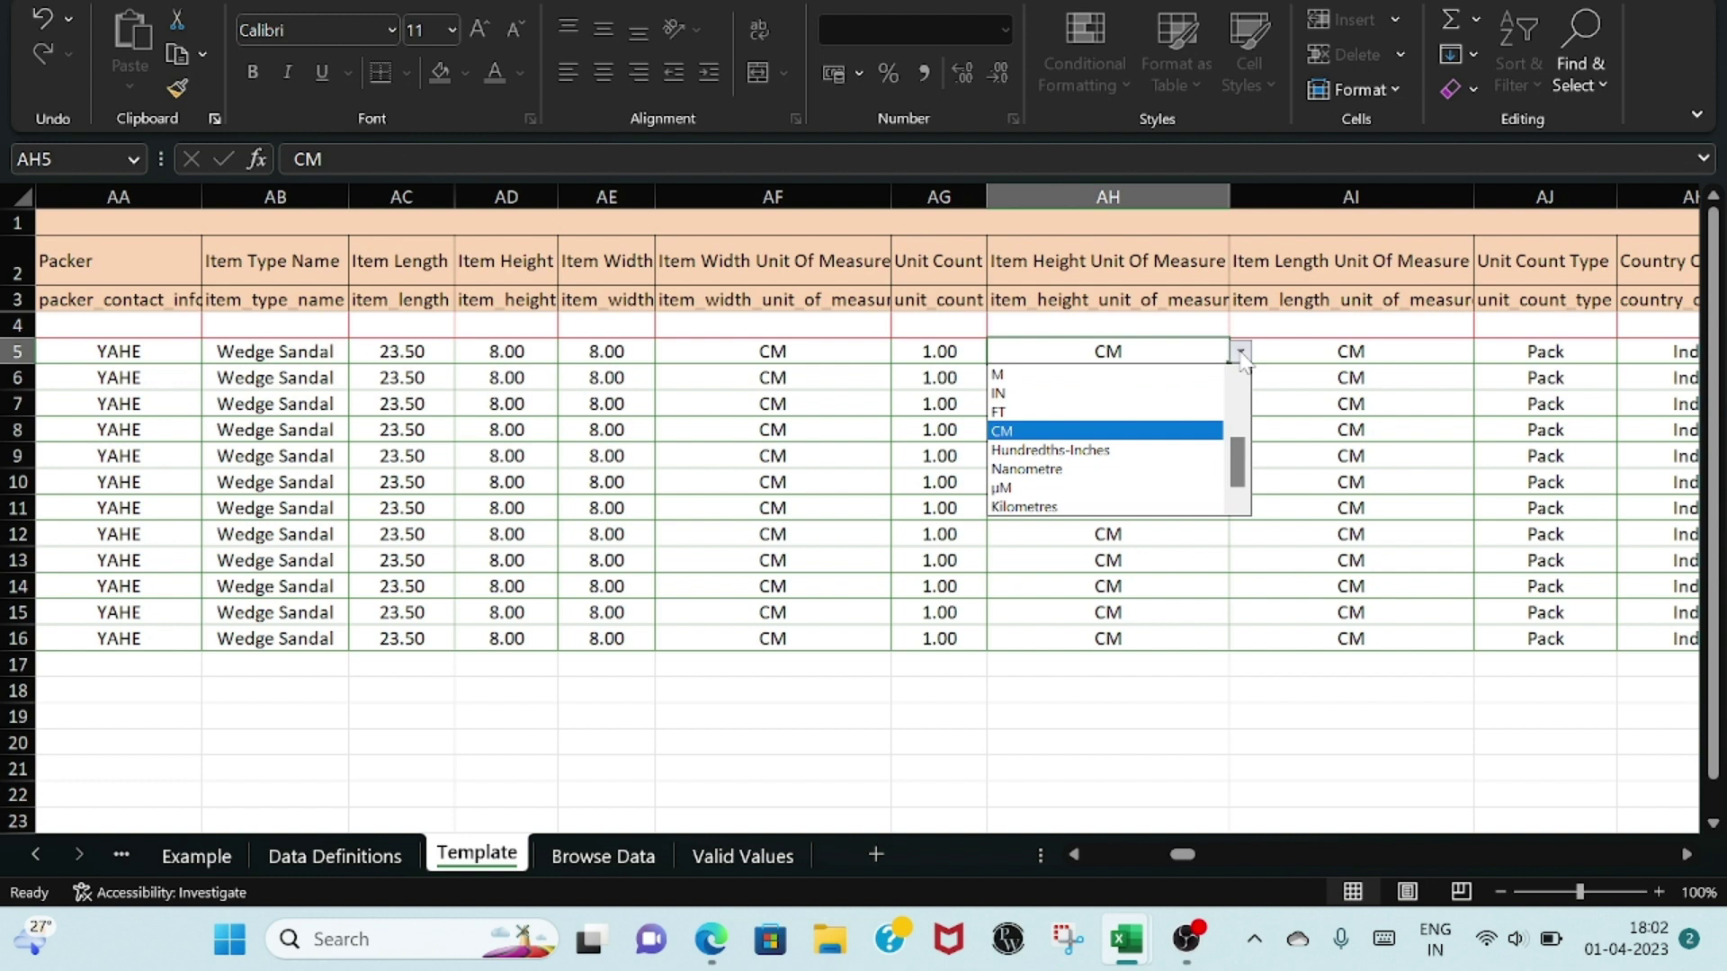
{"action": "left_click", "coordinate": [1193, 430]}
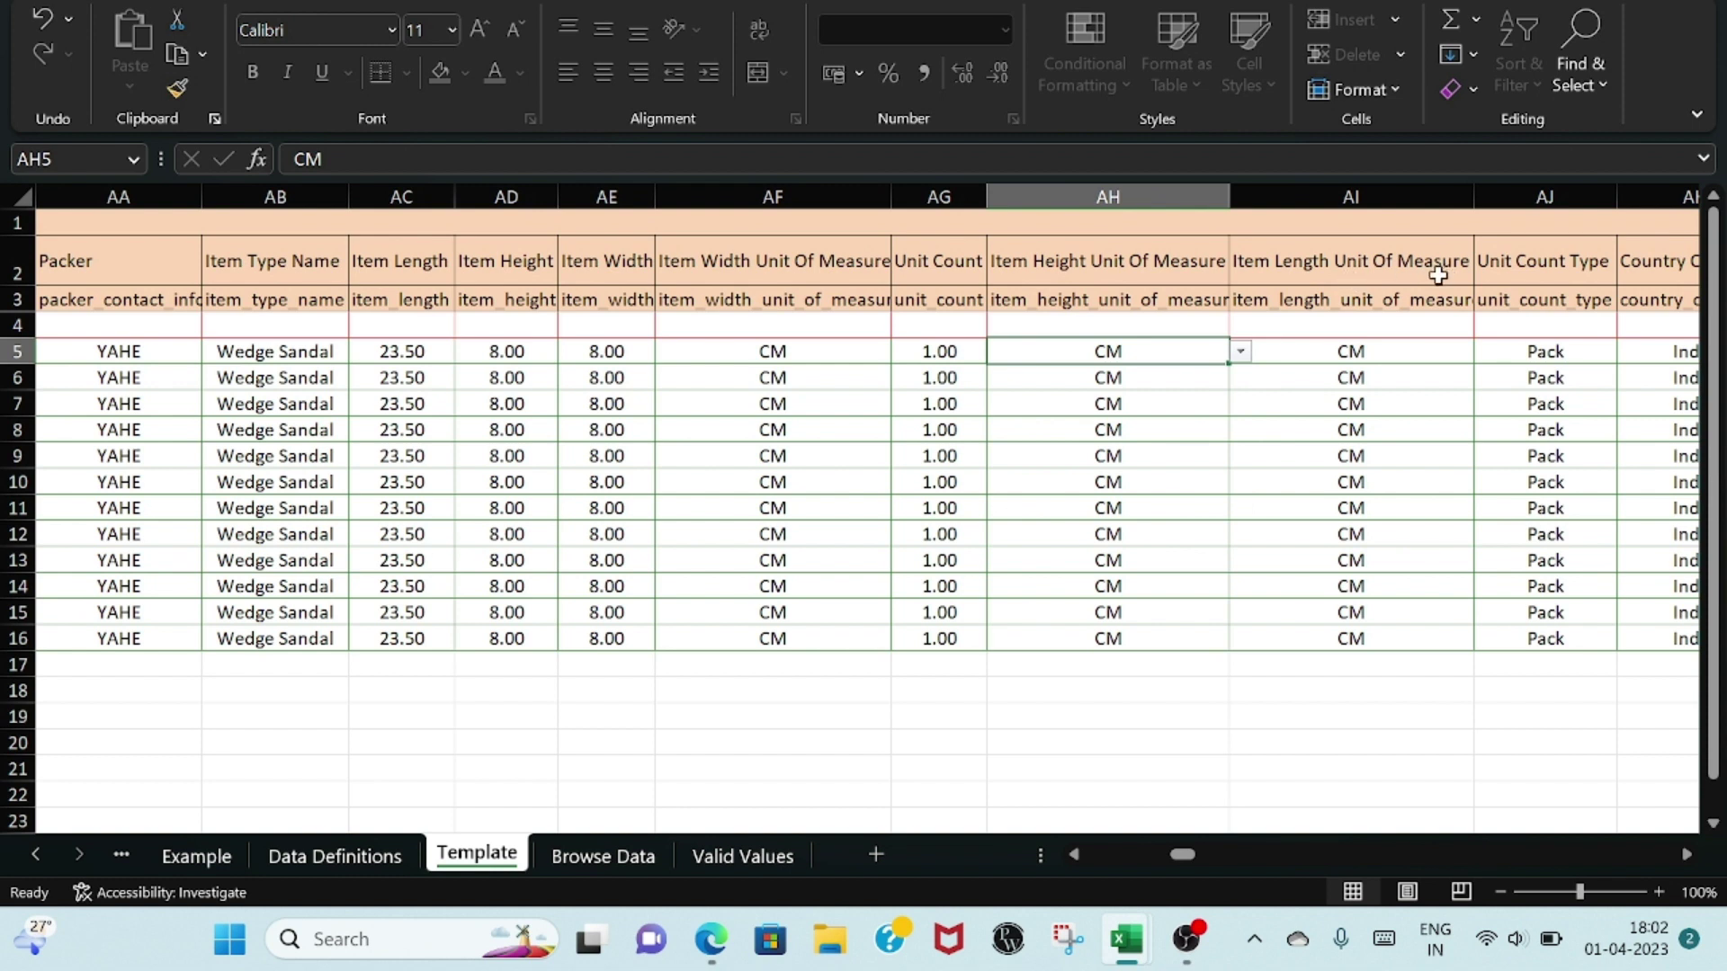
- Check the Unit Count Type in AJ5 and set the Country Of Origin in cell AK5 to India
{"action": "left_click", "coordinate": [1685, 857]}
{"action": "left_click", "coordinate": [1685, 856]}
{"action": "left_click", "coordinate": [1684, 856]}
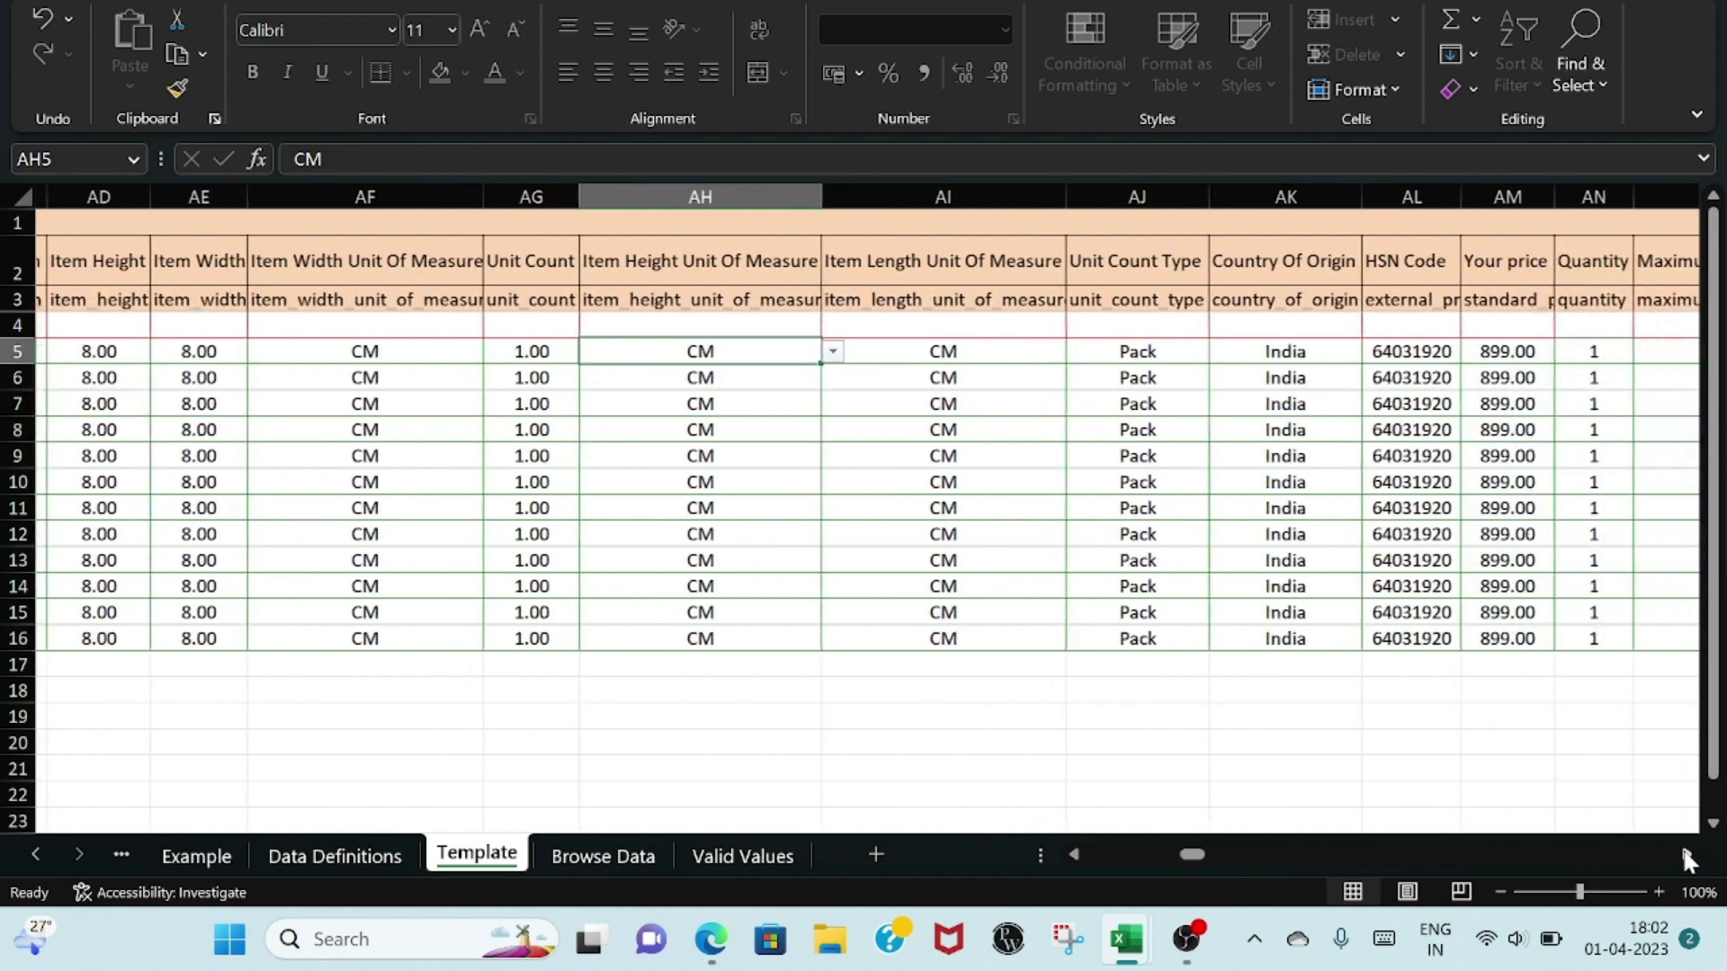
{"action": "left_click", "coordinate": [1684, 856]}
{"action": "left_click", "coordinate": [1685, 856]}
{"action": "left_click", "coordinate": [1685, 856]}
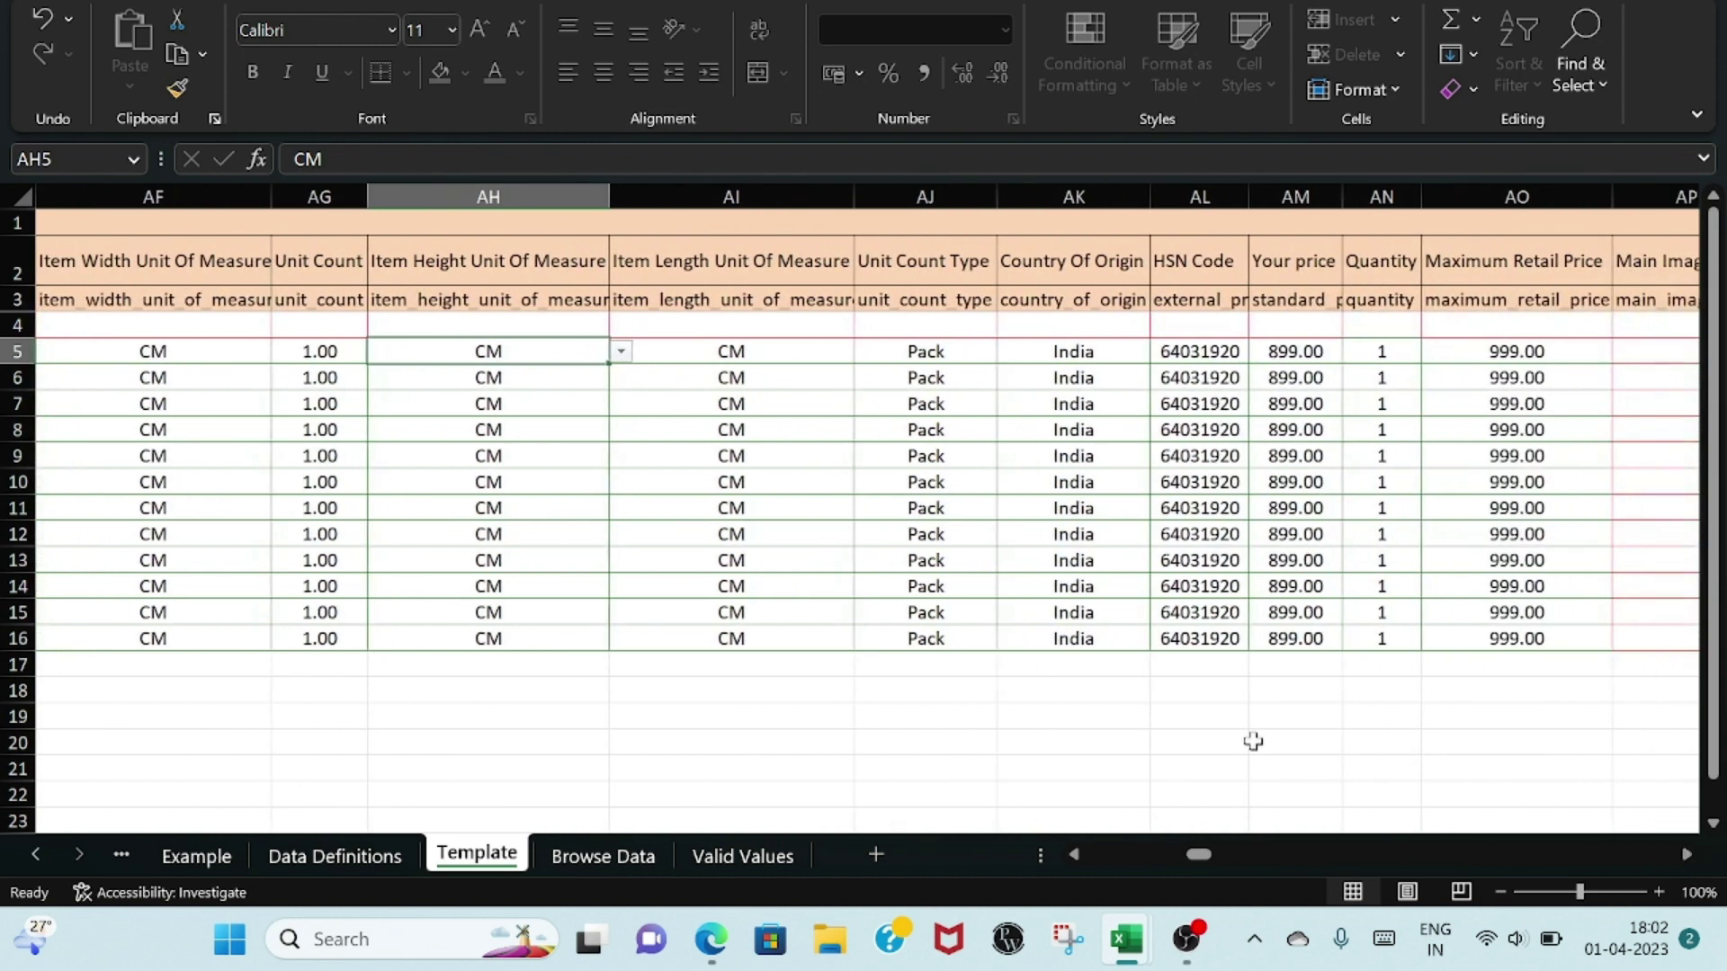
{"action": "left_click", "coordinate": [963, 352]}
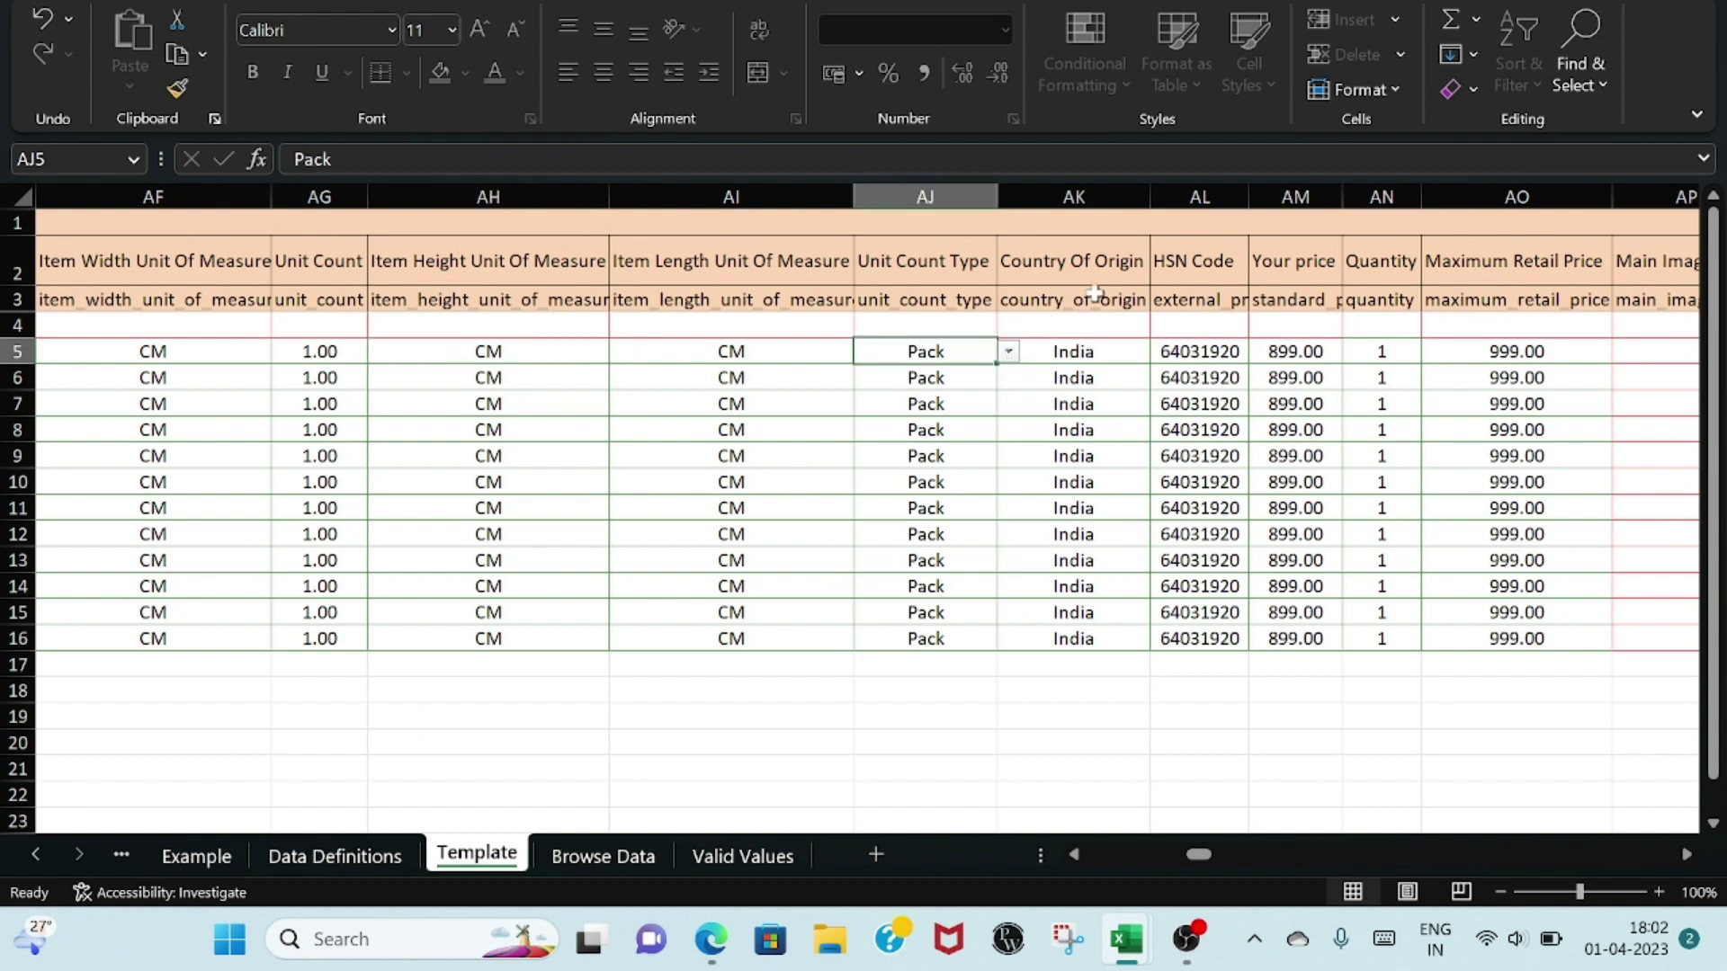
{"action": "left_click", "coordinate": [1123, 354]}
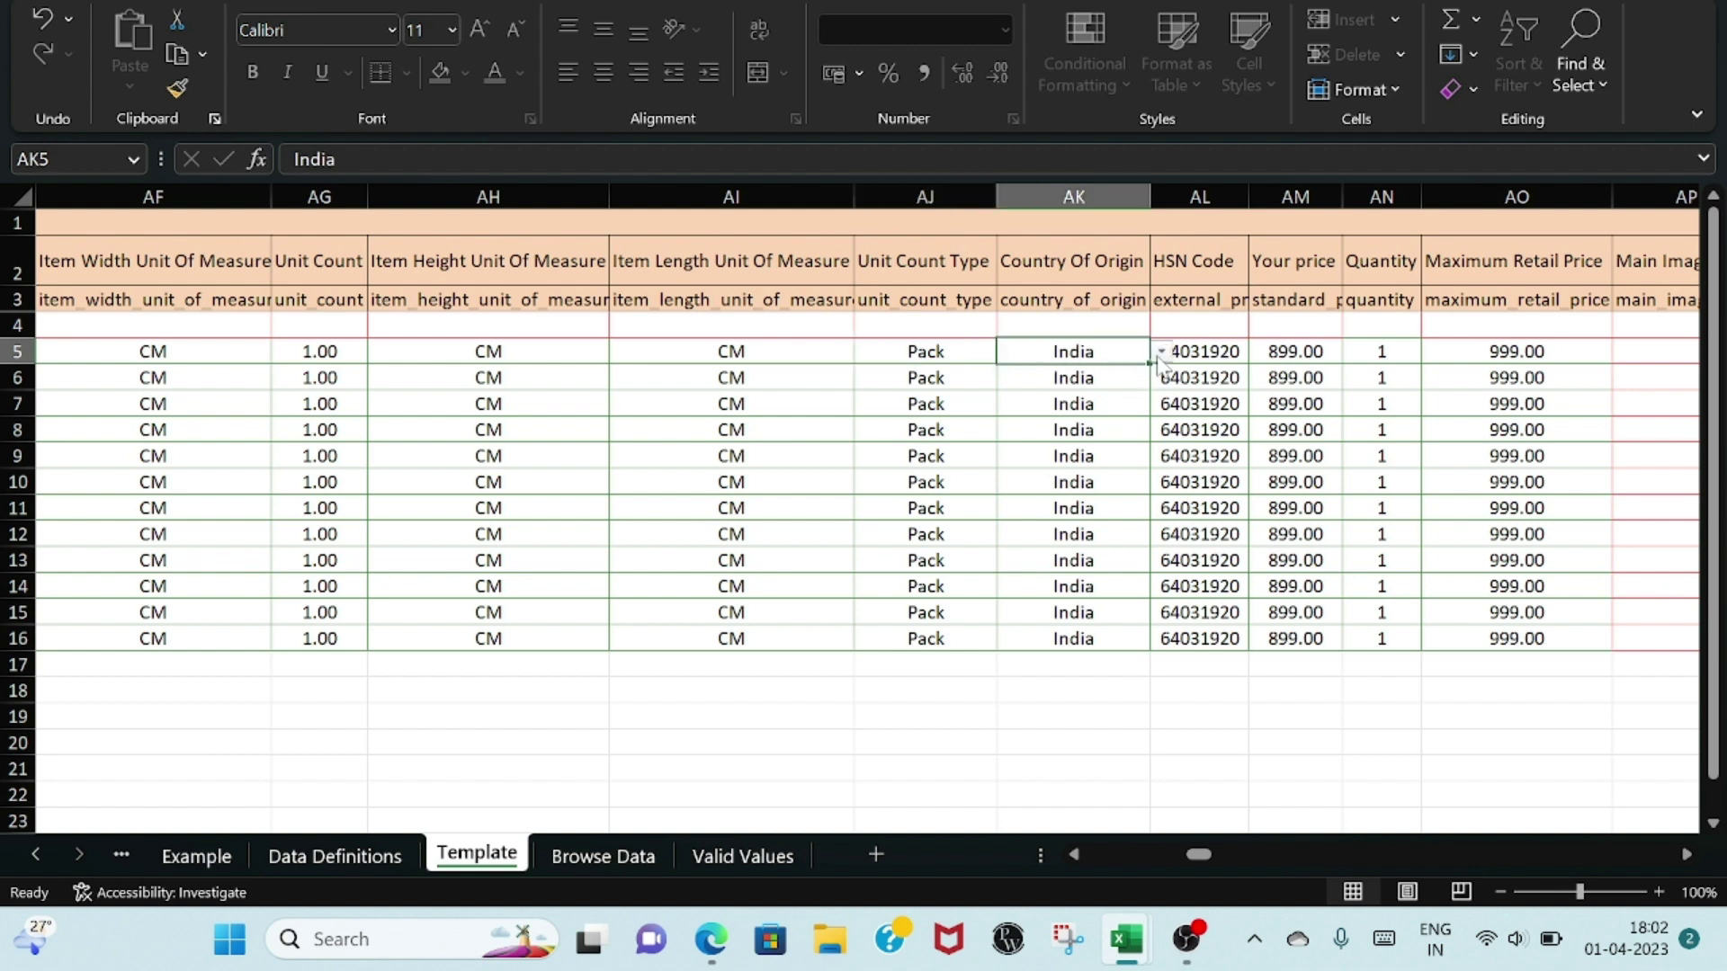
{"action": "left_click", "coordinate": [1161, 353]}
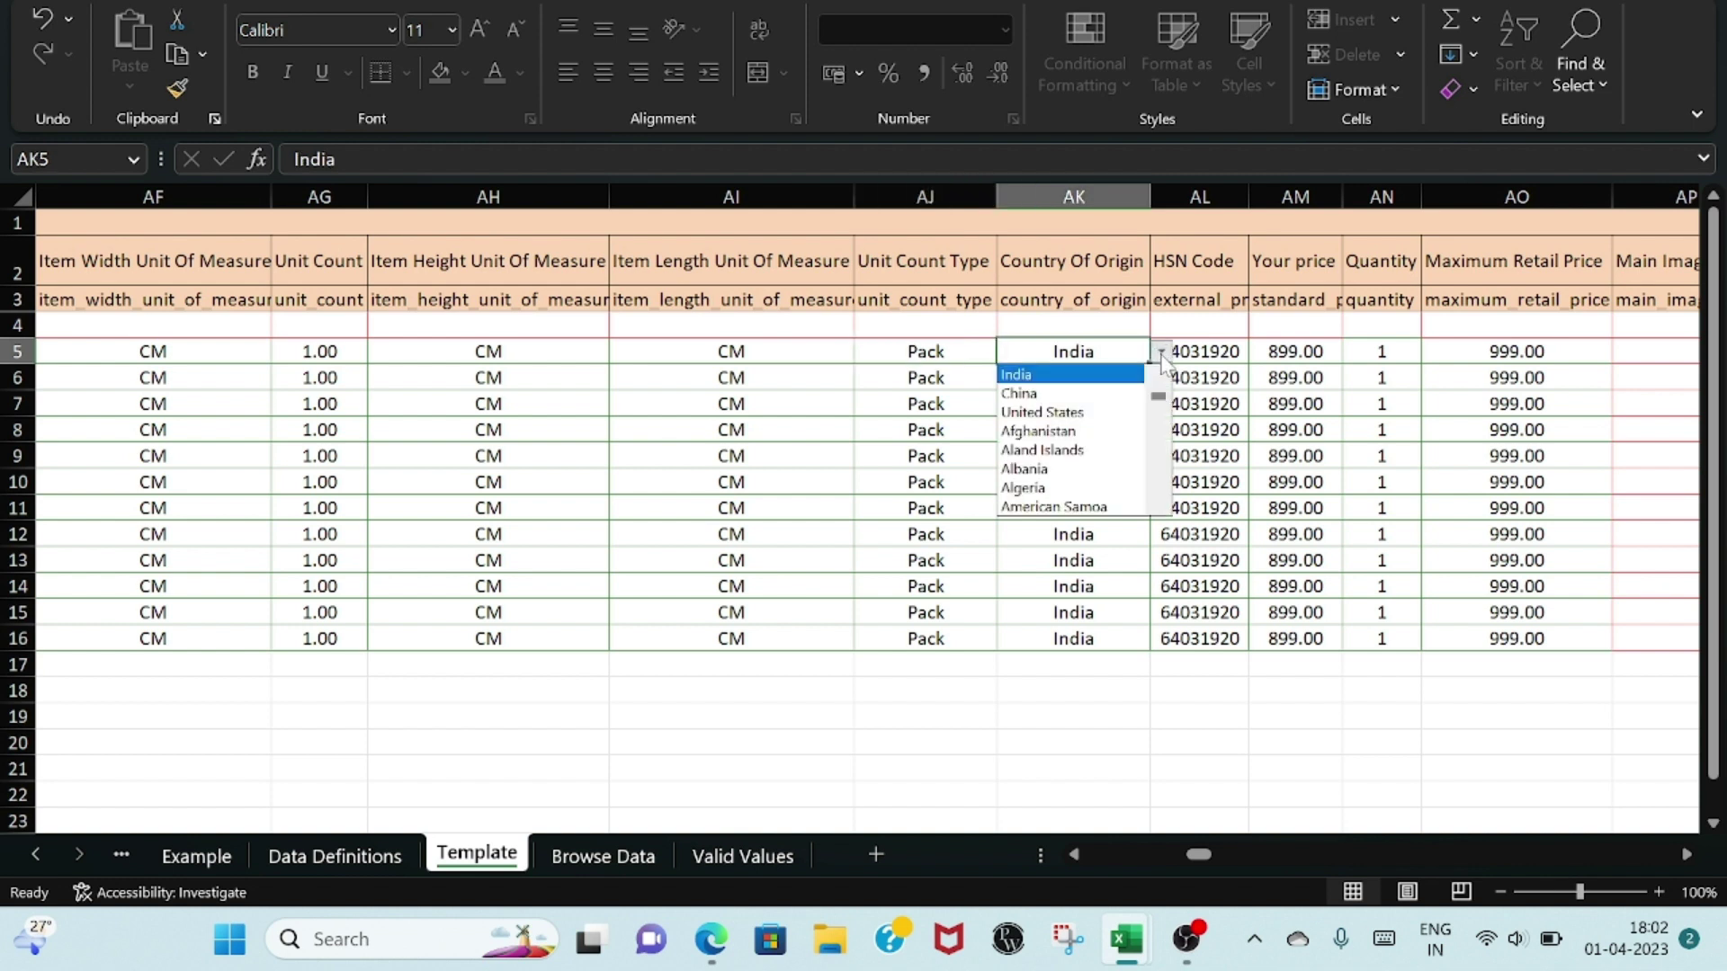
{"action": "left_click", "coordinate": [1105, 379]}
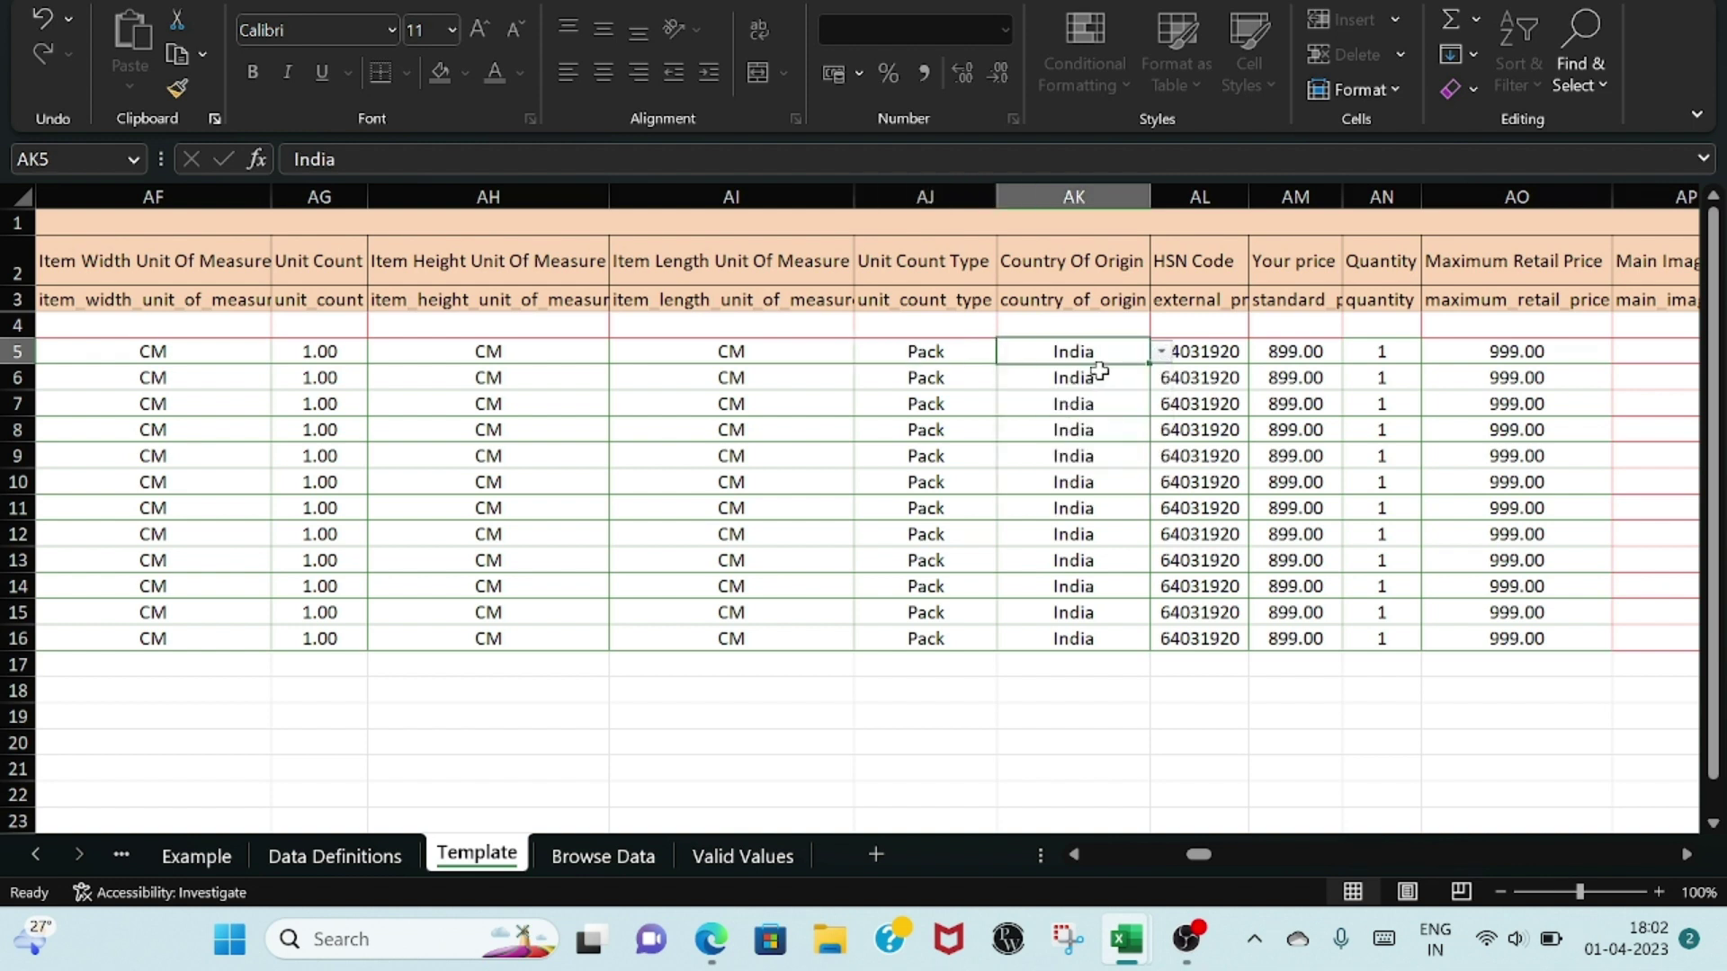
- Check the first brown variation's HSN Code in AL5 and Maximum Retail Price in AO5
{"action": "left_click", "coordinate": [1214, 355]}
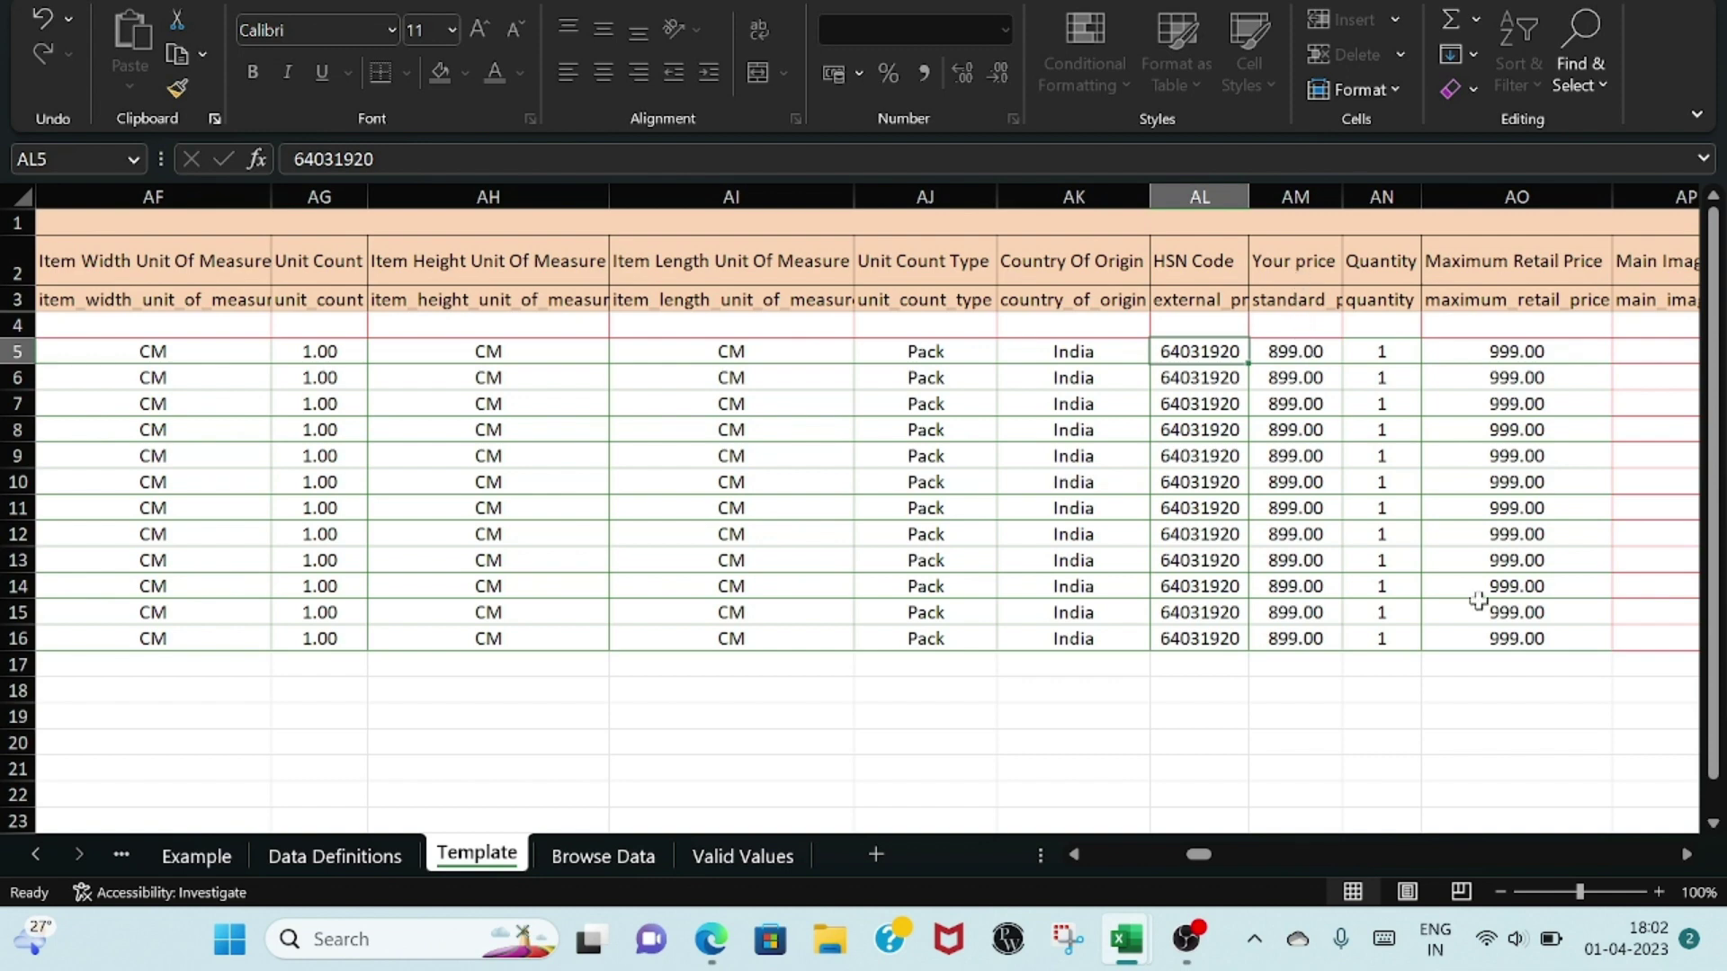
{"action": "left_click", "coordinate": [1685, 854]}
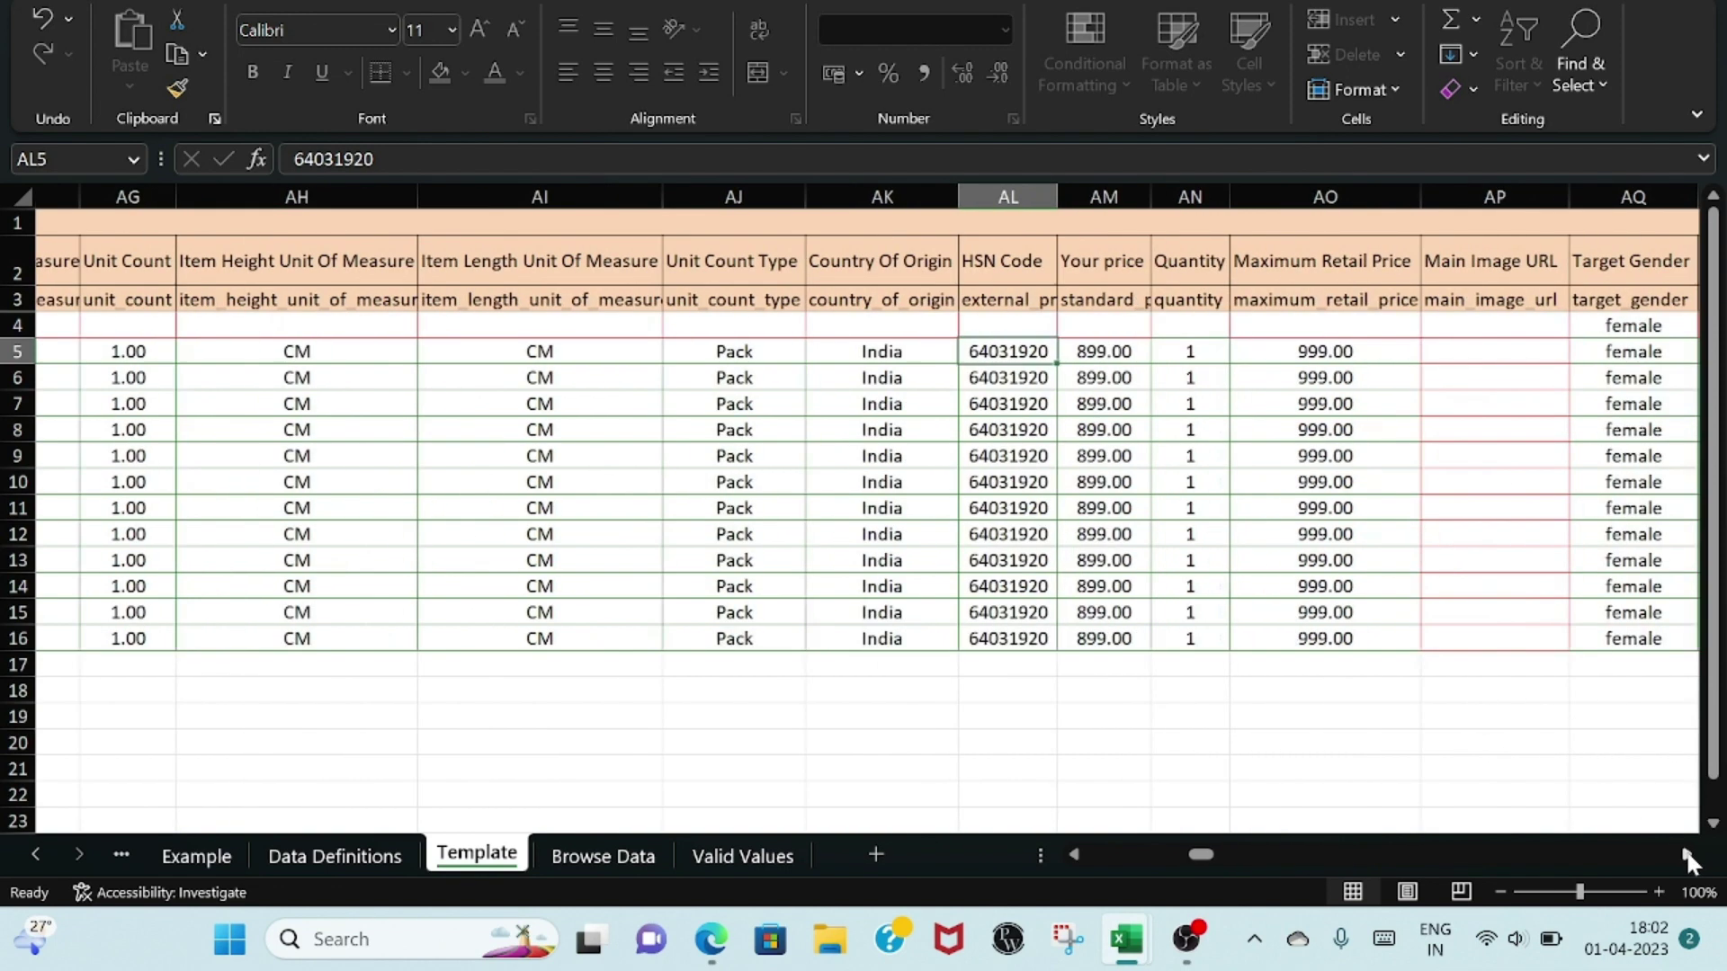
{"action": "left_click", "coordinate": [1685, 855]}
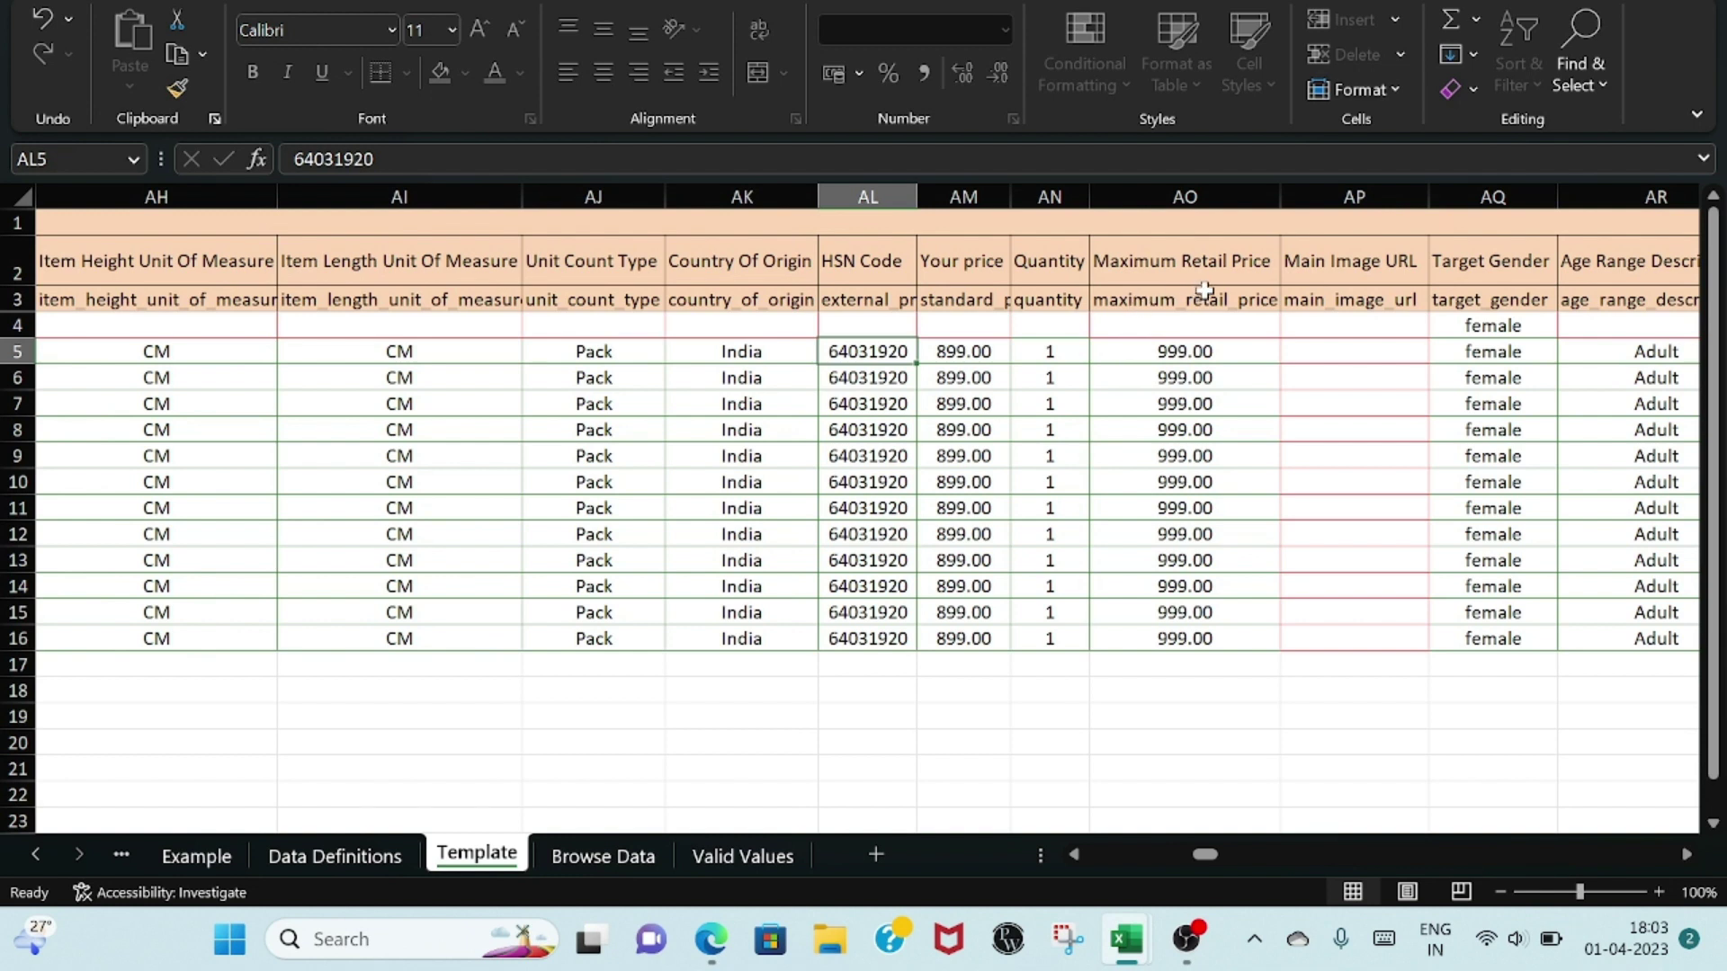
{"action": "left_click", "coordinate": [1249, 351]}
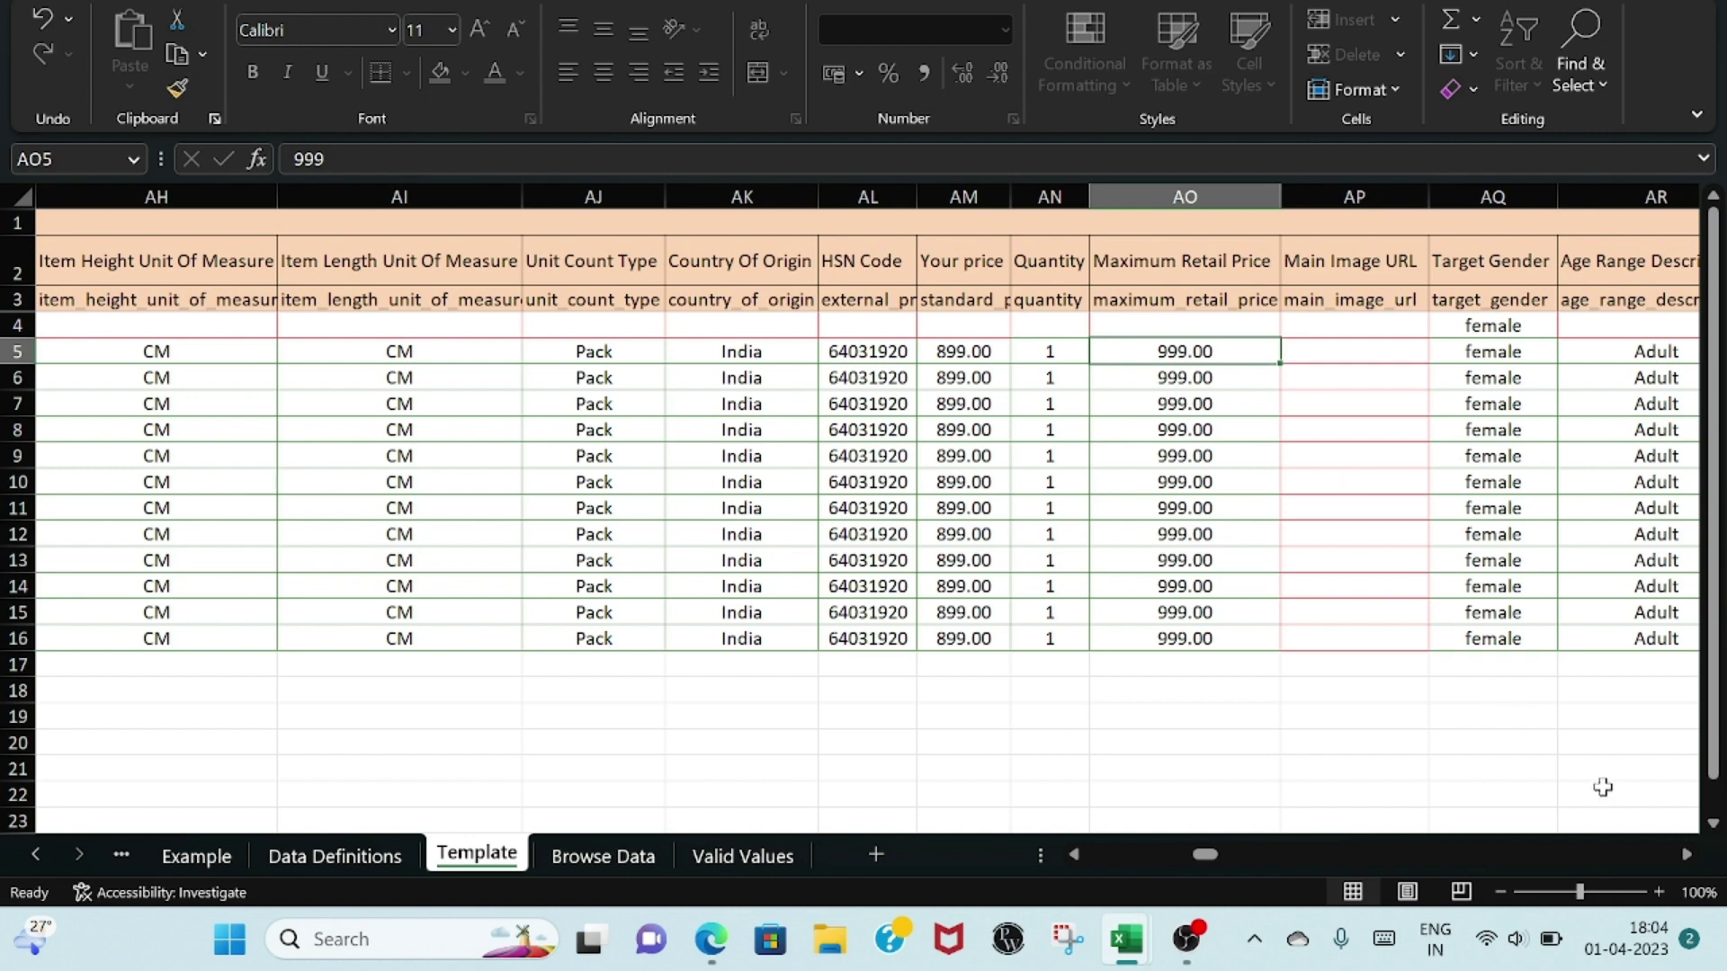
- Set the parent row's Target Gender in cell AQ4 to female
{"action": "left_click", "coordinate": [1687, 850]}
{"action": "left_click", "coordinate": [1687, 850]}
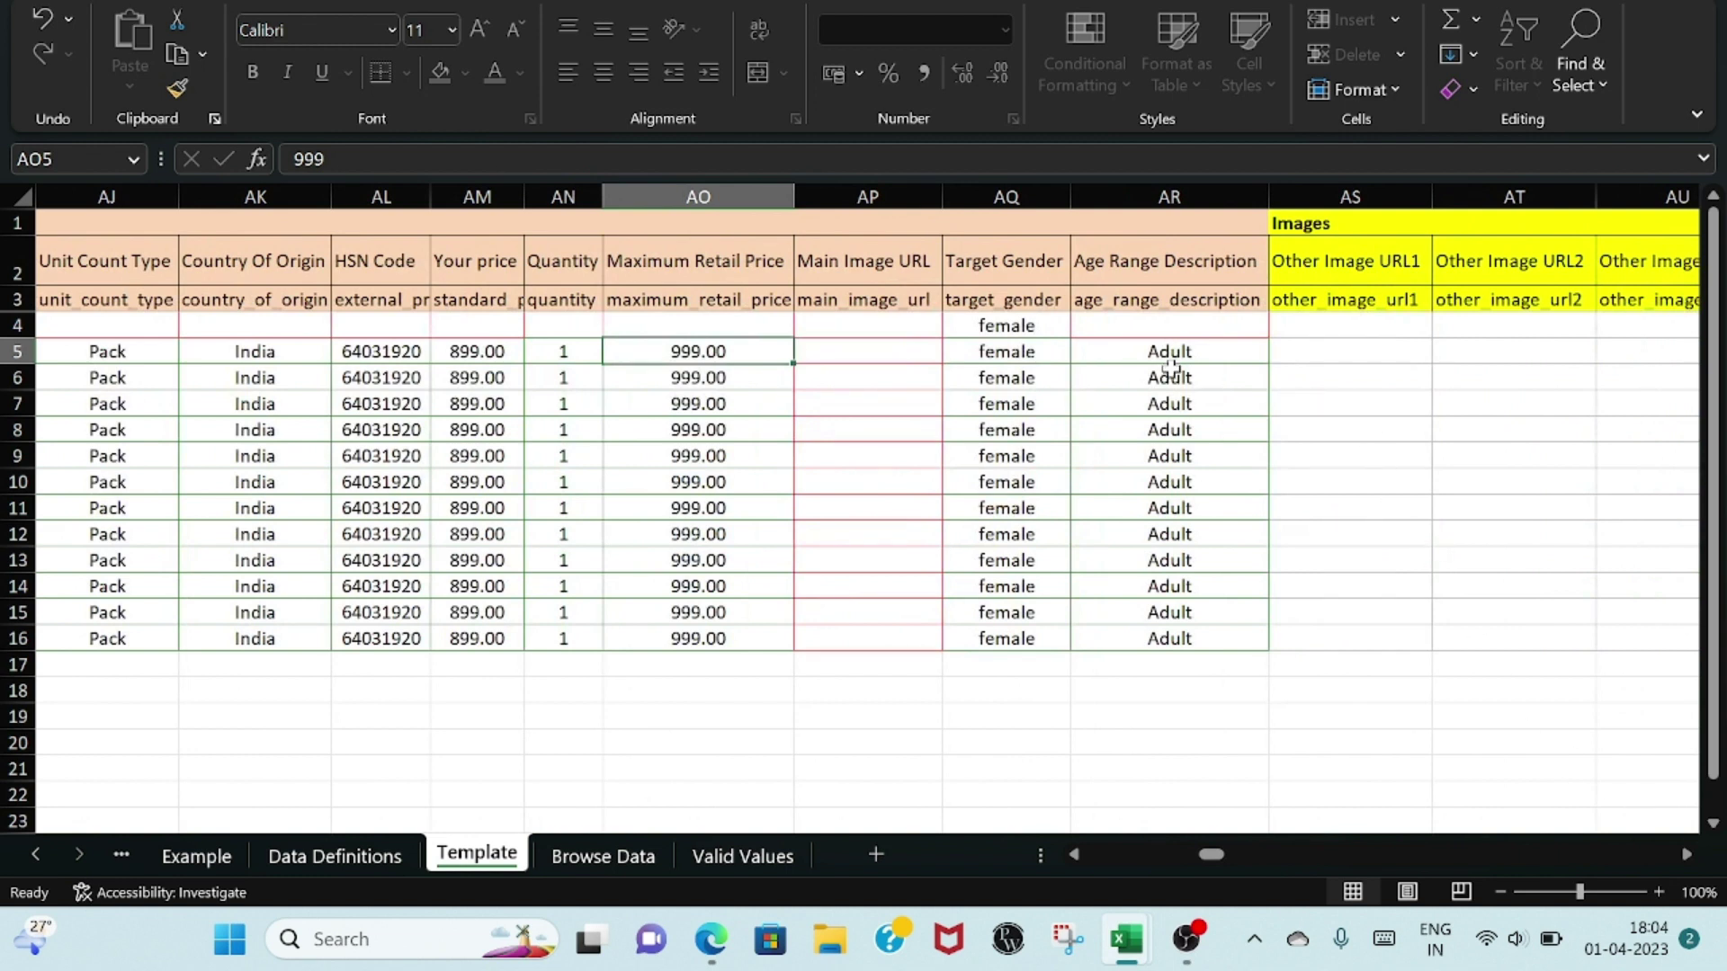
{"action": "left_click", "coordinate": [1019, 325]}
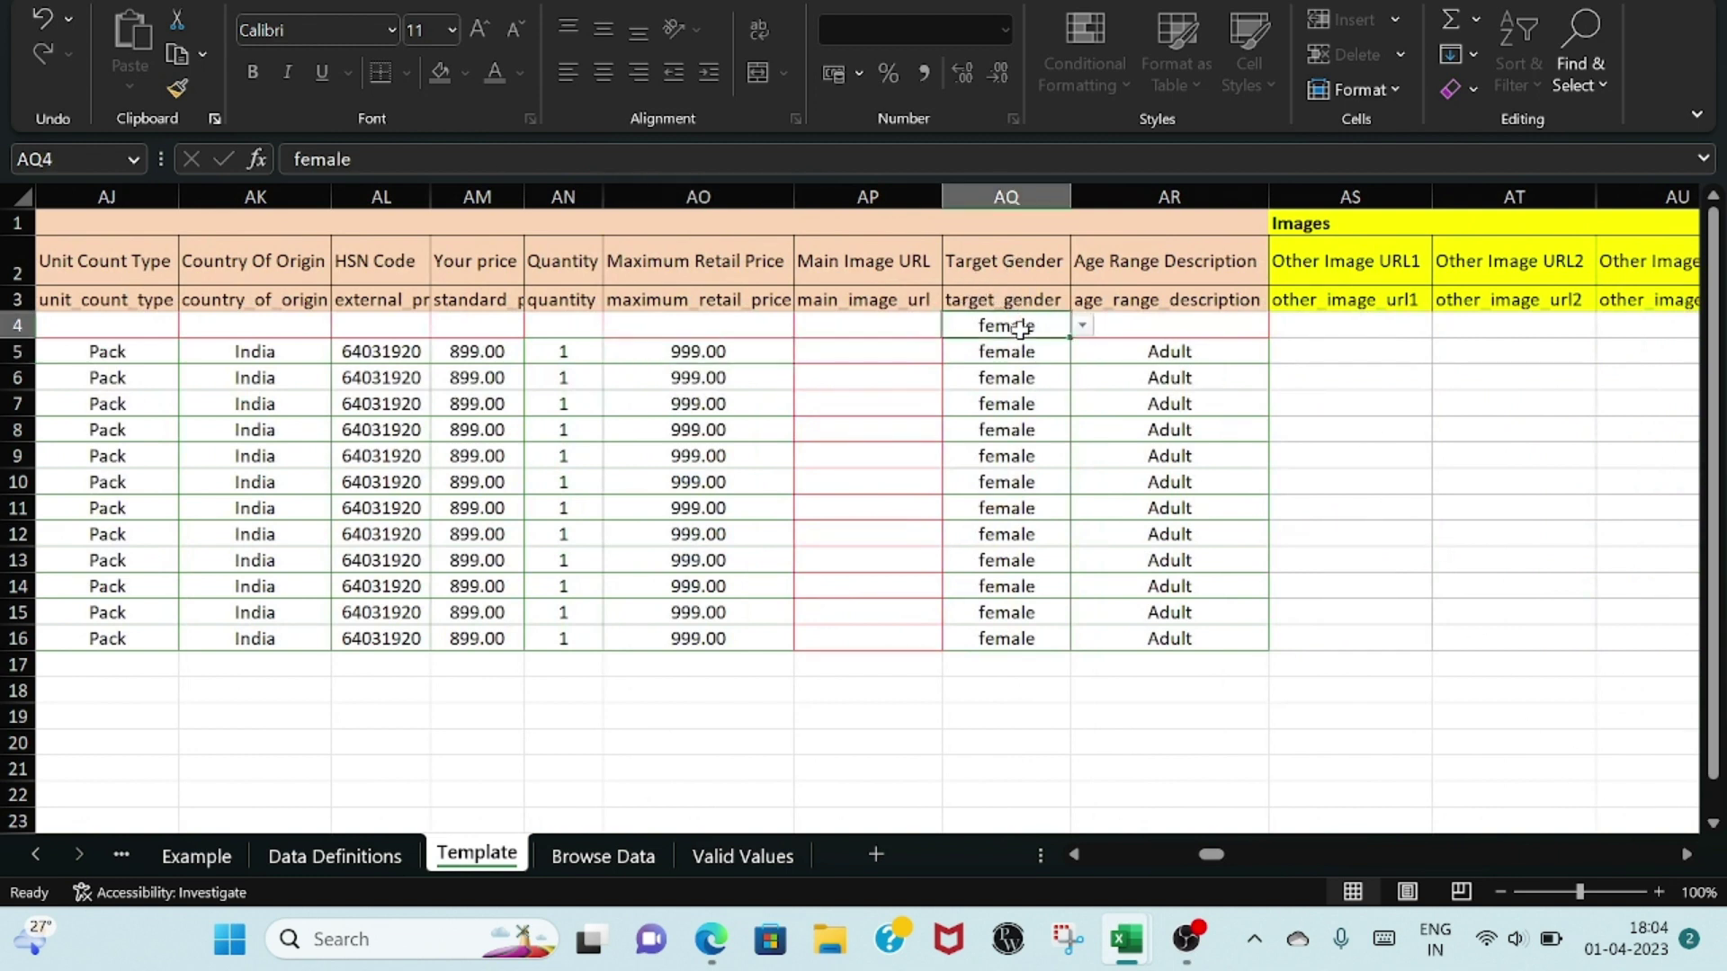
{"action": "left_click", "coordinate": [1081, 328]}
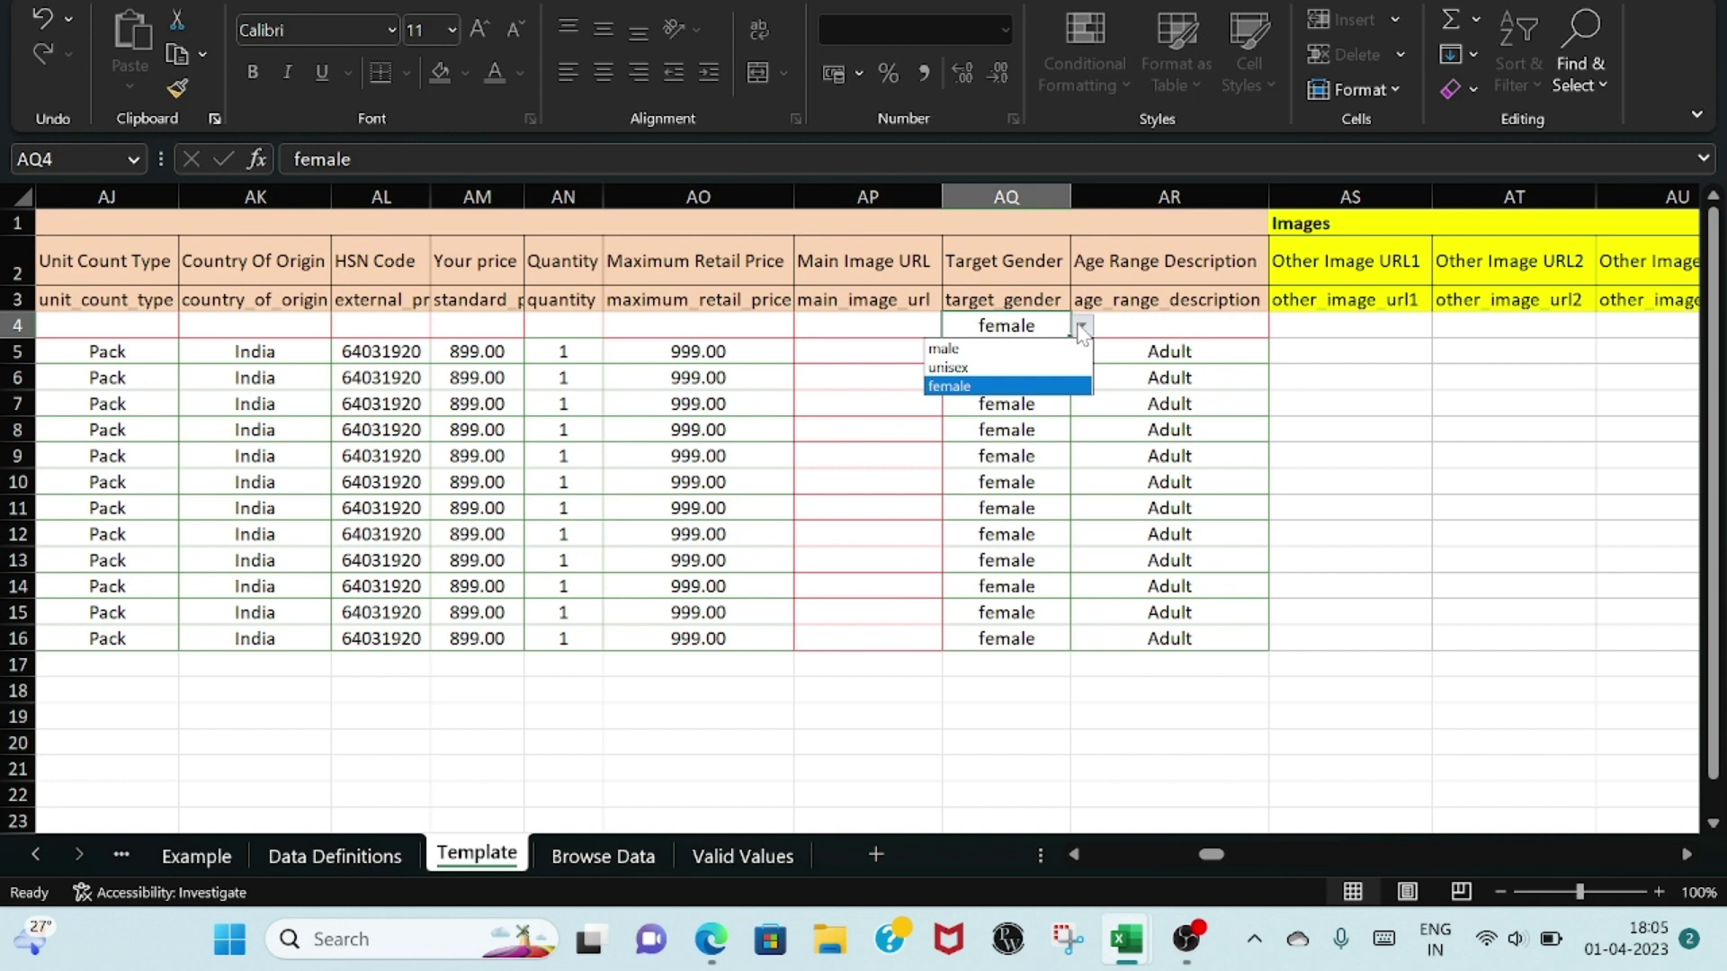
{"action": "left_click", "coordinate": [1032, 386]}
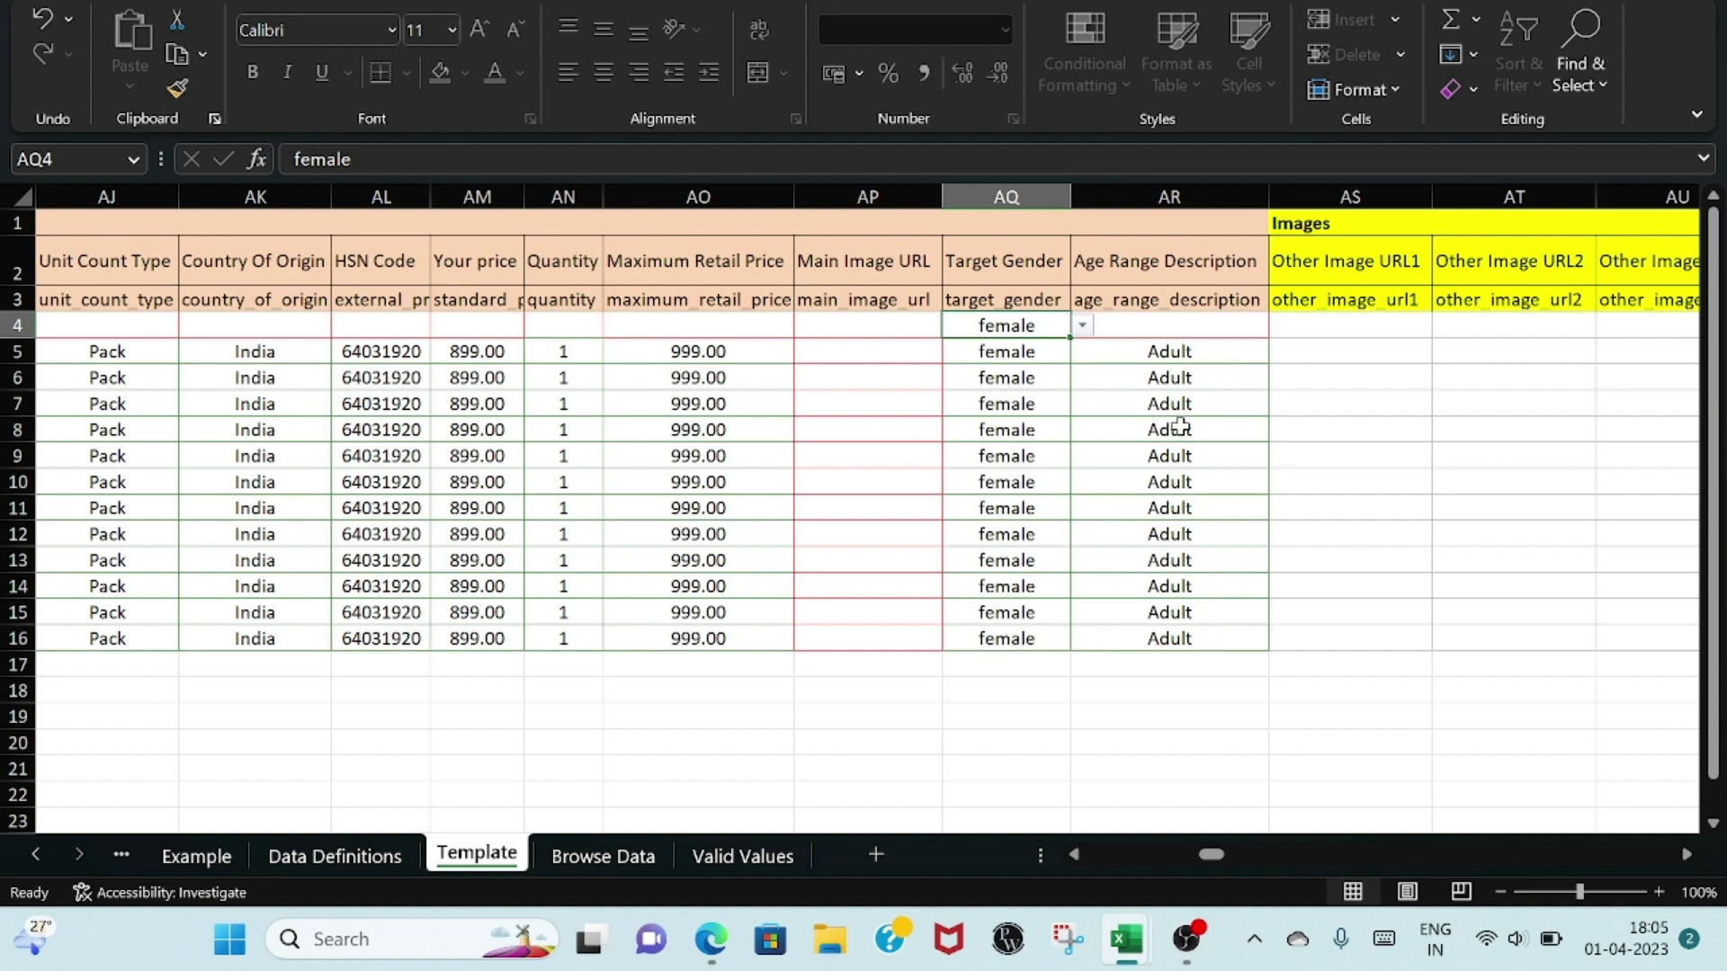
- Set the Age Range Description of the first brown variation in cell AR5 to Adult
{"action": "left_click", "coordinate": [1243, 352]}
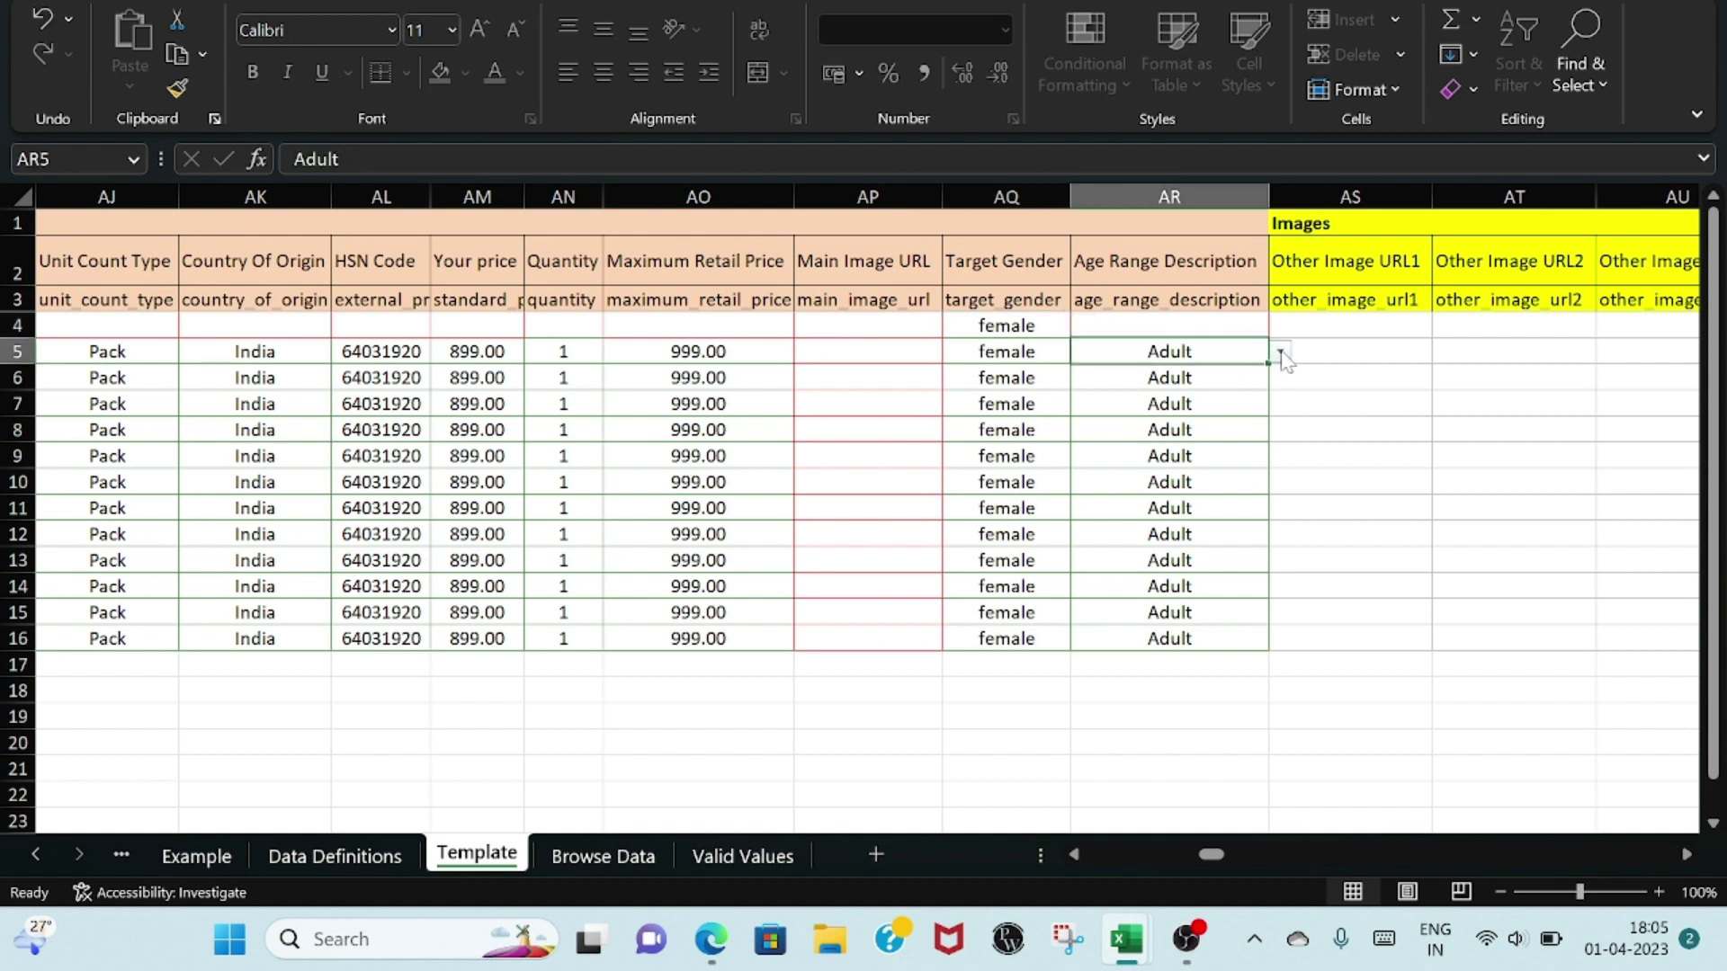
{"action": "left_click", "coordinate": [1281, 352]}
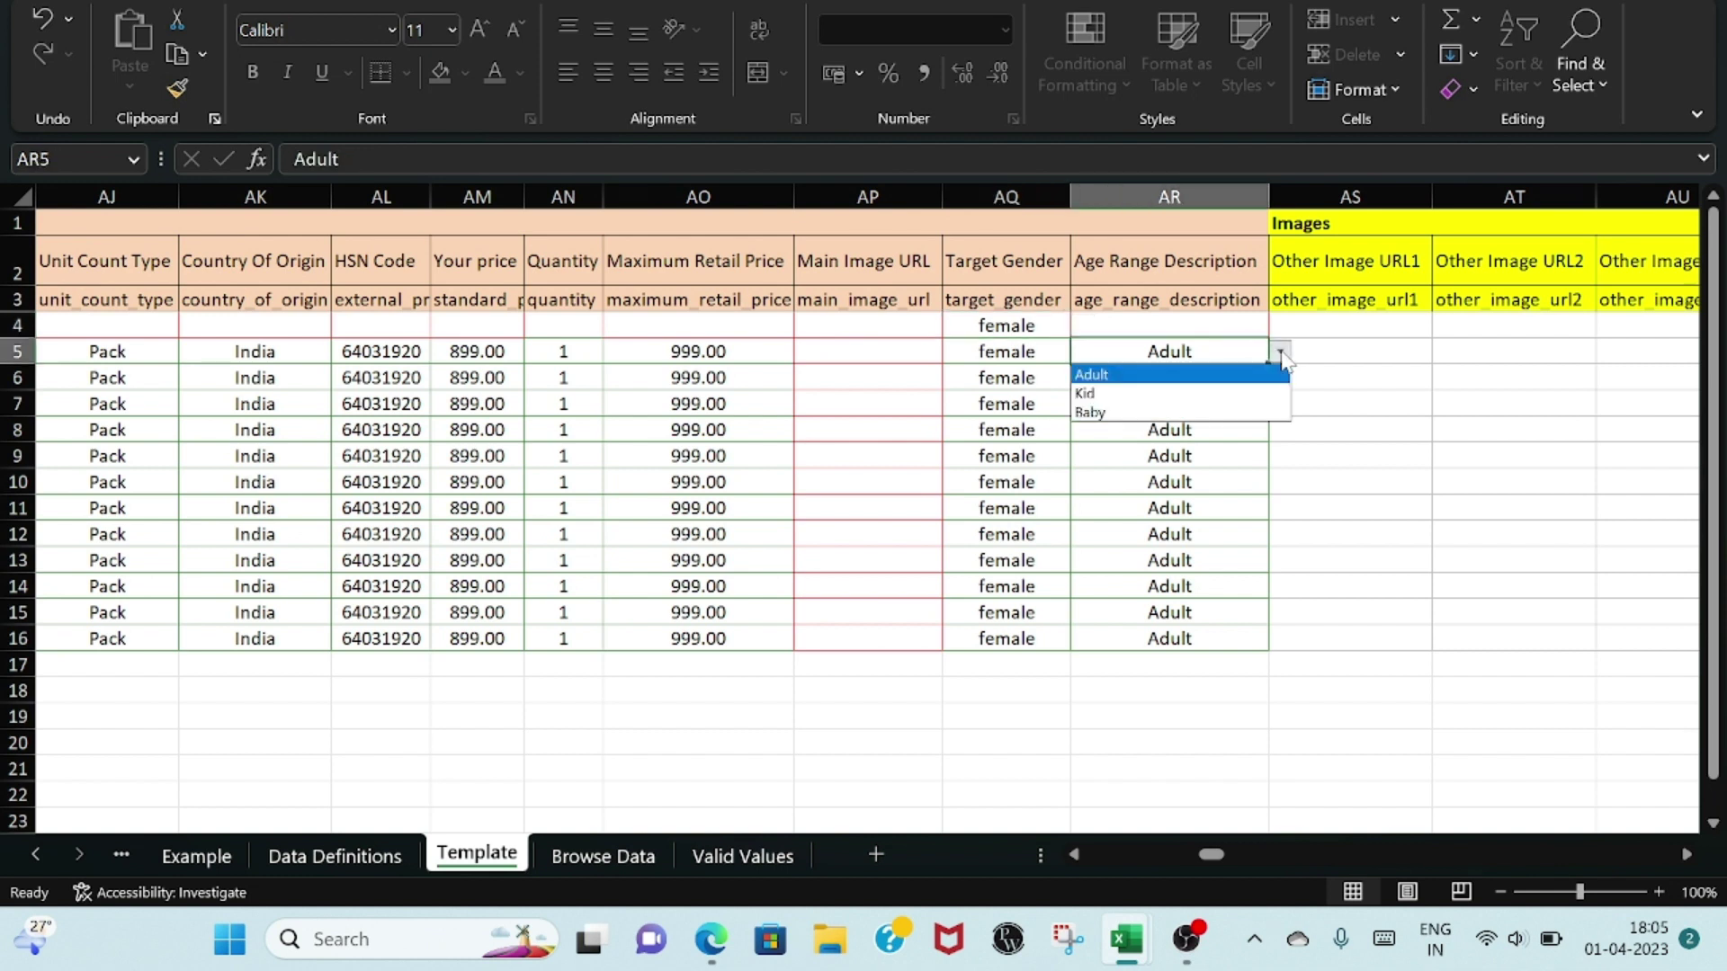
{"action": "left_click", "coordinate": [1229, 375]}
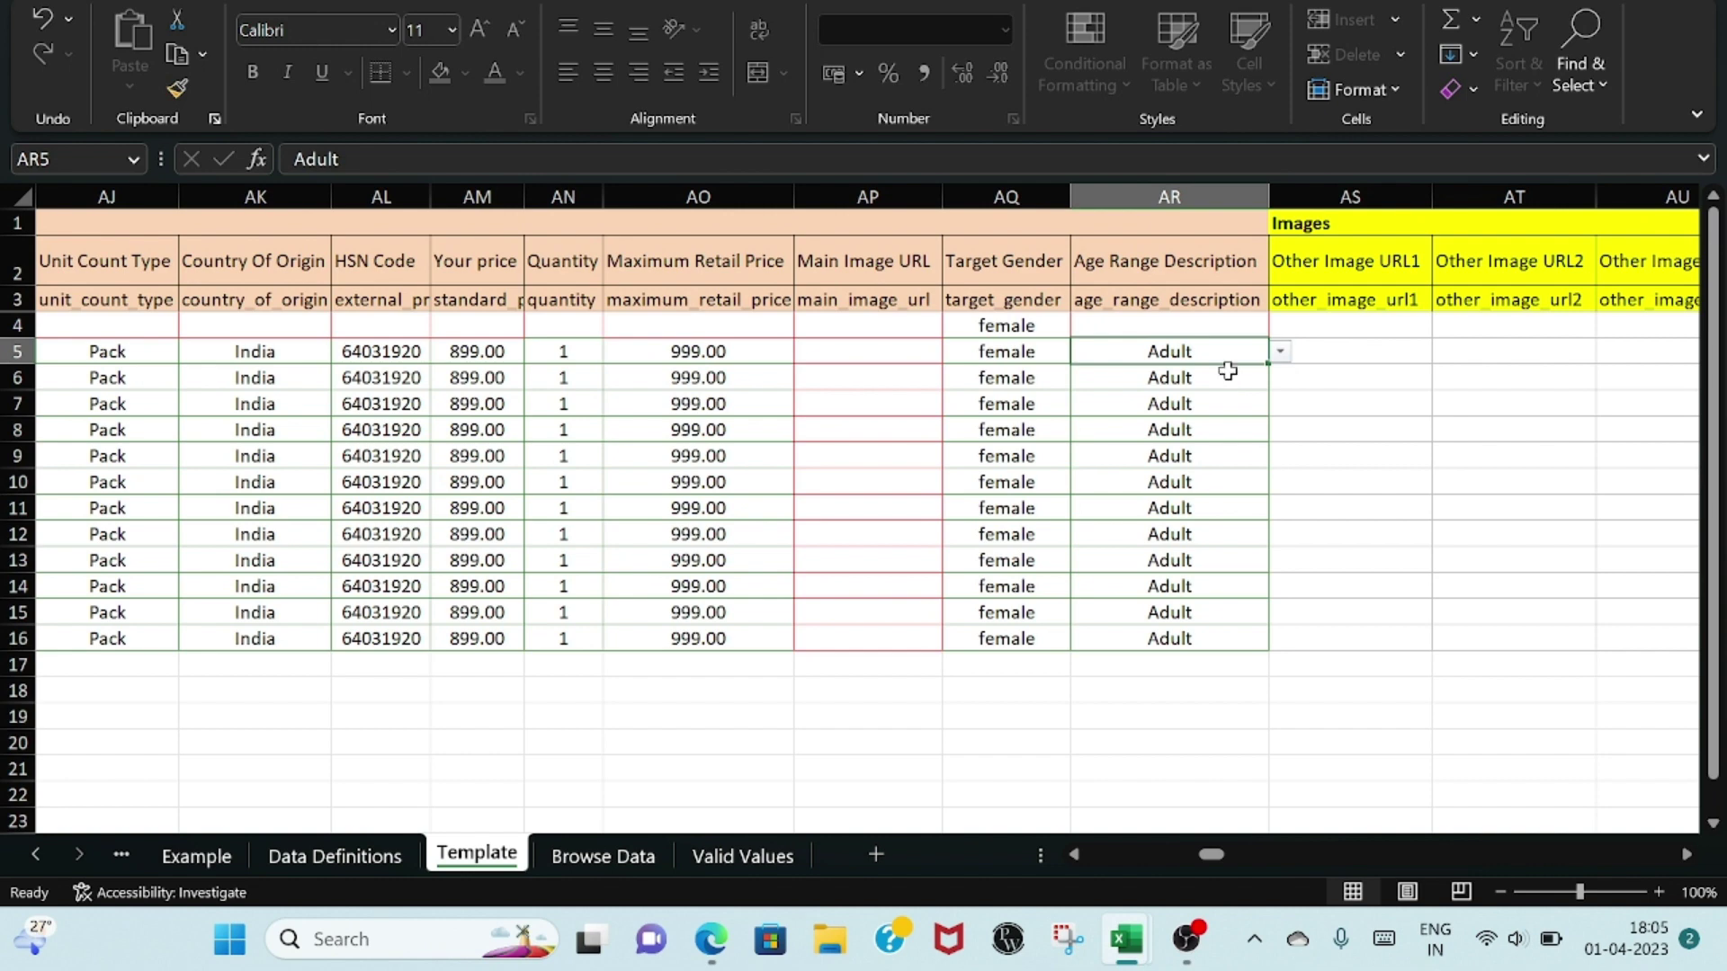
- Set the Parentage of the parent row in cell BC4 to Parent
{"action": "left_click", "coordinate": [1686, 853]}
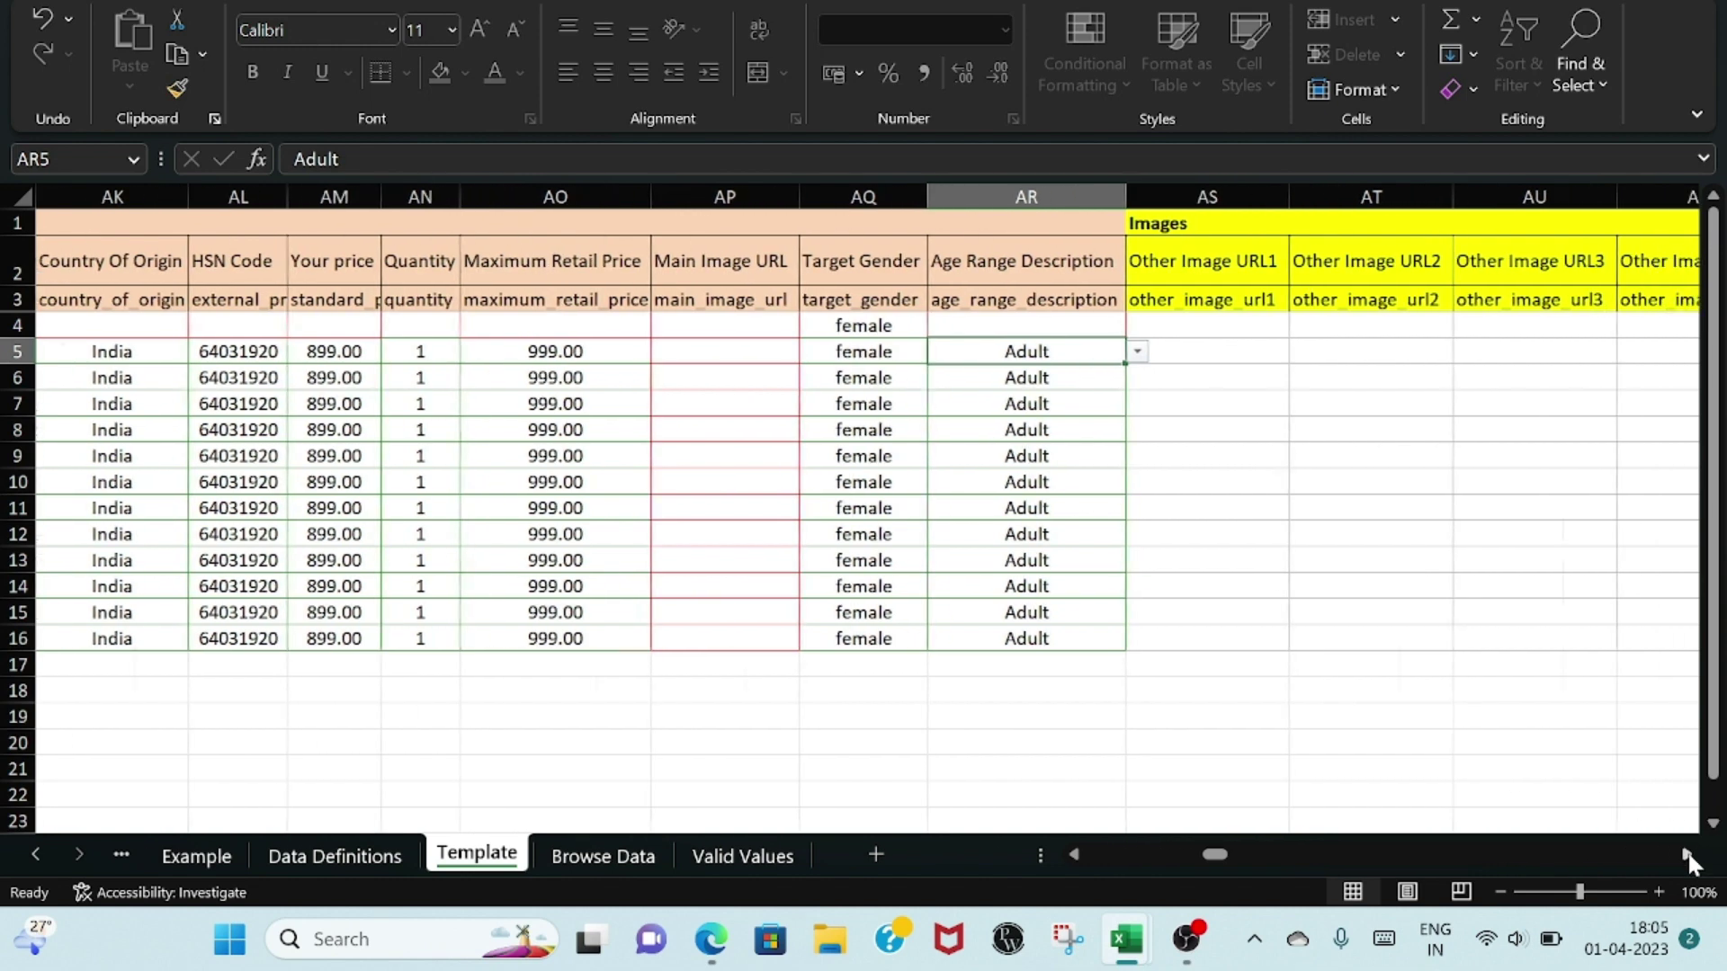
{"action": "left_click", "coordinate": [1686, 853]}
{"action": "left_click", "coordinate": [1686, 854]}
{"action": "left_click", "coordinate": [1686, 854]}
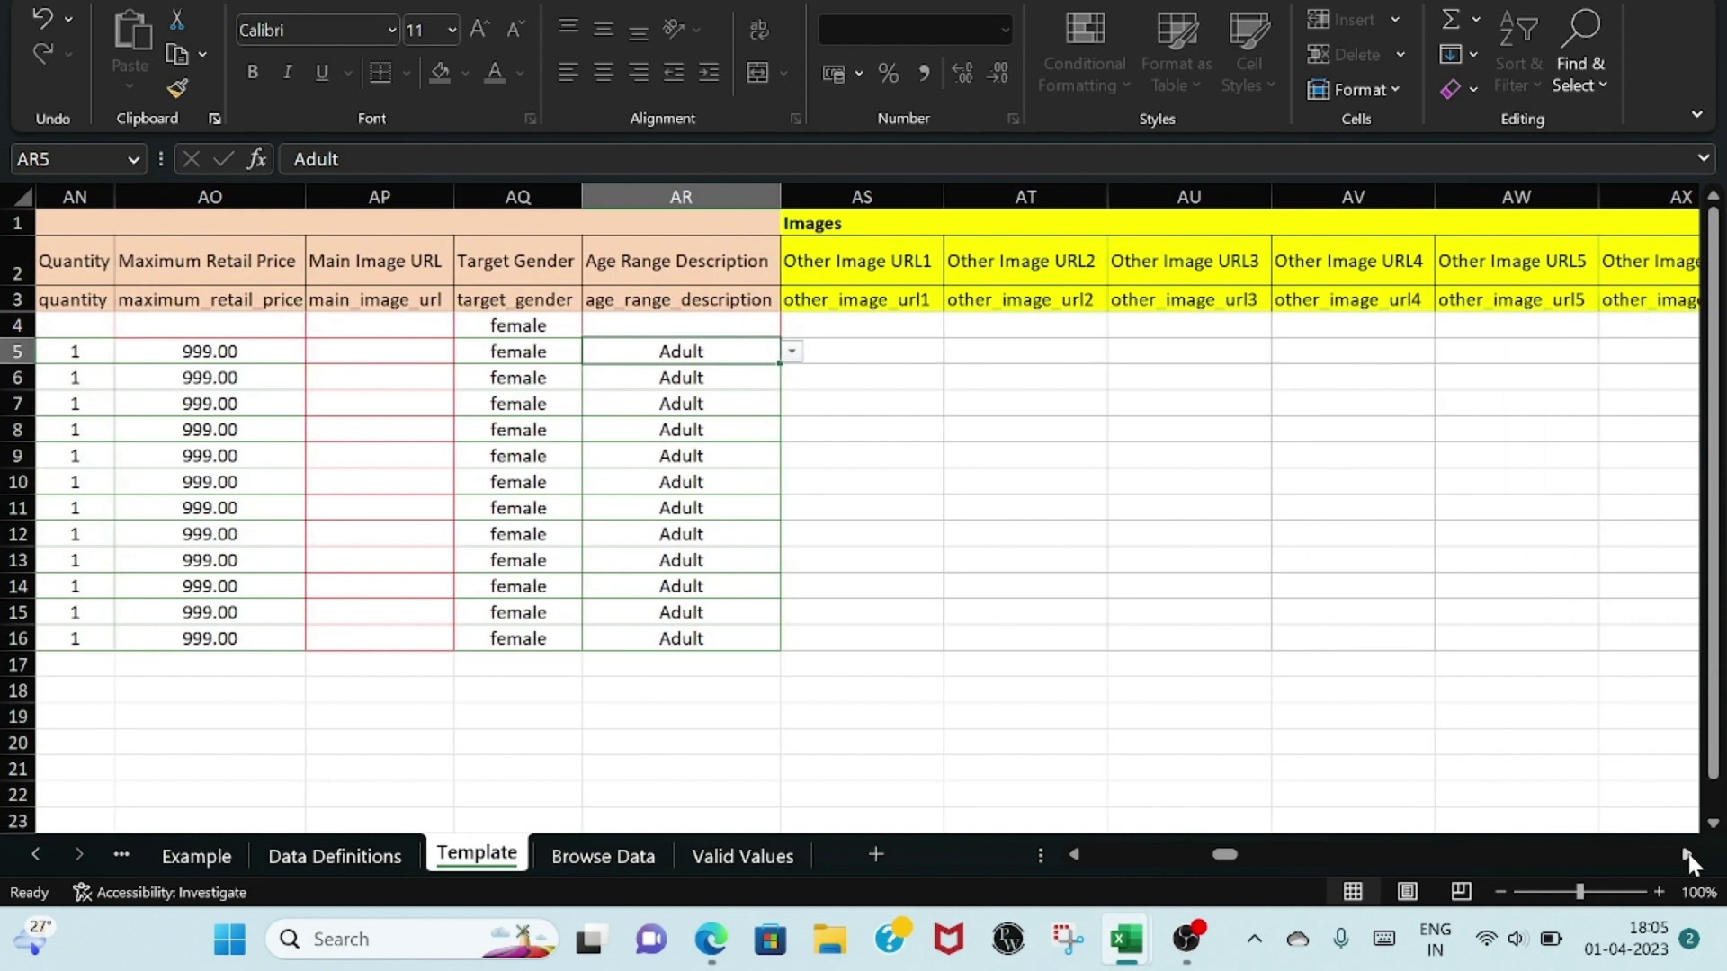
{"action": "left_click", "coordinate": [1686, 854]}
{"action": "left_click", "coordinate": [1686, 854]}
{"action": "left_click", "coordinate": [1686, 854]}
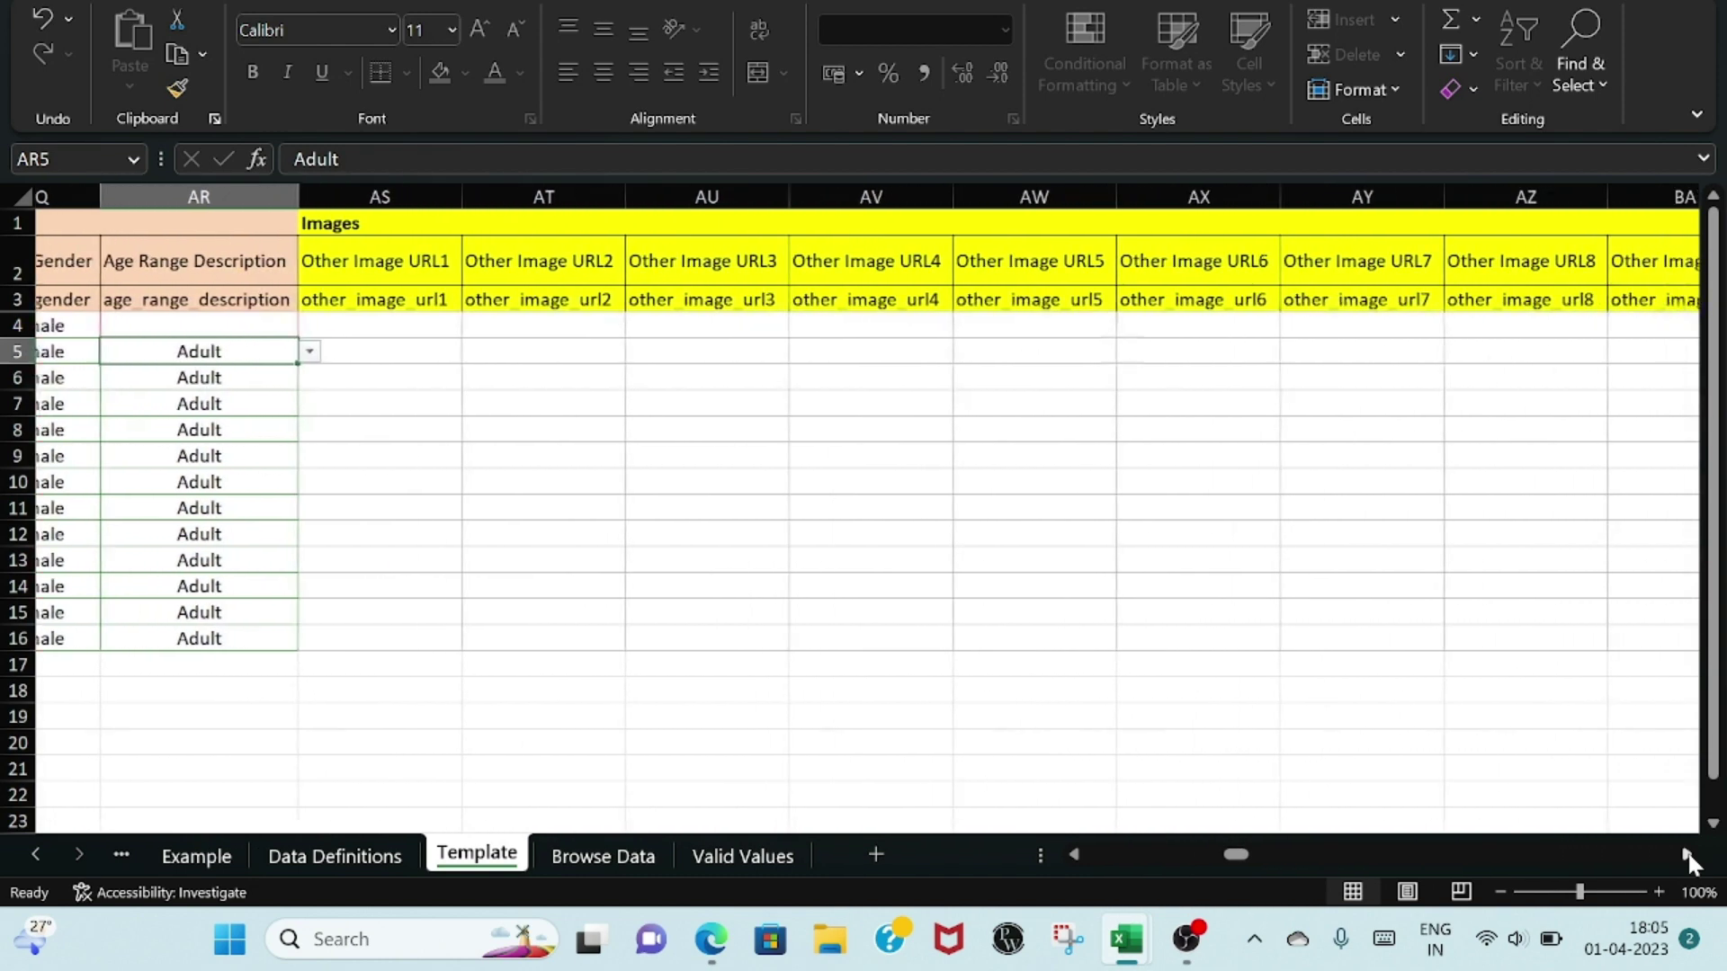
{"action": "left_click", "coordinate": [1686, 853]}
{"action": "left_click", "coordinate": [1687, 854]}
{"action": "left_click", "coordinate": [1687, 853]}
{"action": "left_click", "coordinate": [1688, 854]}
{"action": "left_click", "coordinate": [1687, 853]}
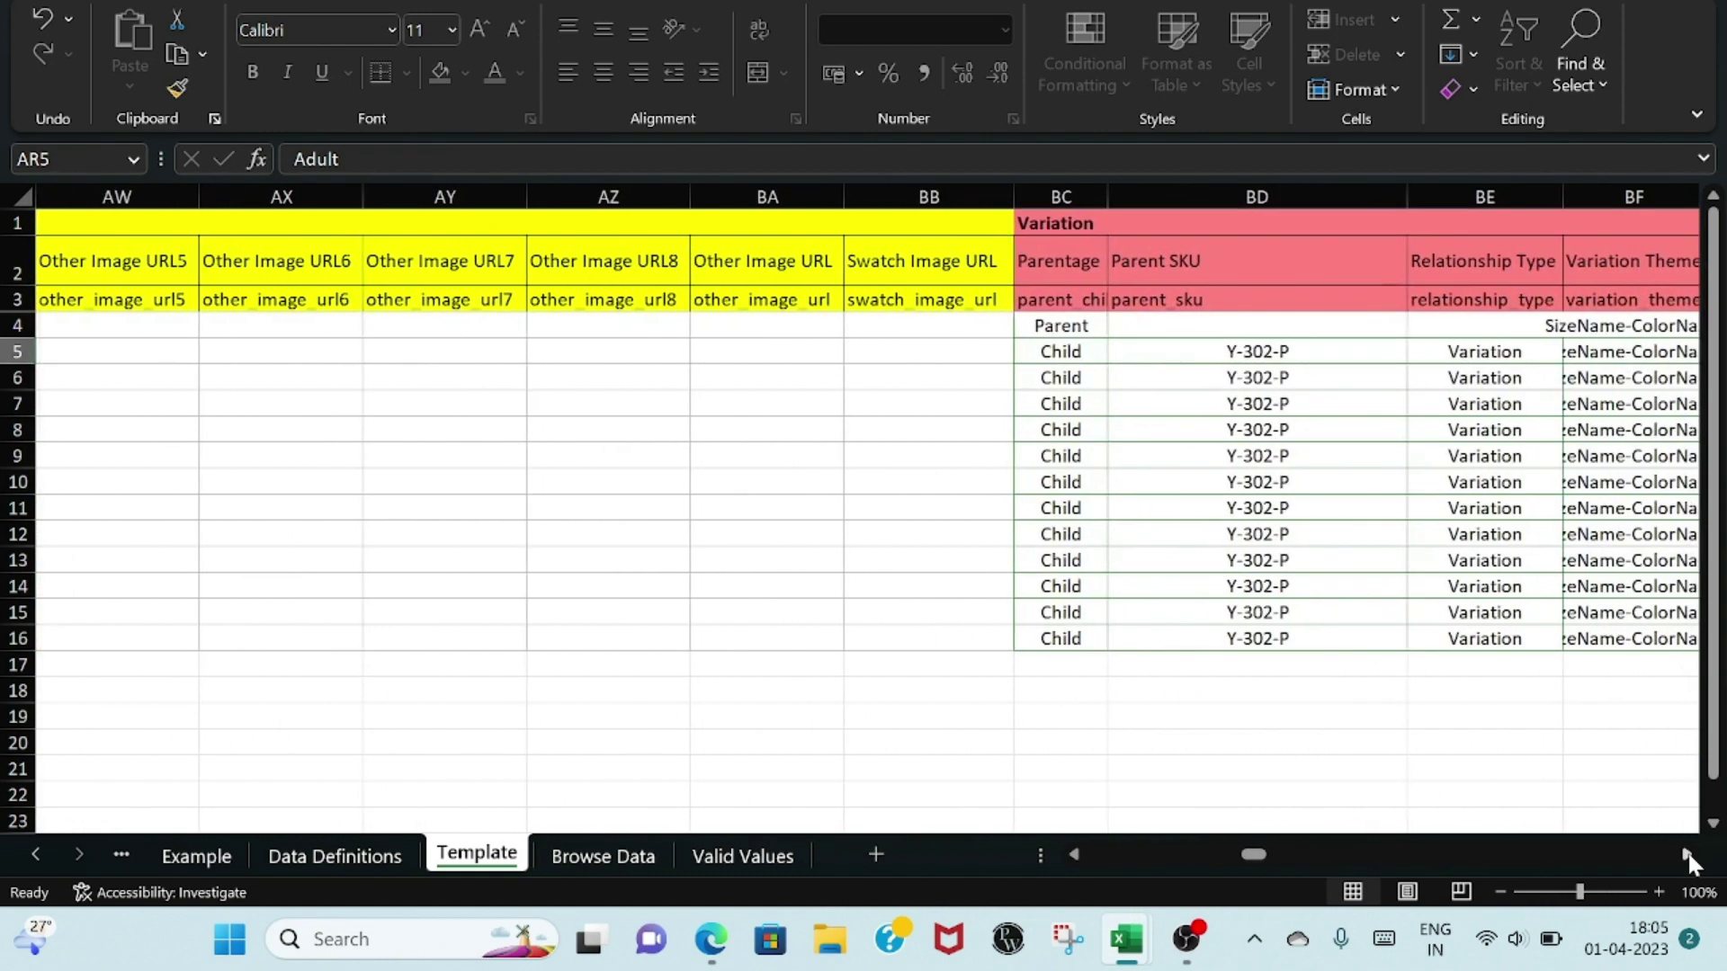
{"action": "left_click", "coordinate": [1687, 853]}
{"action": "left_click", "coordinate": [1687, 853]}
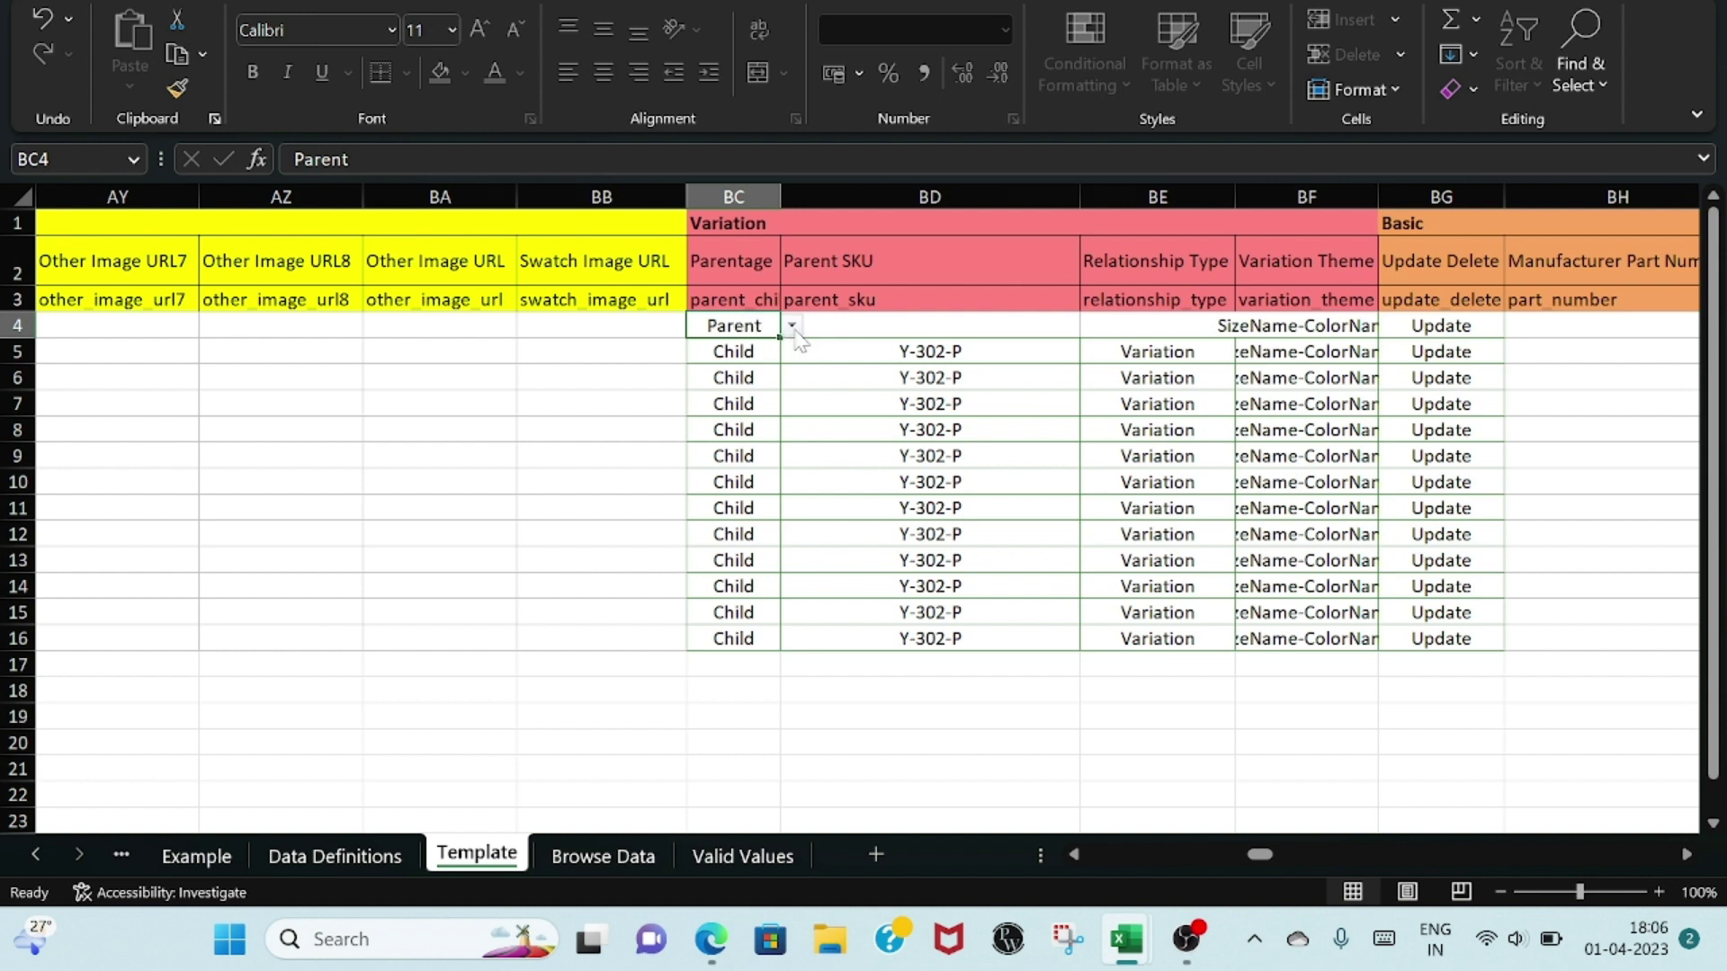
{"action": "left_click", "coordinate": [792, 328]}
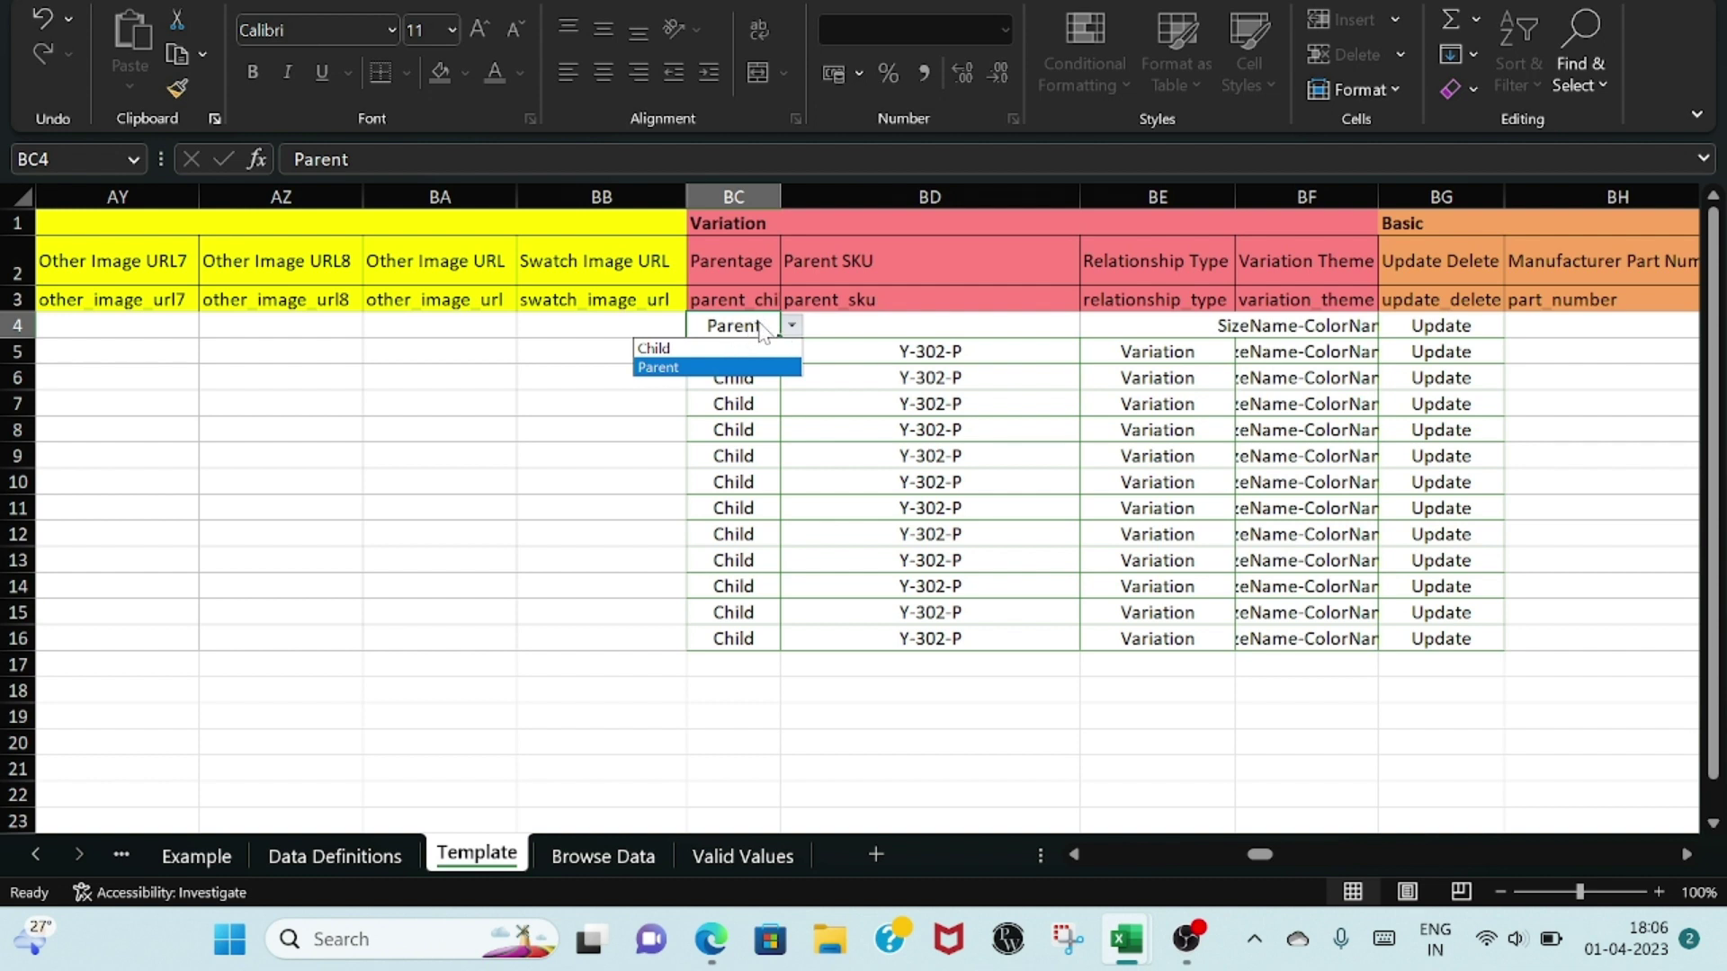
{"action": "left_click", "coordinate": [722, 367]}
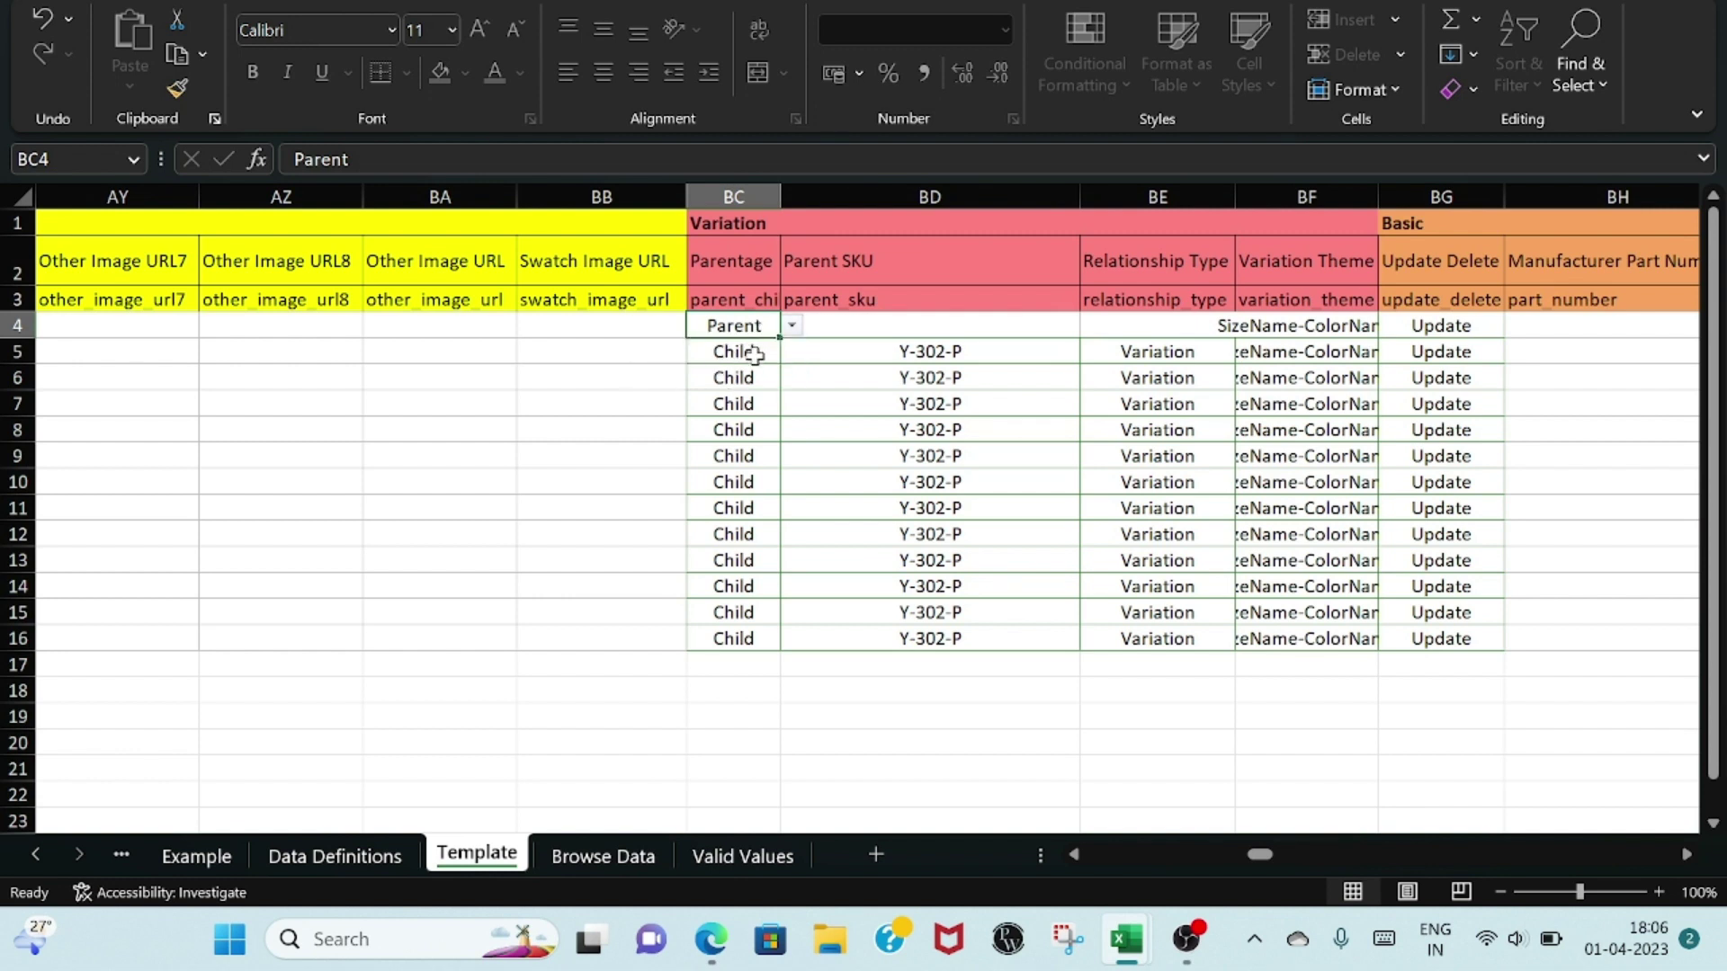
- Check the first brown variation's Parentage in BC5, Parent SKU in BD5 and Relationship Type in BE5
{"action": "left_click", "coordinate": [754, 354]}
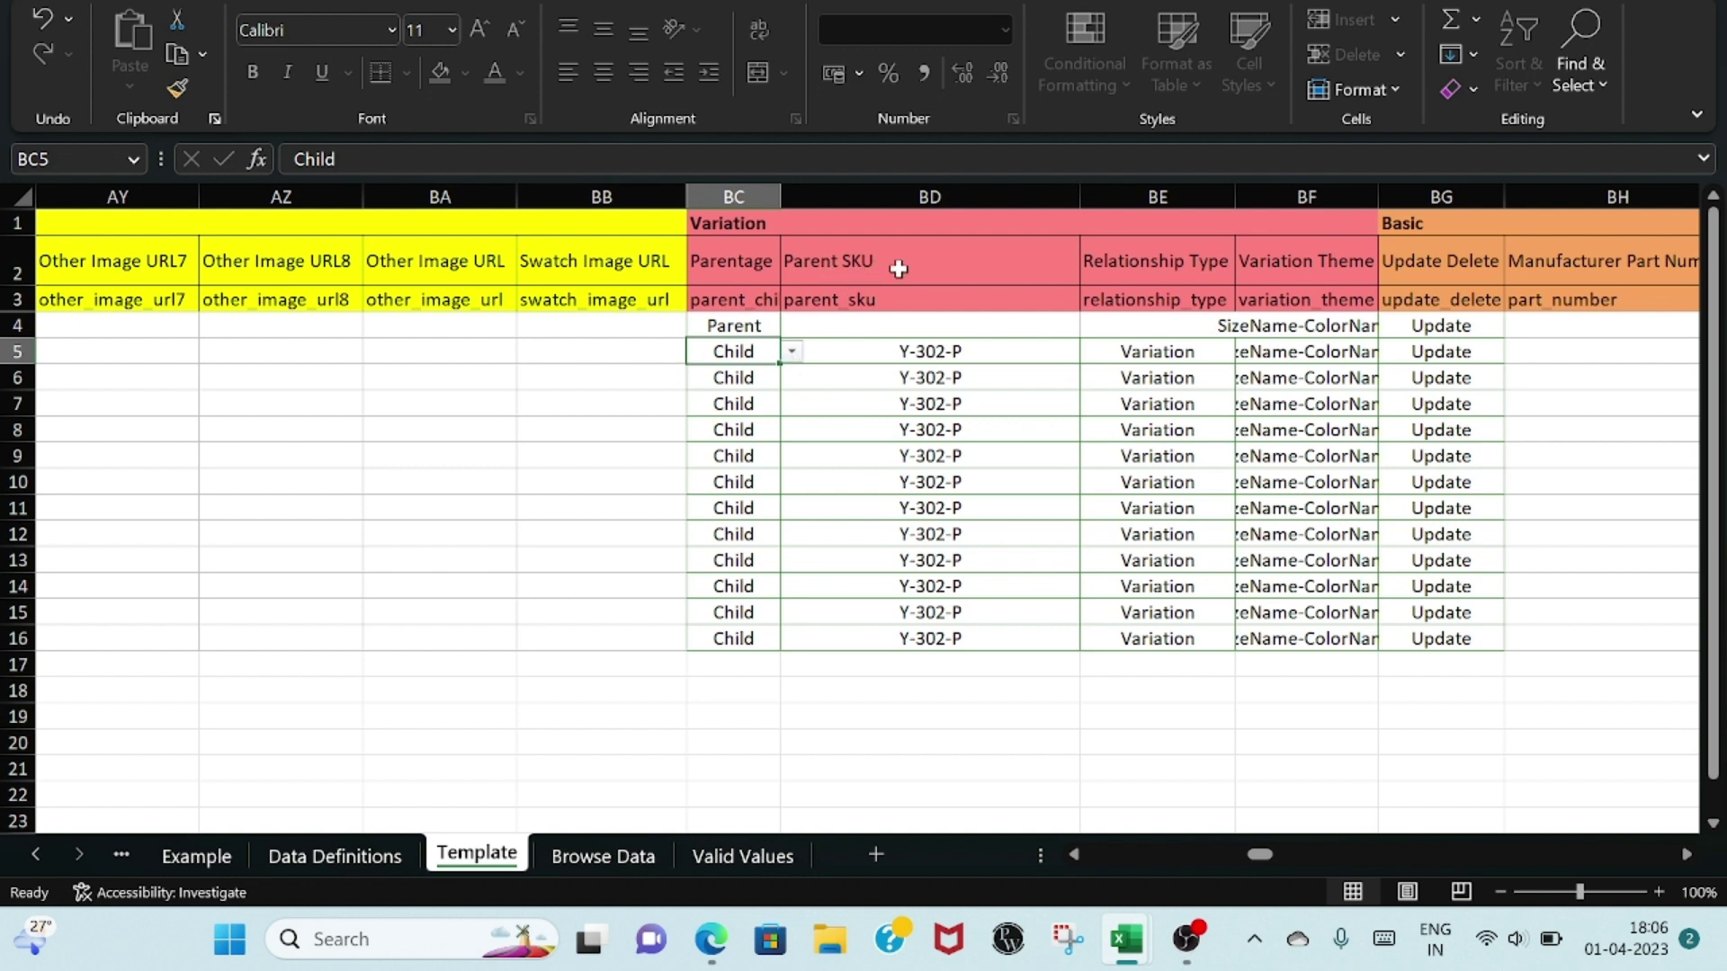
{"action": "left_click", "coordinate": [1009, 355]}
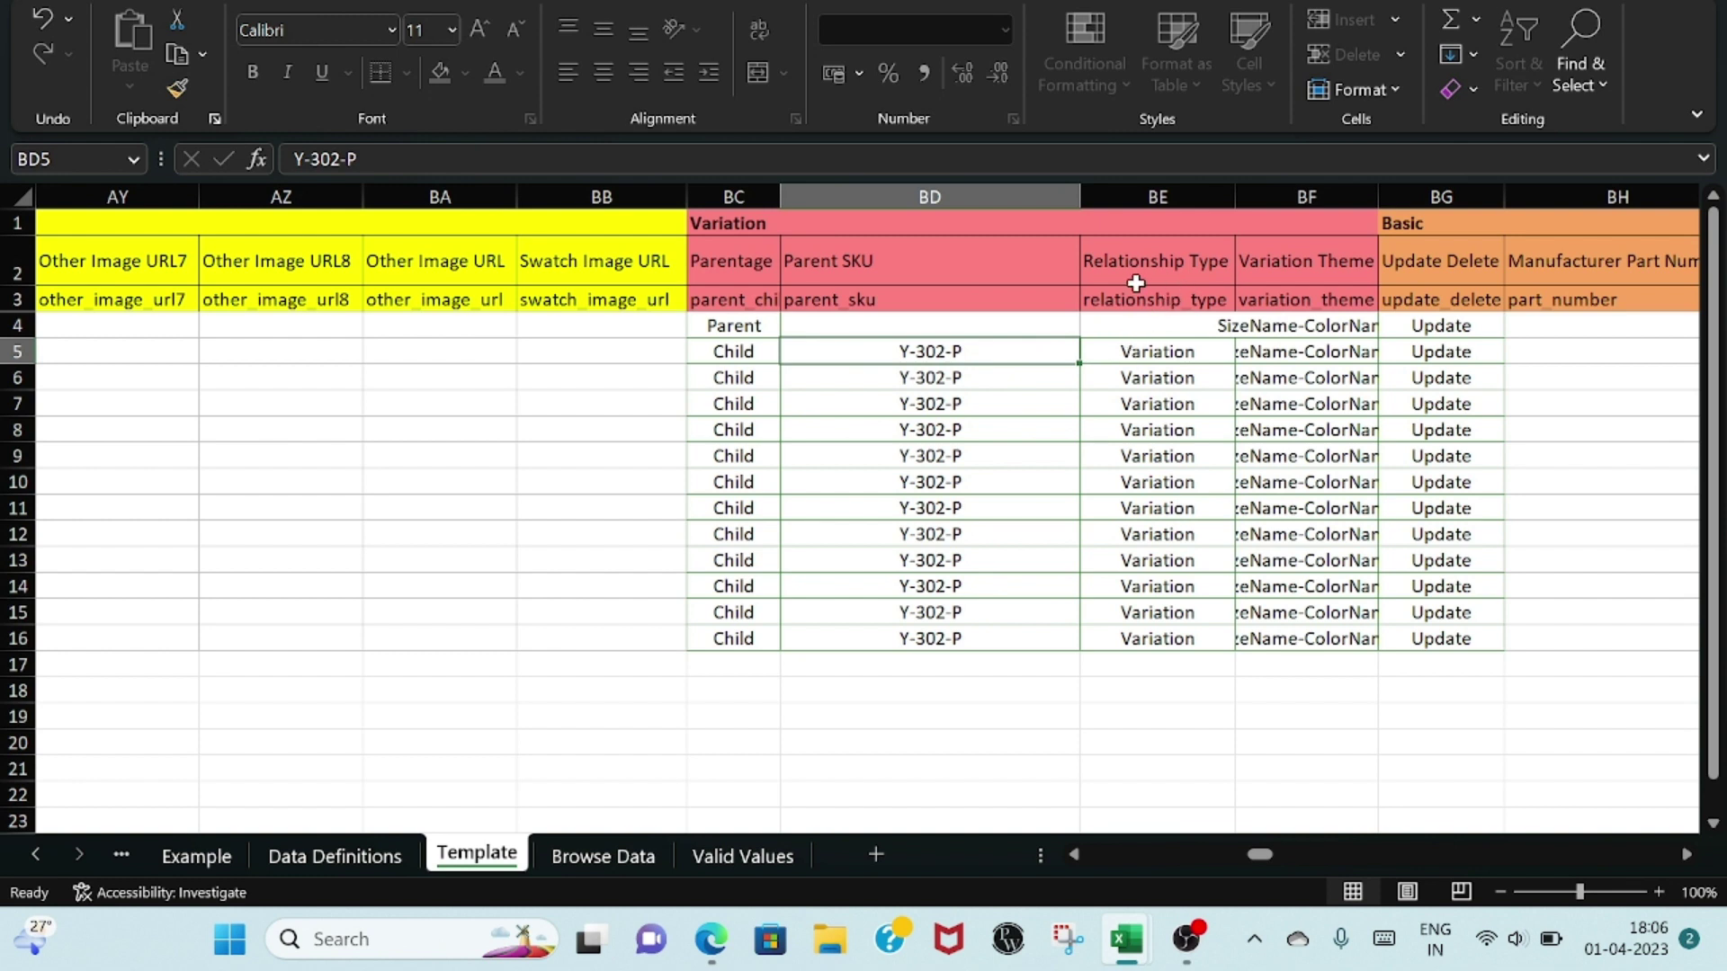
{"action": "left_click", "coordinate": [1208, 355]}
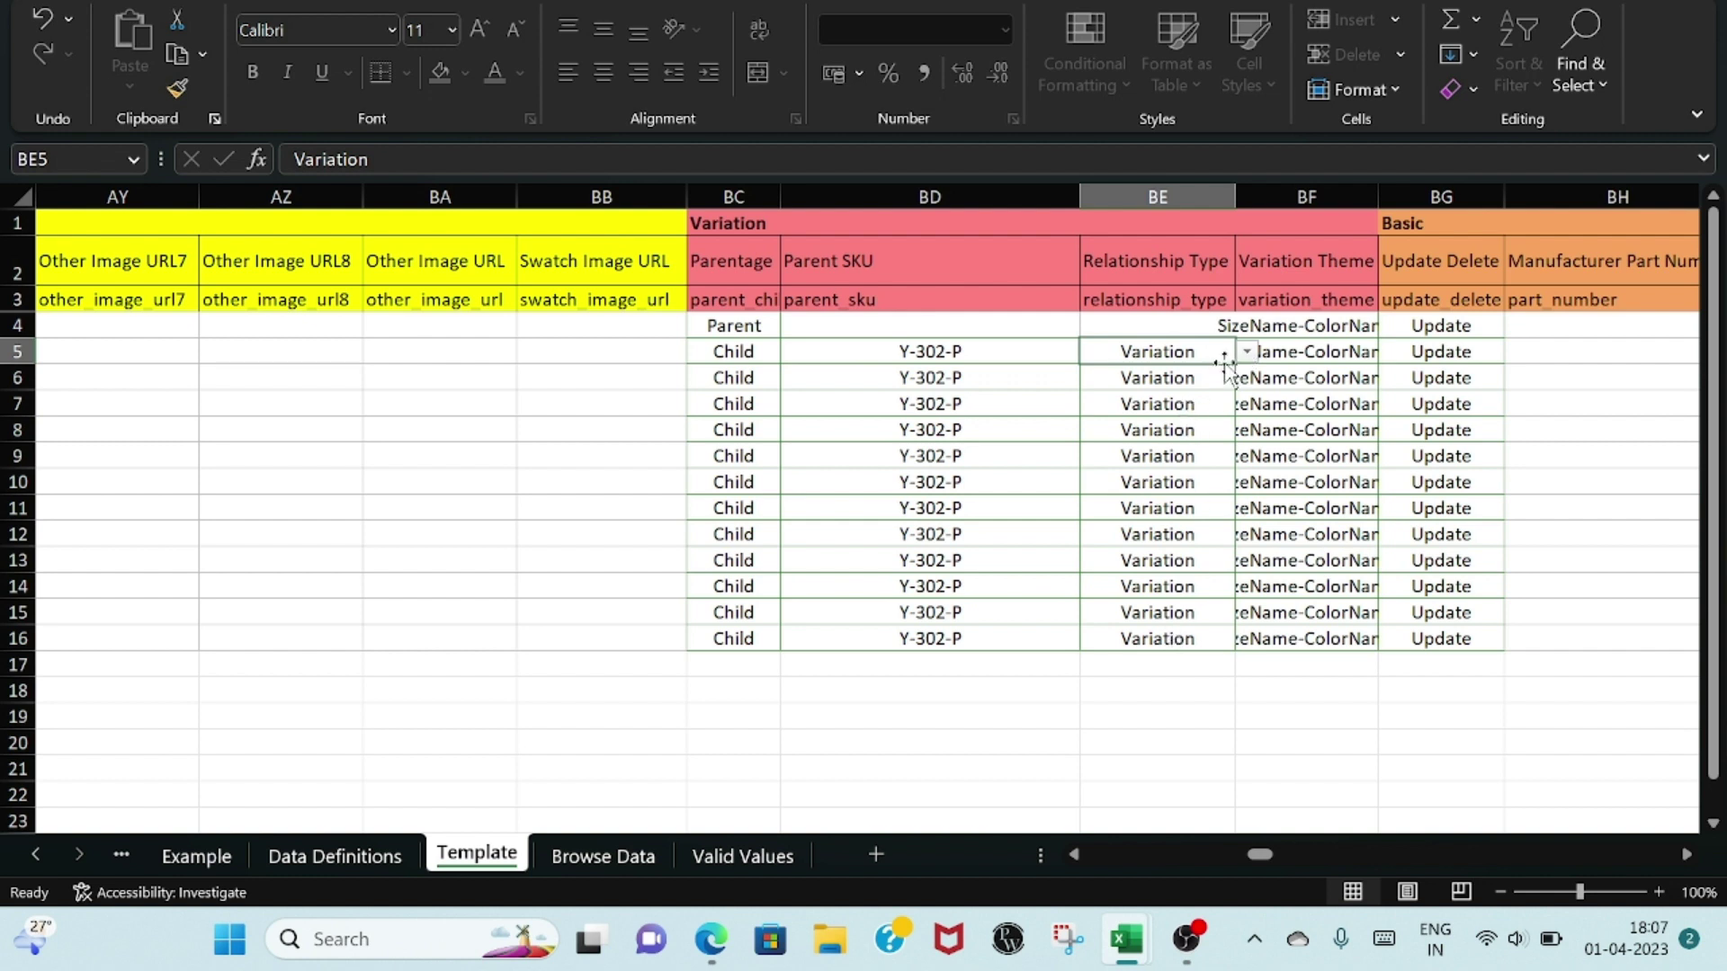
- Set the parent row's Variation Theme in cell BF4 to SizeName-ColorName
{"action": "left_click", "coordinate": [1321, 330]}
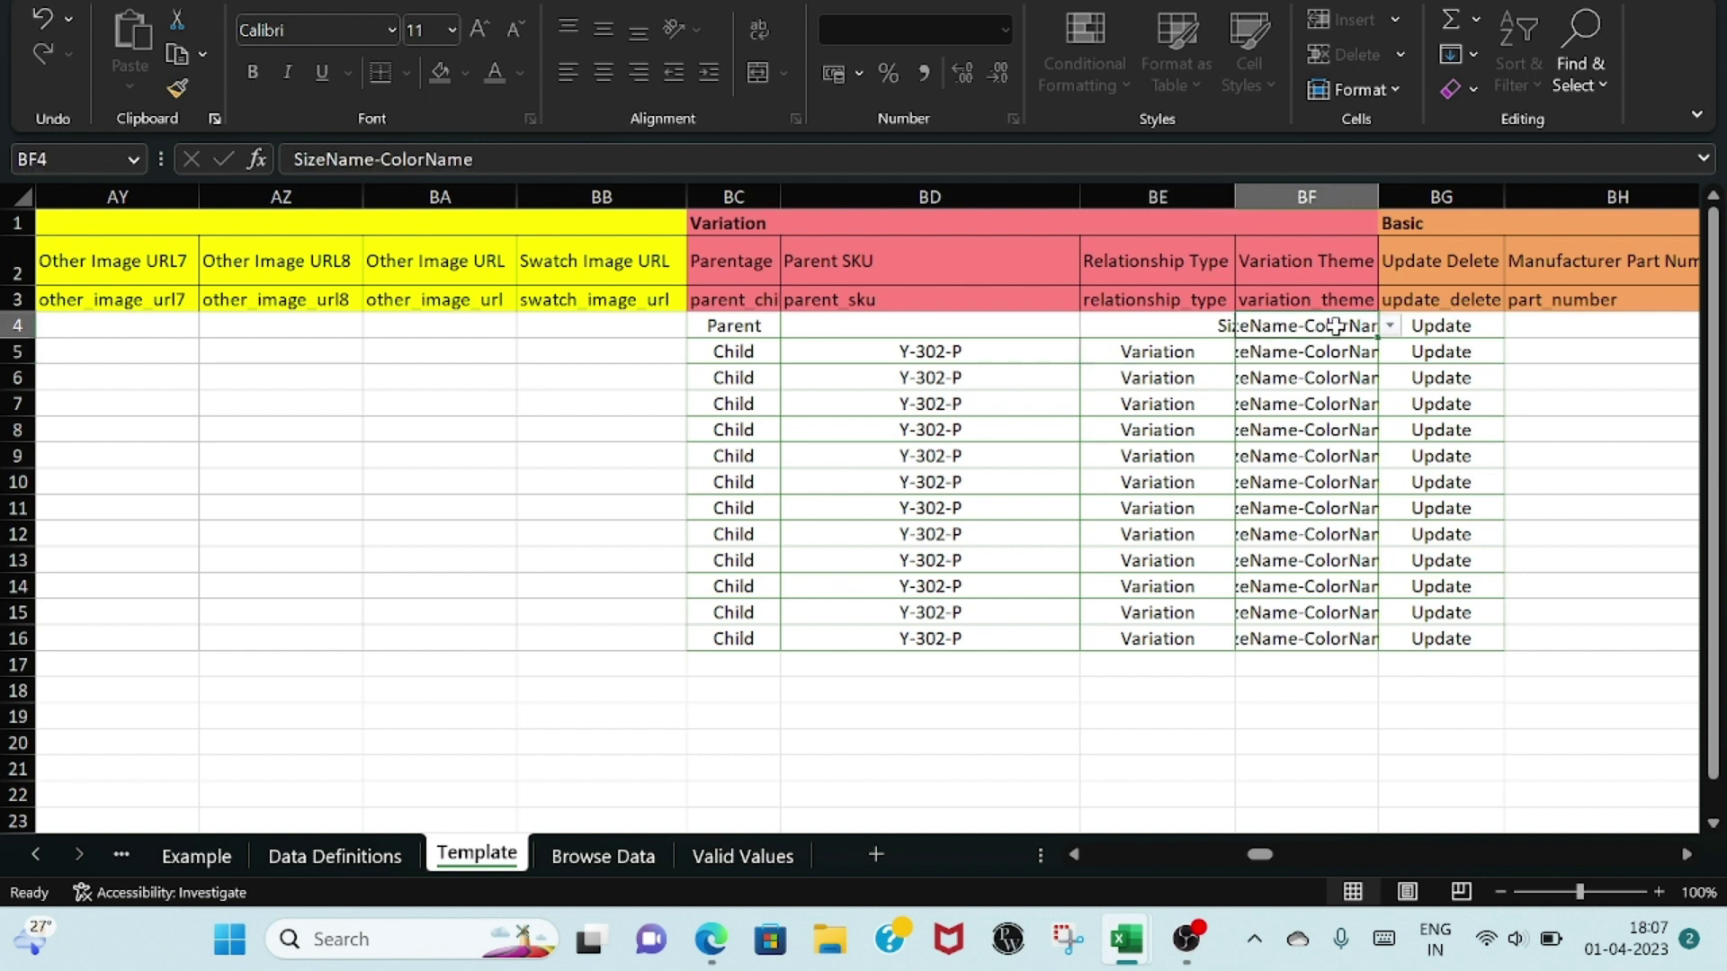
{"action": "left_click", "coordinate": [1391, 327]}
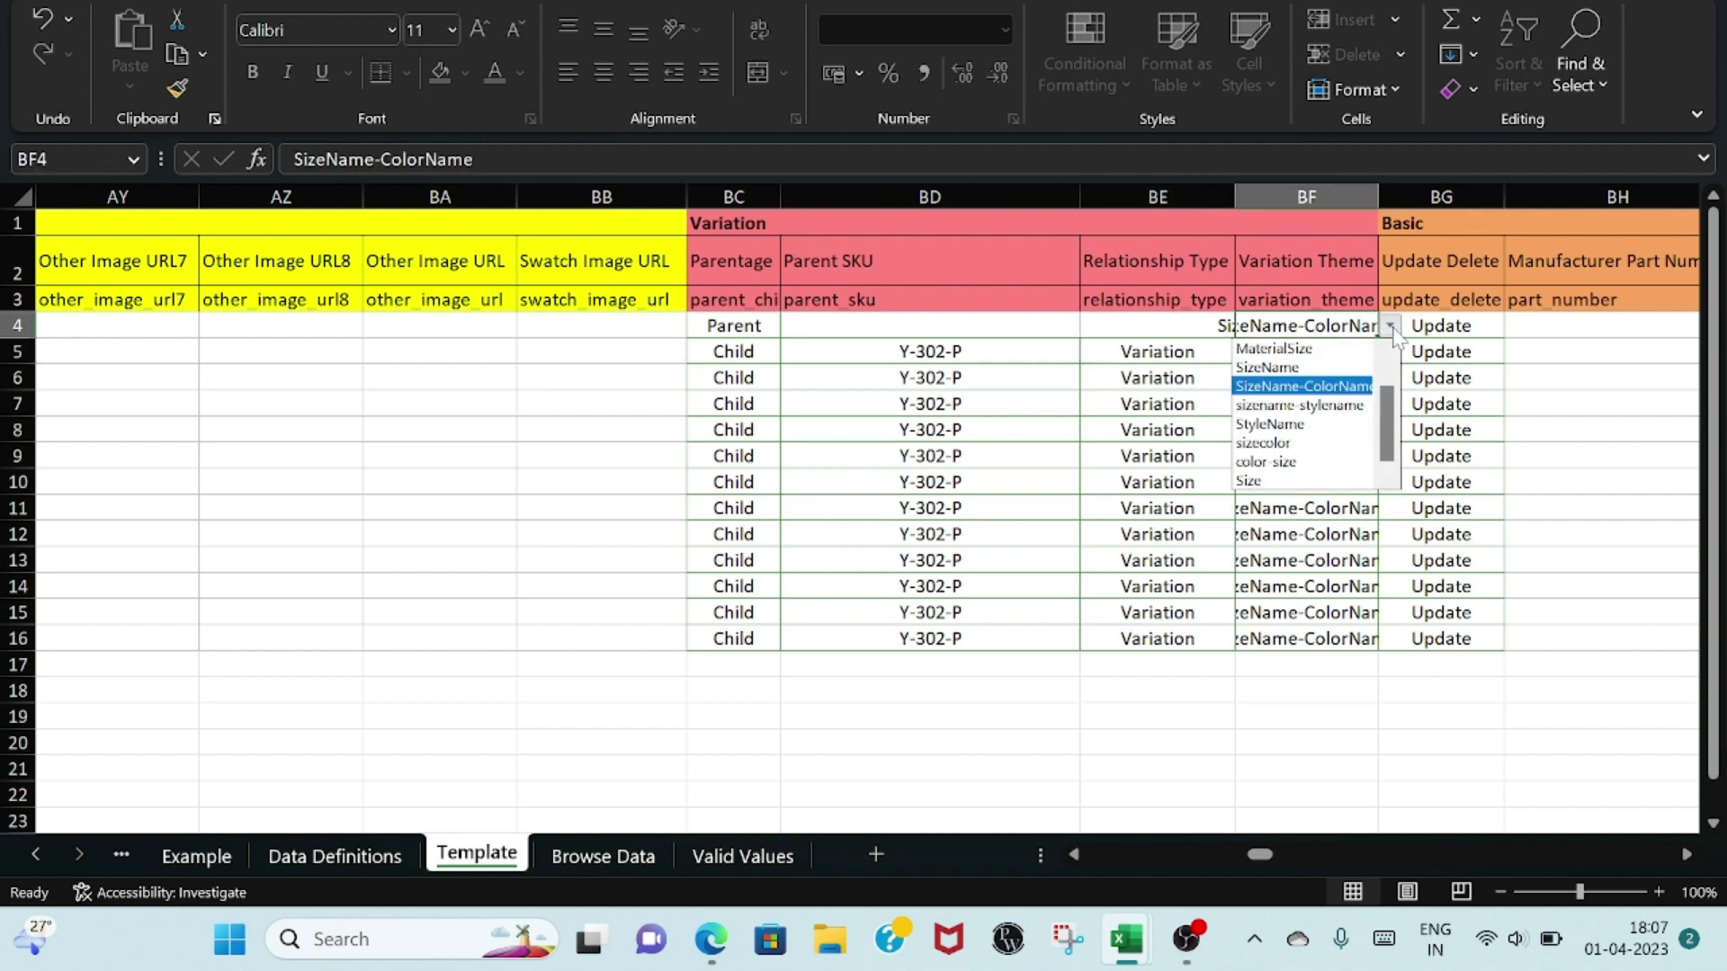
{"action": "left_click", "coordinate": [1343, 385]}
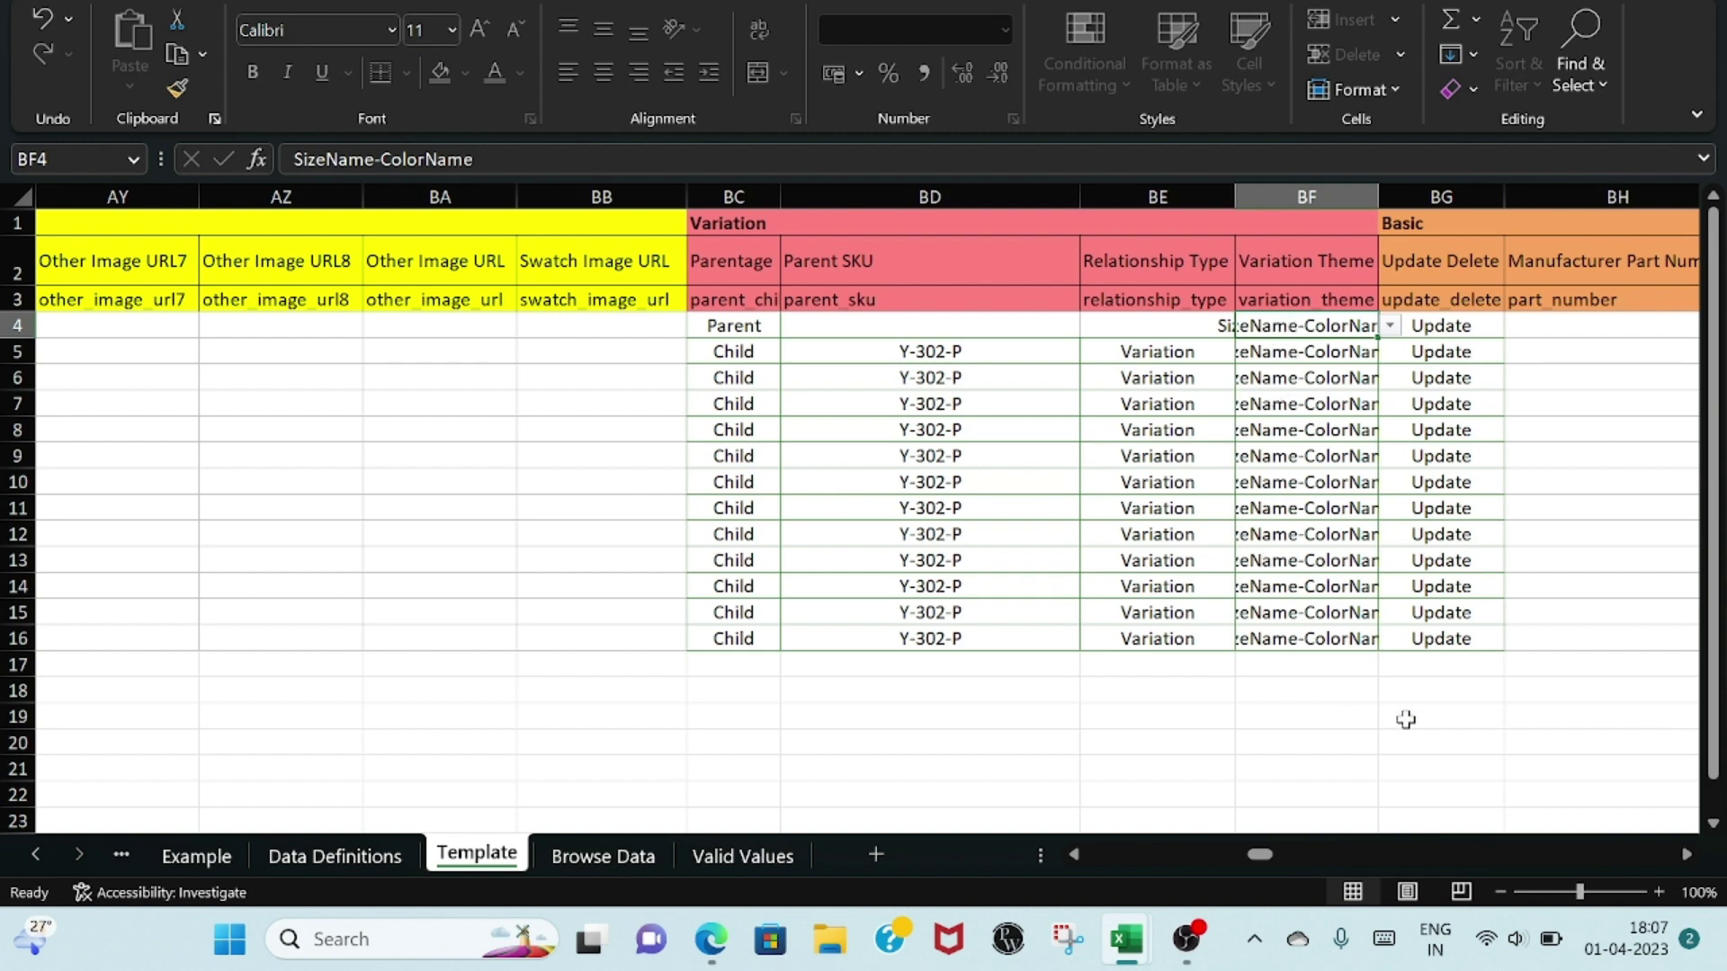
- Set the parent row's Update Delete value in cell BG4 to Update
{"action": "left_click", "coordinate": [1687, 861]}
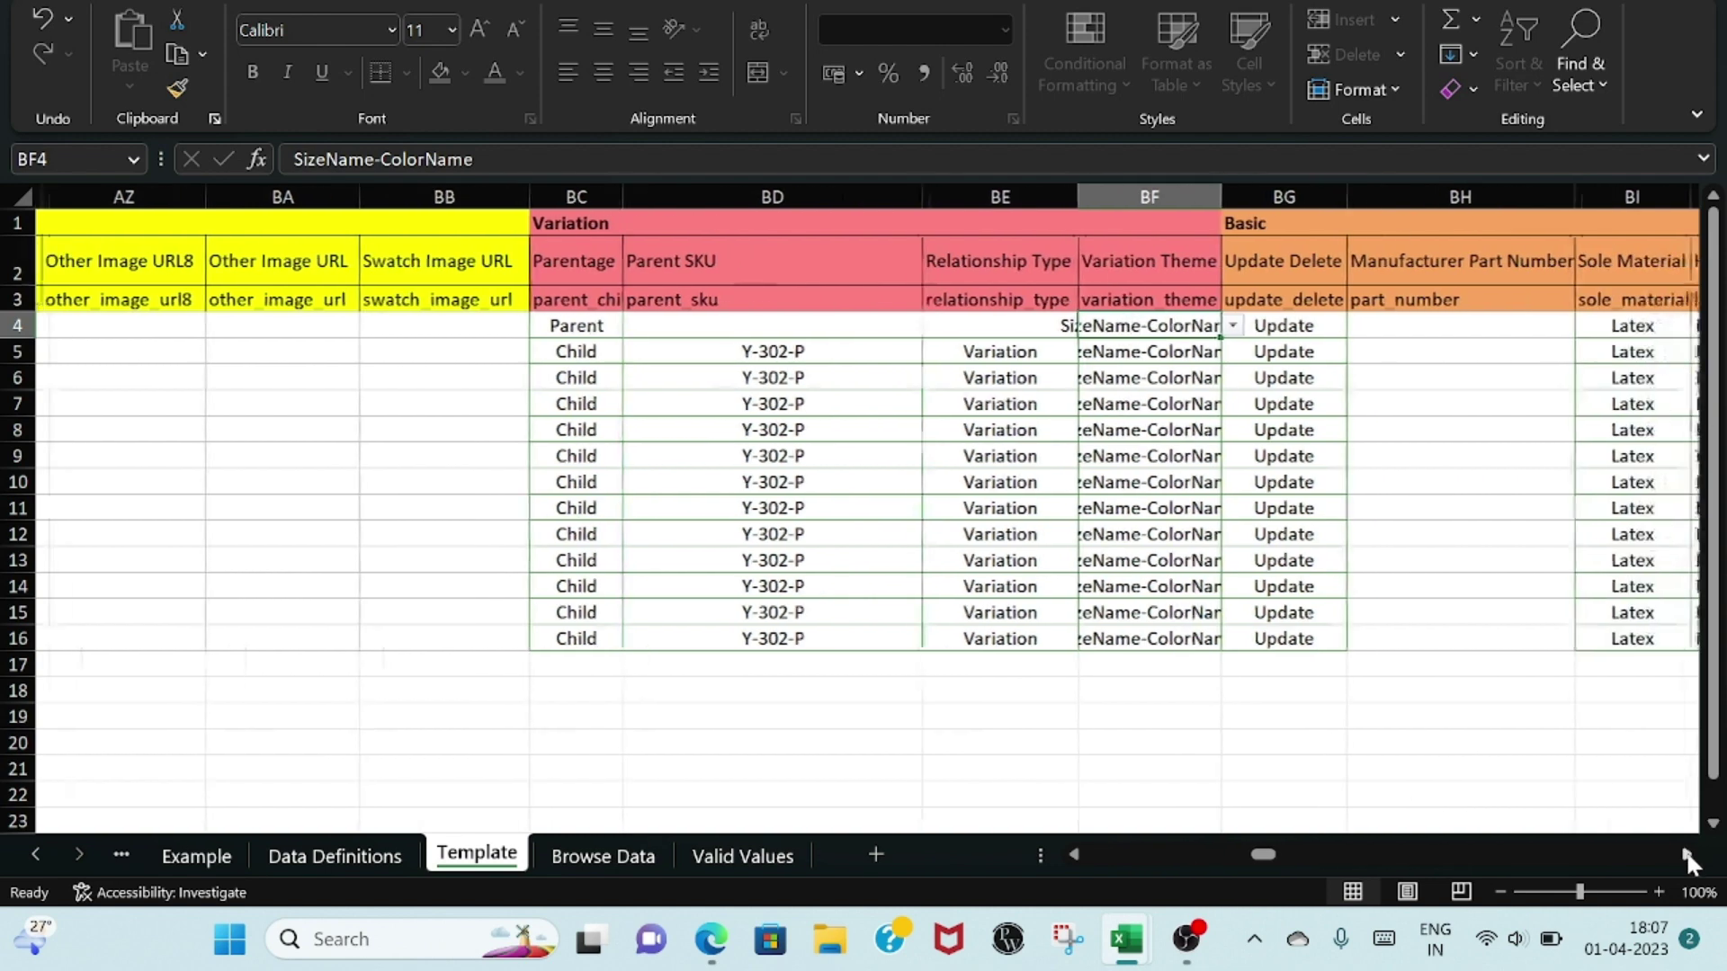
{"action": "left_click", "coordinate": [1687, 861]}
{"action": "left_click", "coordinate": [1687, 861]}
{"action": "left_click", "coordinate": [1687, 860]}
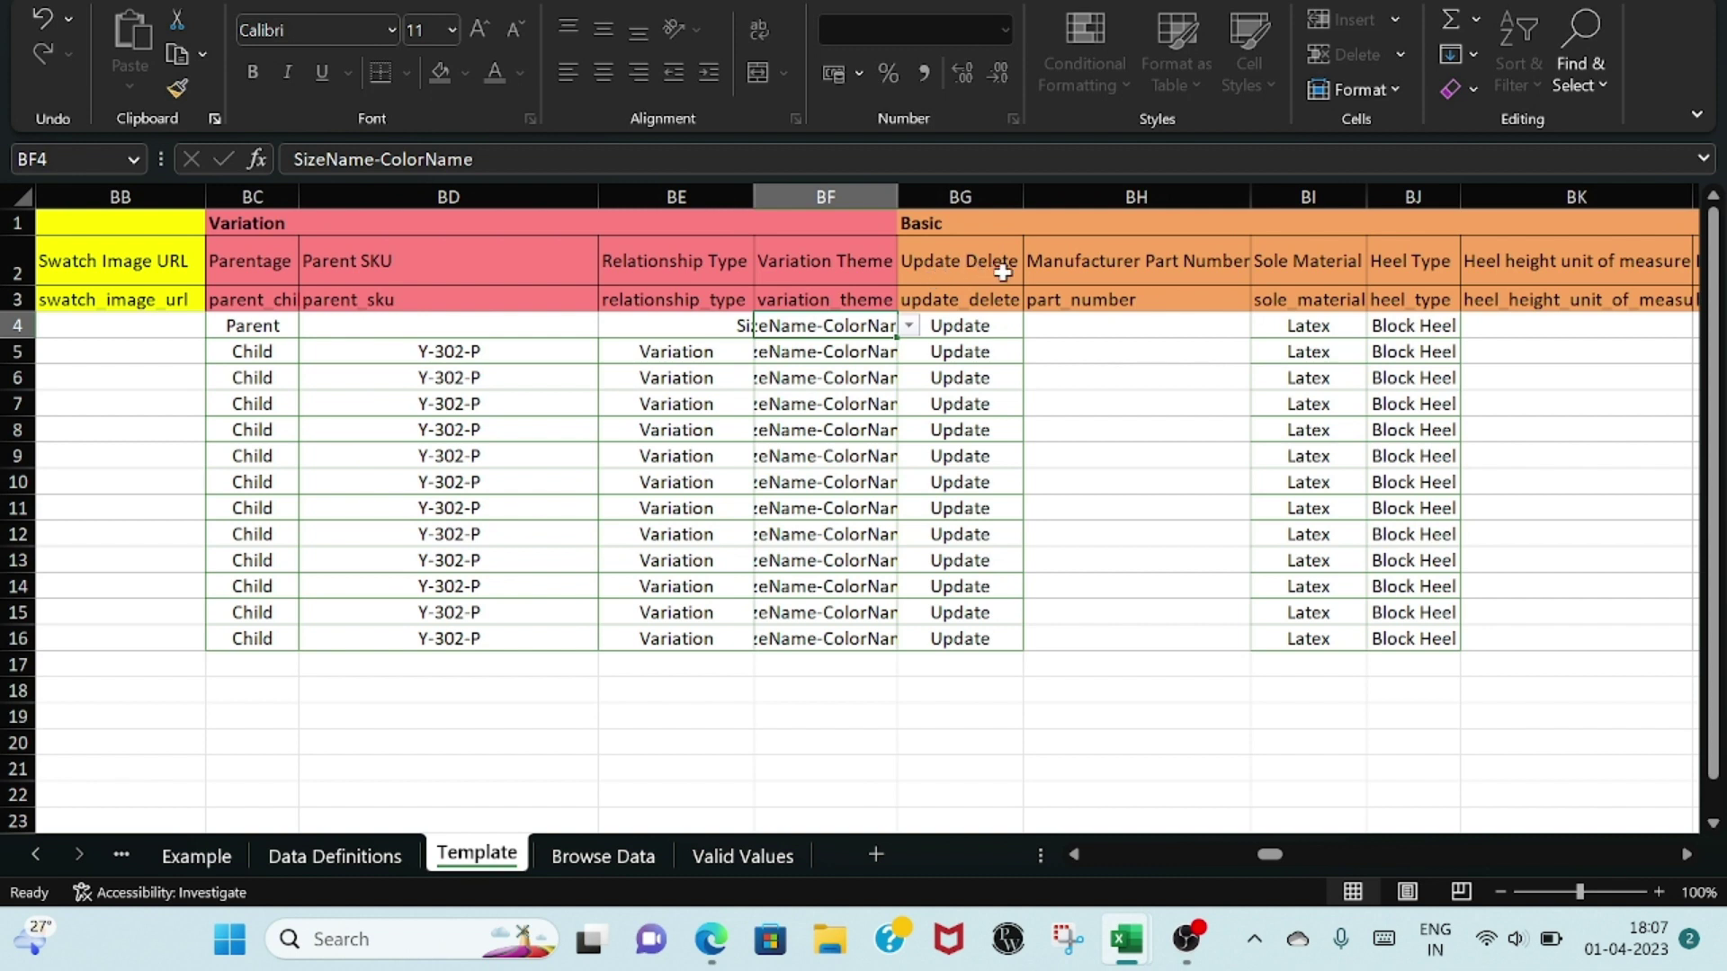
{"action": "left_click", "coordinate": [989, 330]}
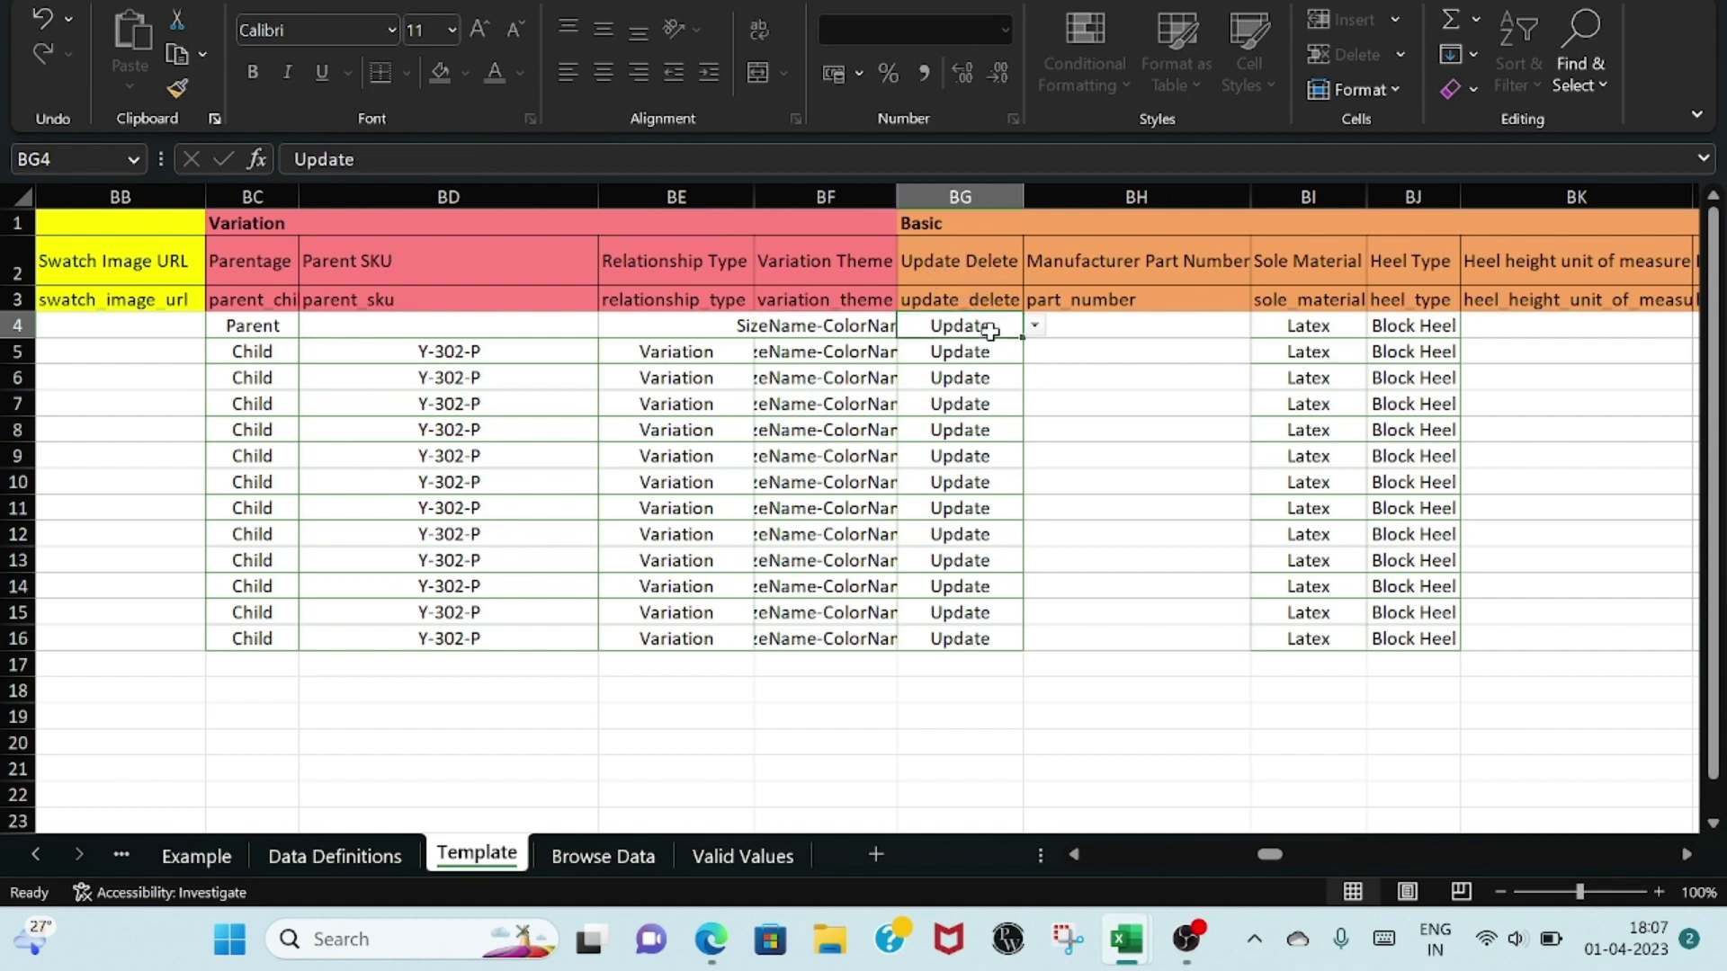
{"action": "left_click", "coordinate": [1035, 329]}
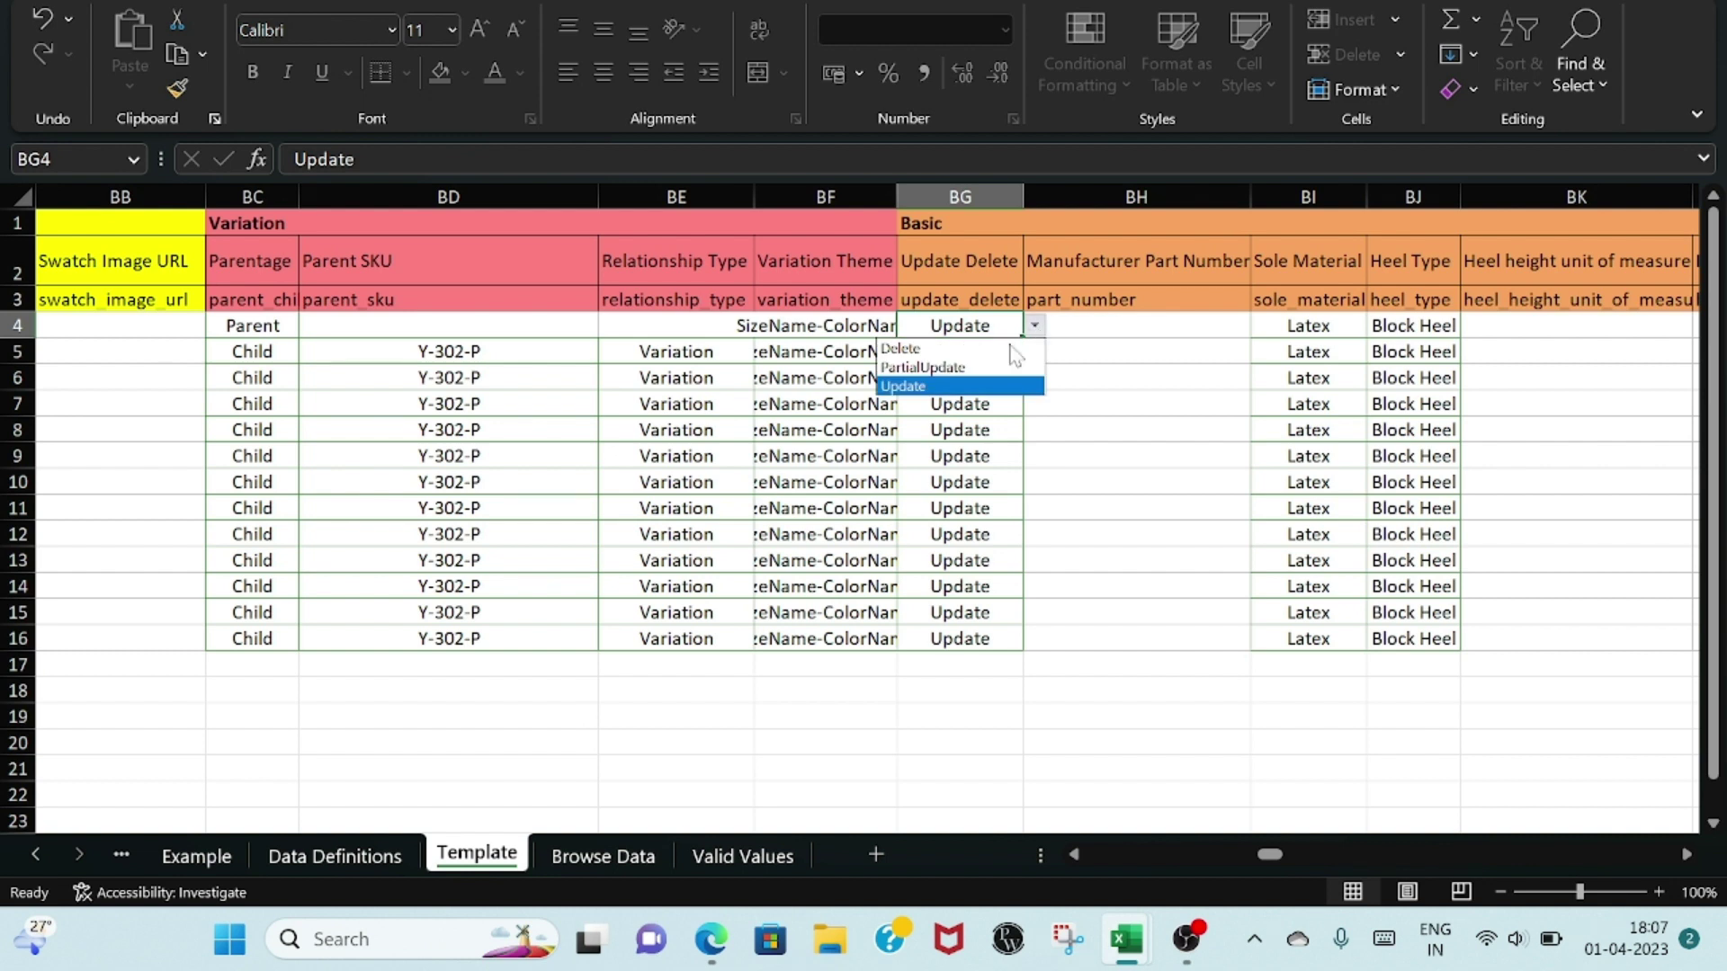
{"action": "left_click", "coordinate": [961, 387]}
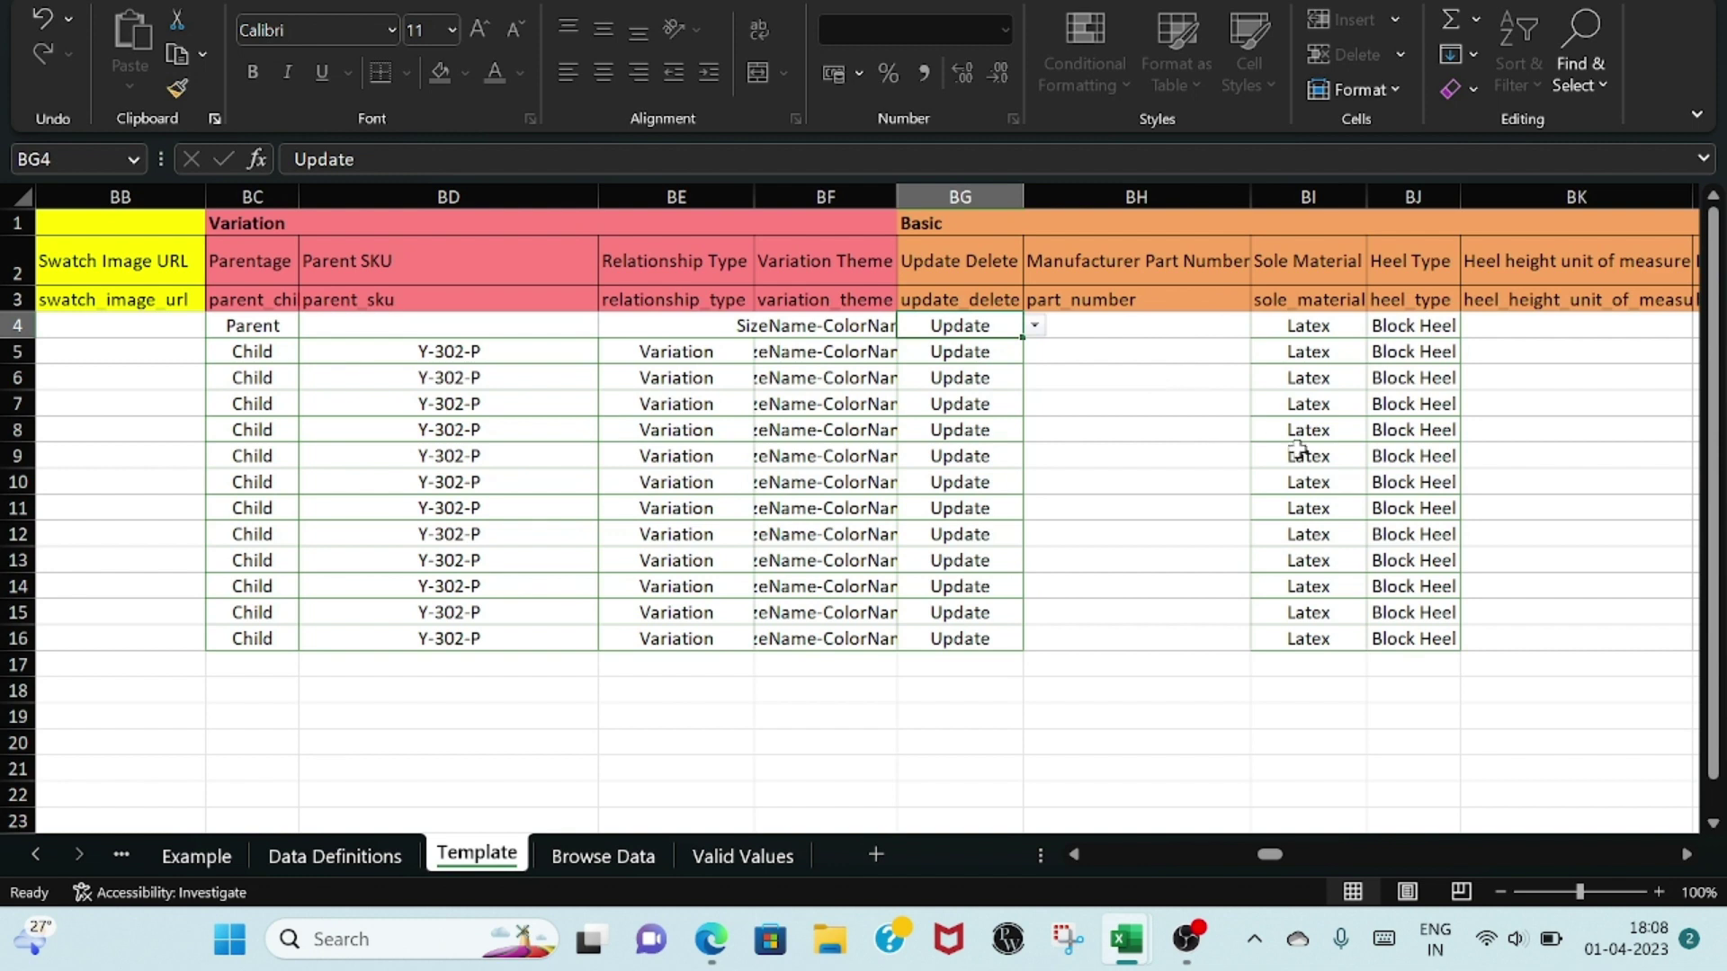
- Check the parent row's Sole Material in BI4 and Heel Type in BJ4, and the first variation's Shoe Size Gender in BM5
{"action": "left_click", "coordinate": [1335, 331]}
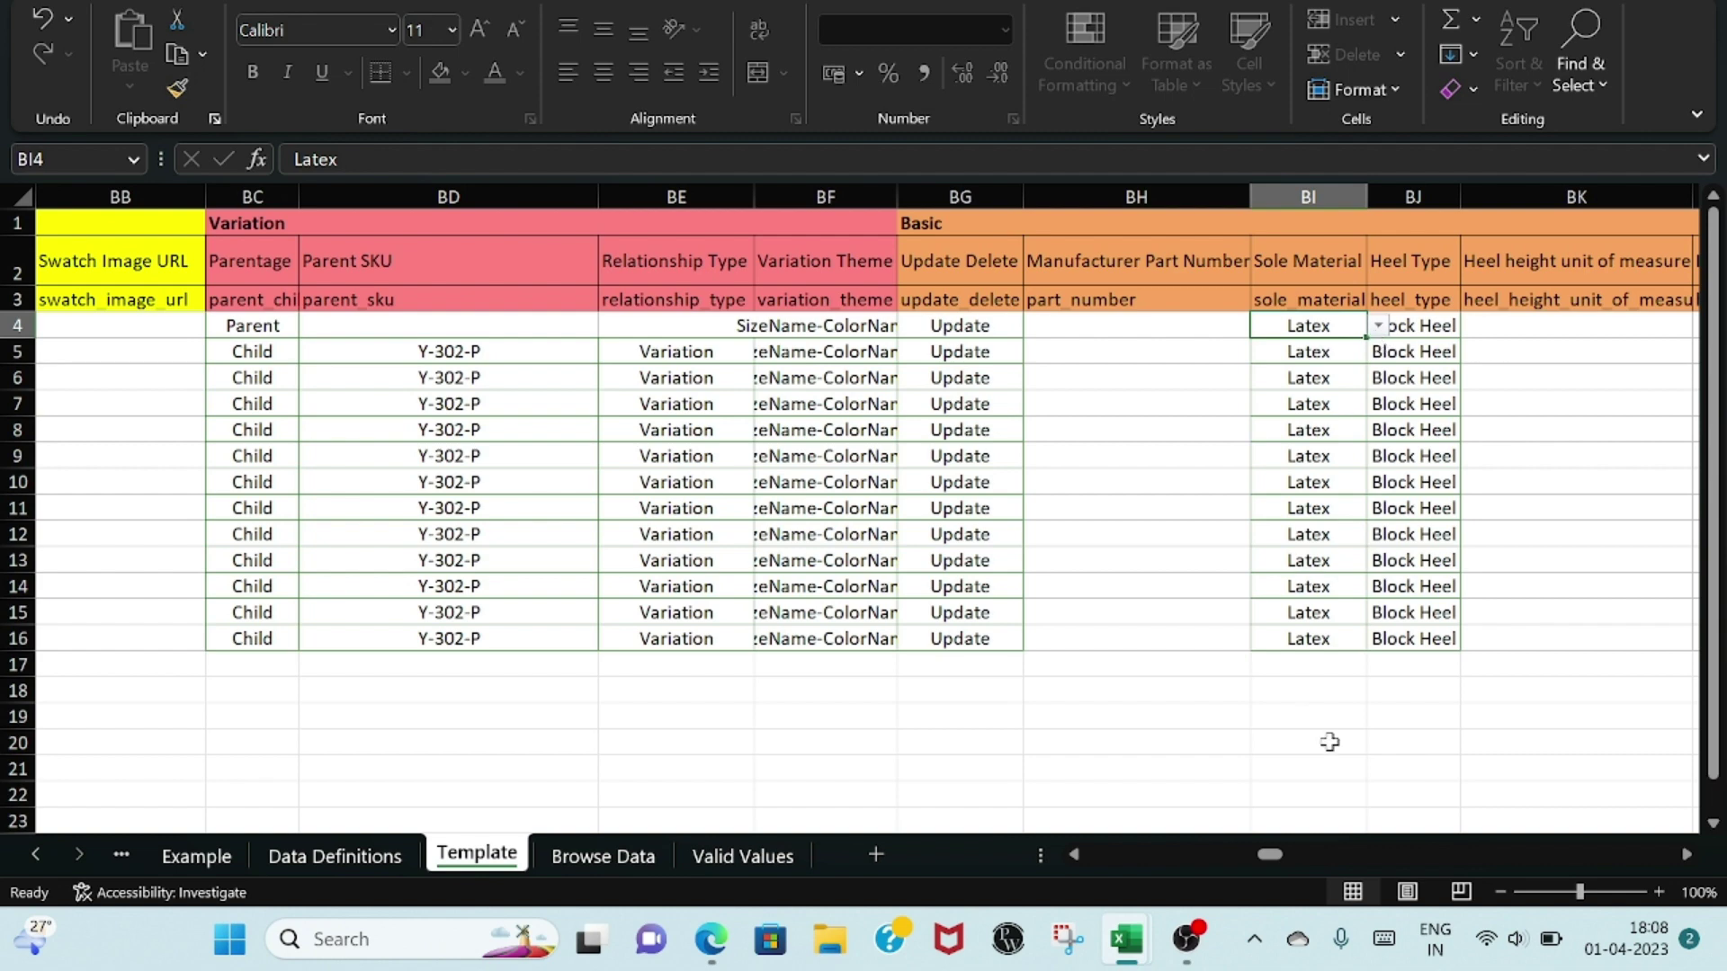
{"action": "left_click", "coordinate": [1686, 857]}
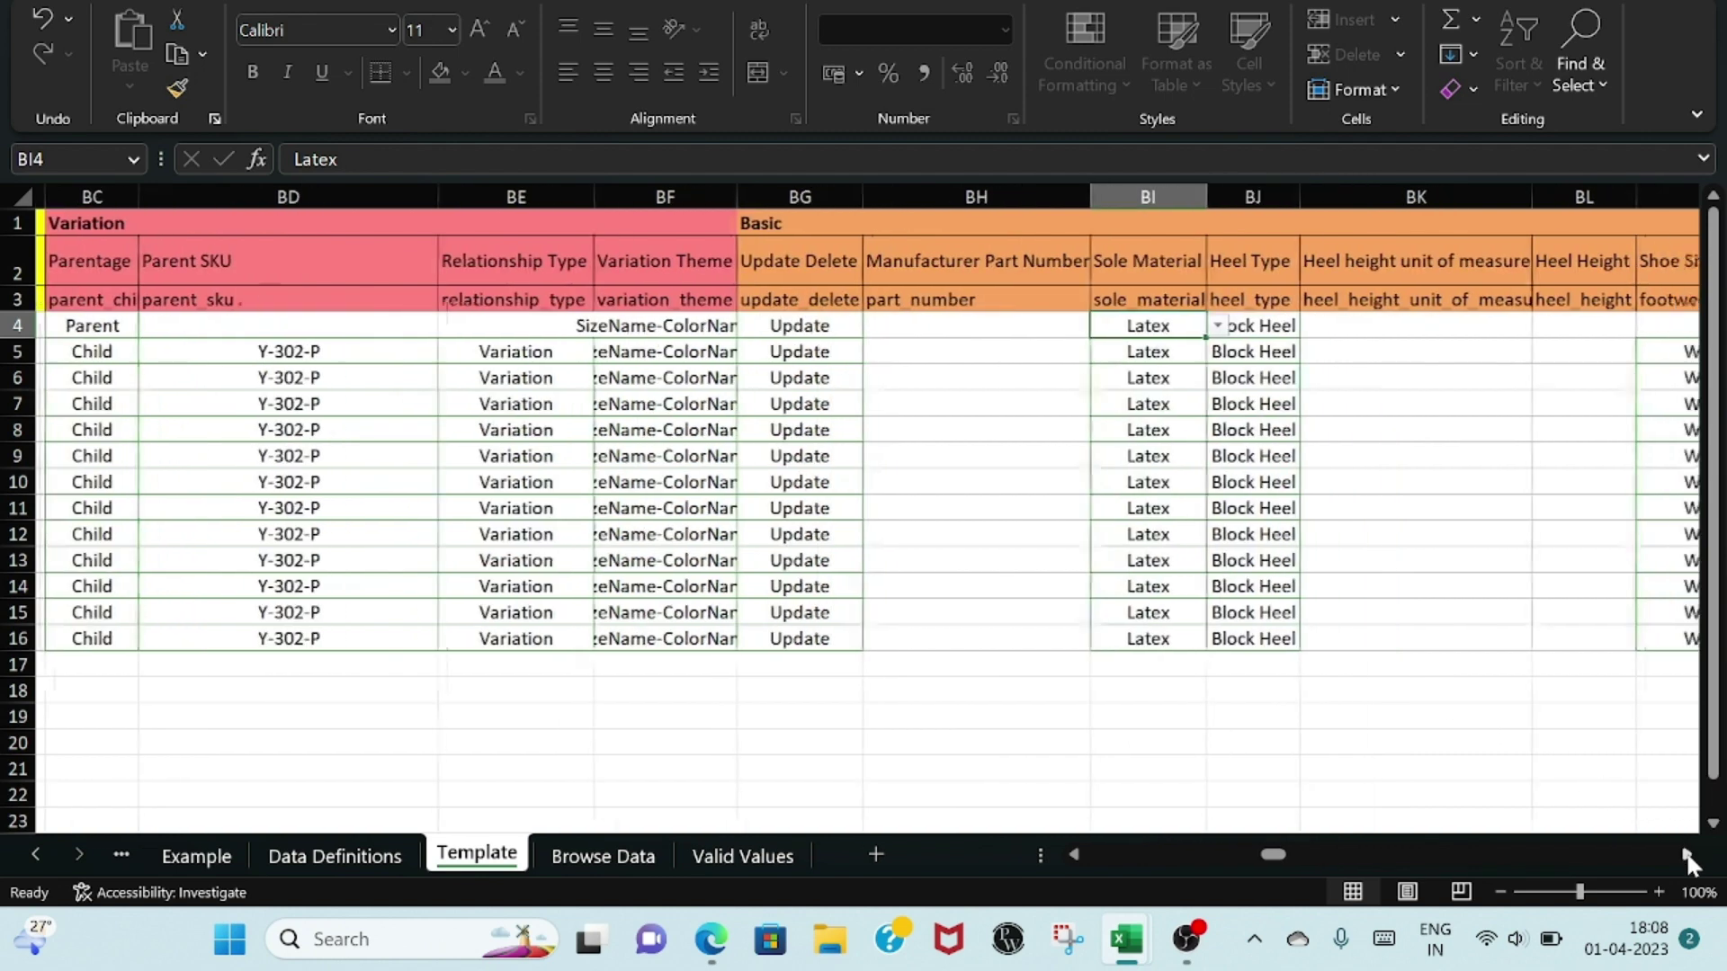
{"action": "left_click", "coordinate": [1686, 856]}
{"action": "left_click", "coordinate": [1686, 856]}
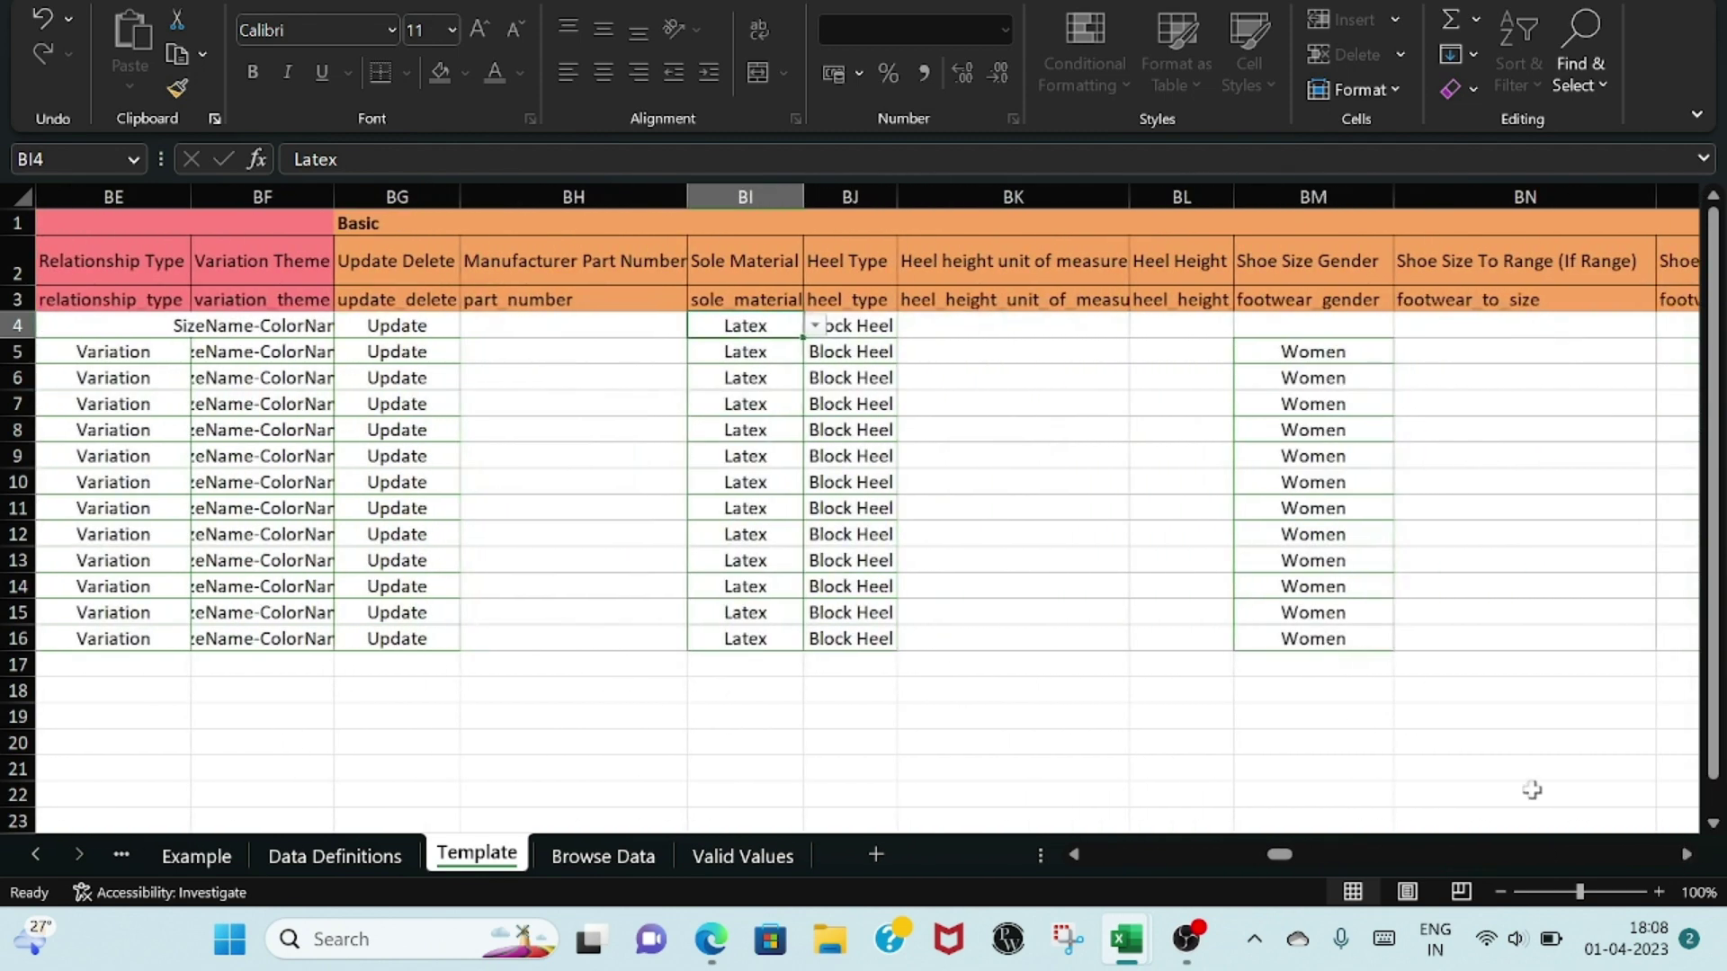
{"action": "left_click", "coordinate": [862, 331]}
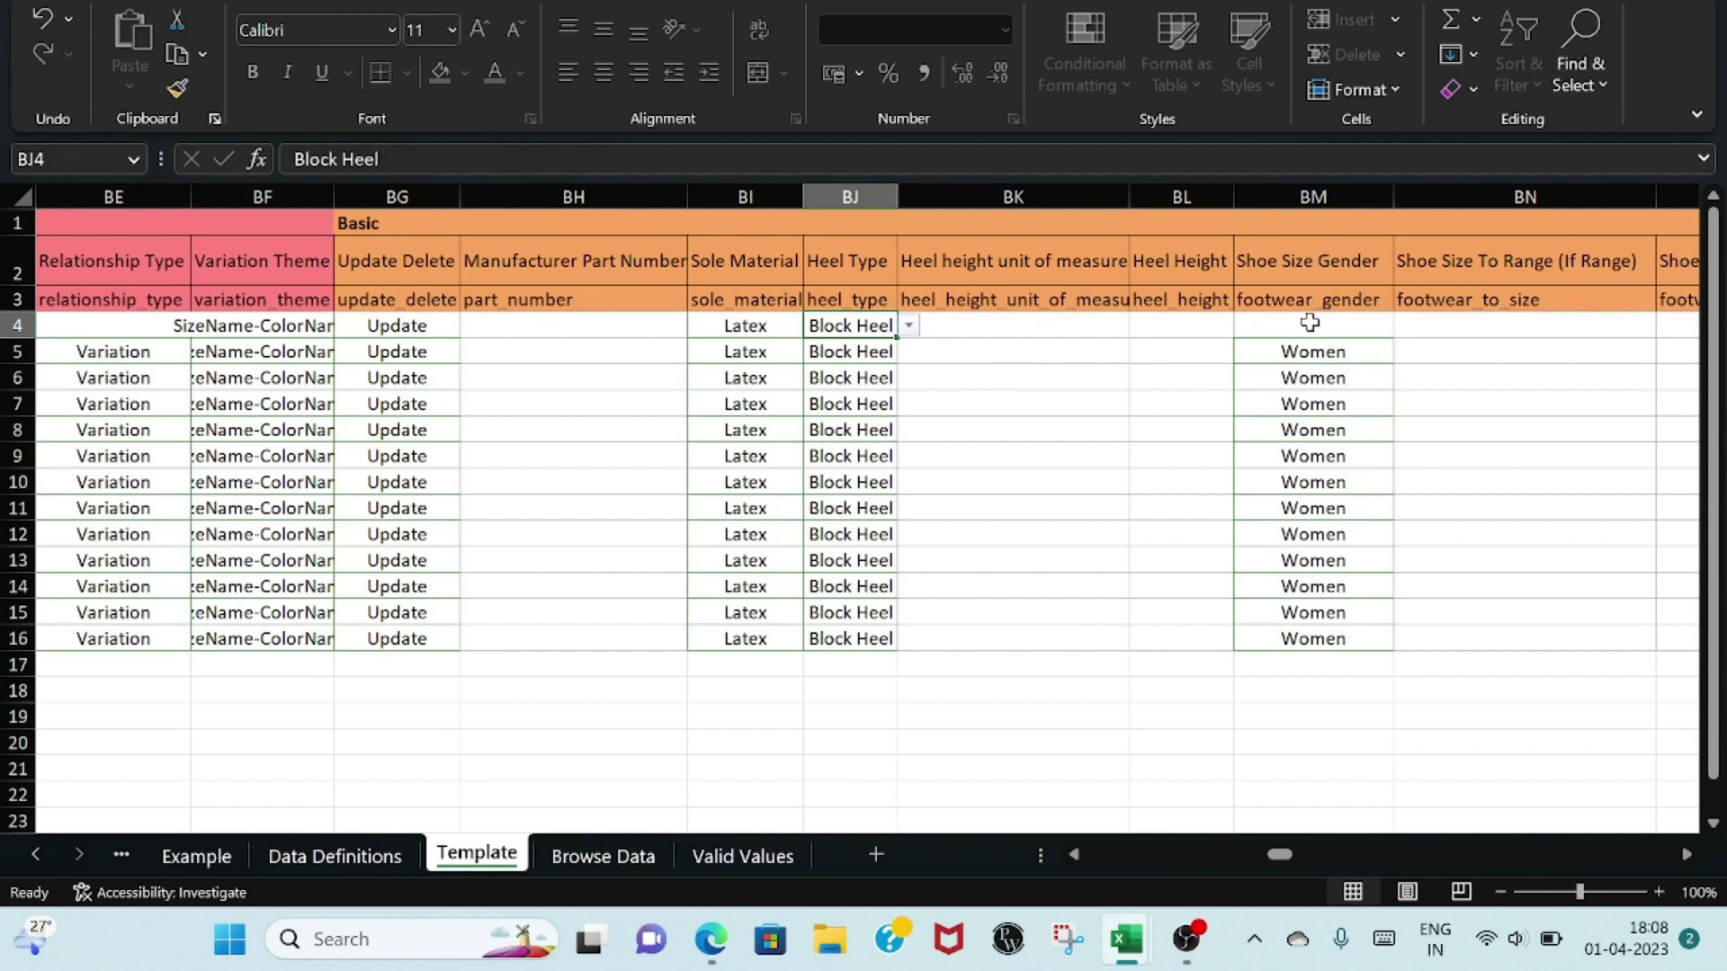
{"action": "left_click", "coordinate": [1351, 356]}
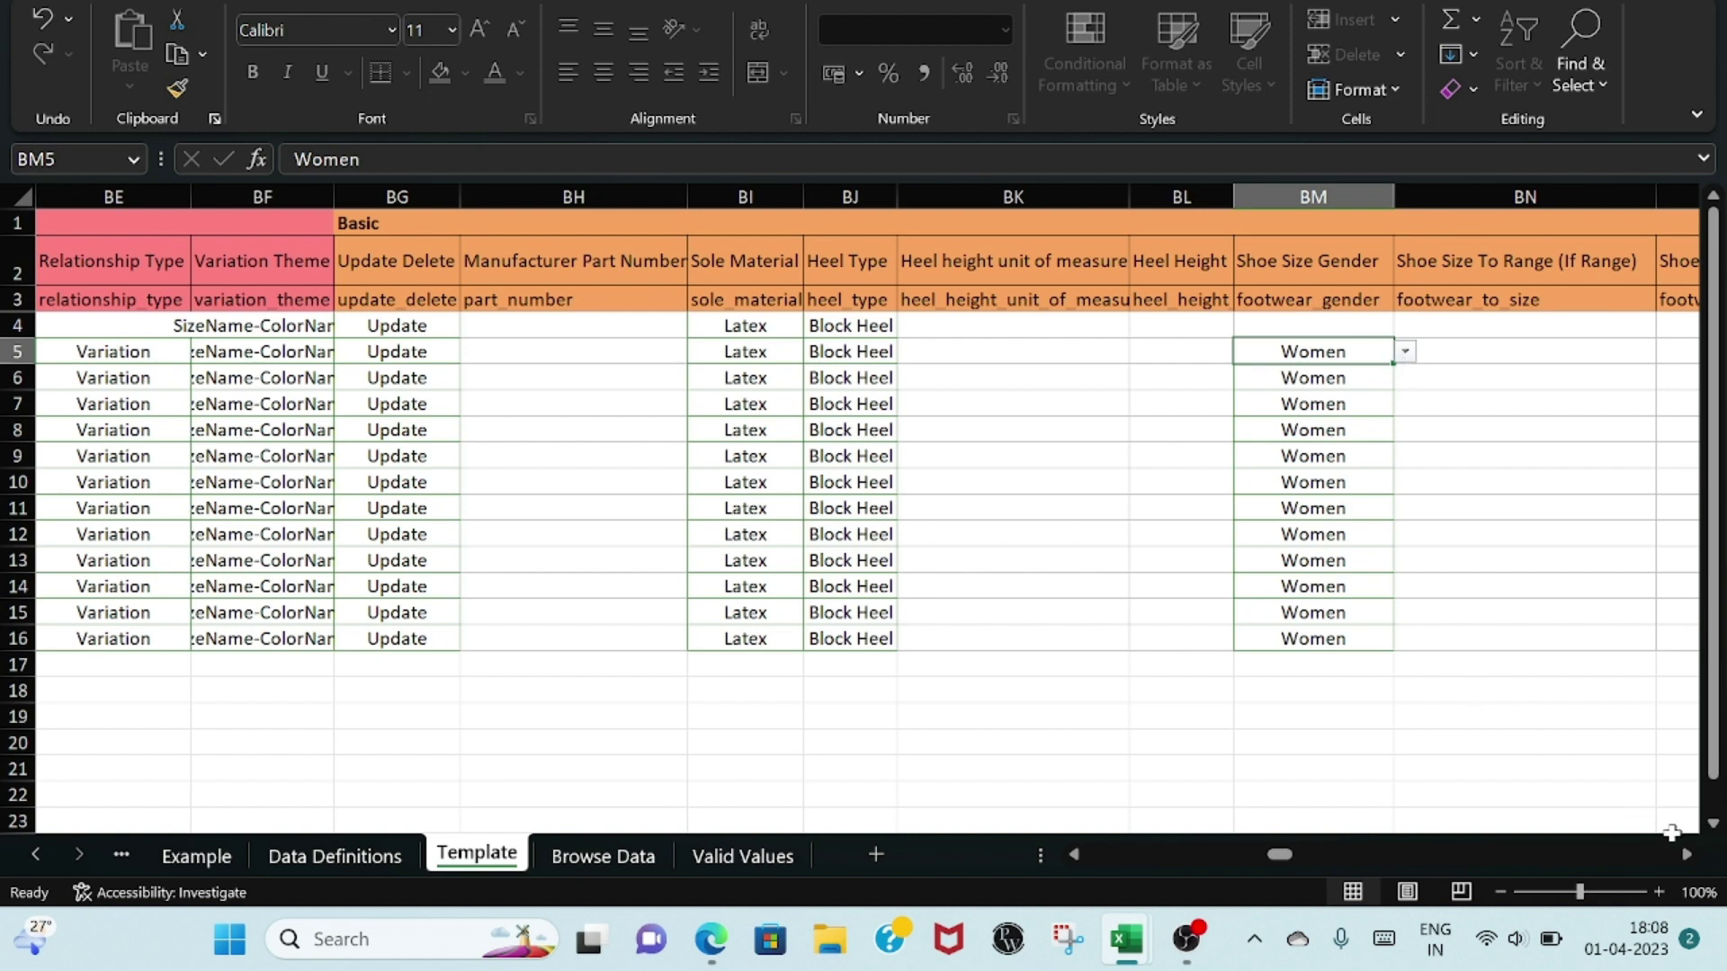
- Review the available Toe Style options in cell BT4 and check the first variation's Color Map in BU5
{"action": "left_click_drag", "start_coordinate": [1685, 853], "coordinate": [1686, 853]}
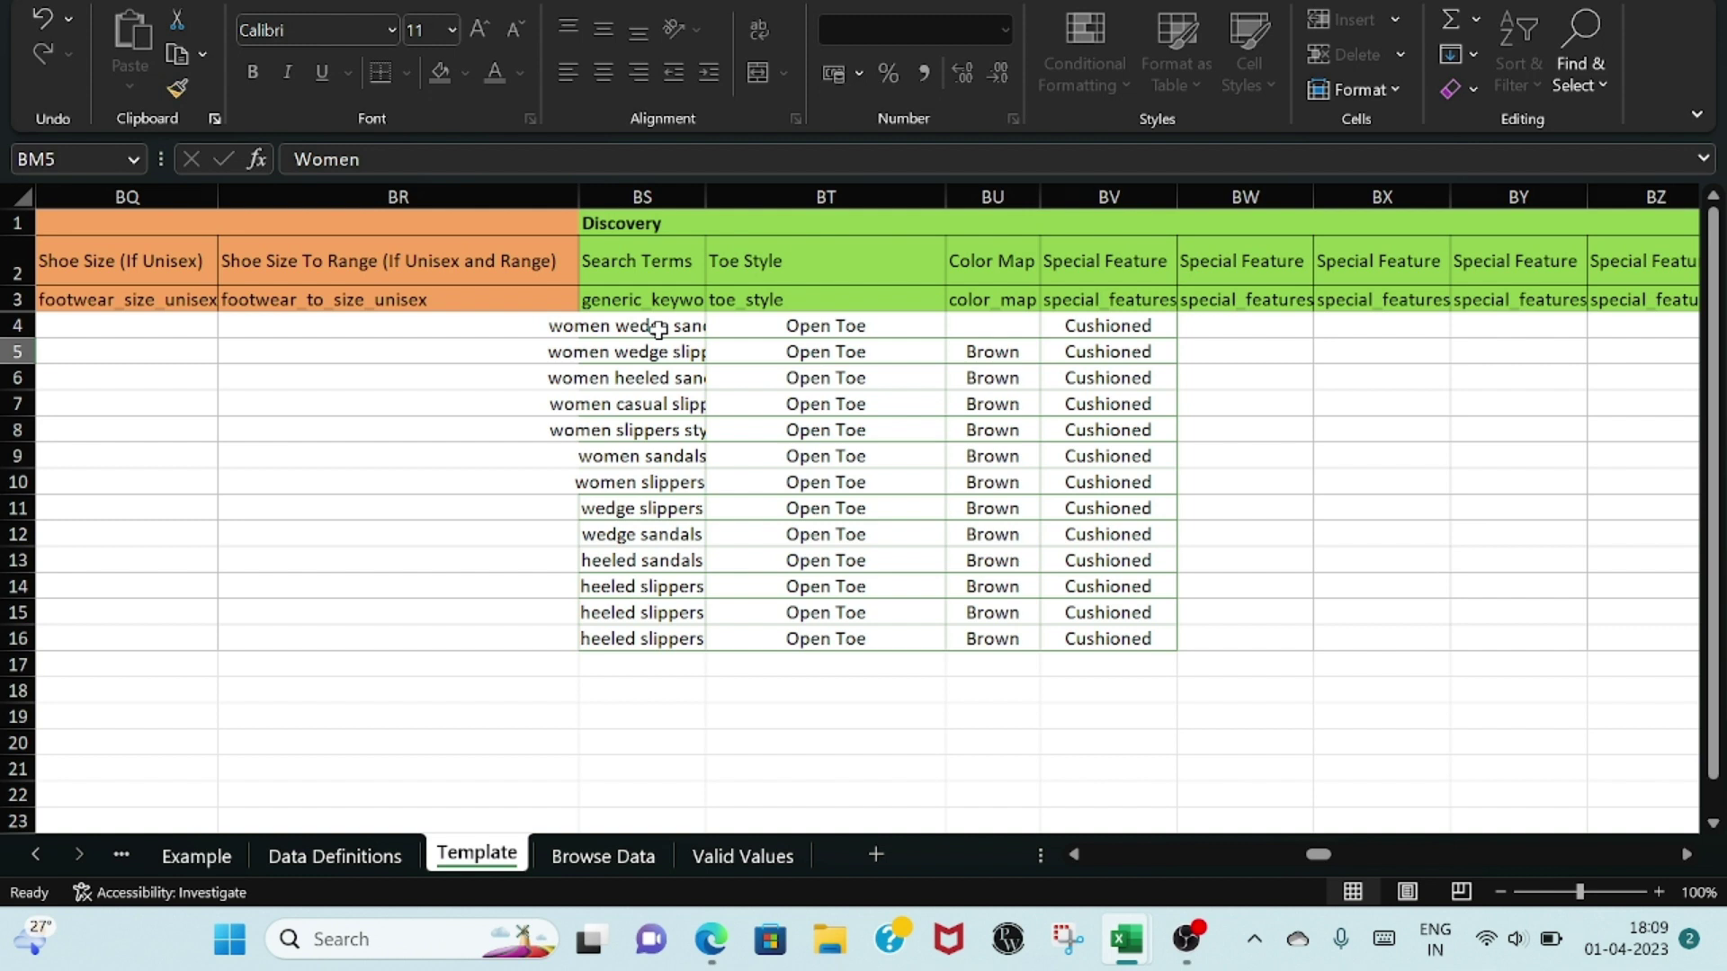
{"action": "left_click", "coordinate": [836, 326]}
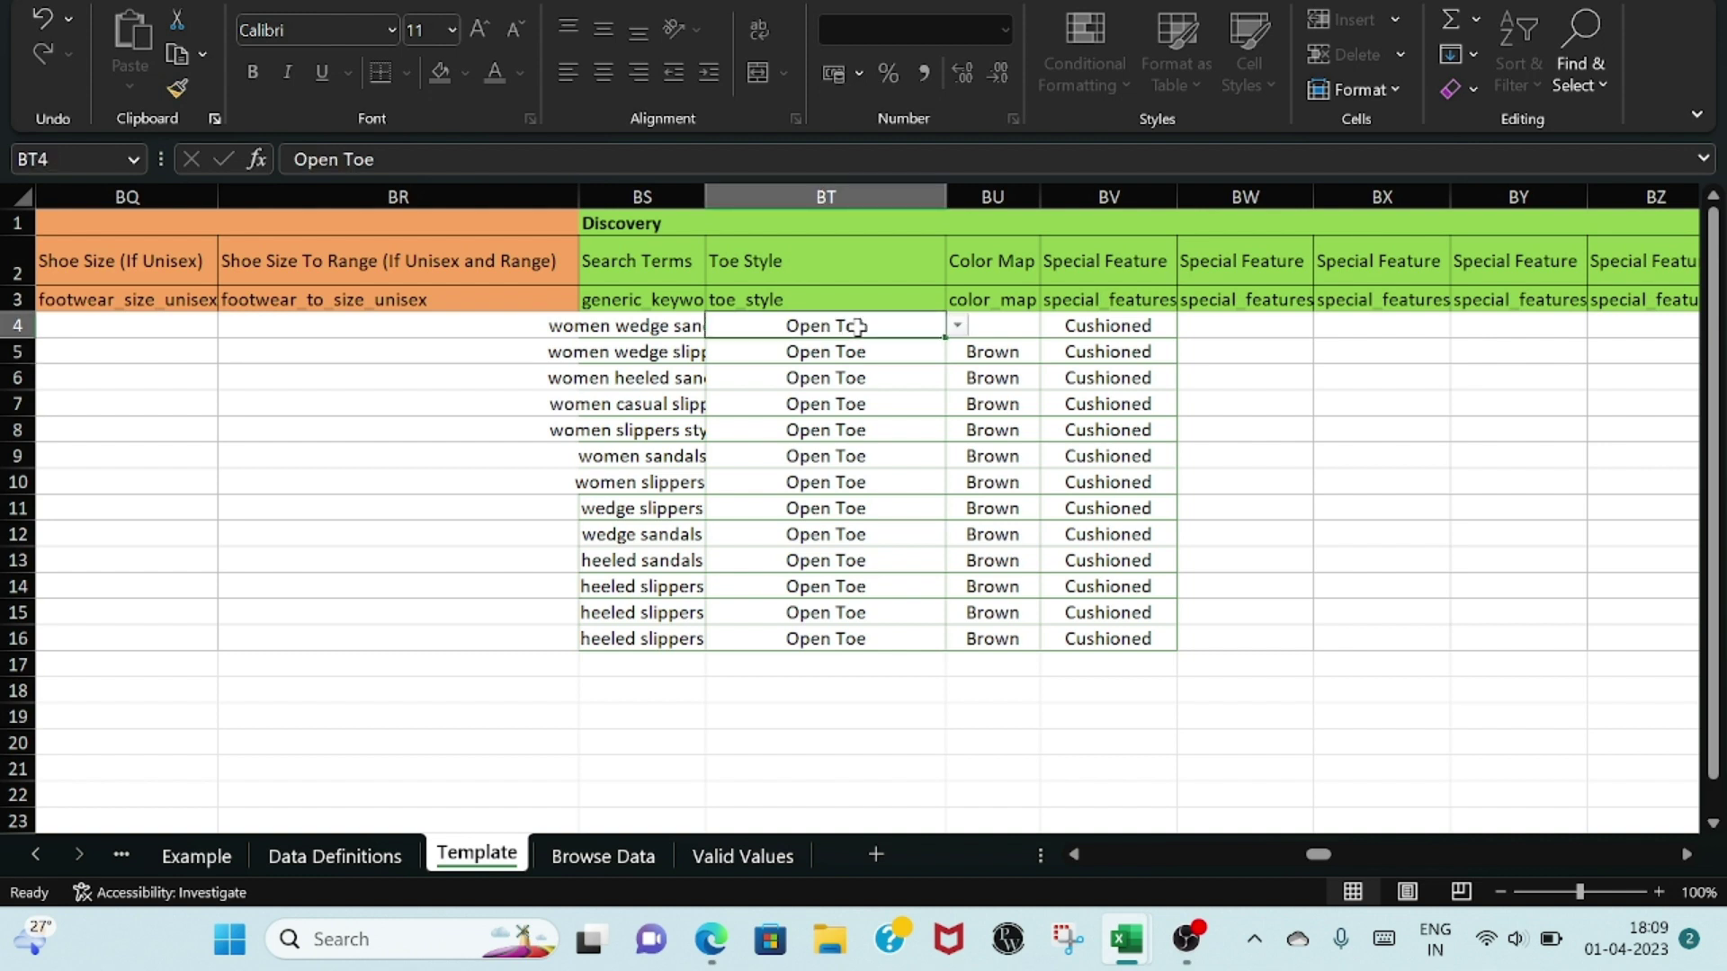
{"action": "left_click", "coordinate": [958, 326]}
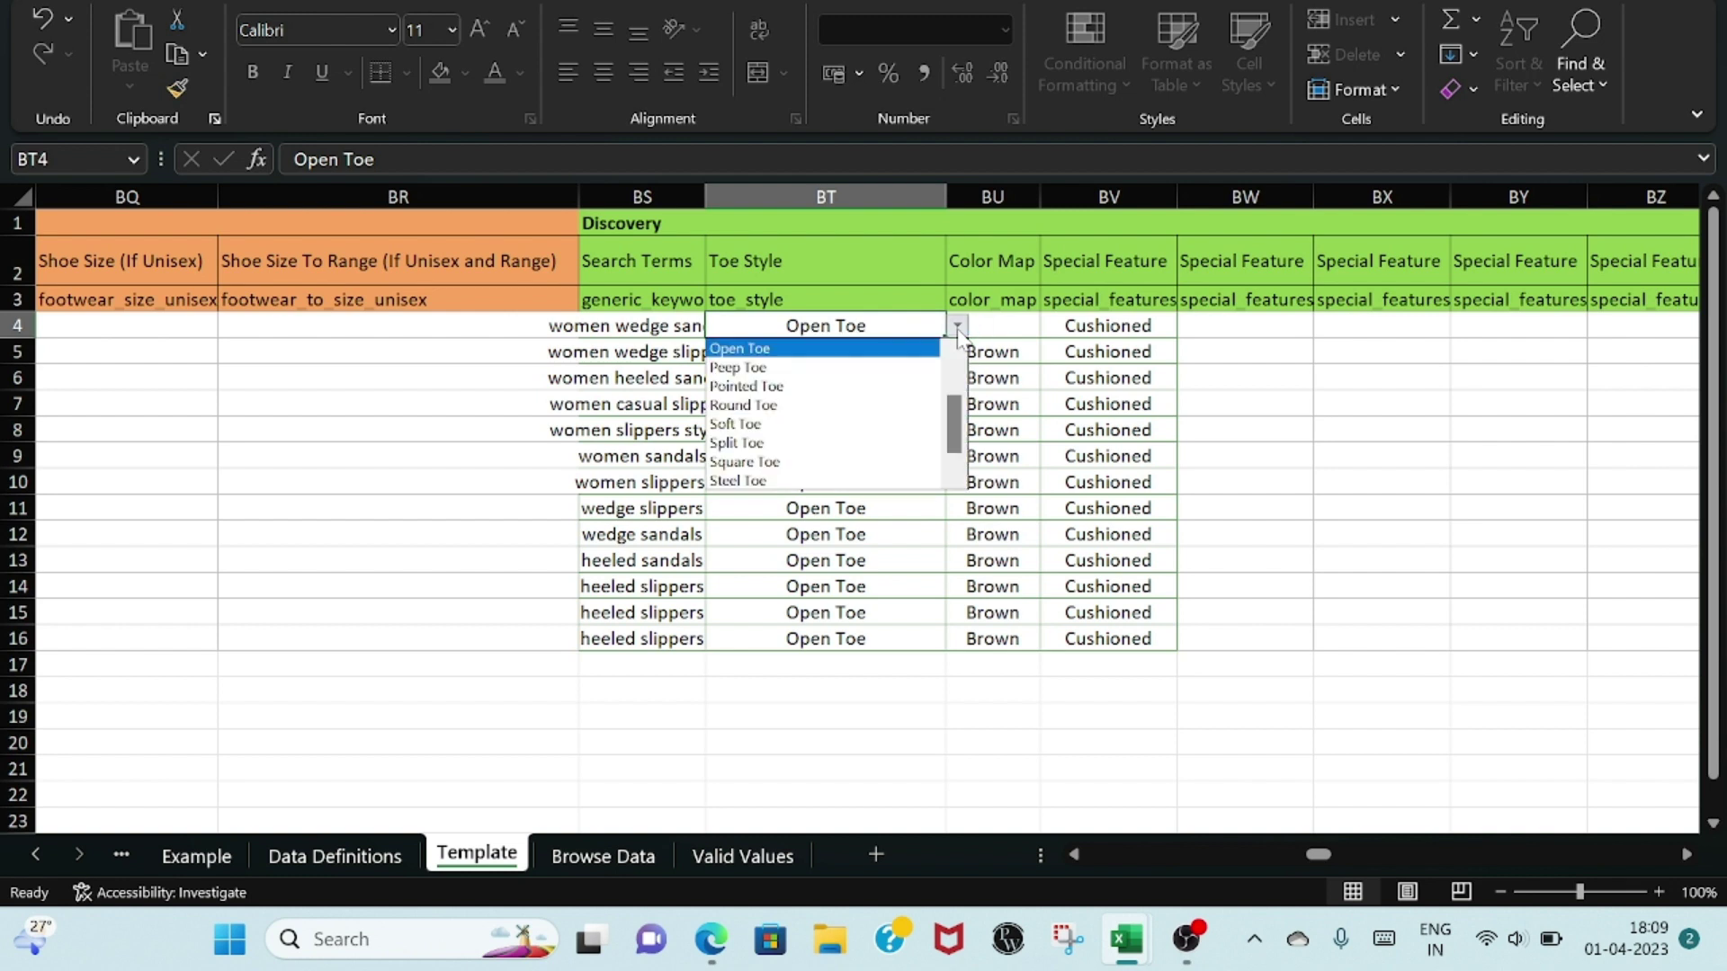
{"action": "left_click", "coordinate": [958, 328]}
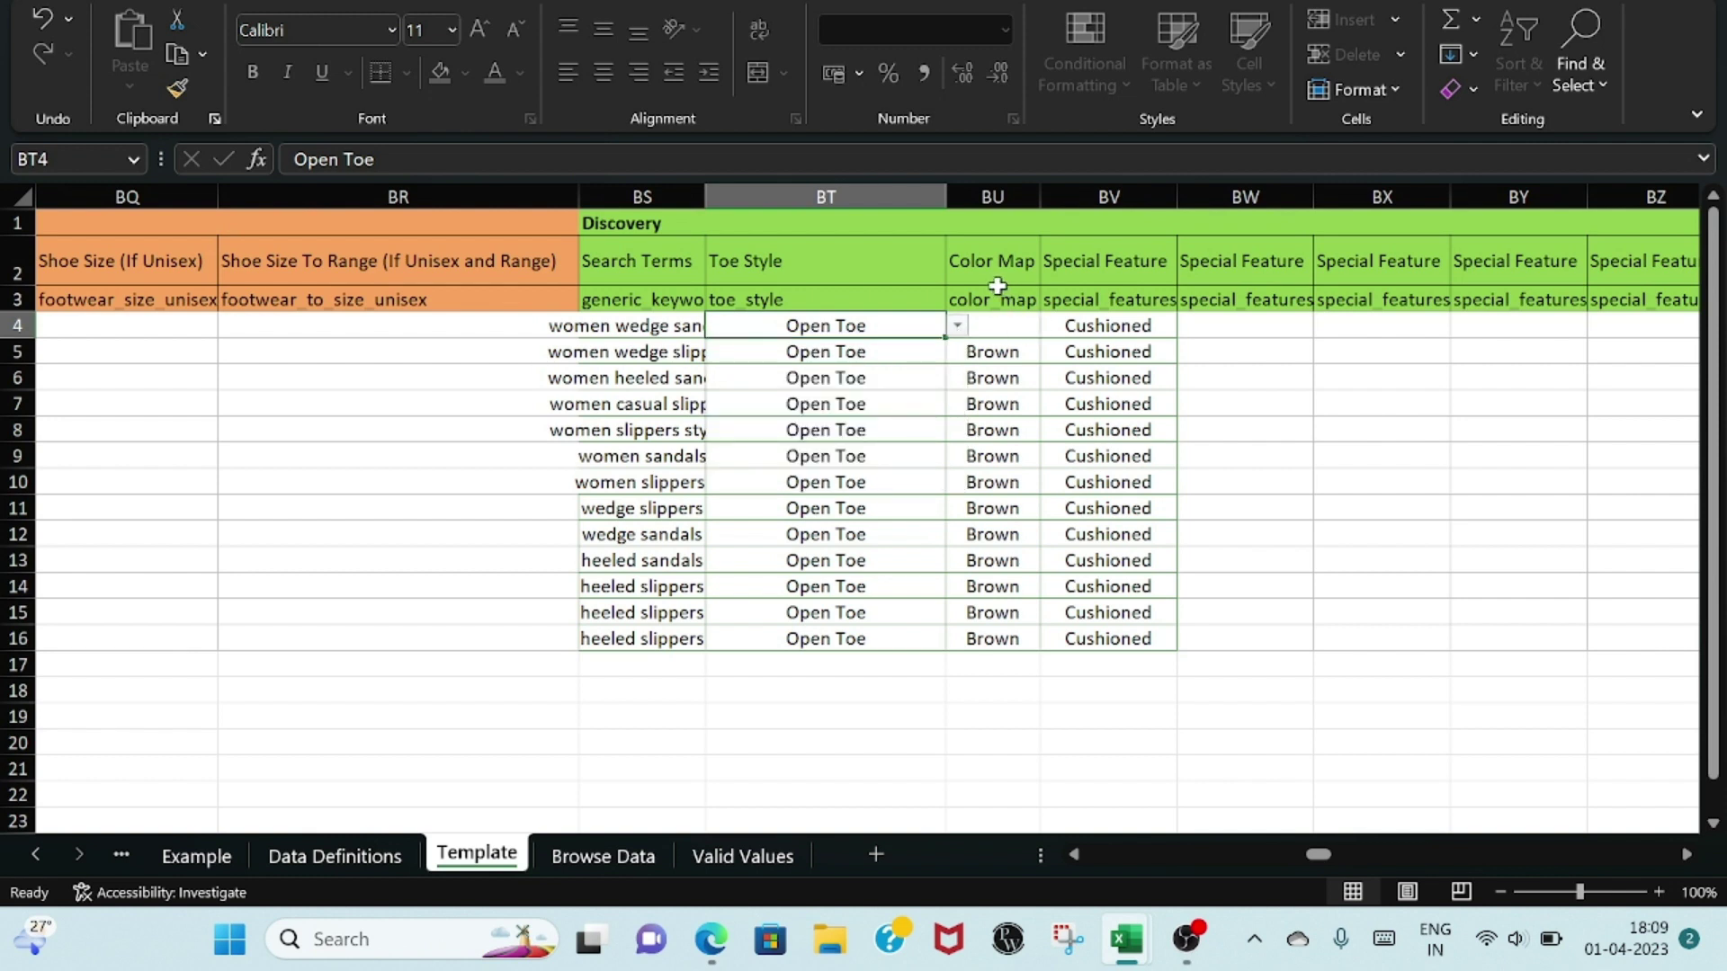
{"action": "left_click", "coordinate": [1007, 353]}
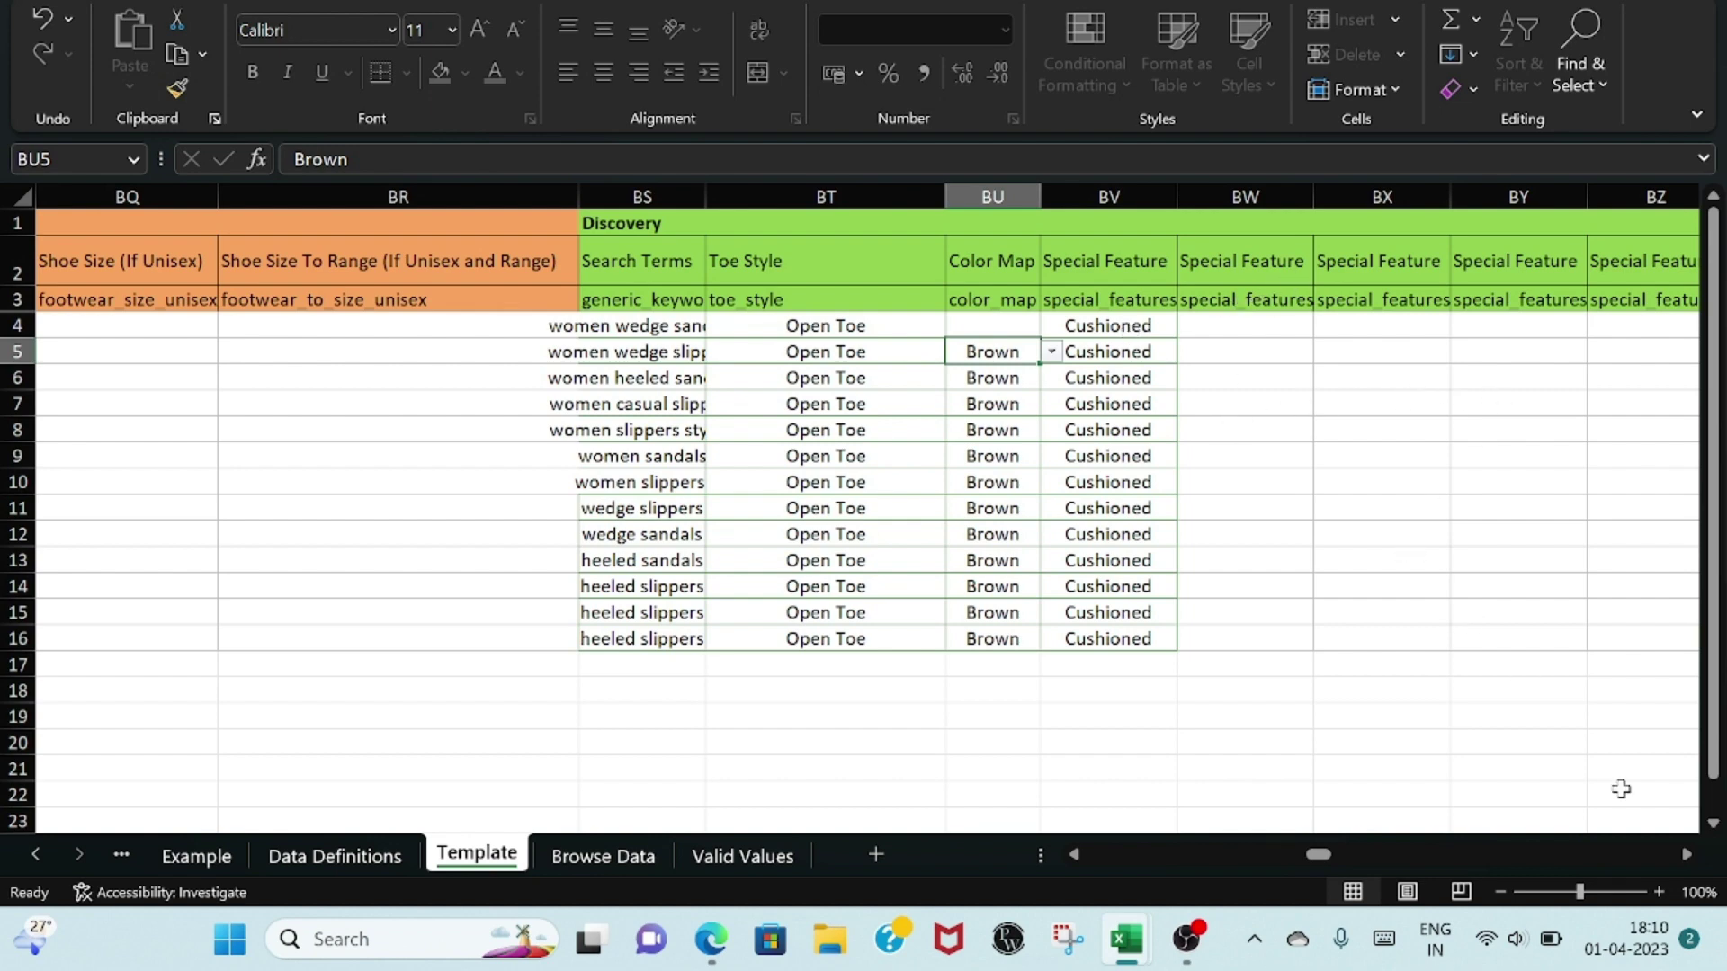
- Check the parent row's Occasion Lifestyle value in cell CA4
{"action": "left_click", "coordinate": [1687, 854]}
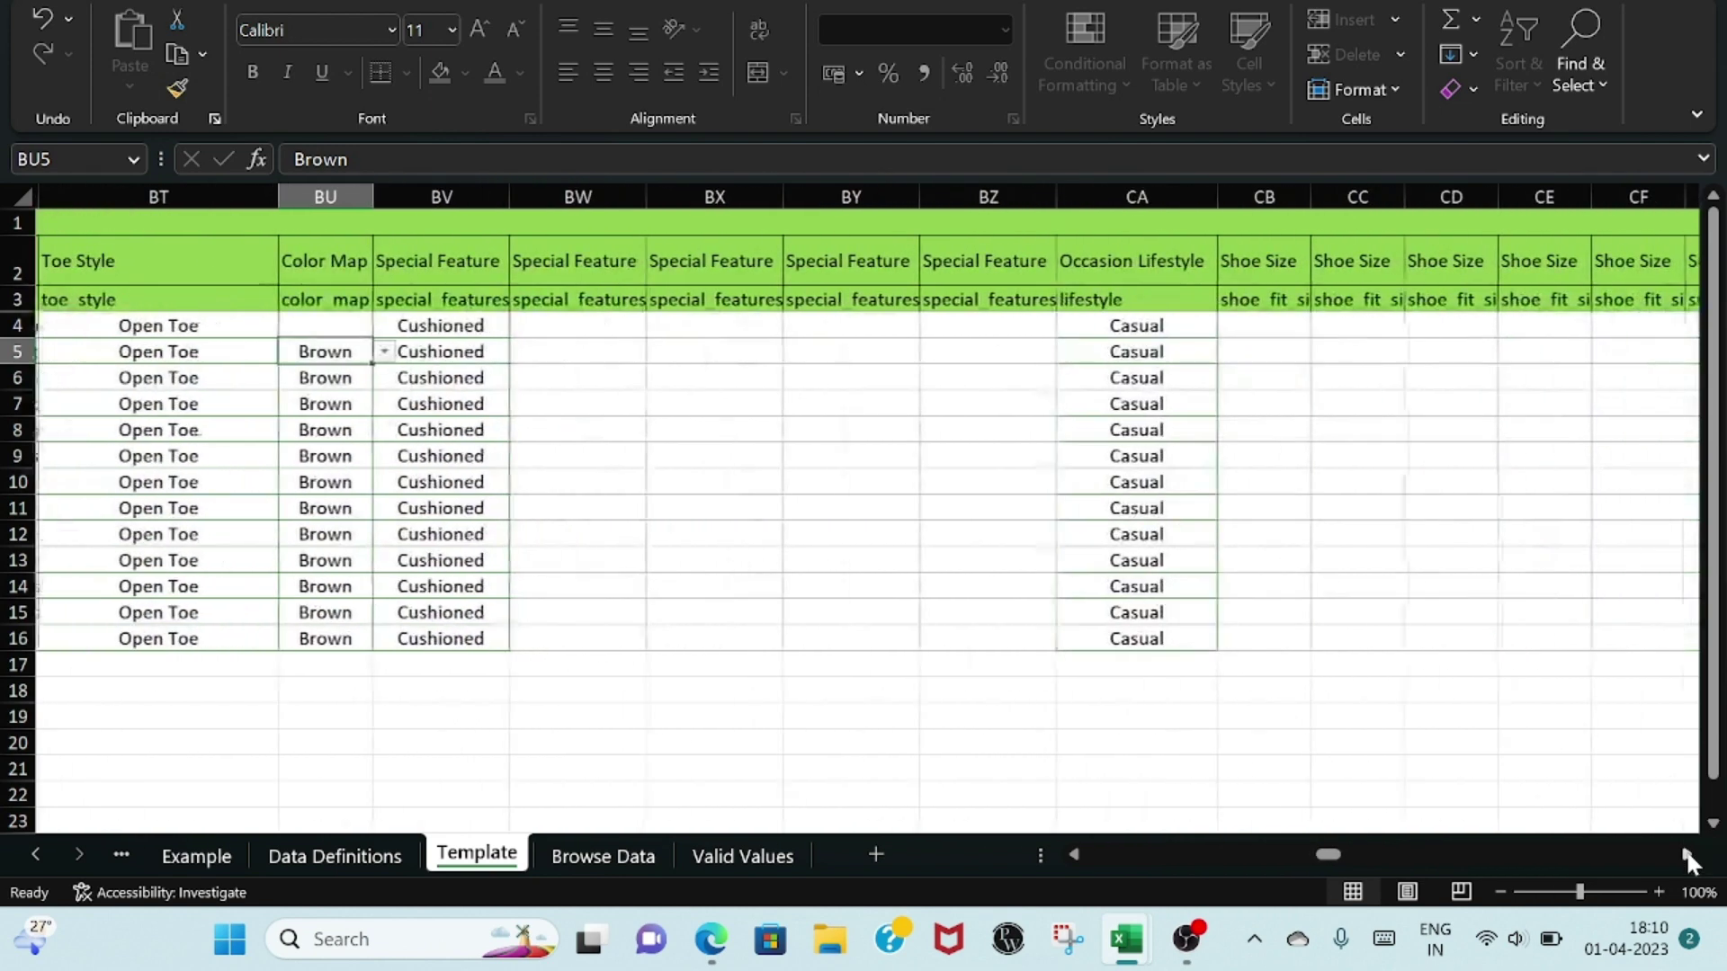
{"action": "left_click", "coordinate": [1279, 681]}
{"action": "left_click", "coordinate": [1091, 432]}
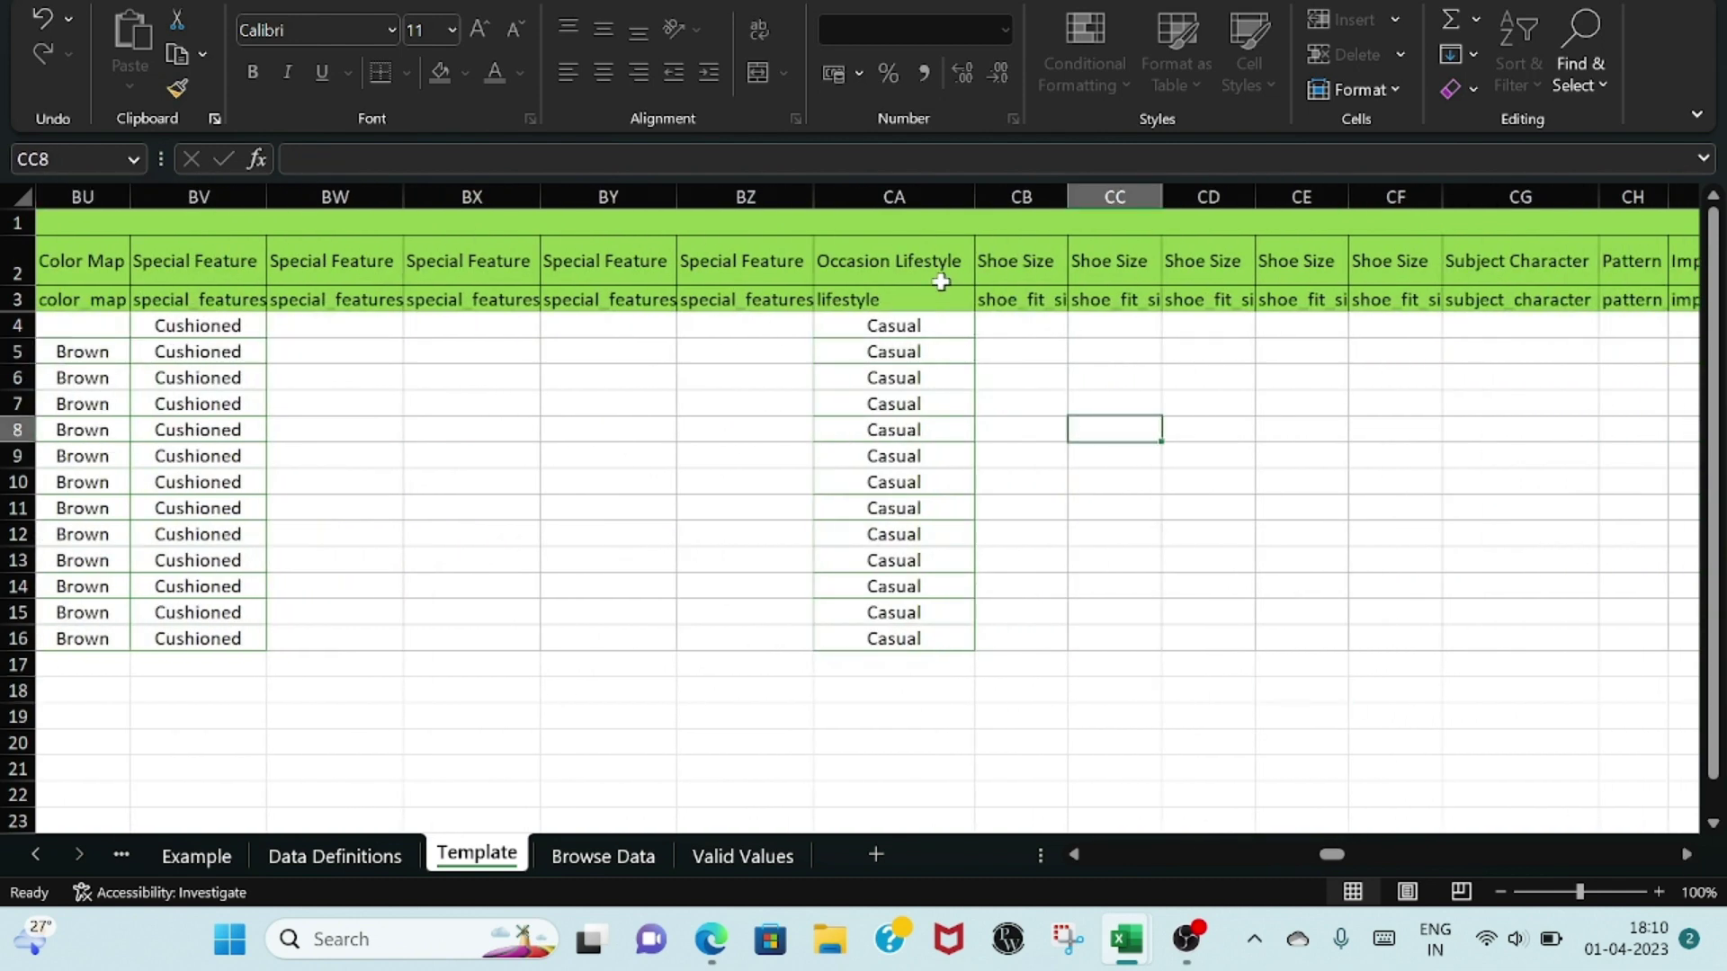
{"action": "left_click", "coordinate": [937, 328]}
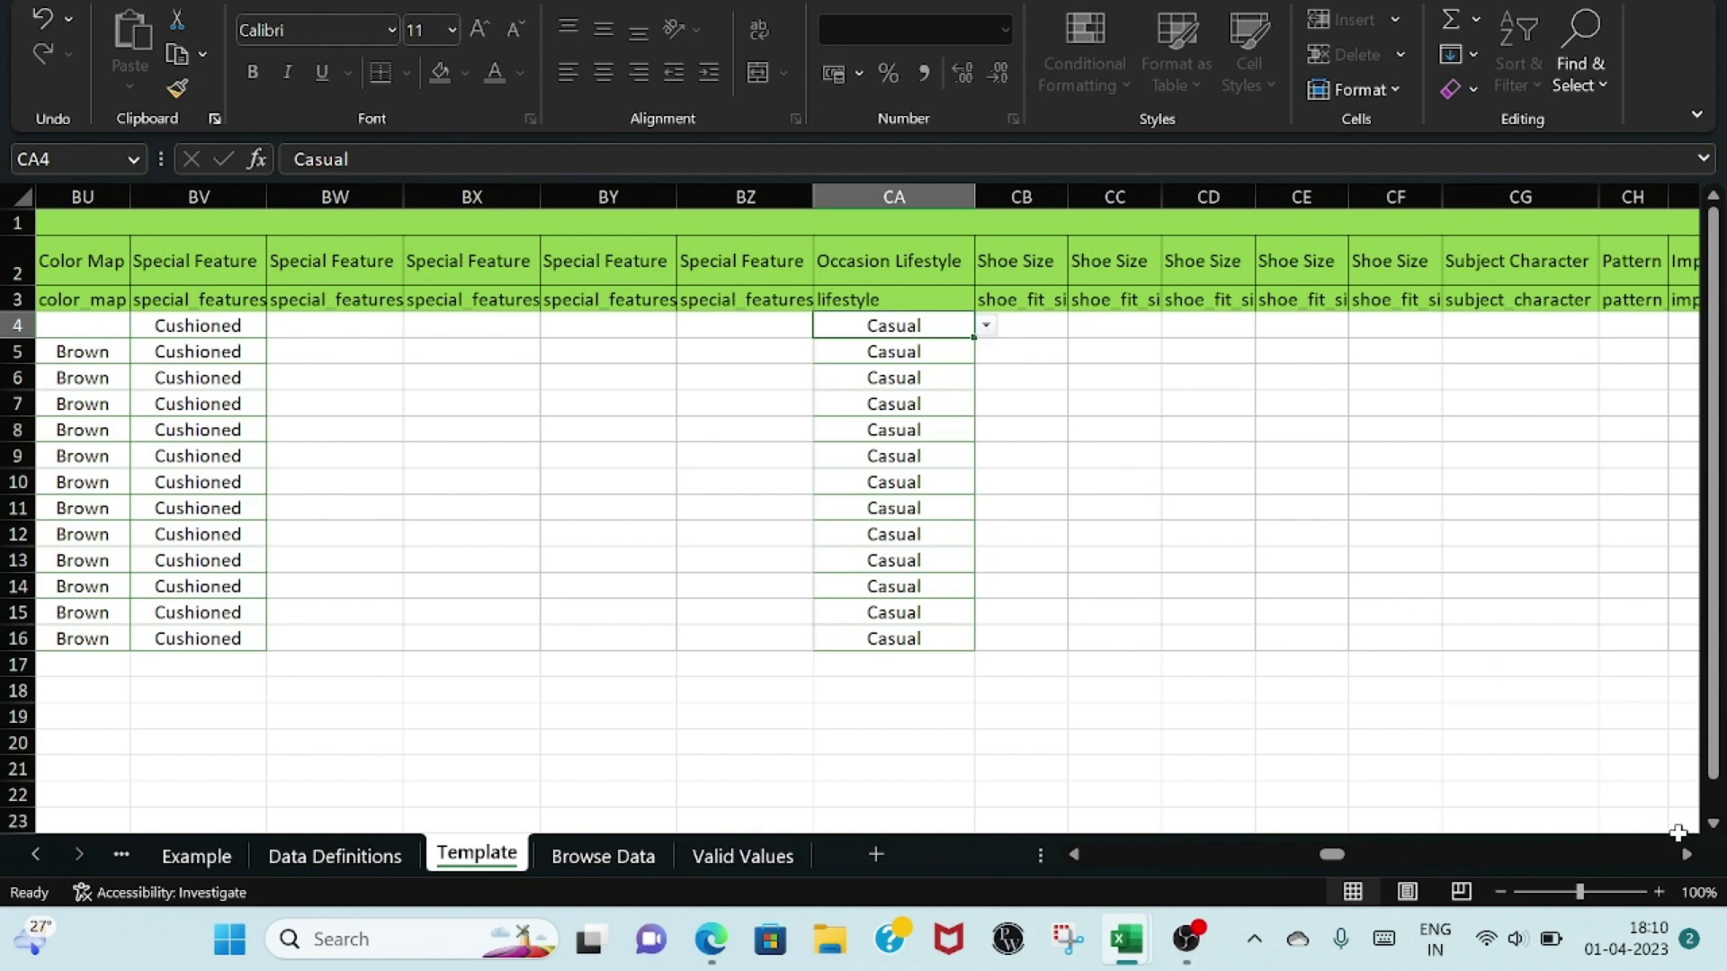
- Check the parent row's Lining Description value in cell CK4
{"action": "scroll", "coordinate": [1684, 855], "scroll_direction": "right", "scroll_amount": 6}
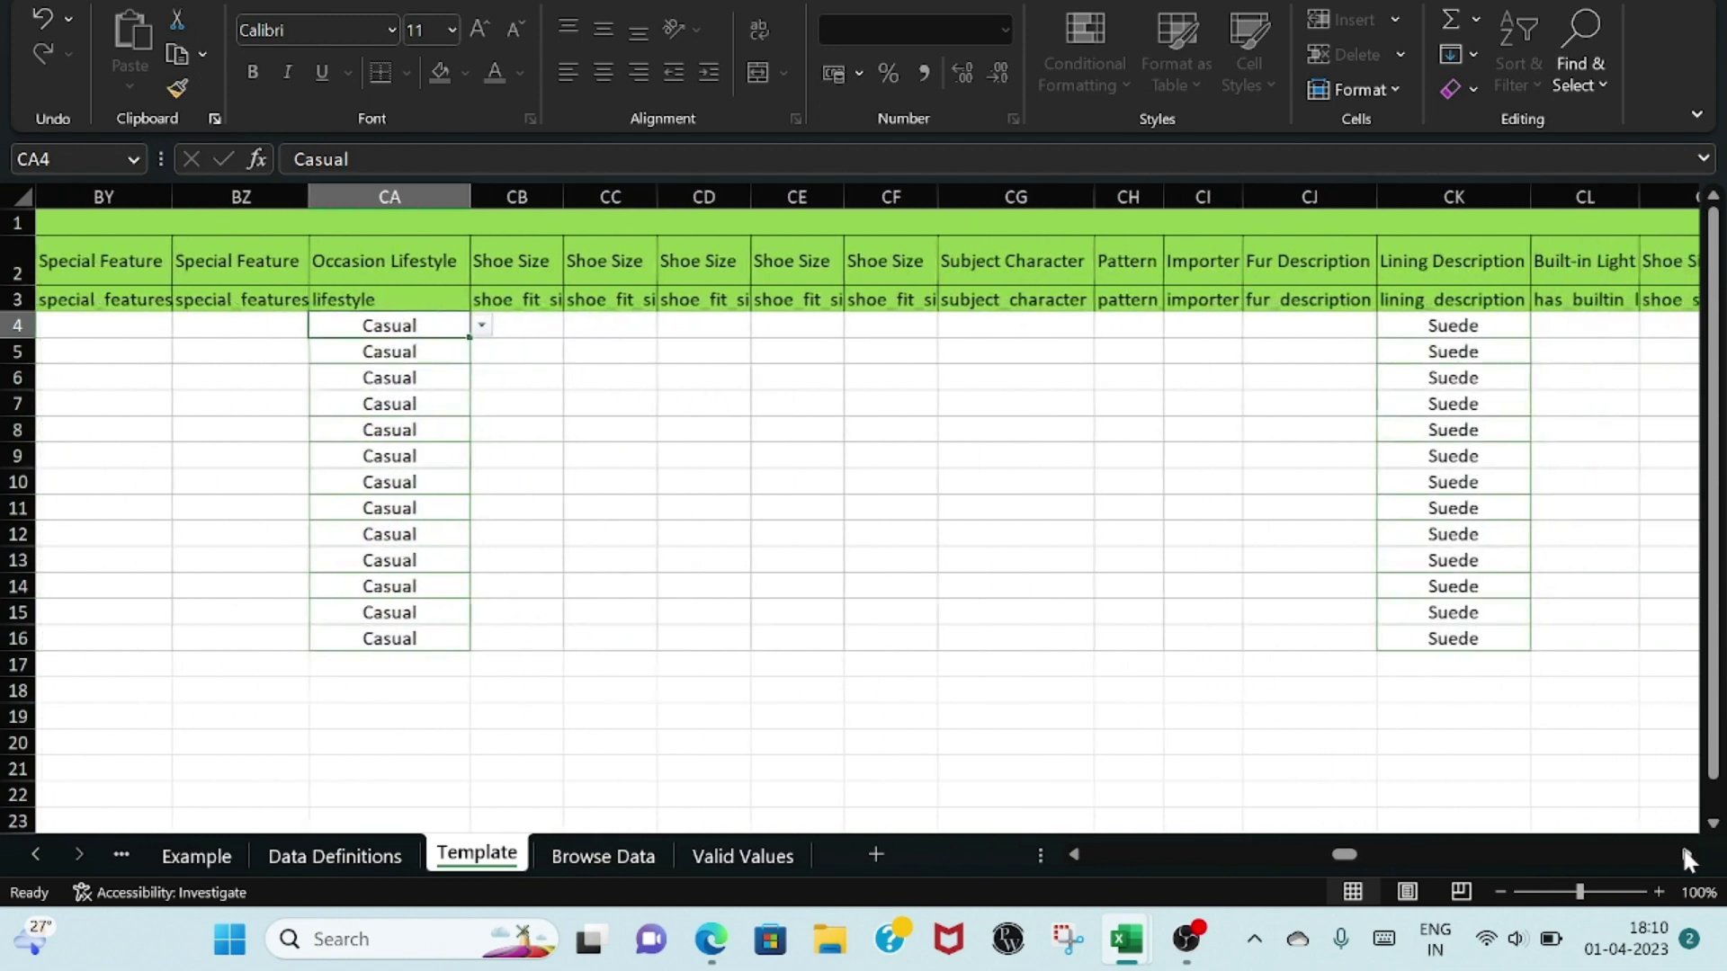
{"action": "scroll", "coordinate": [1686, 859], "scroll_direction": "right", "scroll_amount": 3}
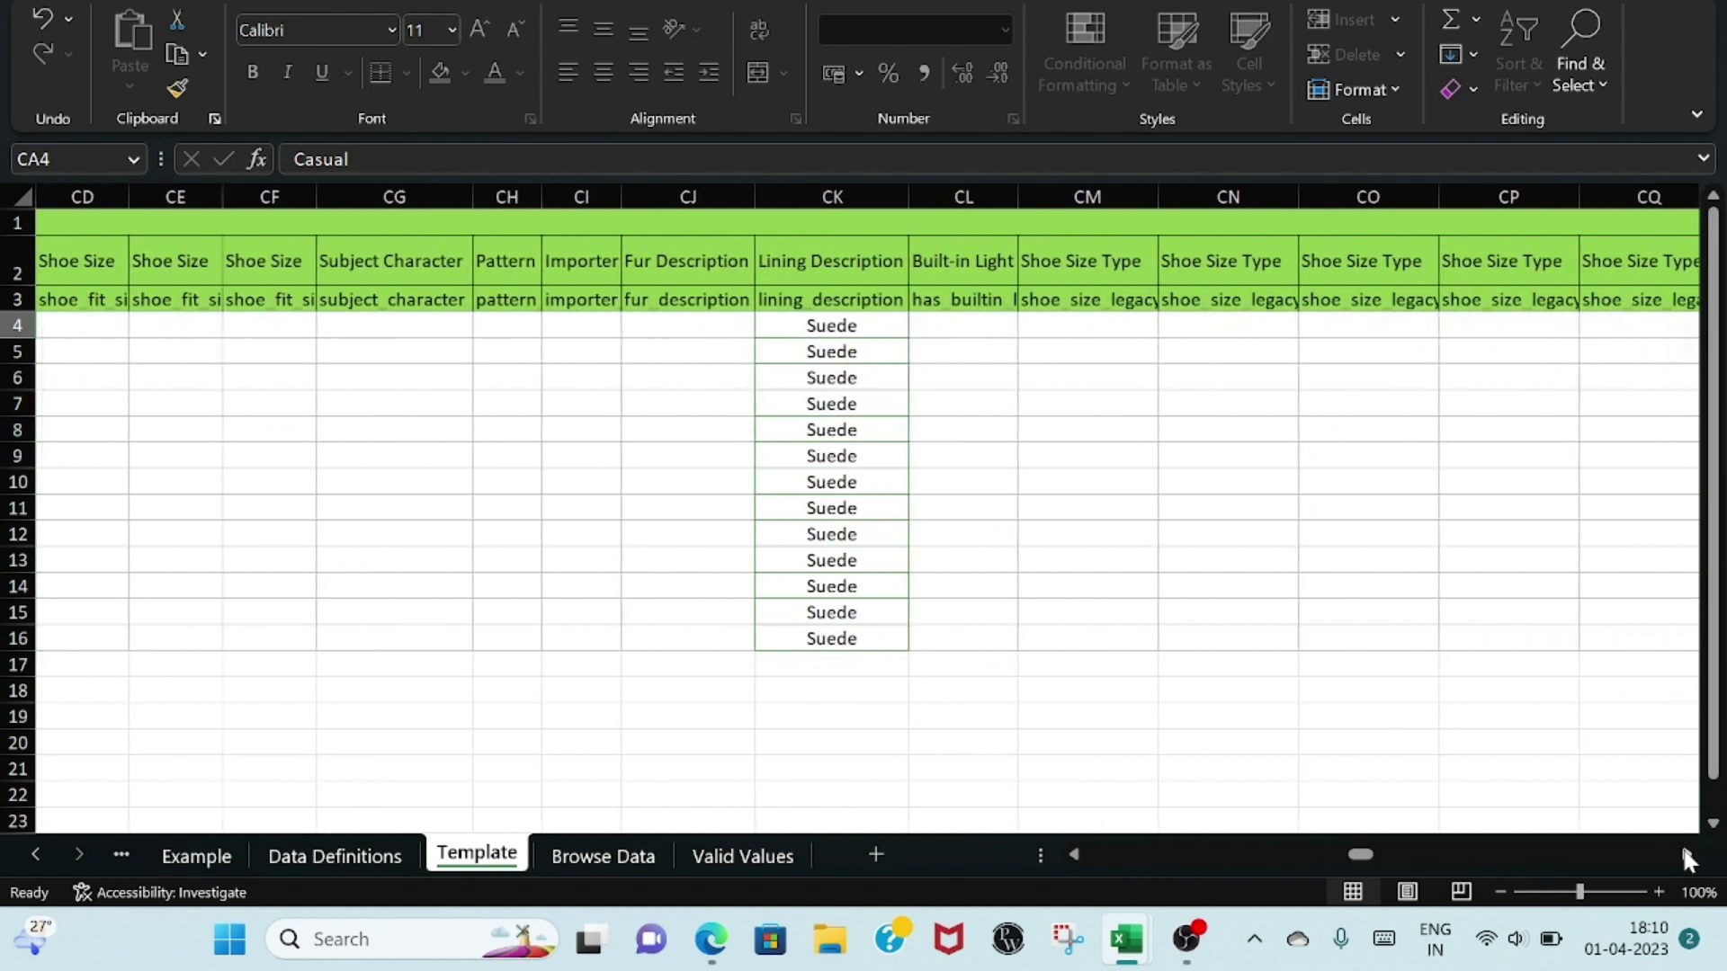
{"action": "left_click", "coordinate": [1686, 854]}
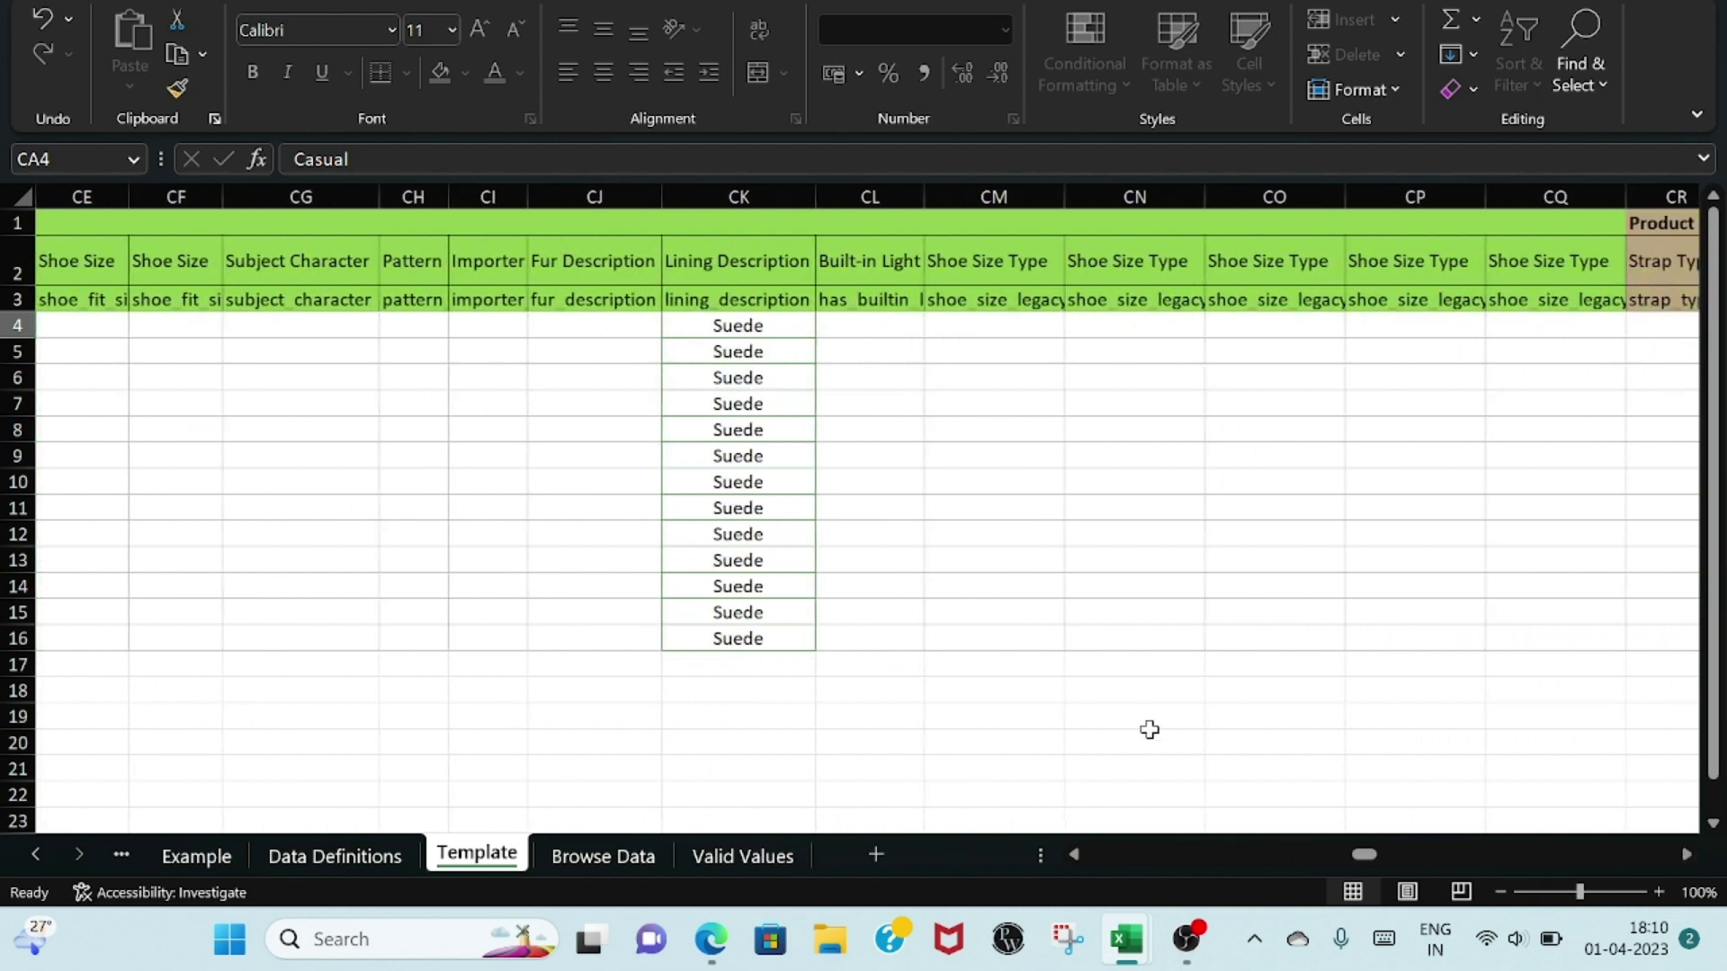
{"action": "left_click", "coordinate": [782, 328]}
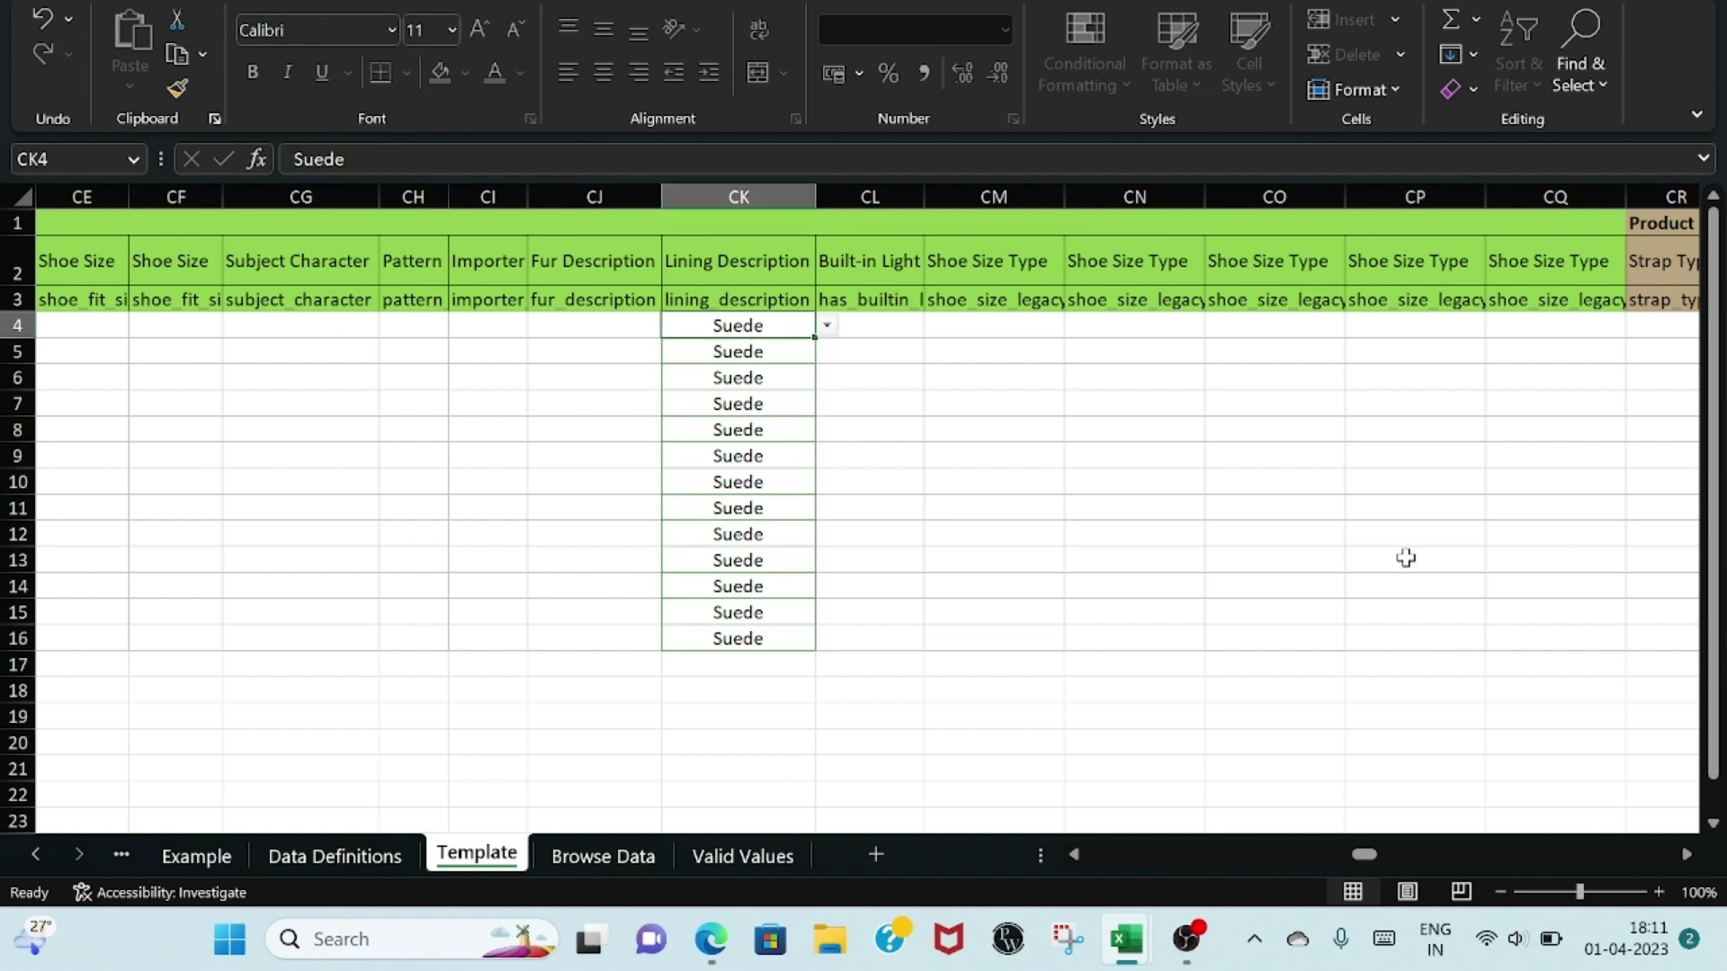
- Set the first variation's Fulfillment Centre ID in cell CZ5 to DEFAULT
{"action": "left_click_drag", "start_coordinate": [1682, 845], "coordinate": [1681, 844]}
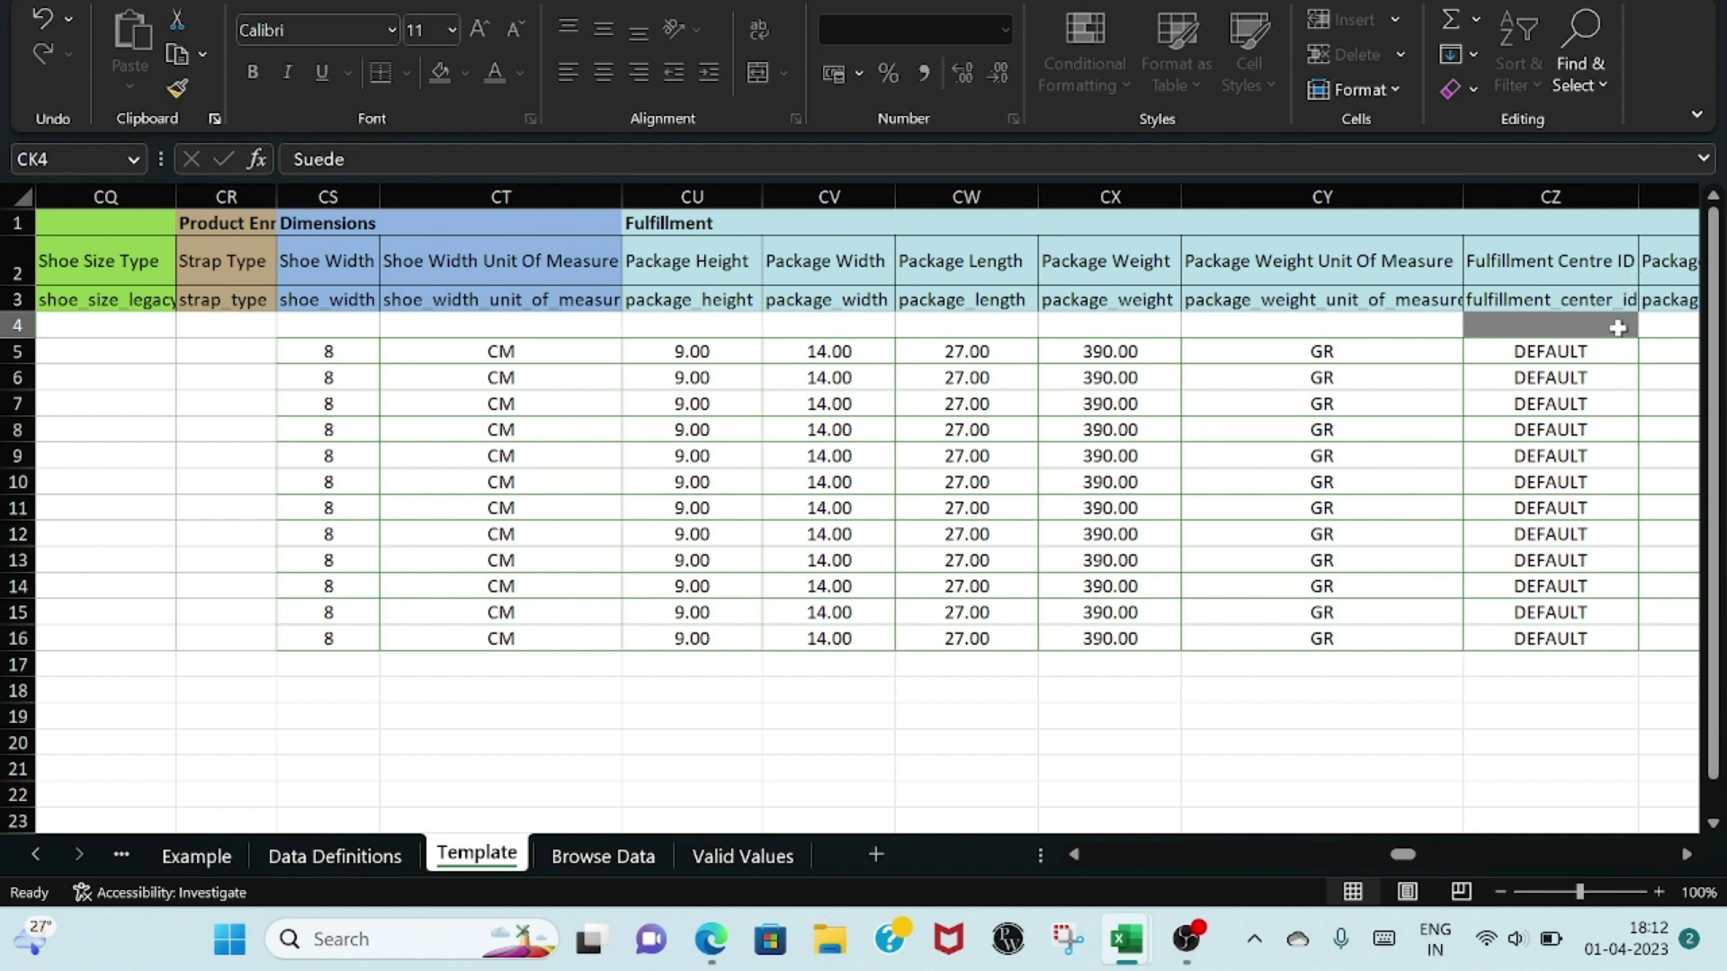
{"action": "left_click", "coordinate": [1686, 854]}
{"action": "left_click", "coordinate": [1687, 855]}
{"action": "left_click", "coordinate": [1686, 855]}
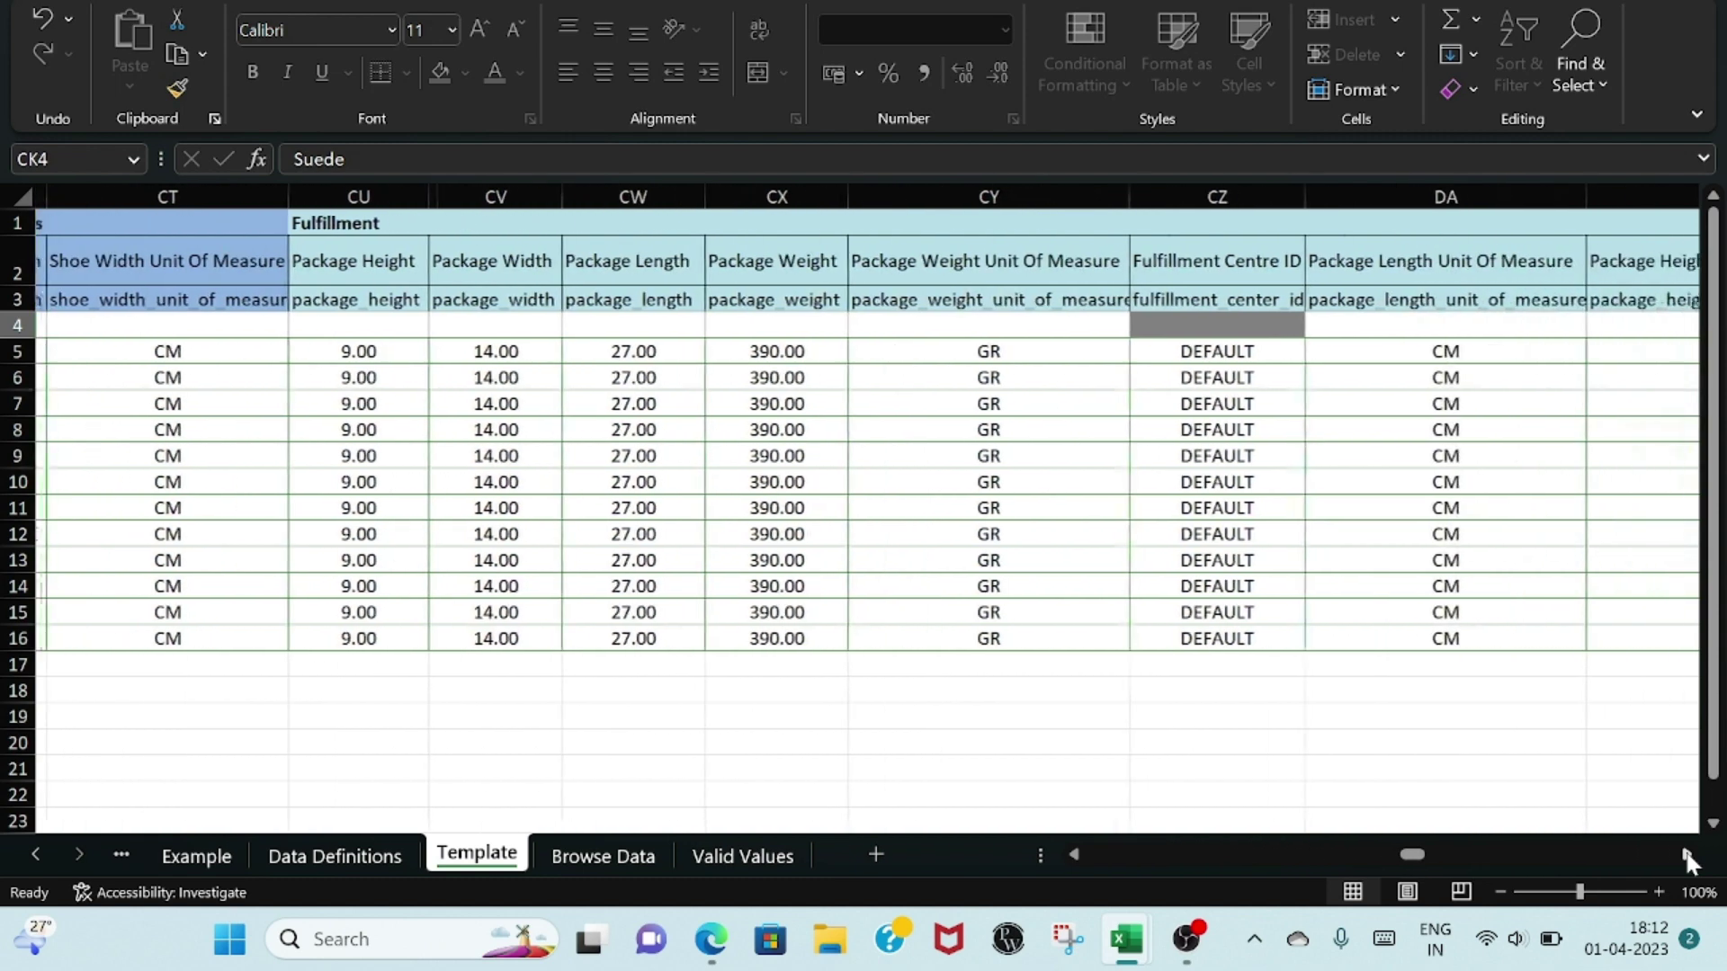
{"action": "left_click", "coordinate": [1687, 854]}
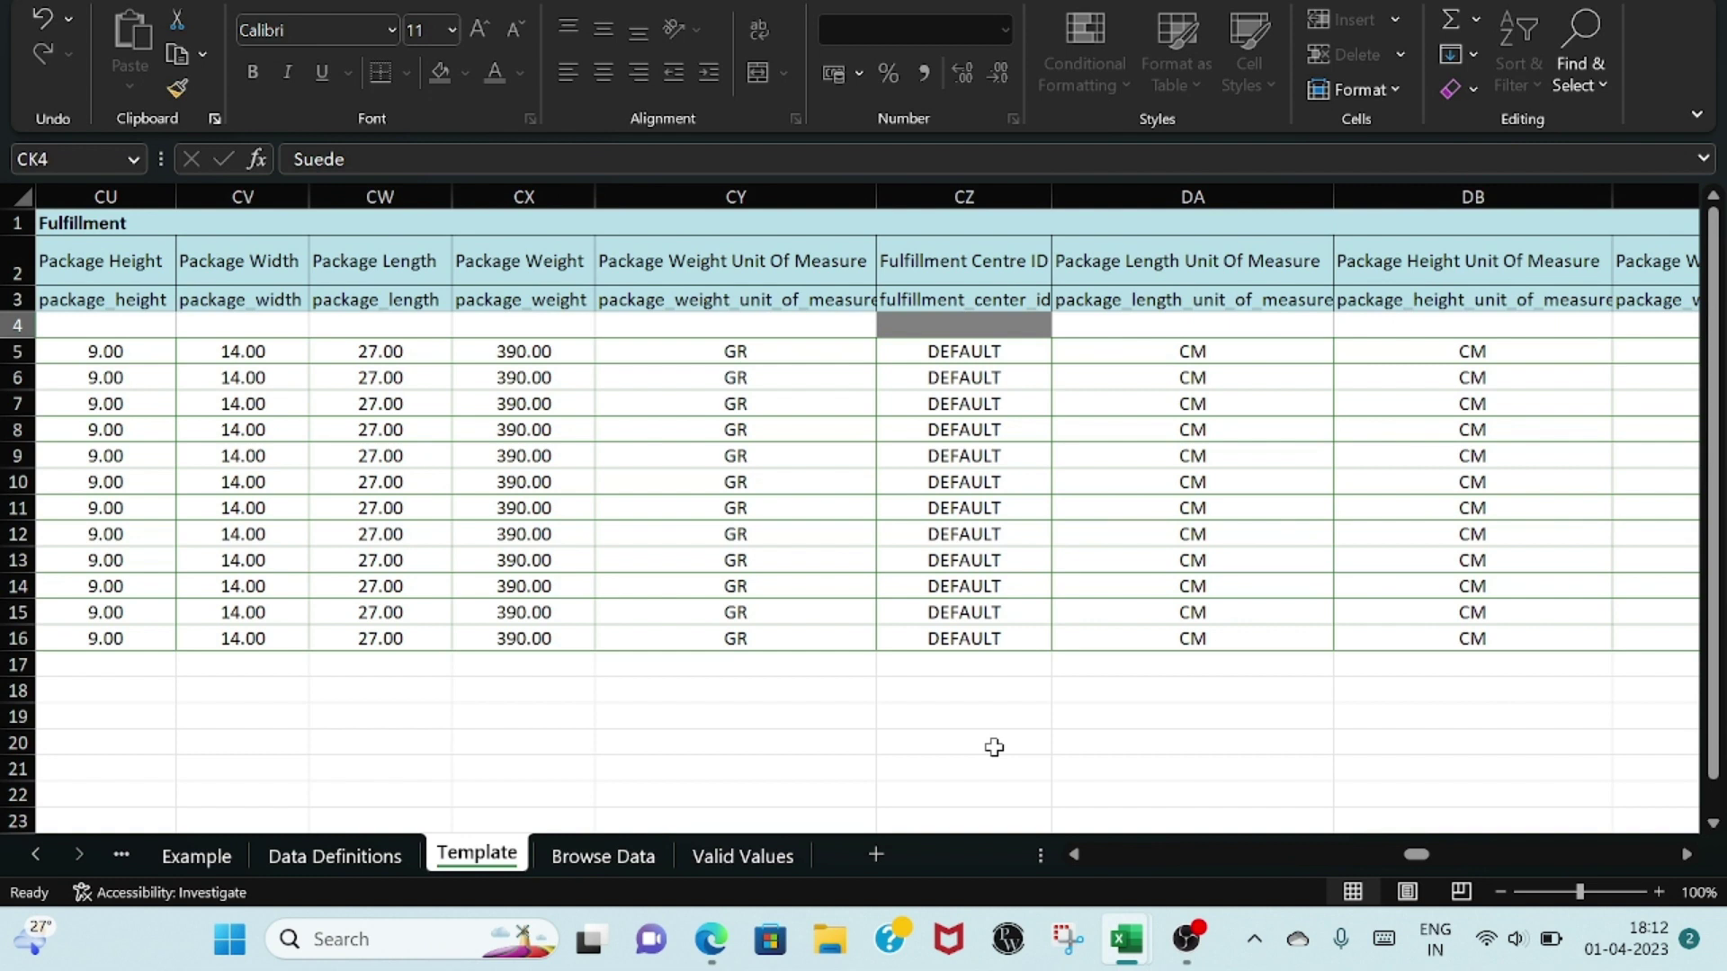
{"action": "left_click", "coordinate": [1011, 351]}
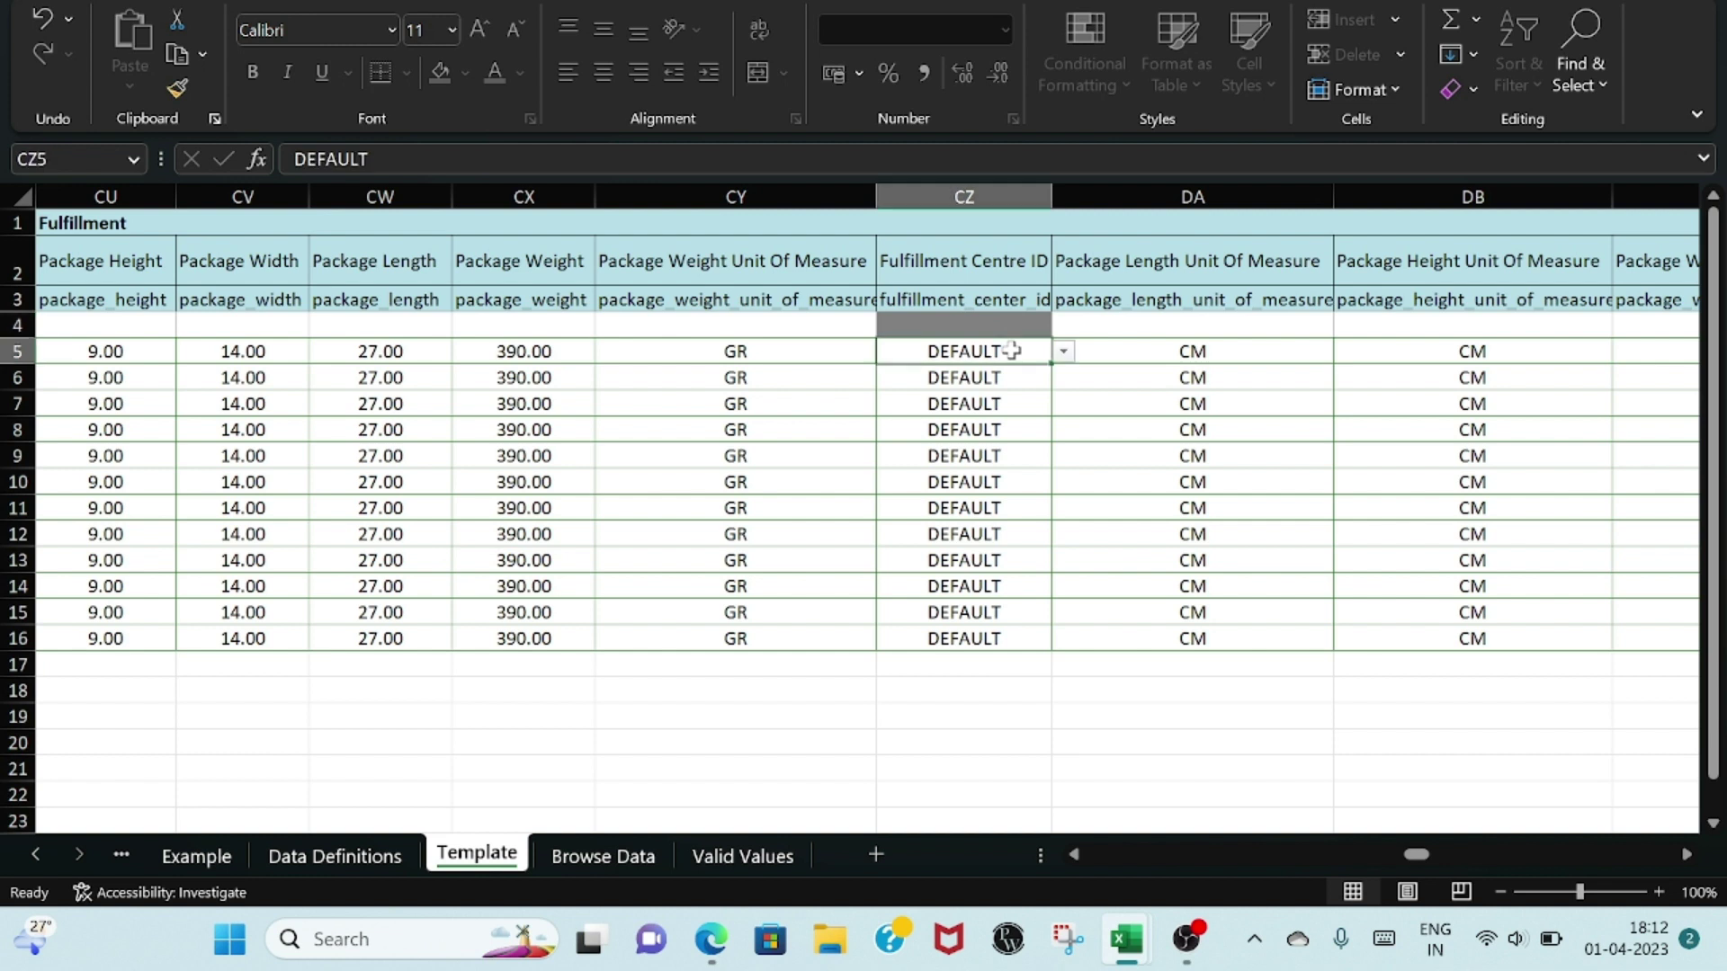
{"action": "left_click", "coordinate": [1063, 352]}
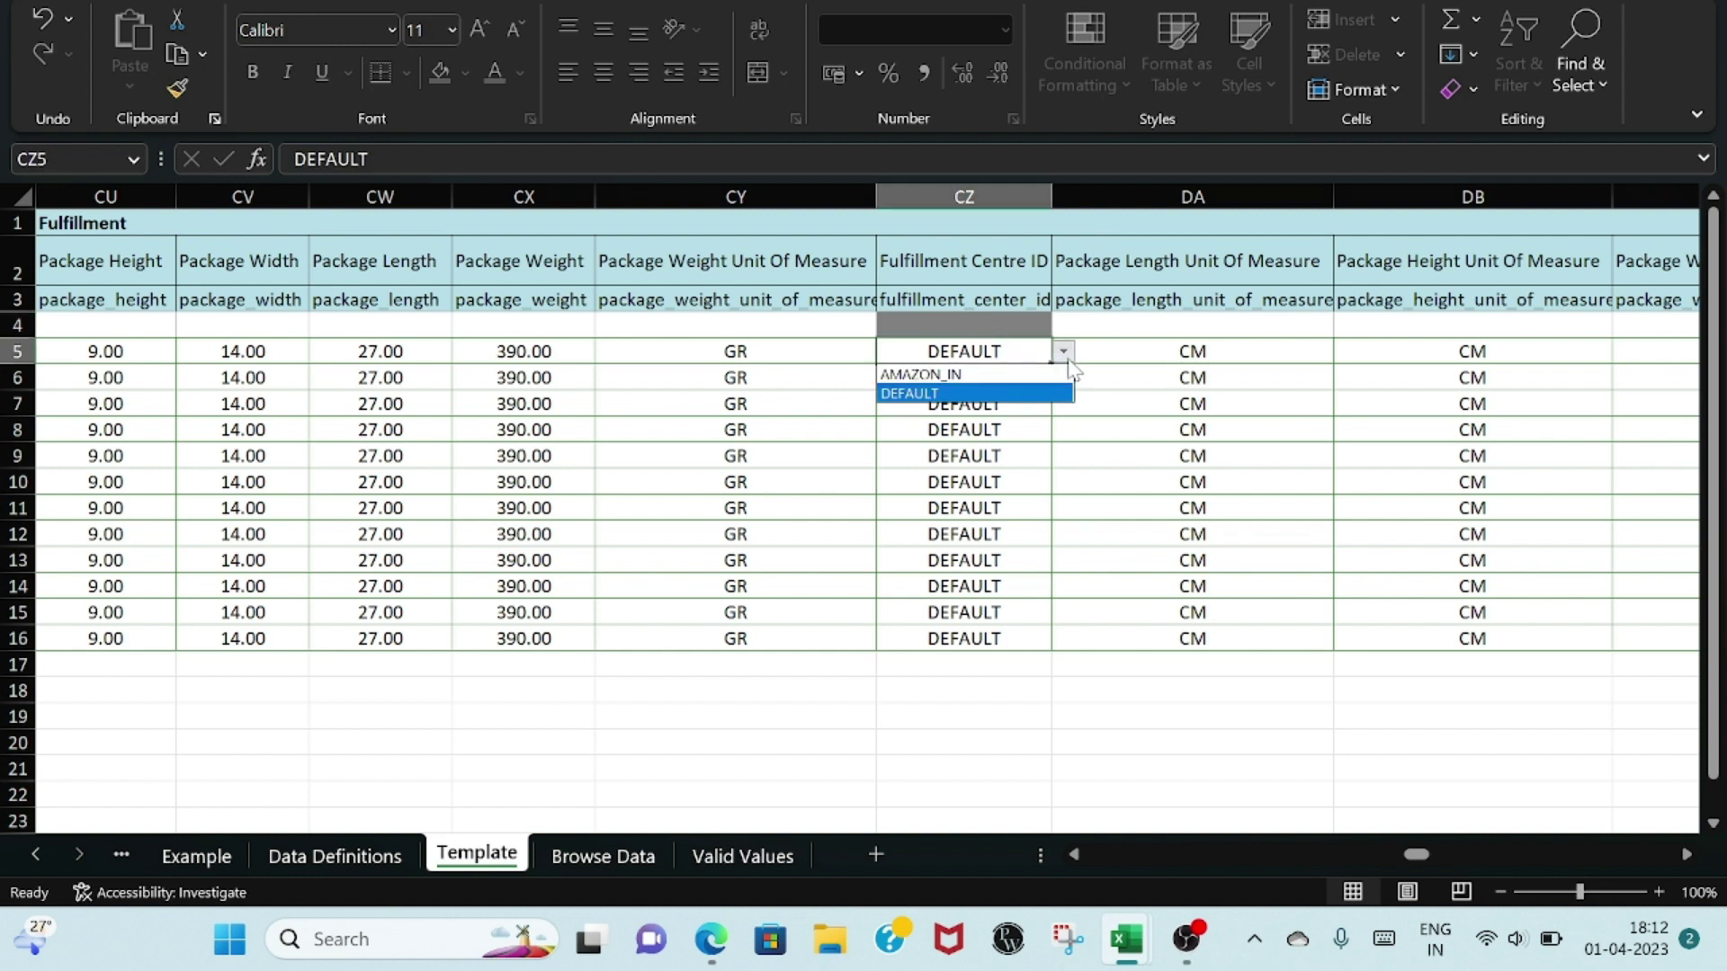
{"action": "left_click", "coordinate": [1025, 395]}
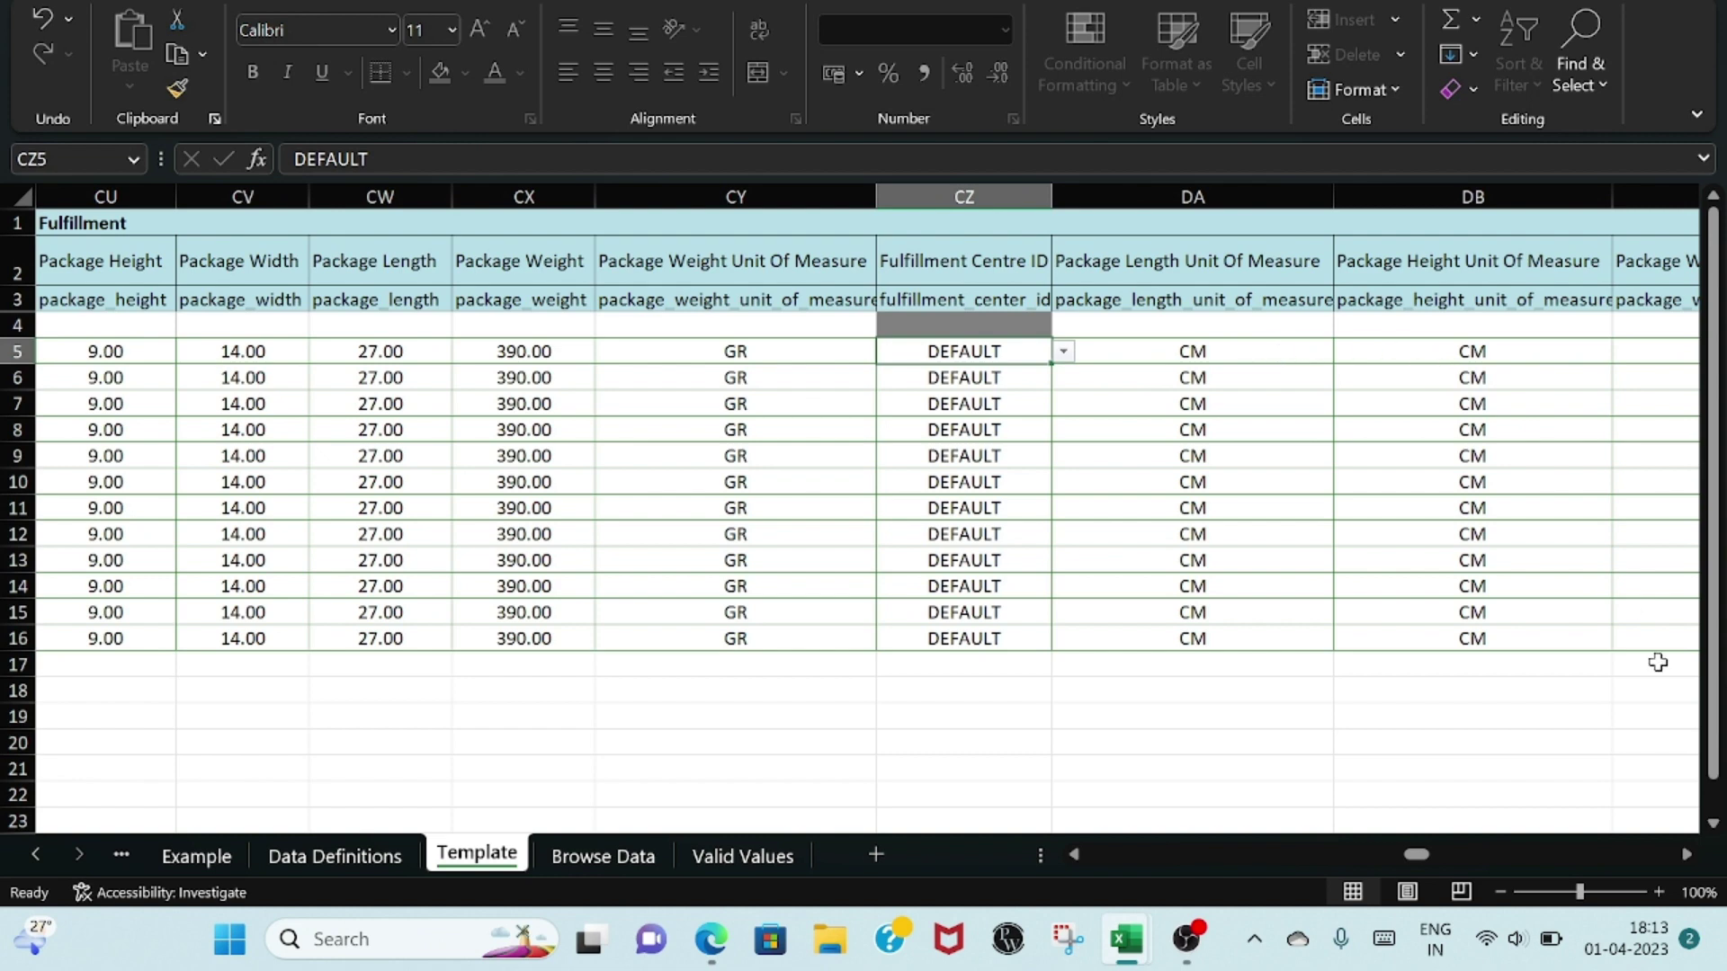
- Review the filled columns back to Feed Product Type and discard the pending 34 entry in cell CZ5
{"action": "left_click_drag", "start_coordinate": [1684, 857], "coordinate": [1687, 859]}
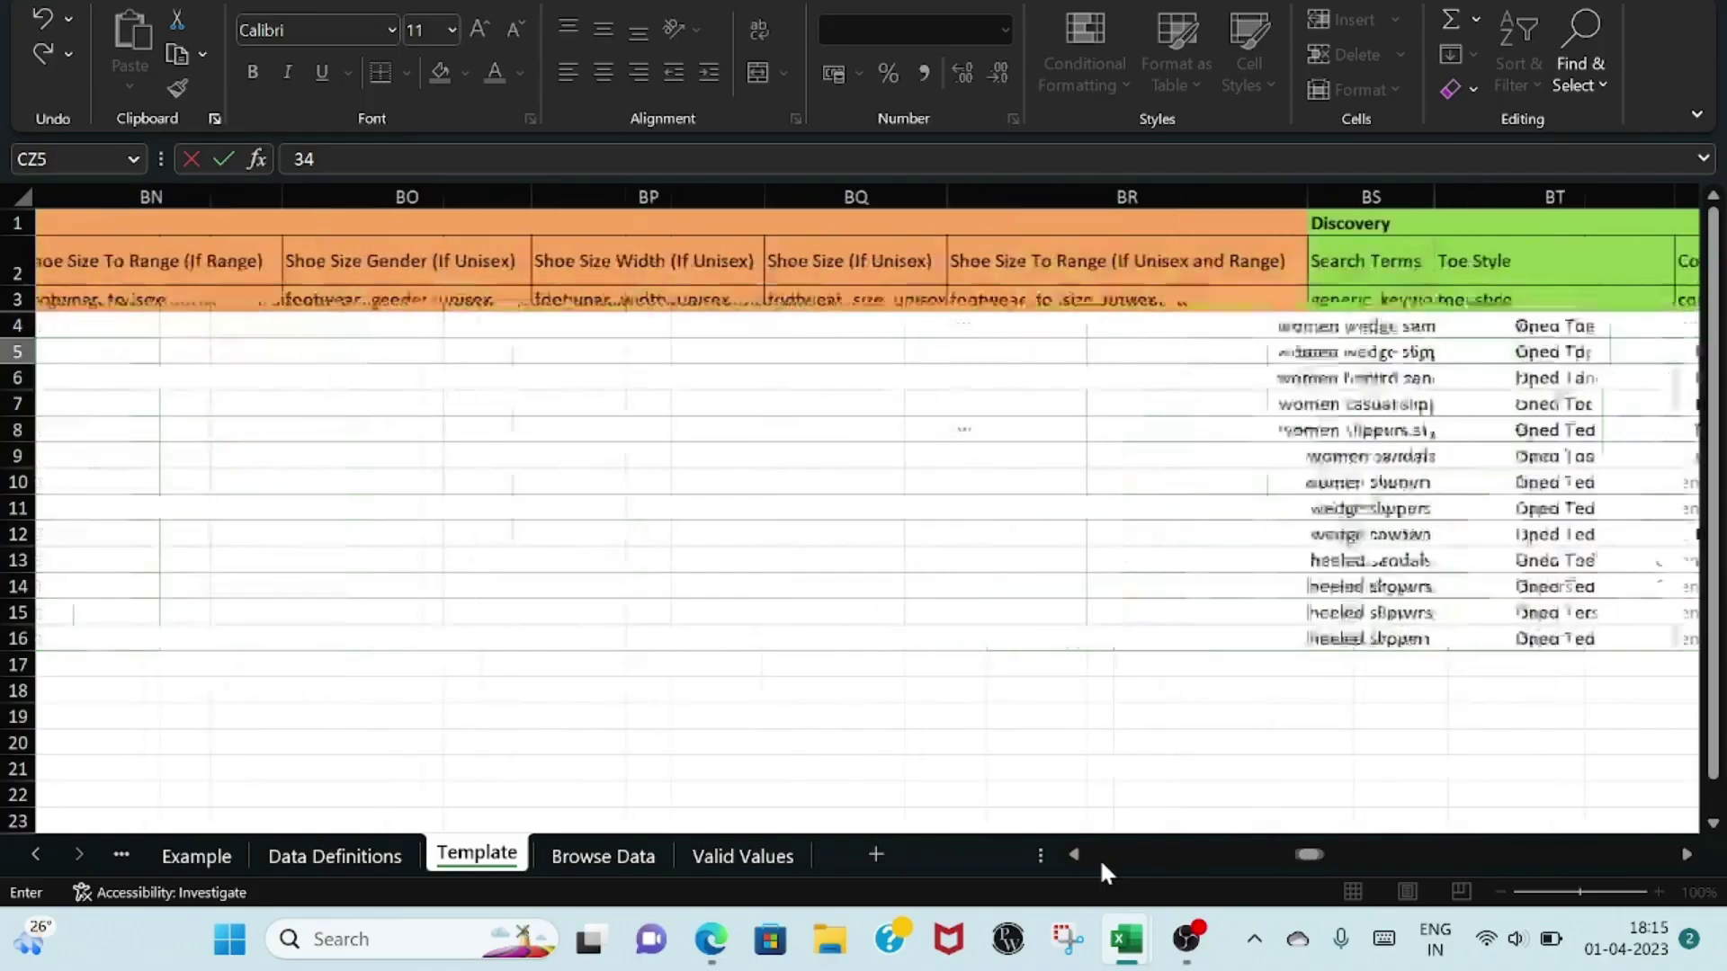
{"action": "scroll", "coordinate": [1099, 858], "scroll_direction": "left", "scroll_amount": 15}
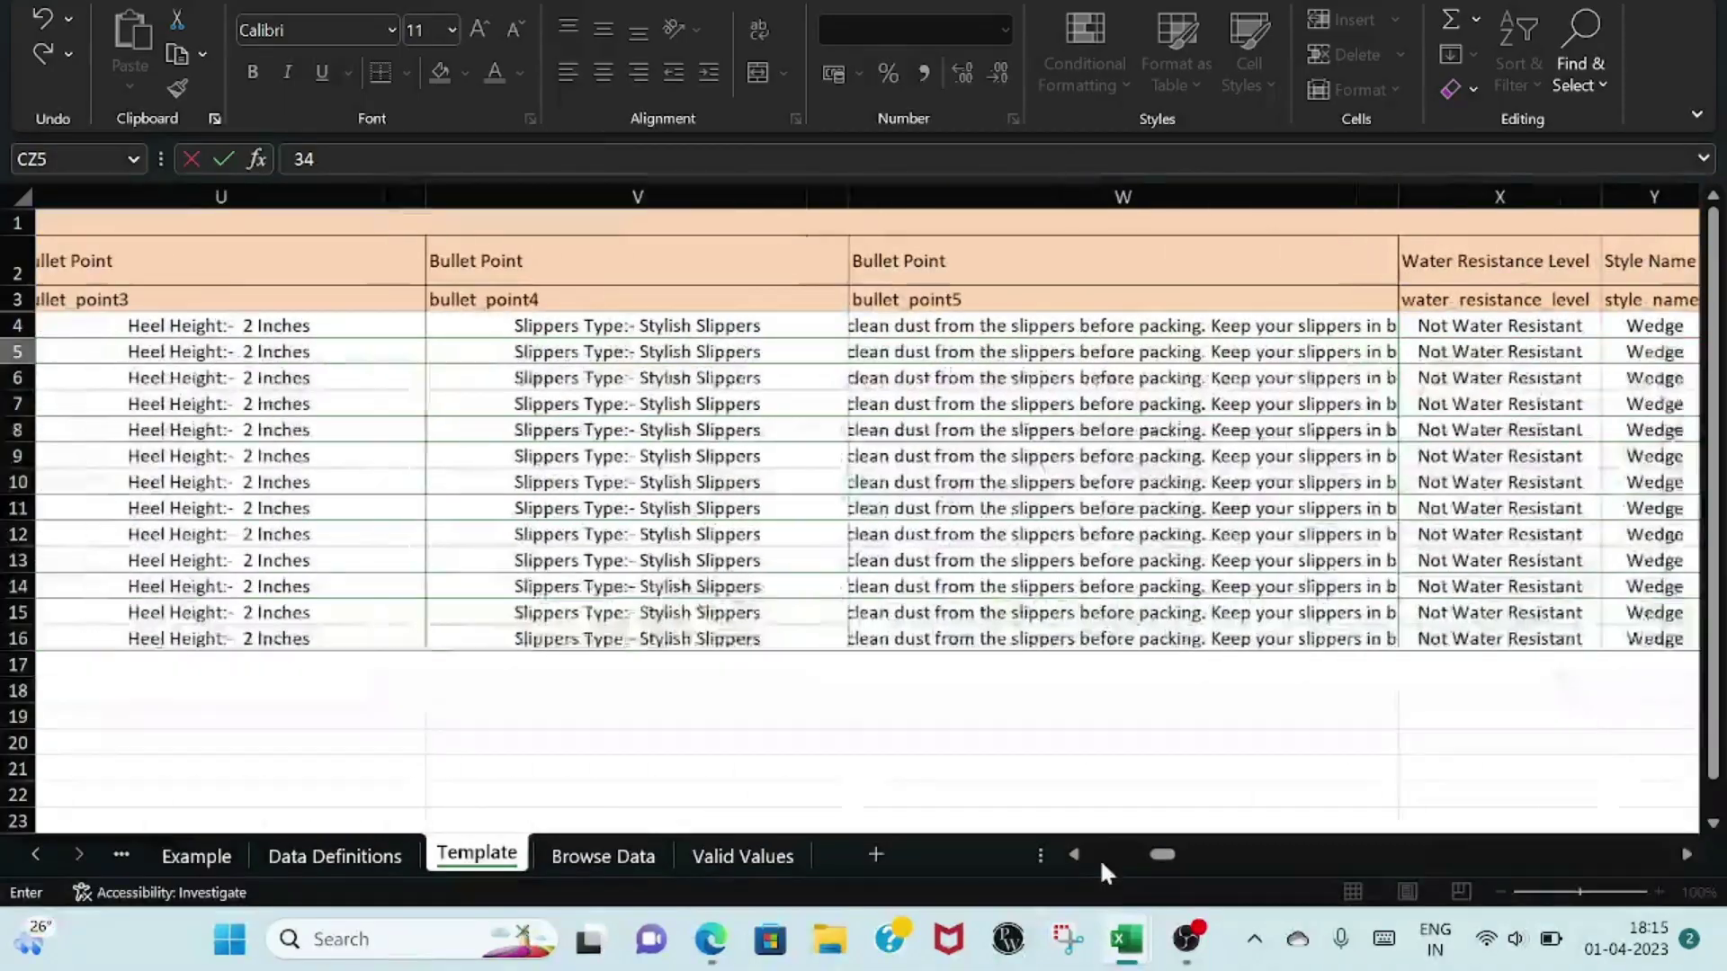
{"action": "scroll", "coordinate": [1077, 851], "scroll_direction": "left", "scroll_amount": 10}
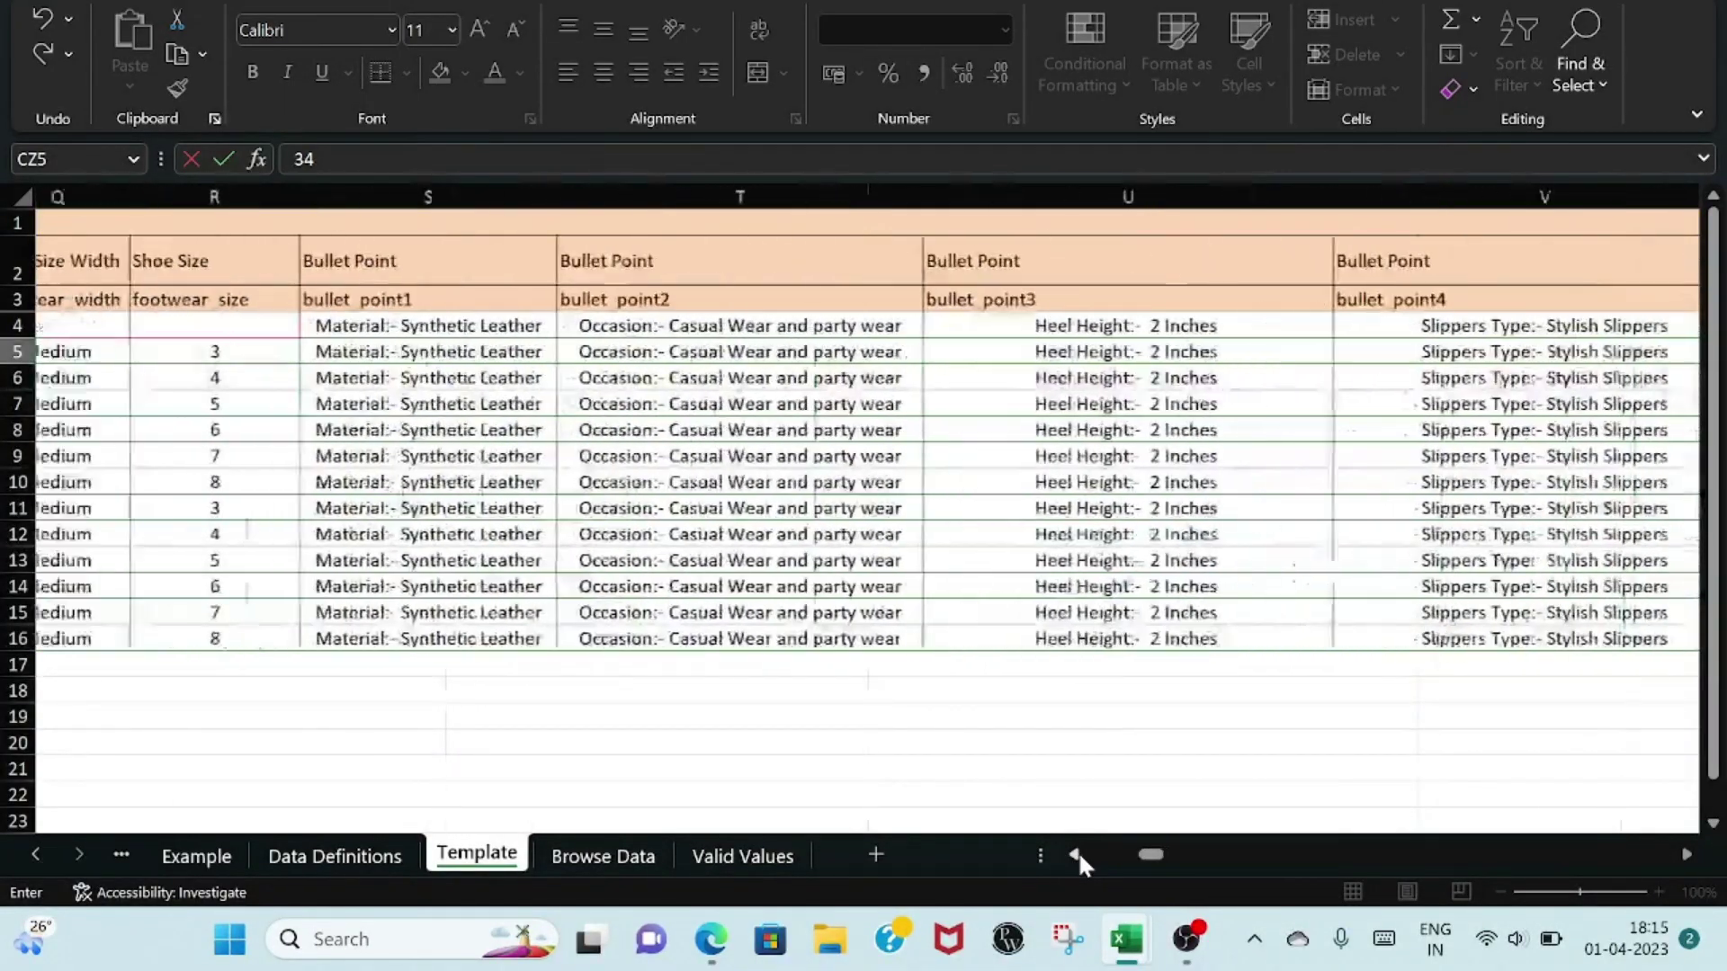
{"action": "scroll", "coordinate": [1078, 851], "scroll_direction": "left", "scroll_amount": 10}
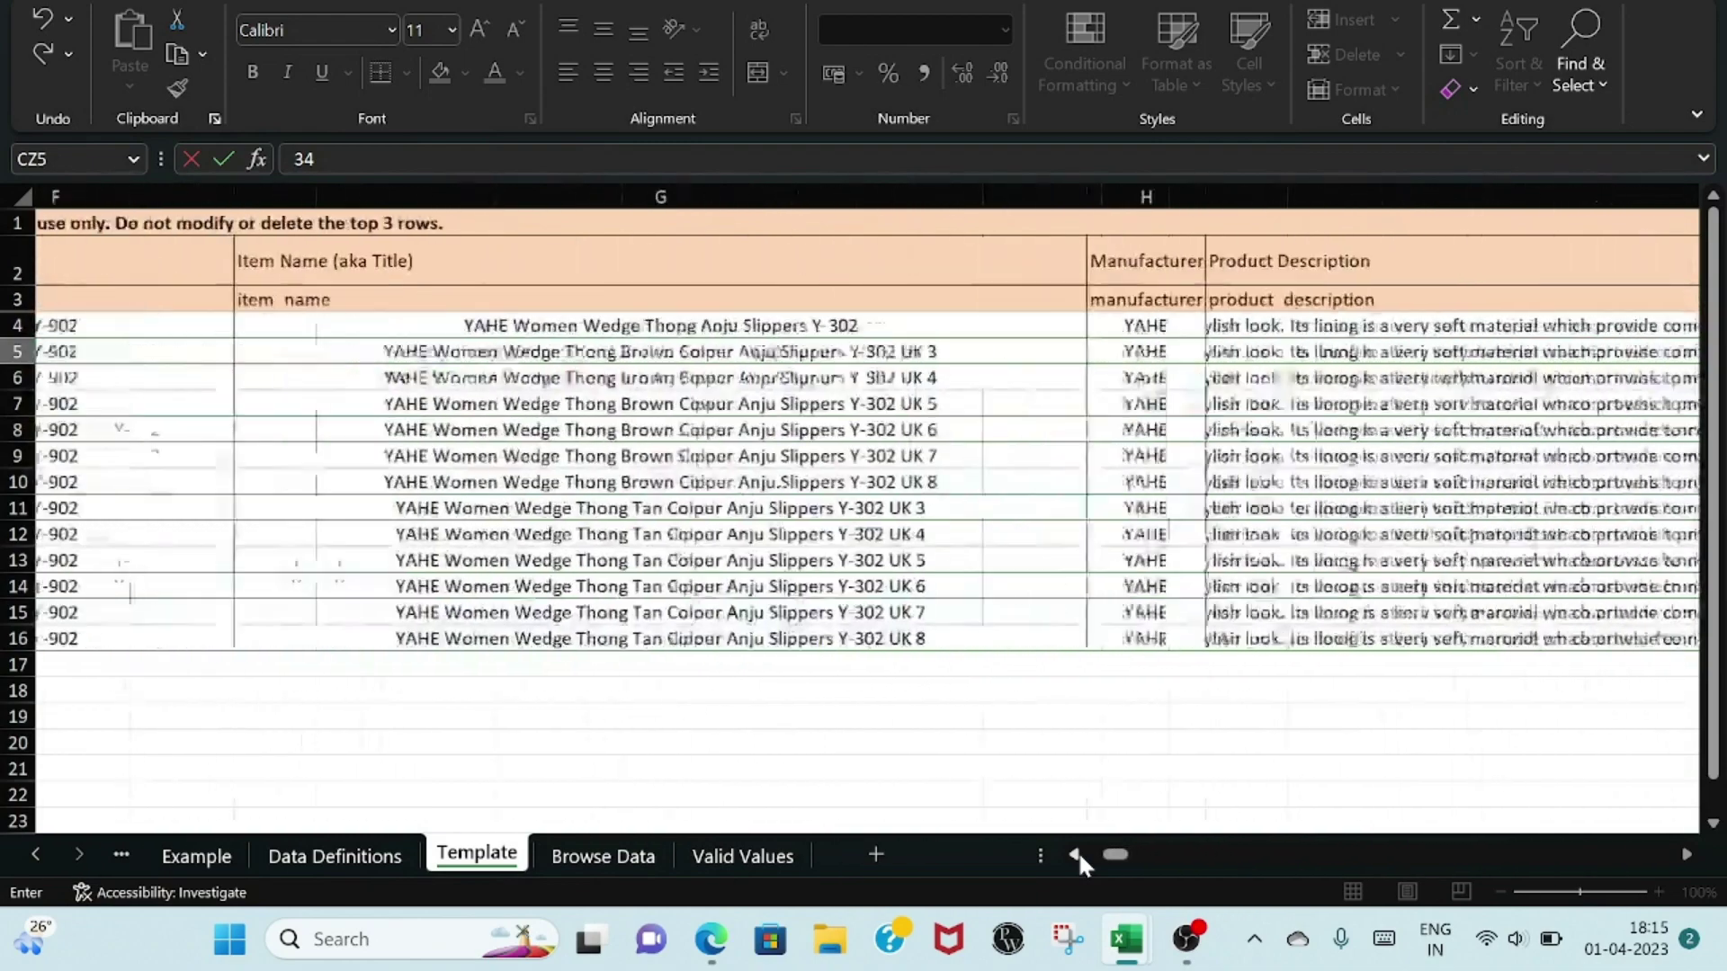
{"action": "scroll", "coordinate": [1077, 850], "scroll_direction": "left", "scroll_amount": 3}
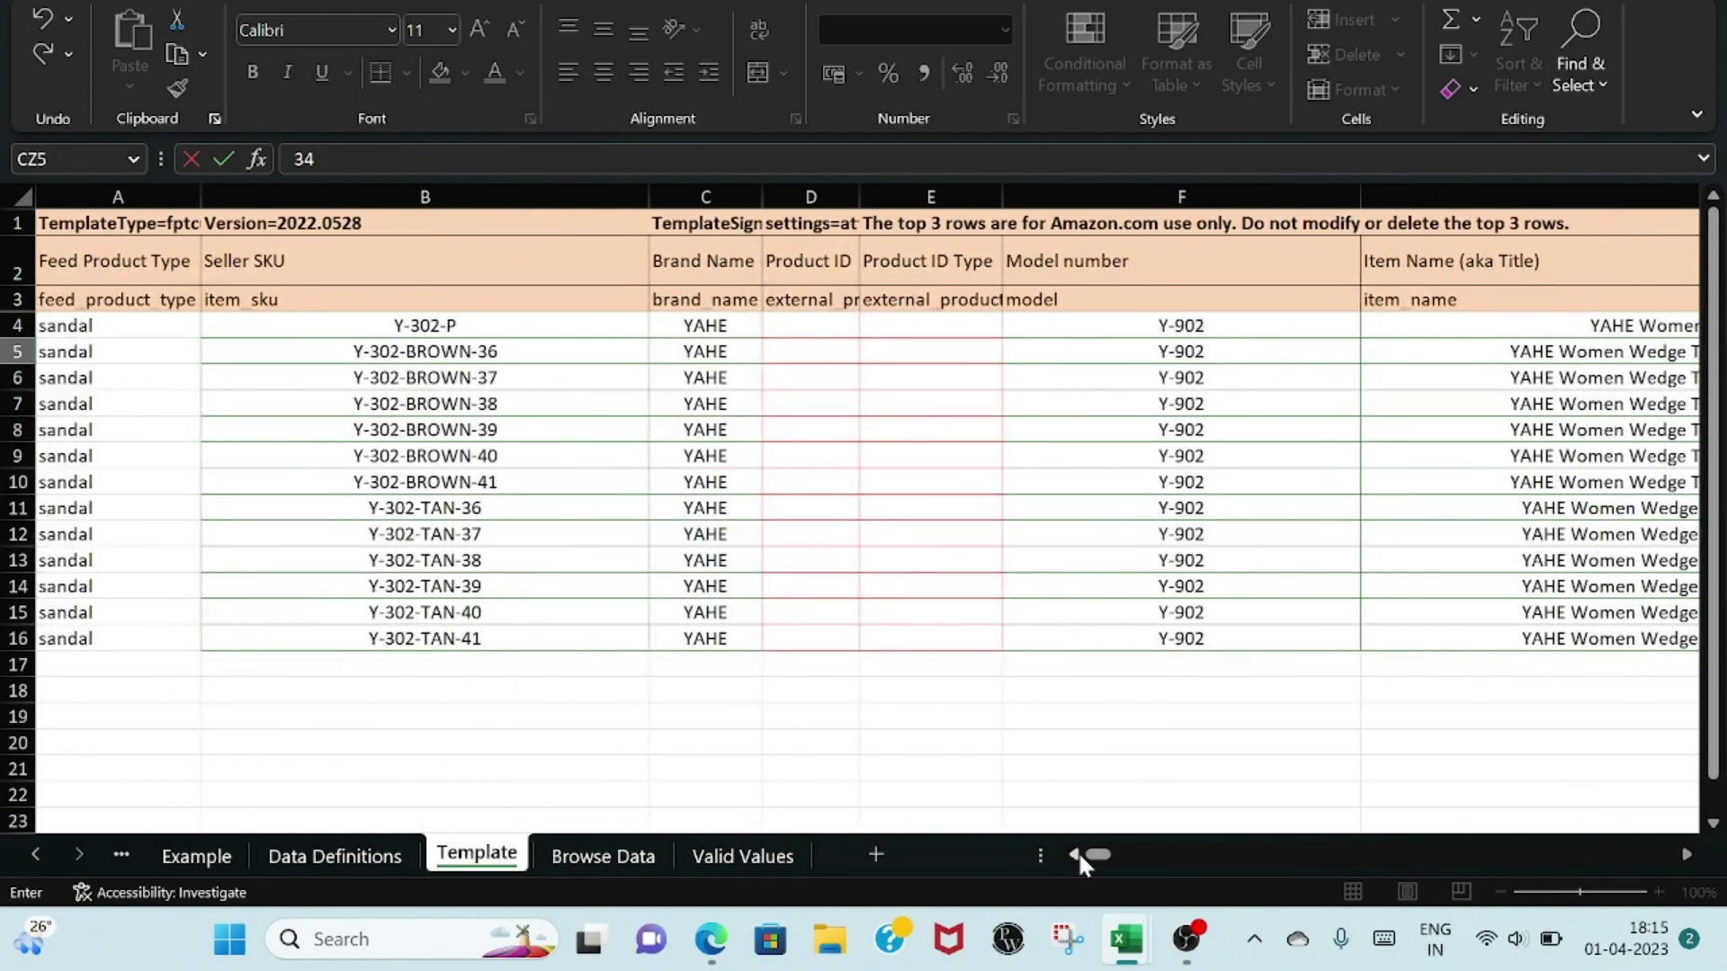
{"action": "left_click", "coordinate": [295, 413]}
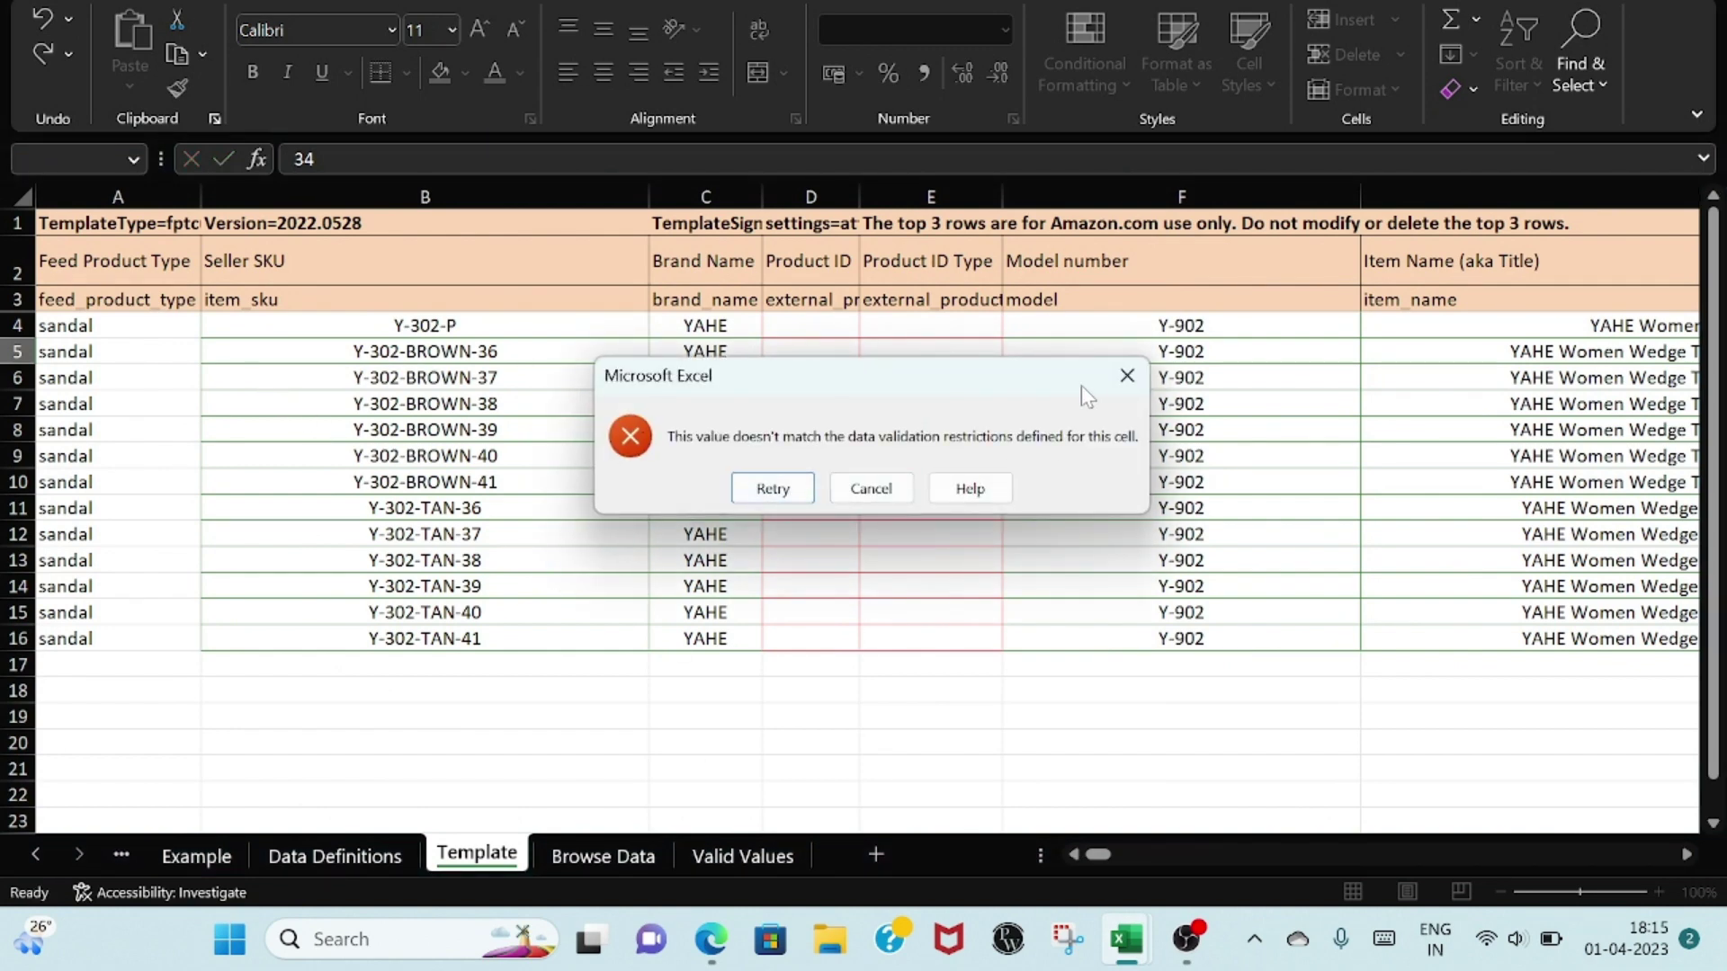
{"action": "left_click", "coordinate": [1126, 380]}
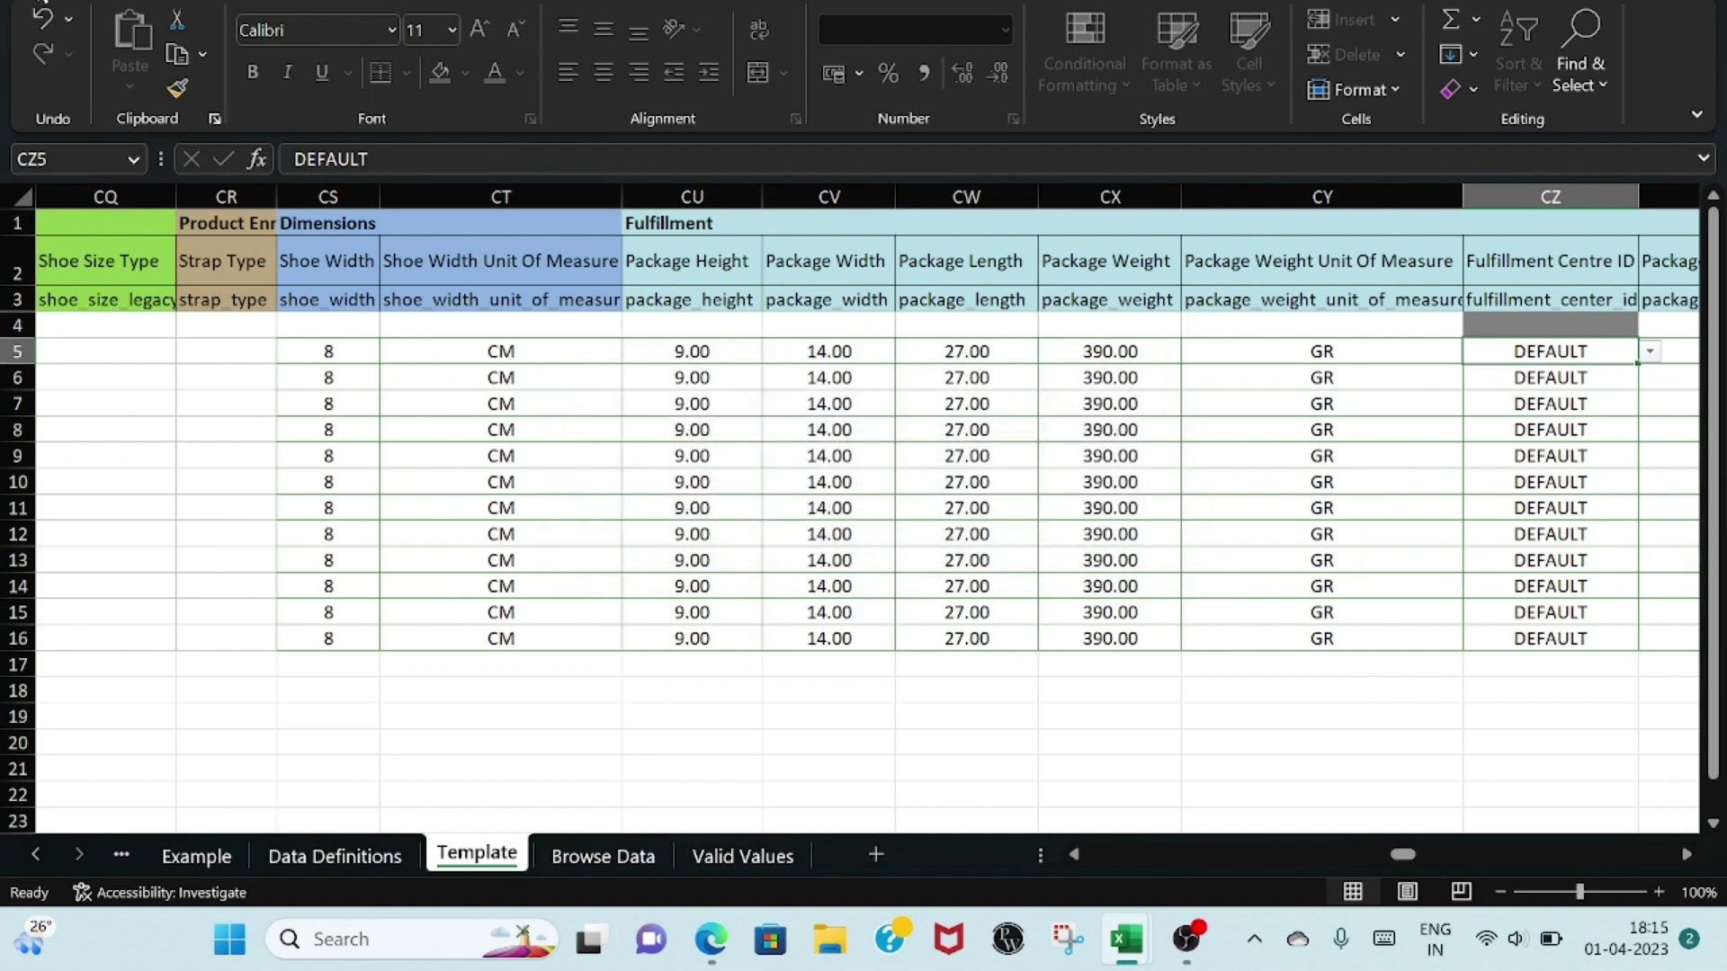
- Save the active Template sheet to the Desktop as Y-902 in Text (Tab delimited) format, replacing the existing file
{"action": "key", "text": "alt+f"}
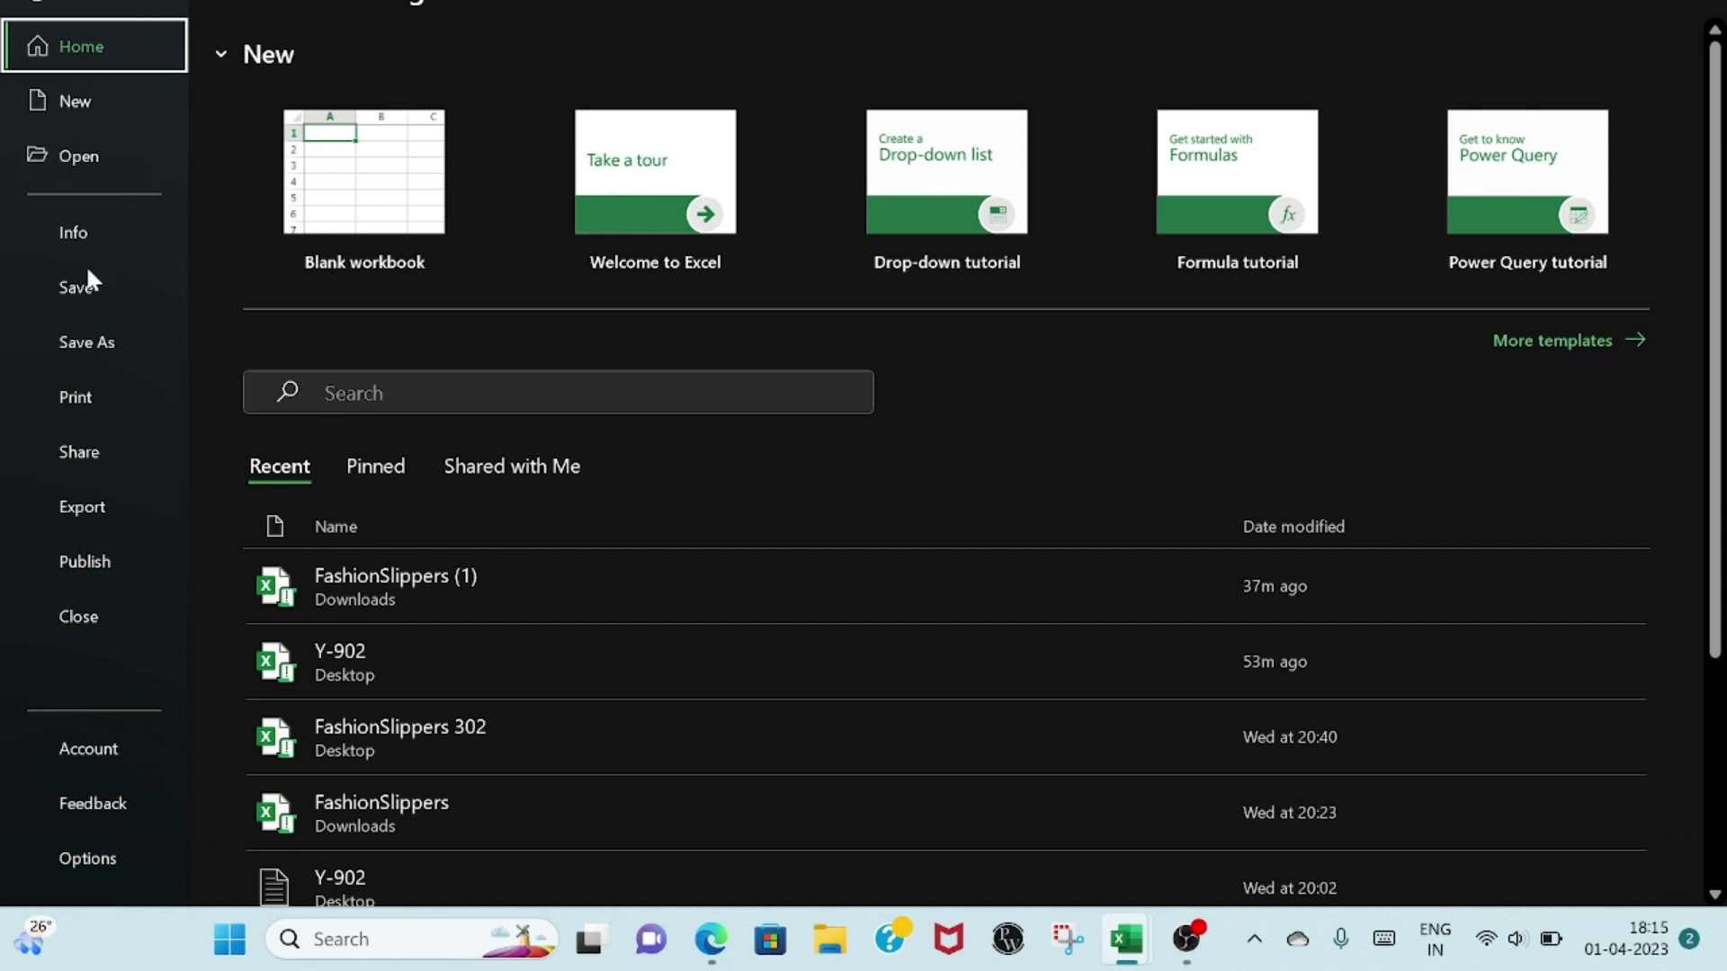
{"action": "left_click", "coordinate": [103, 347]}
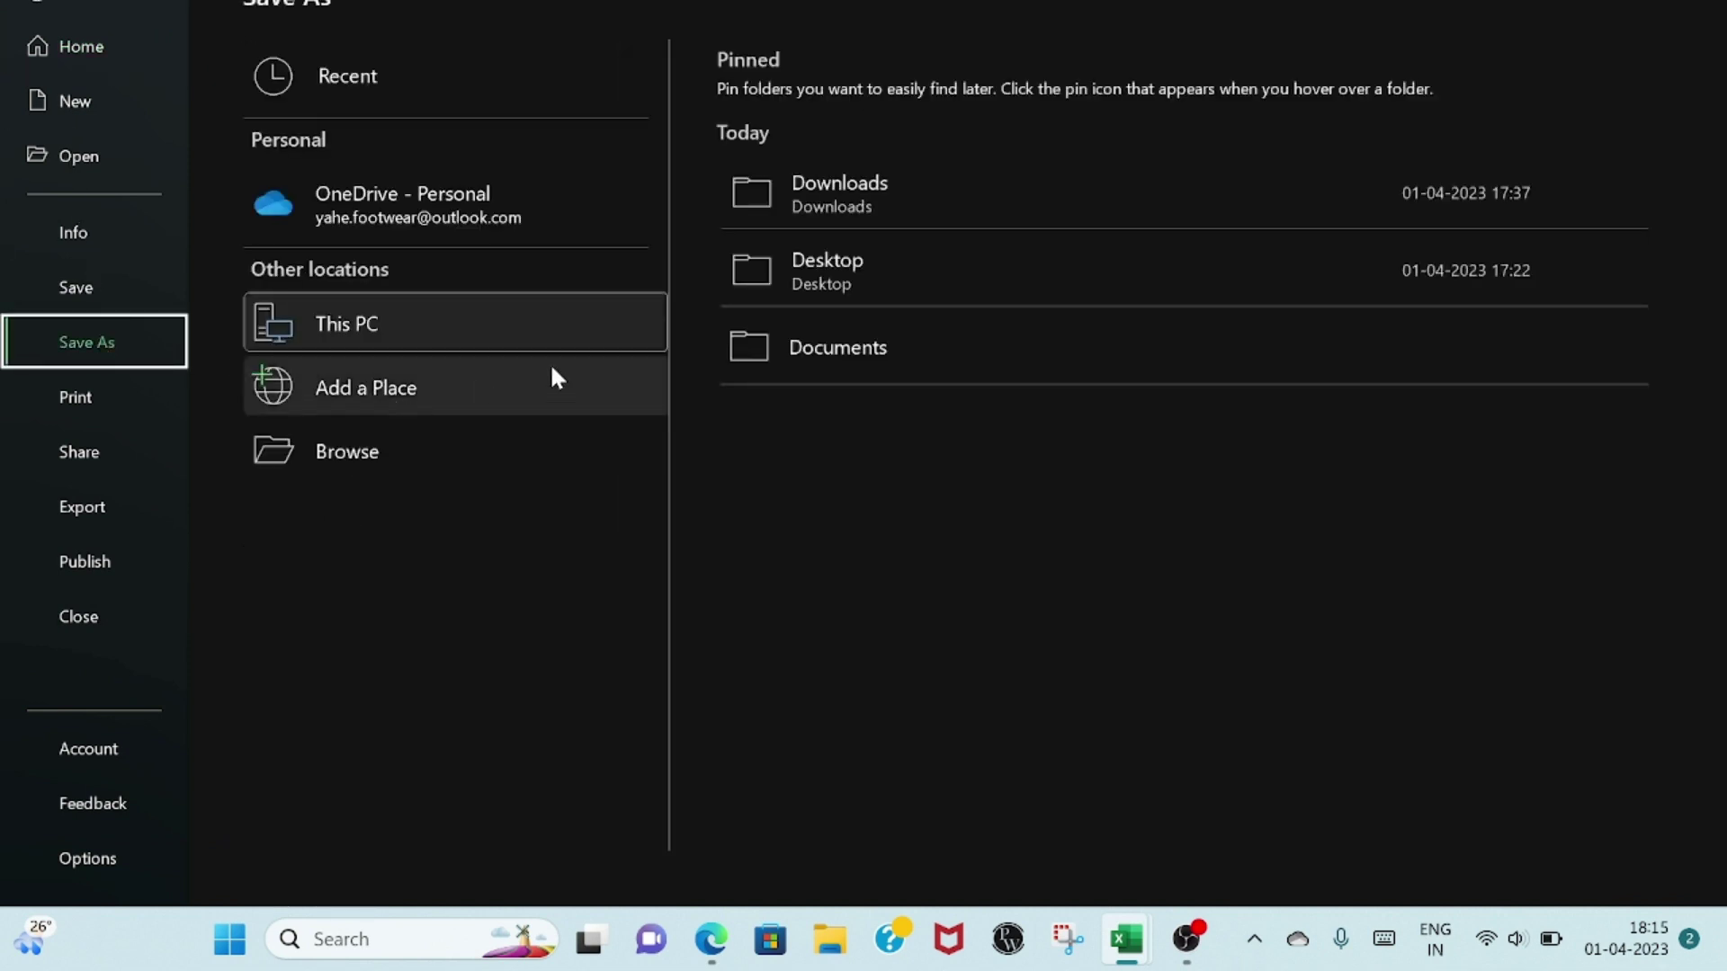
{"action": "left_click", "coordinate": [818, 277]}
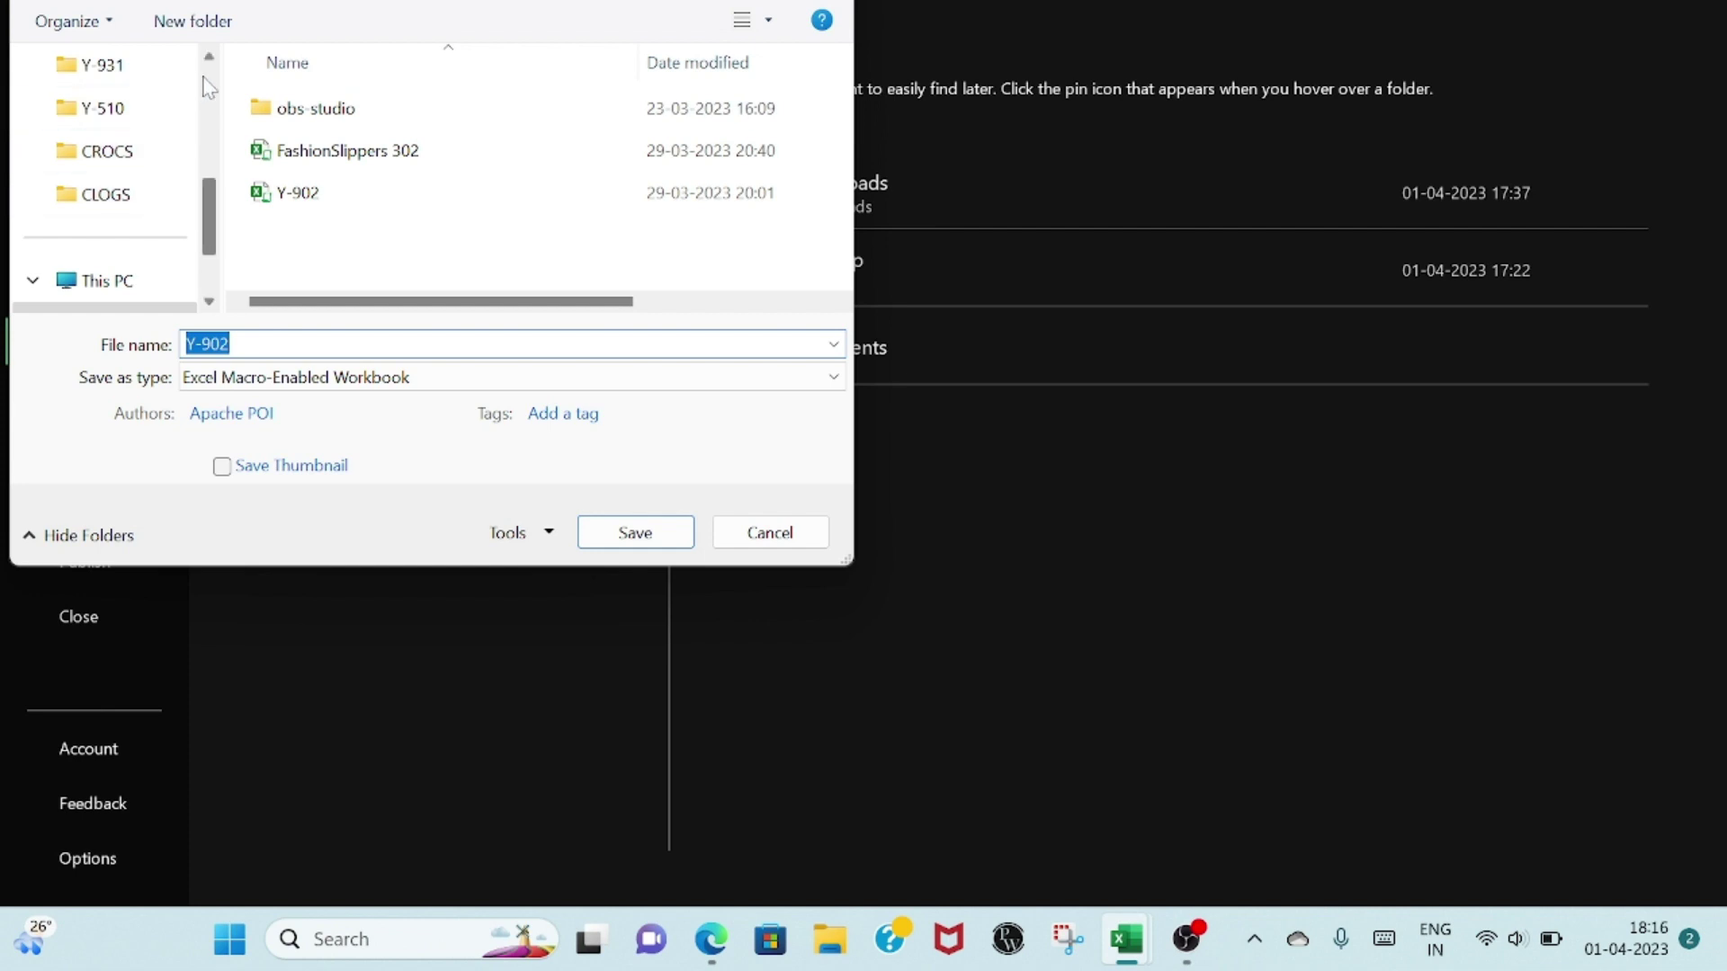
{"action": "scroll", "coordinate": [214, 88], "scroll_direction": "up", "scroll_amount": 2}
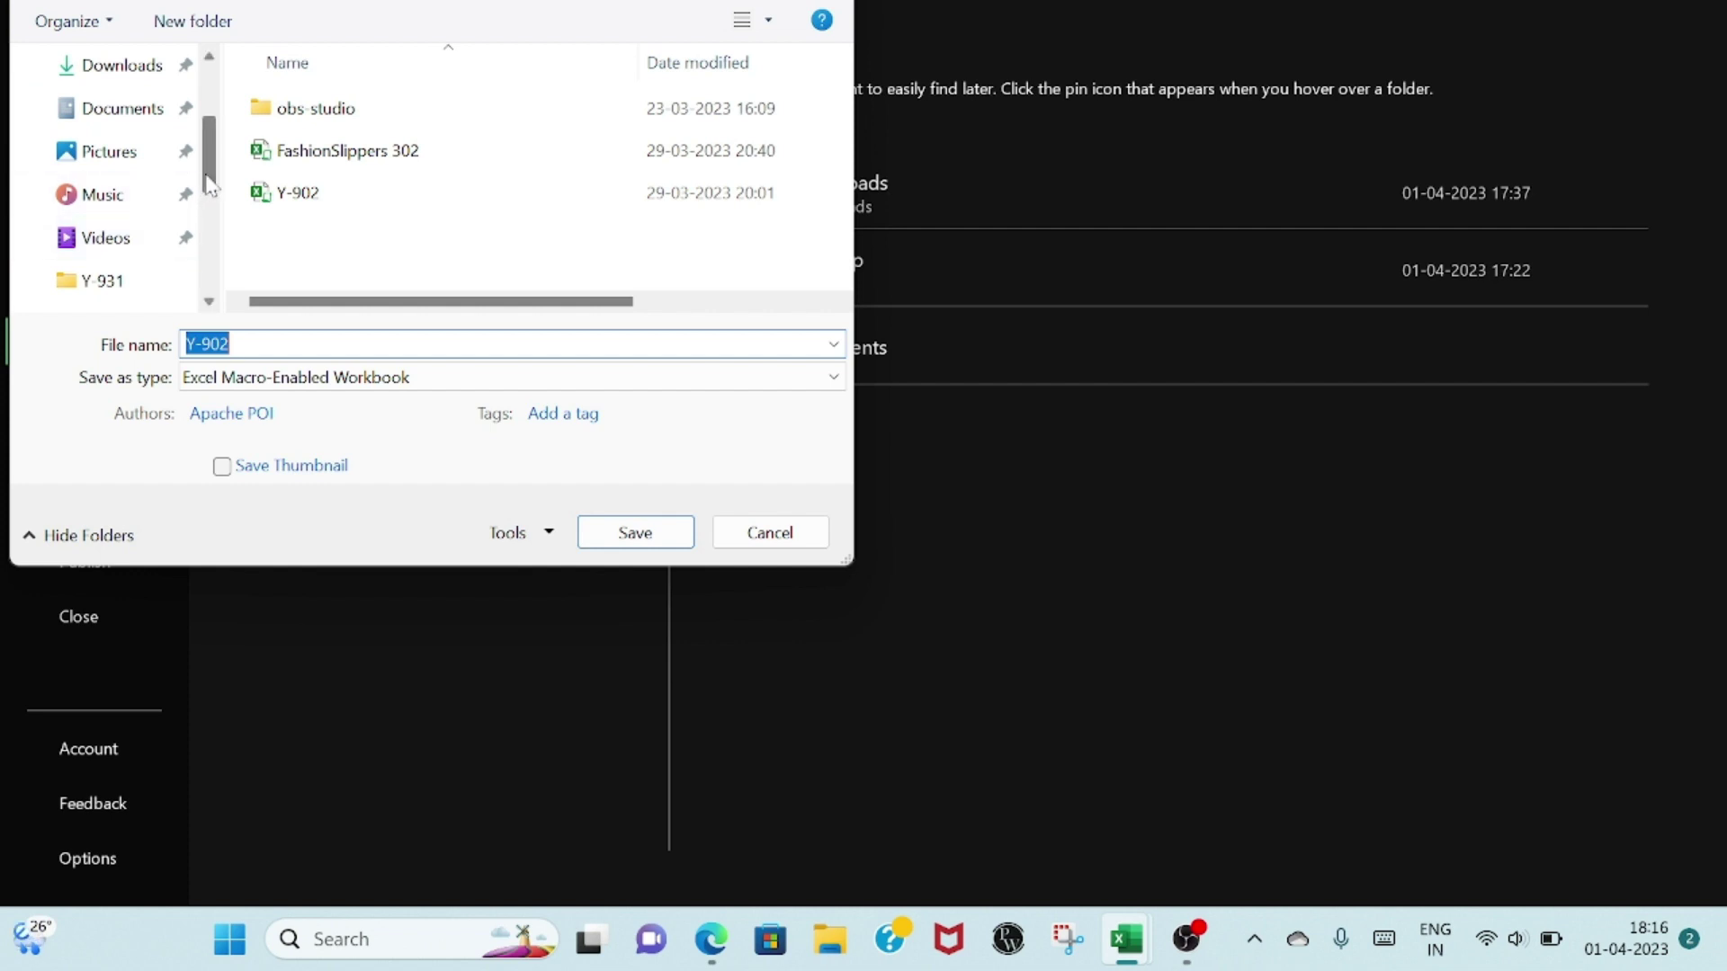
{"action": "left_click_drag", "start_coordinate": [206, 177], "coordinate": [207, 151]}
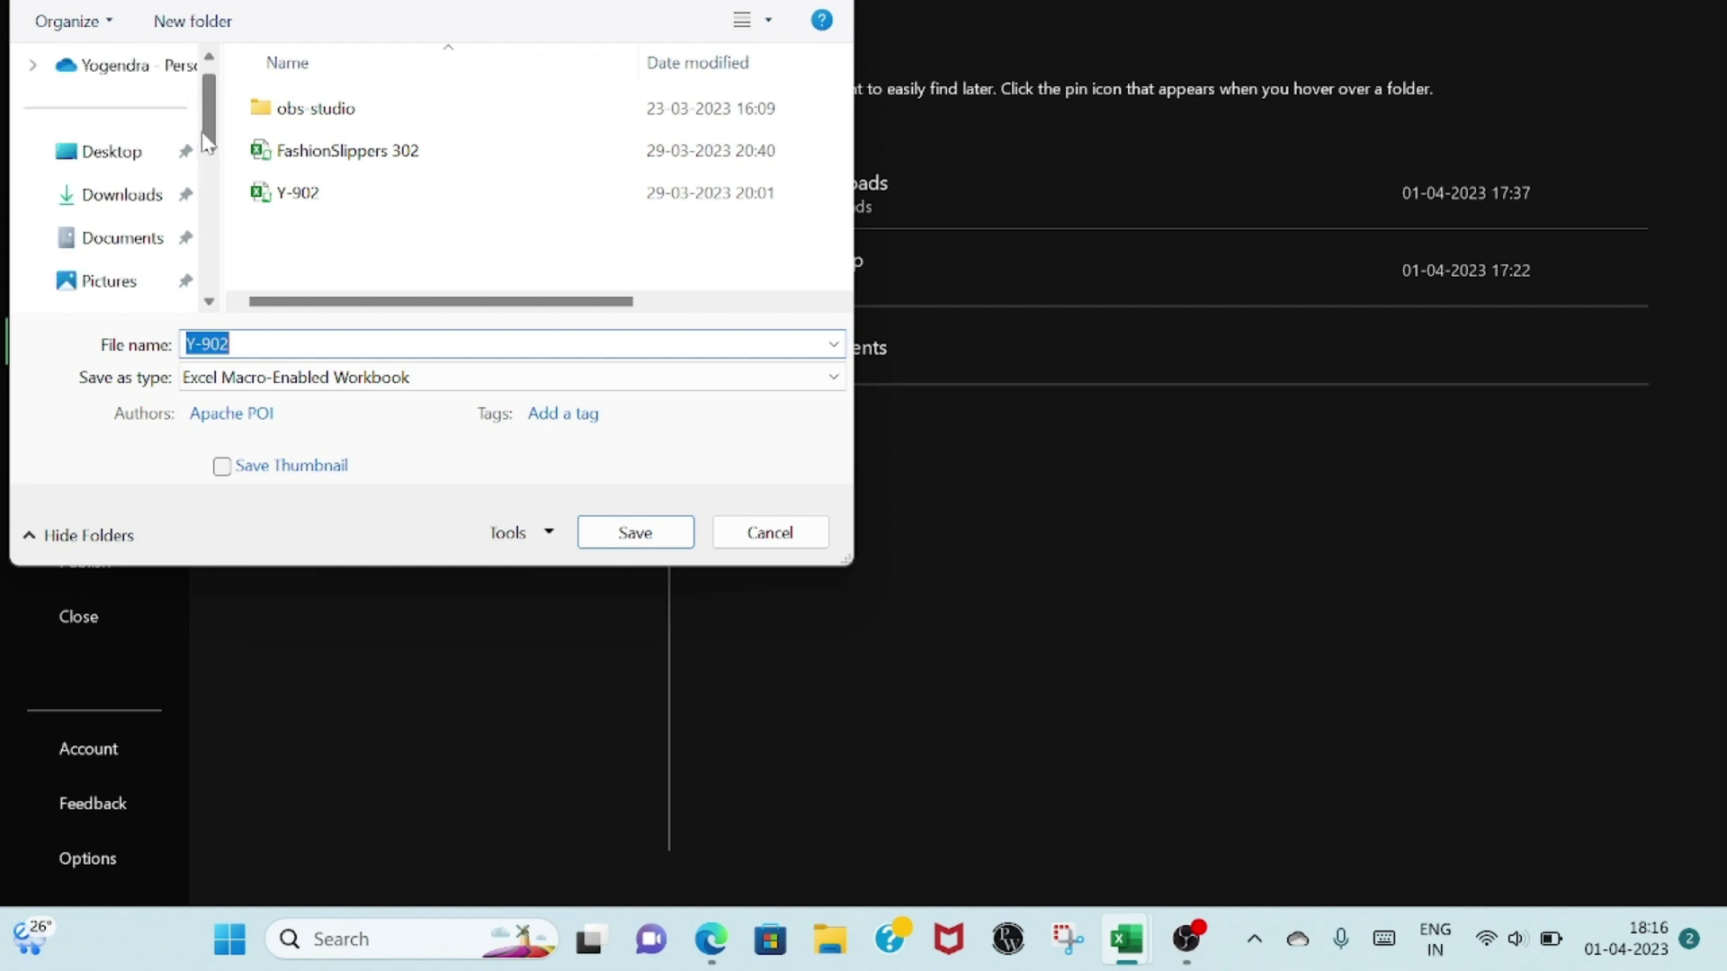
{"action": "left_click", "coordinate": [126, 165]}
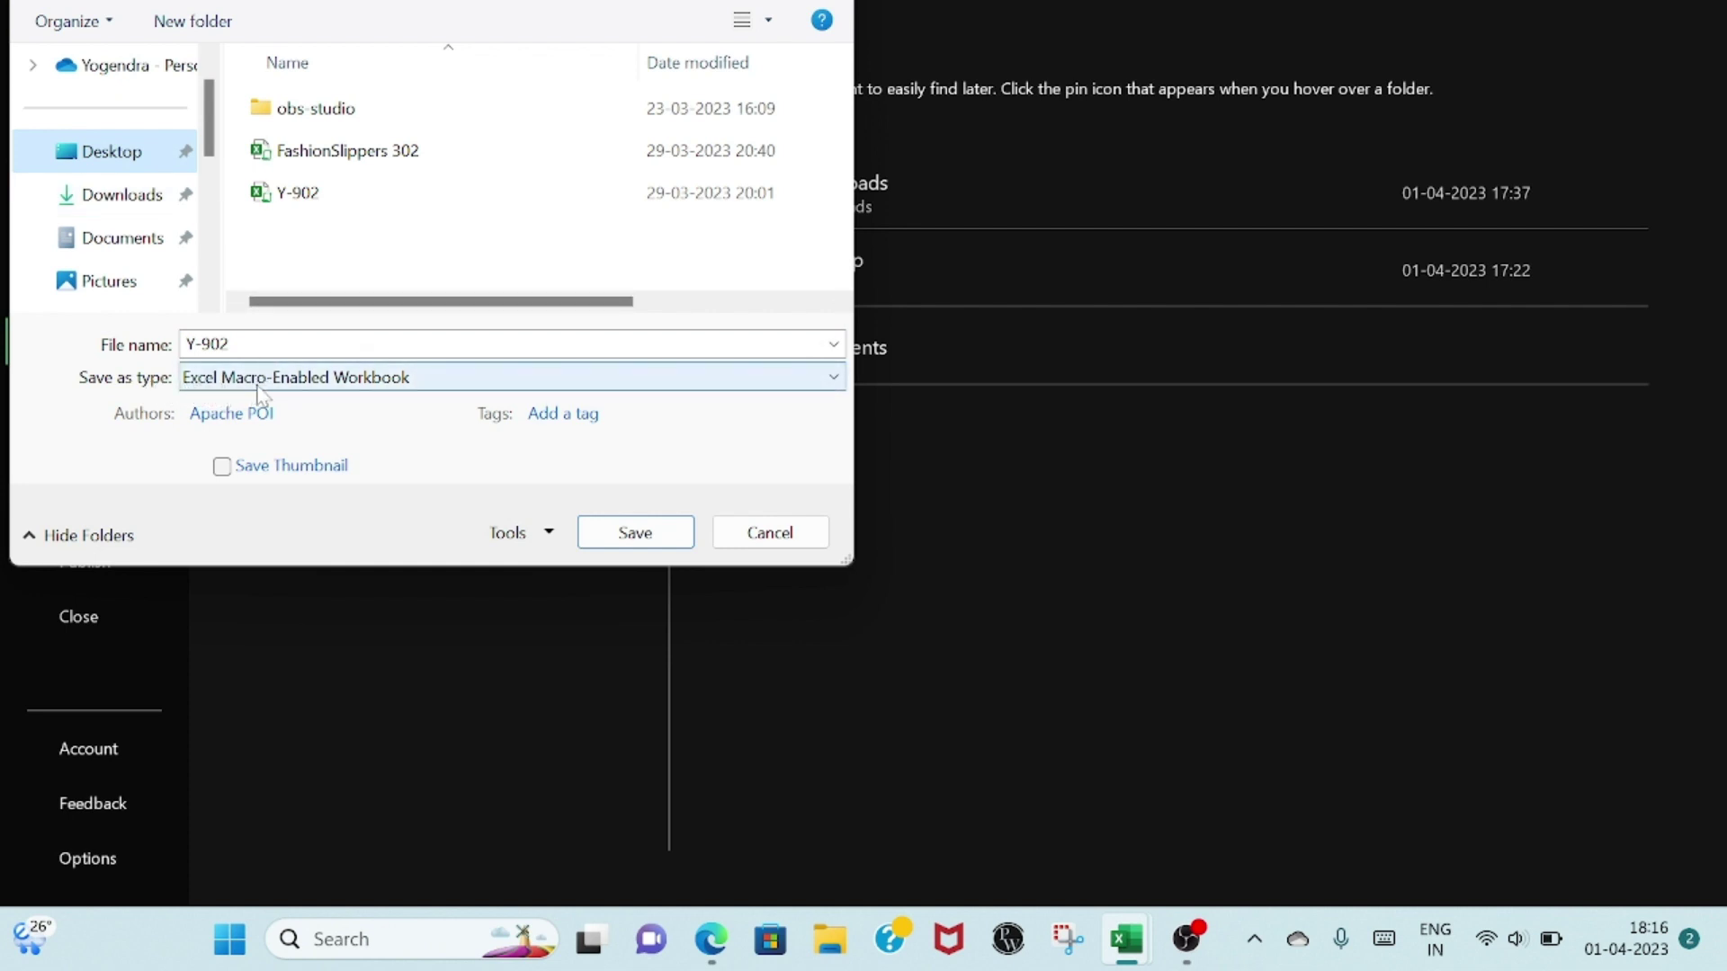
{"action": "left_click", "coordinate": [297, 380]}
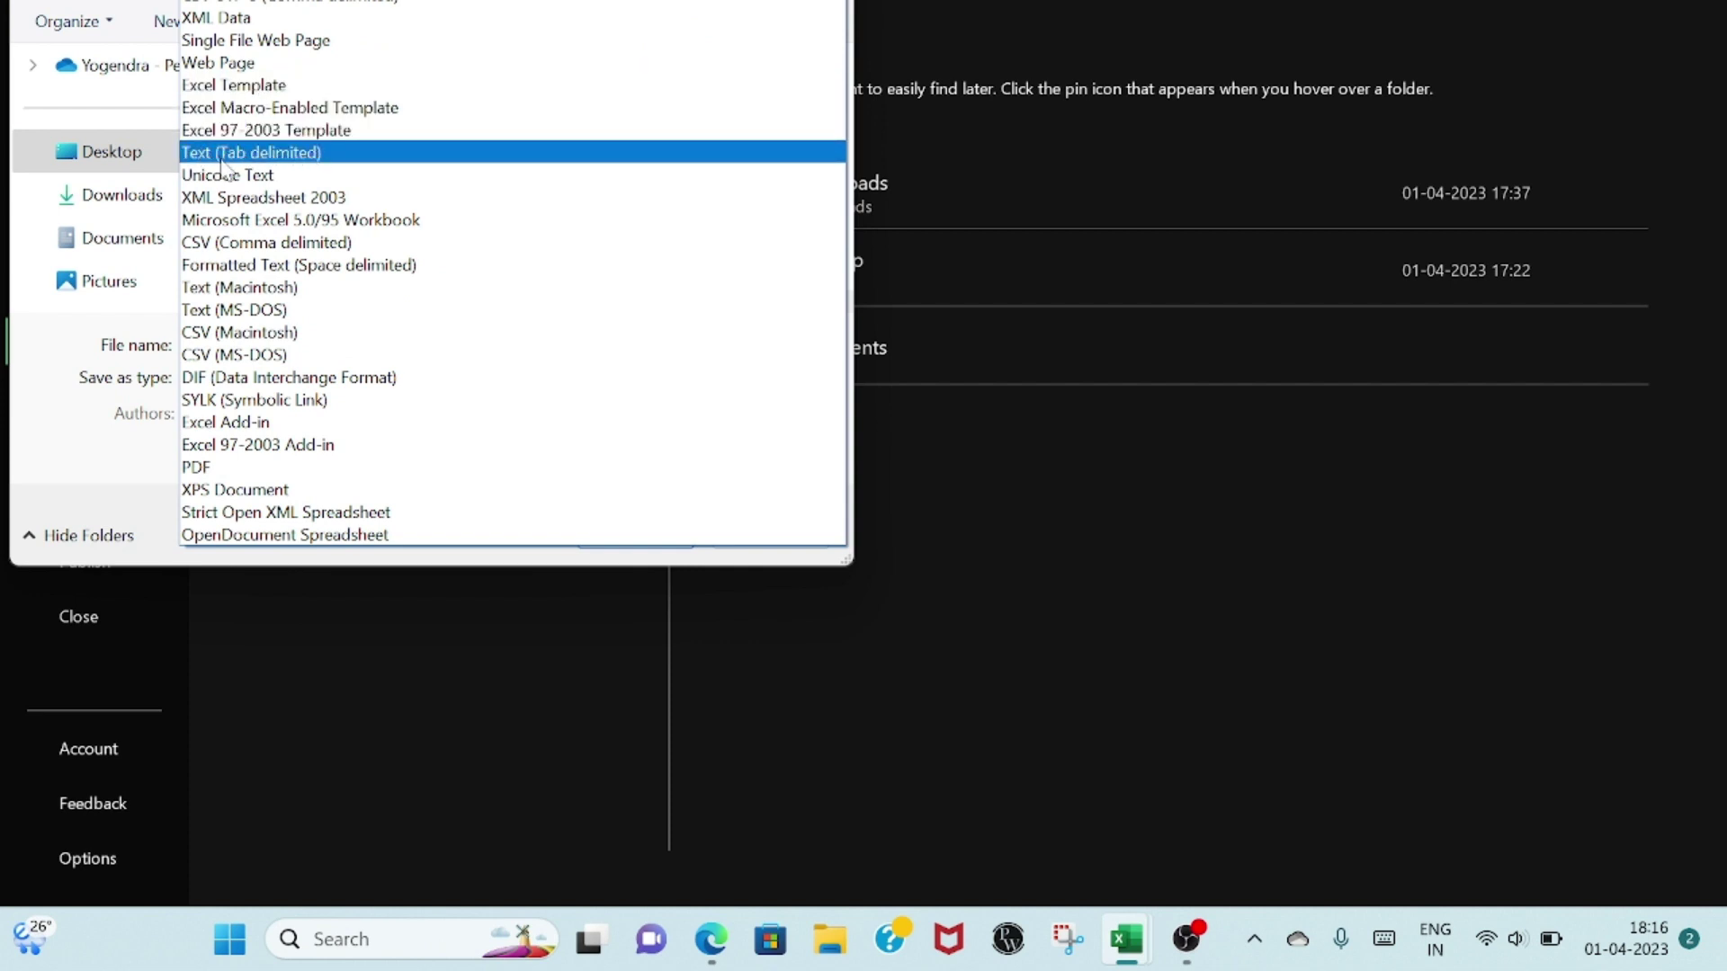
{"action": "left_click", "coordinate": [305, 153]}
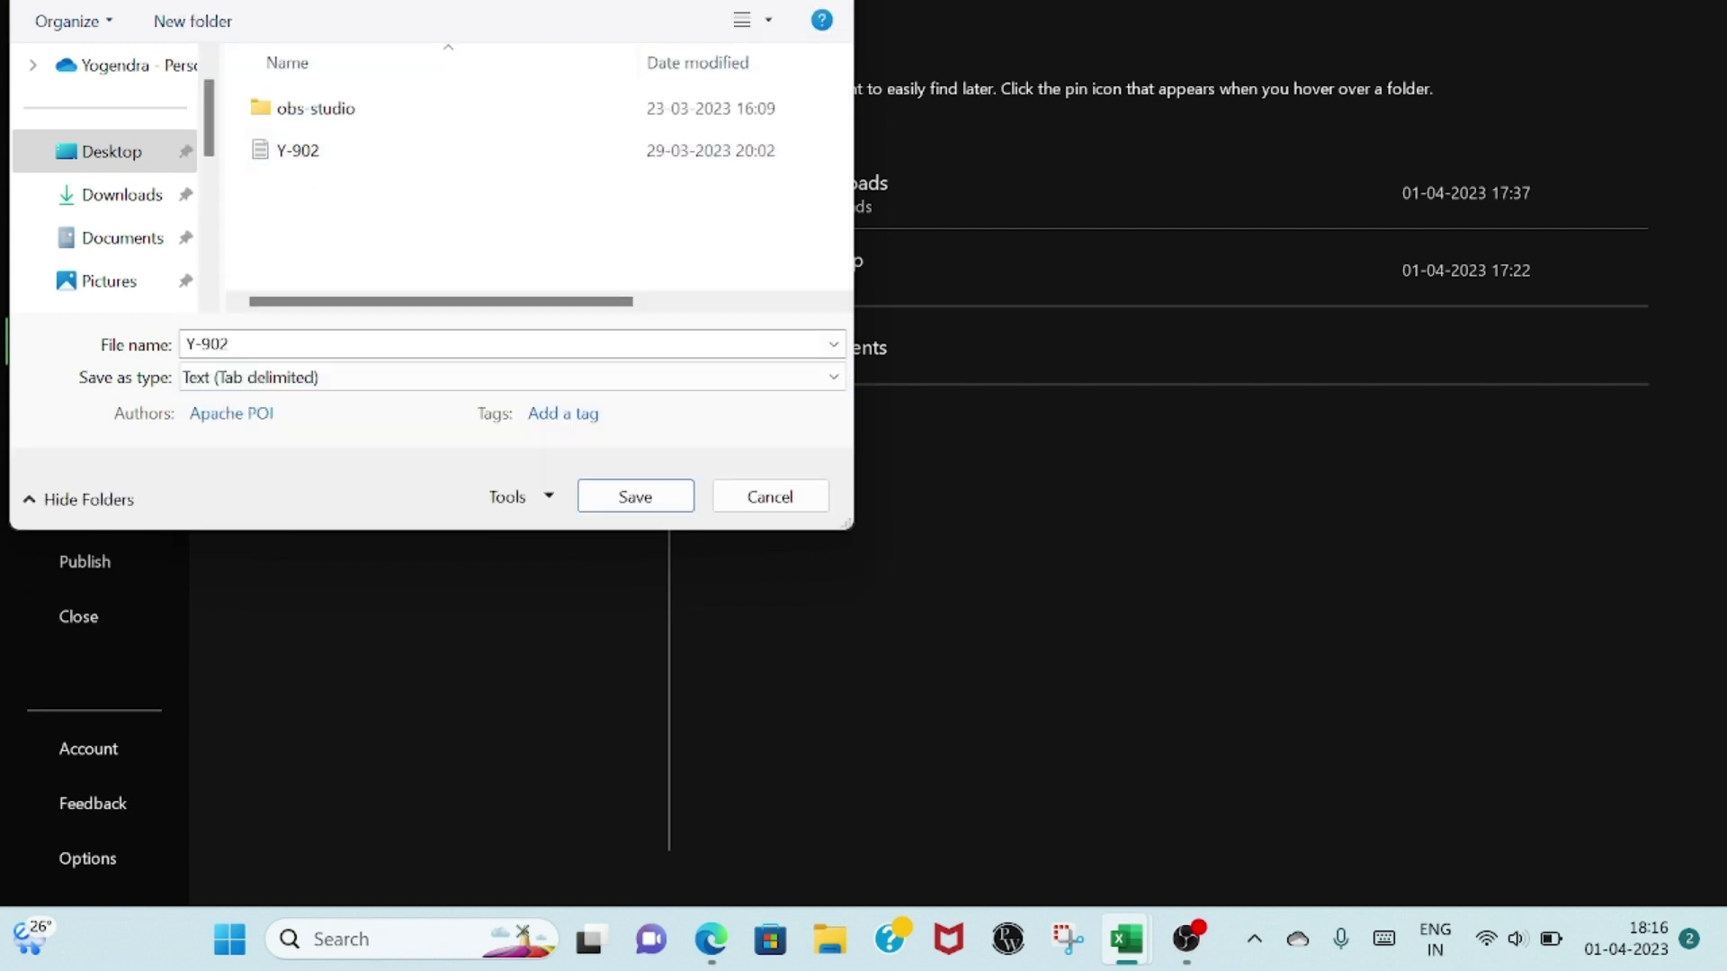
{"action": "left_click", "coordinate": [634, 504]}
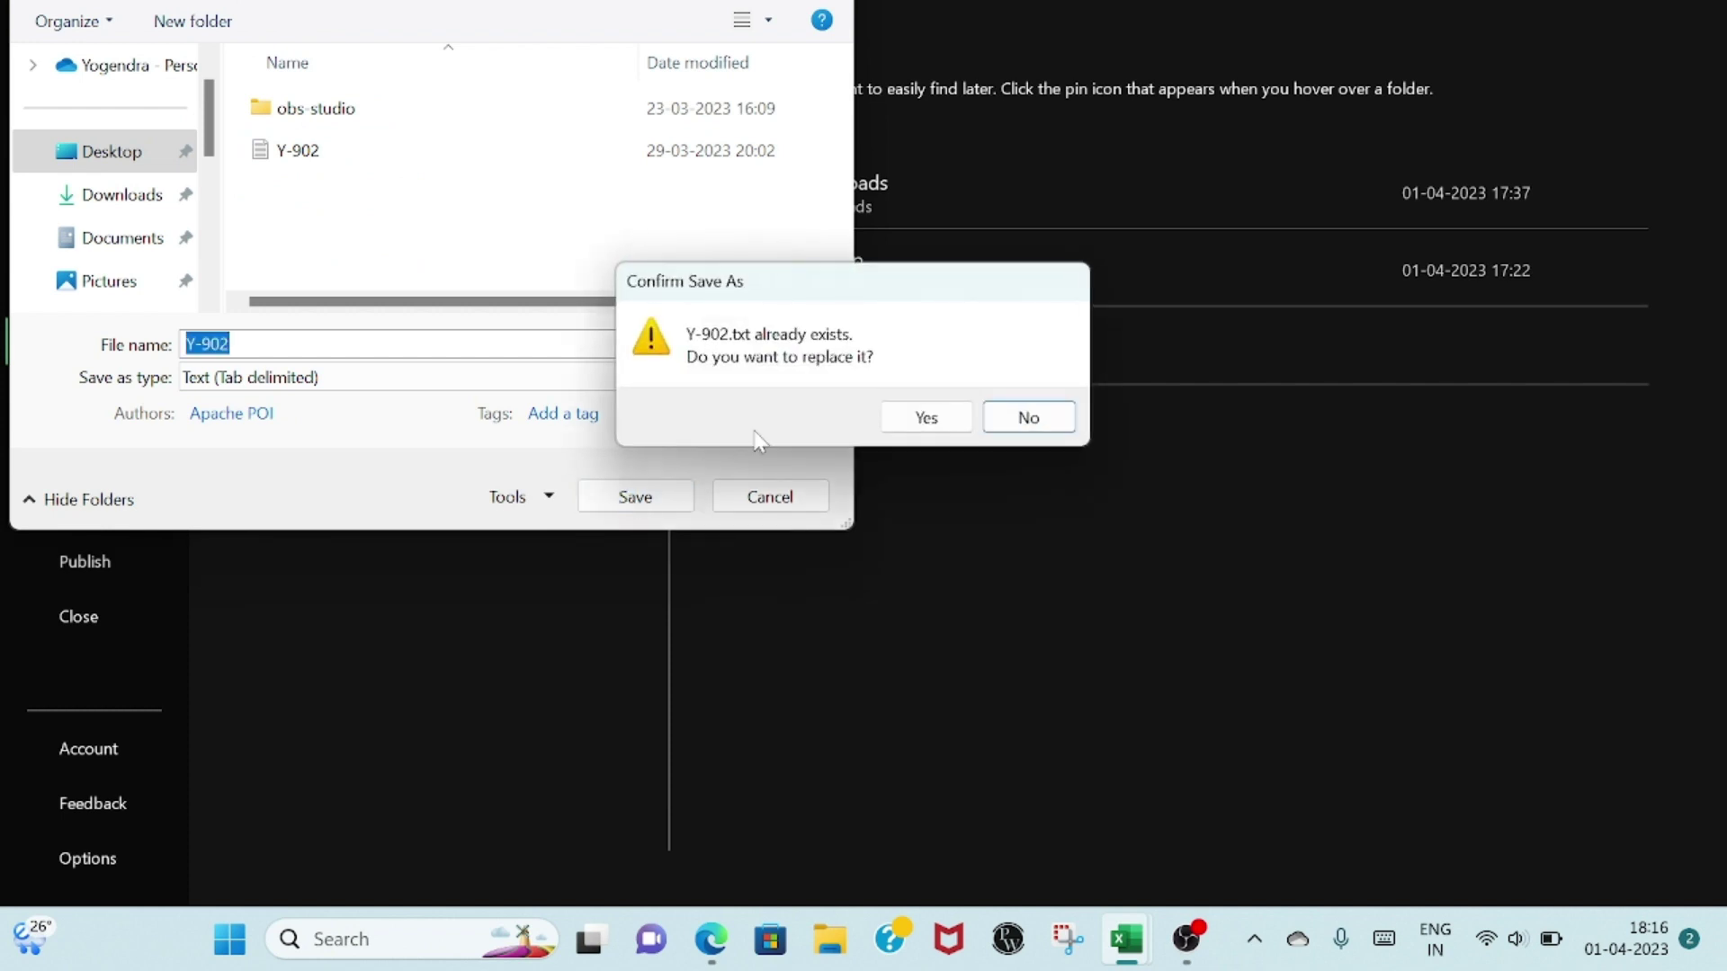
{"action": "left_click", "coordinate": [910, 428]}
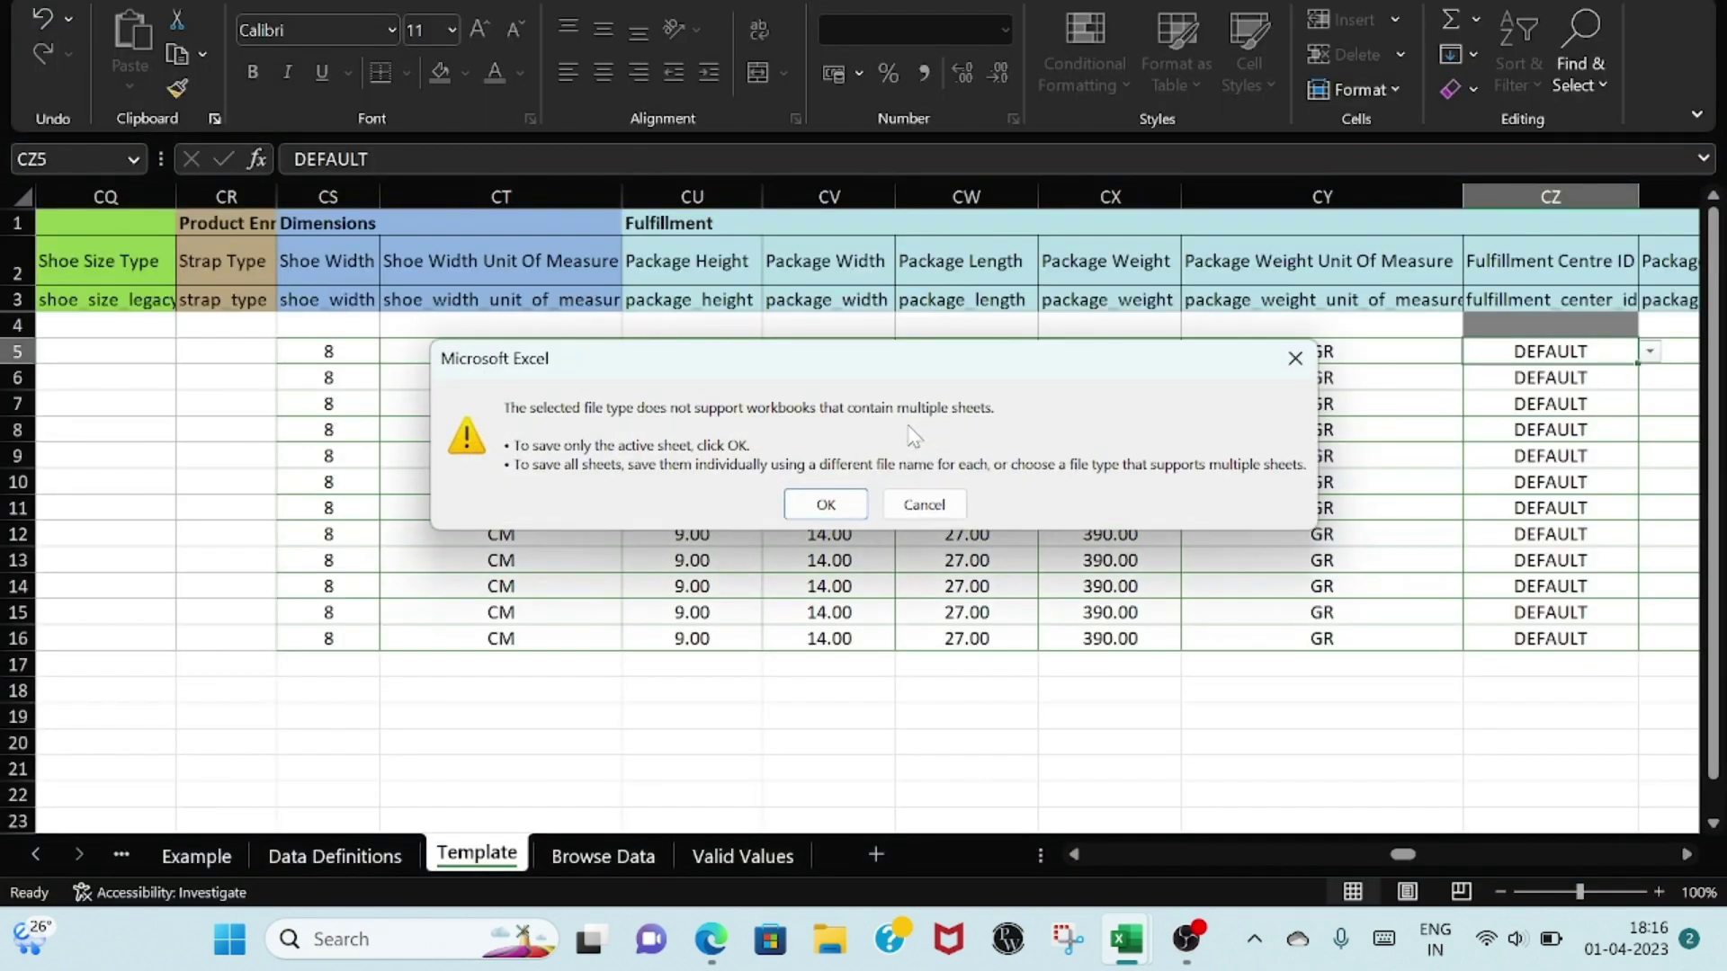
{"action": "left_click", "coordinate": [825, 501]}
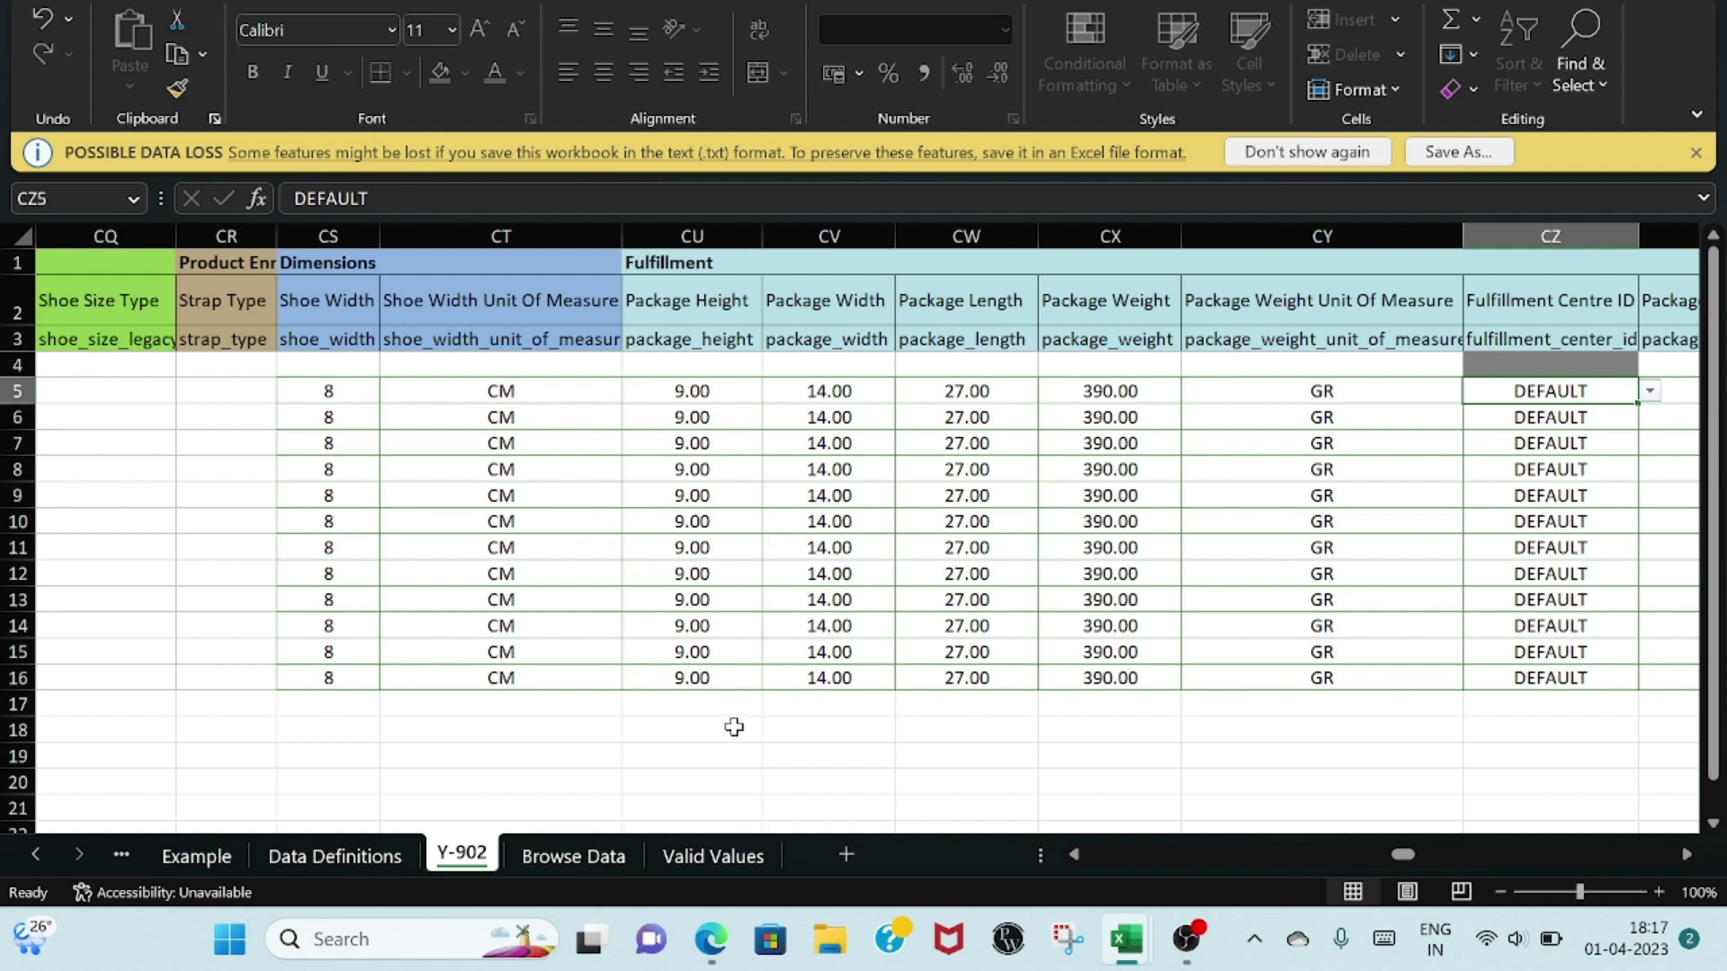
- Switch to Seller Central in Edge and reopen the Add Products via Upload page from the Catalogue section
{"action": "left_click", "coordinate": [715, 944]}
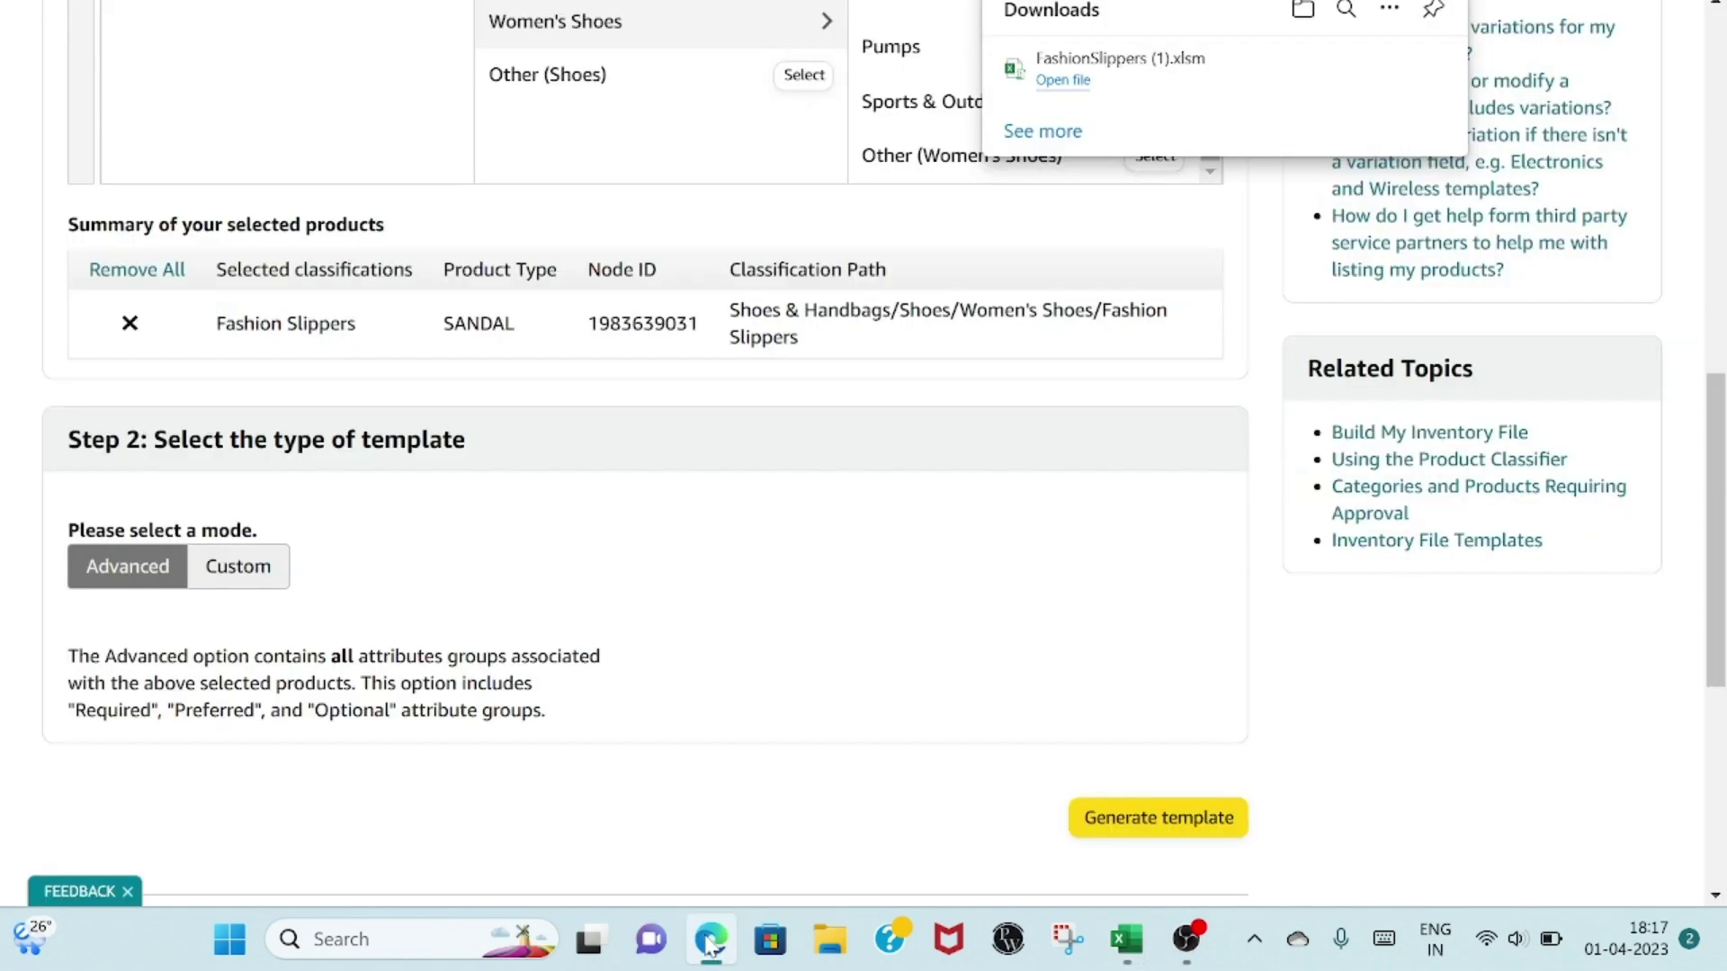
{"action": "left_click", "coordinate": [691, 566]}
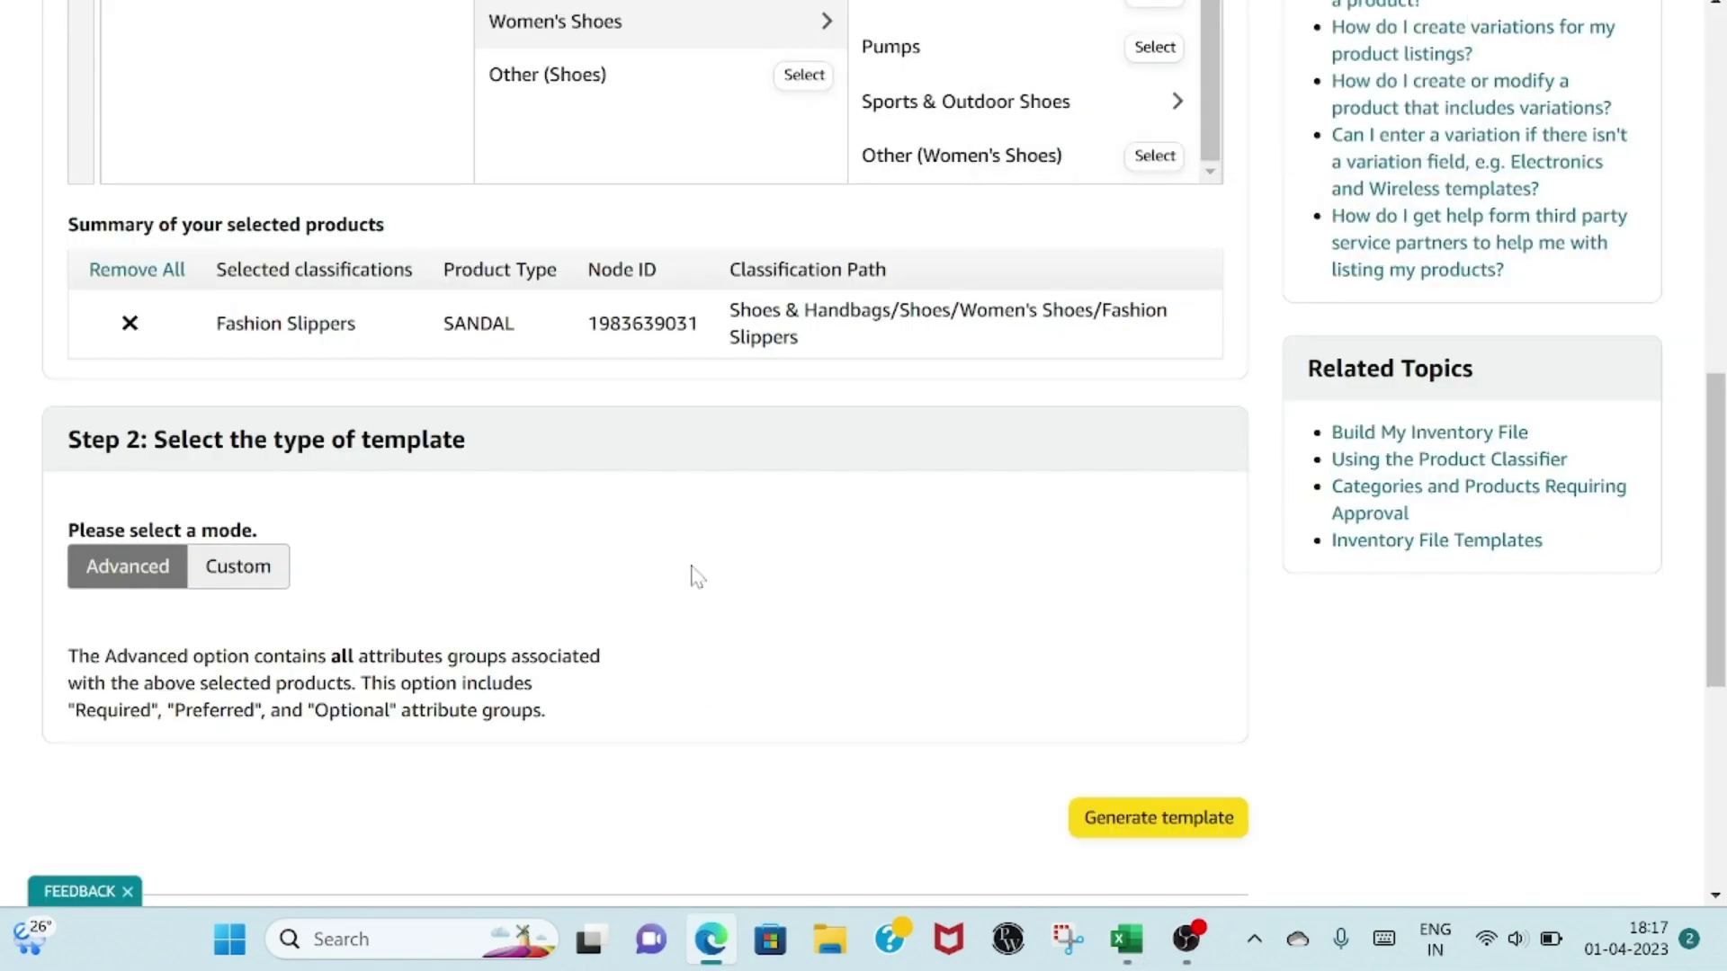
{"action": "scroll", "coordinate": [695, 575], "scroll_direction": "up", "scroll_amount": 10}
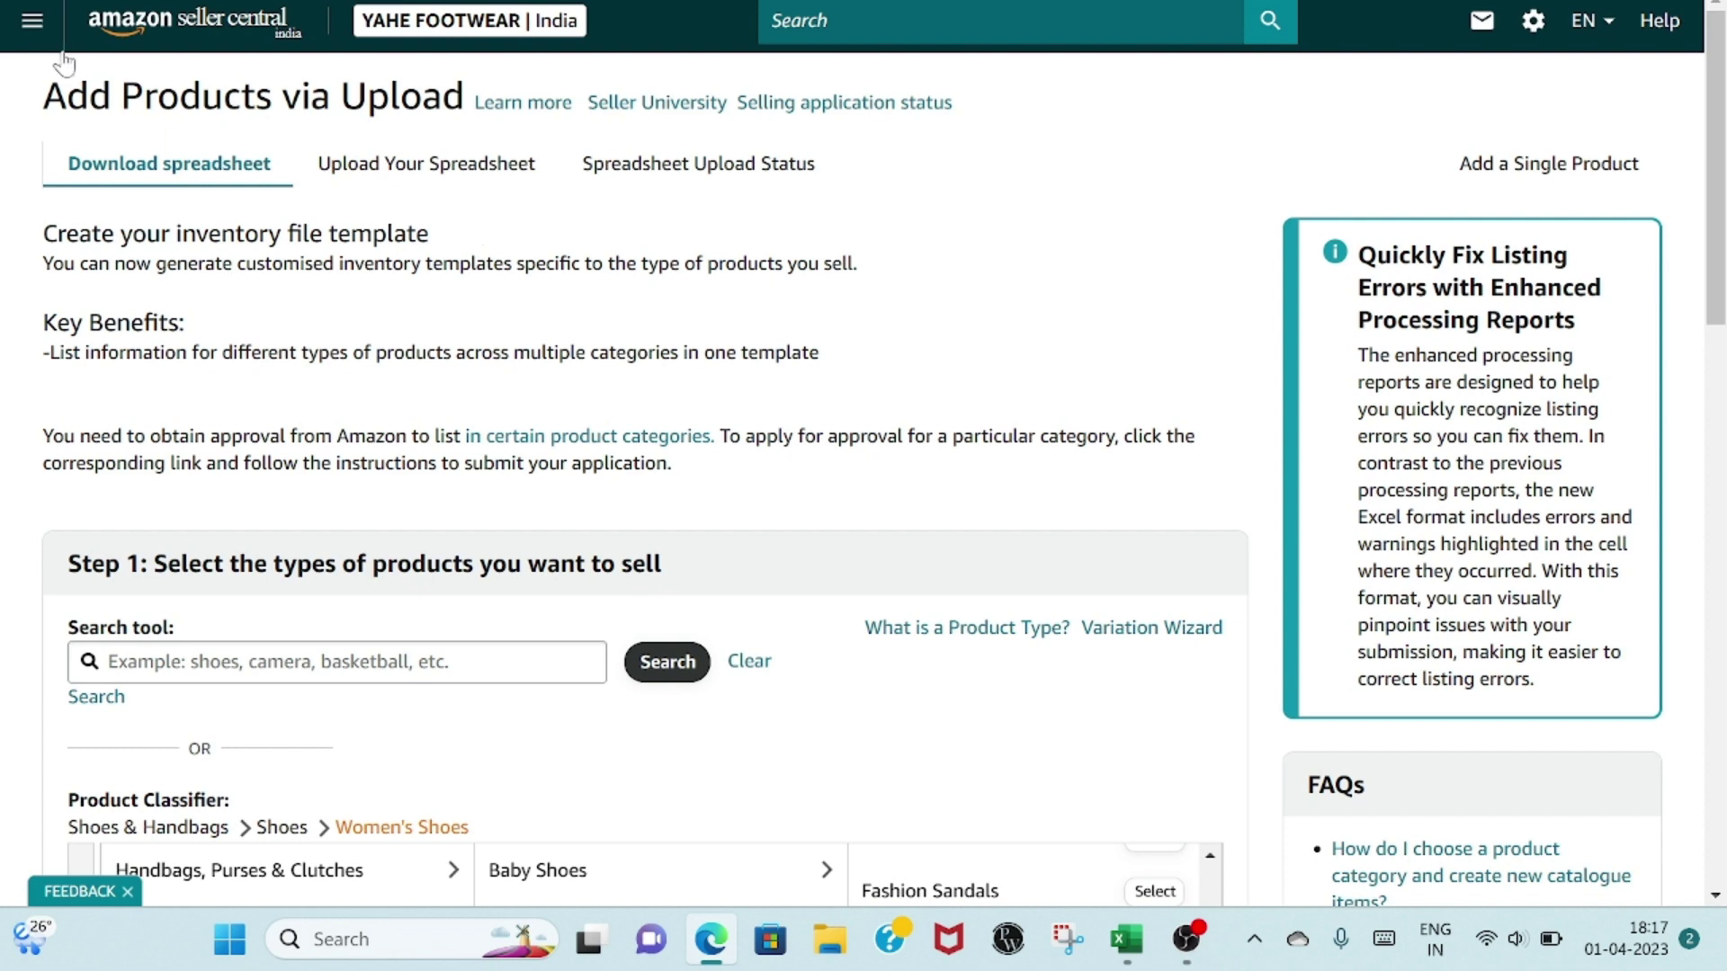
{"action": "left_click", "coordinate": [35, 25]}
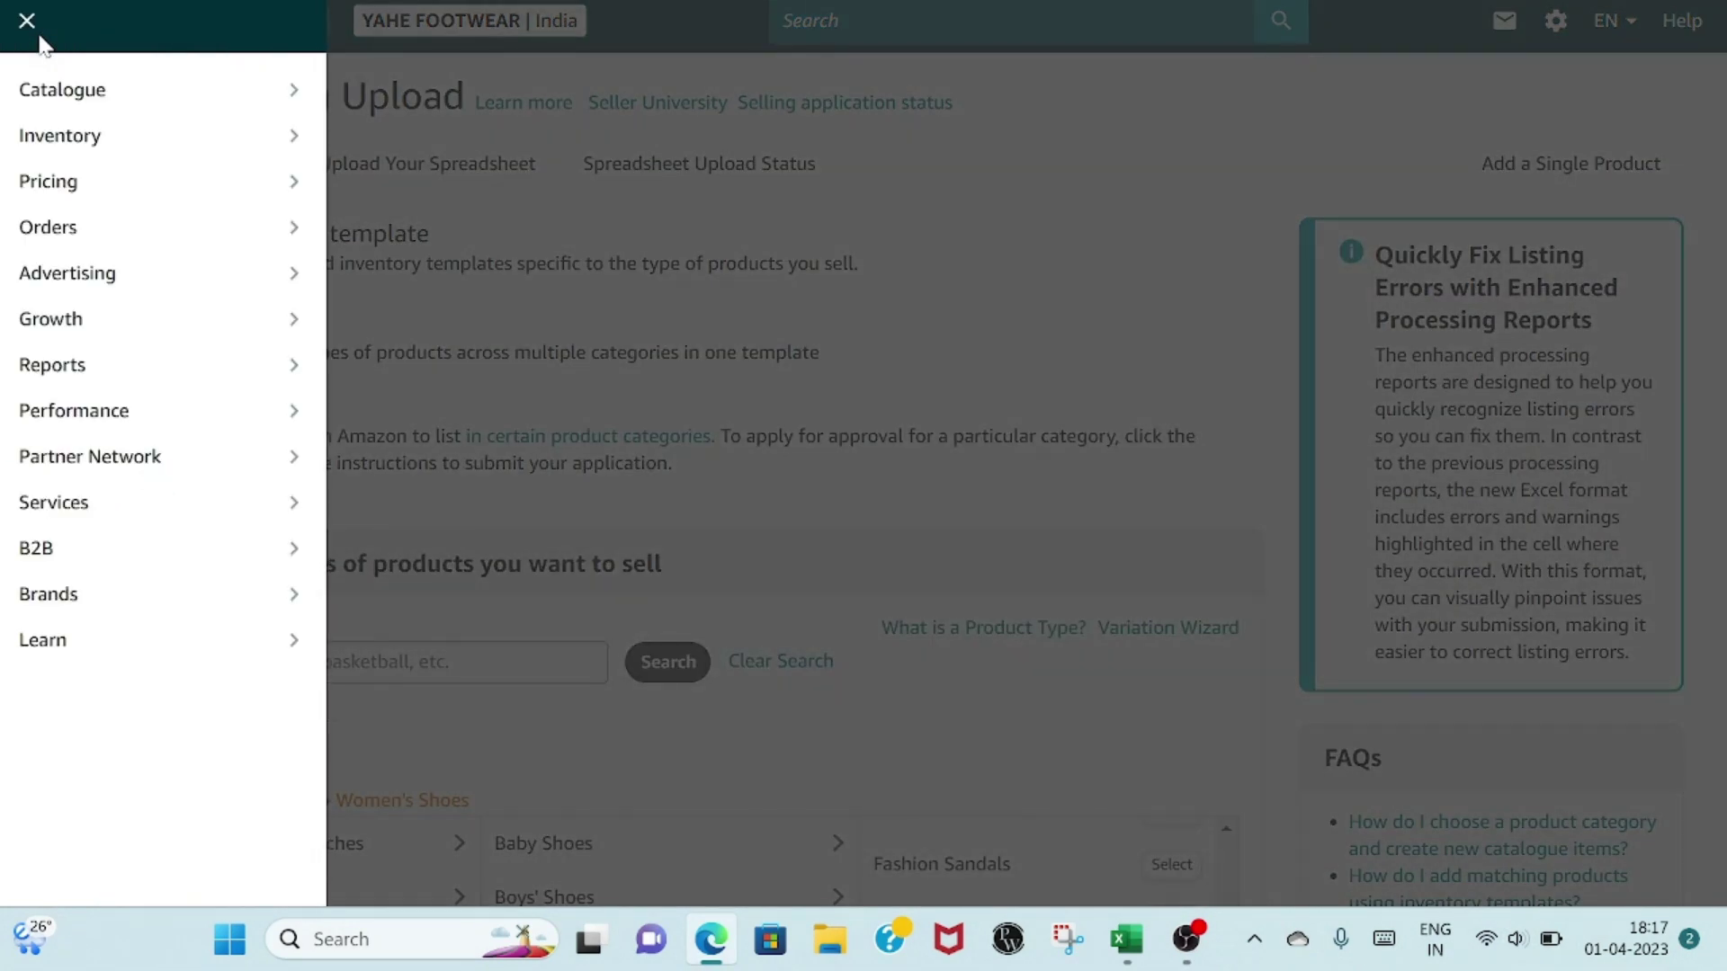
{"action": "mouse_move", "coordinate": [57, 99]}
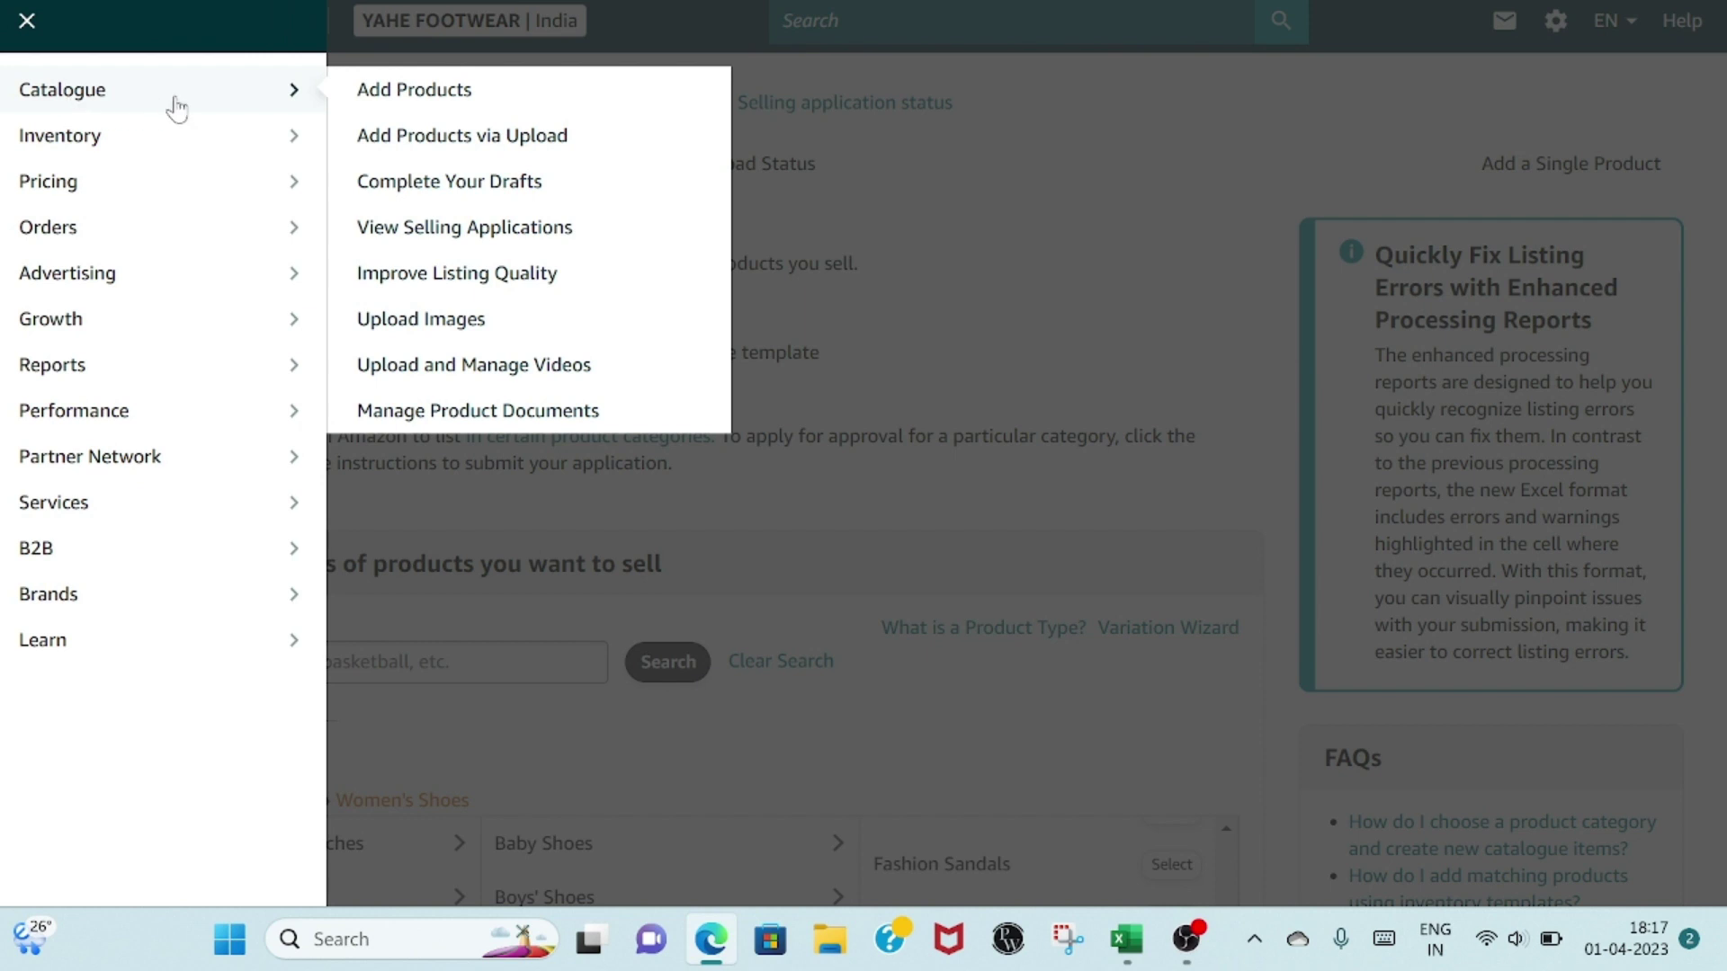
{"action": "left_click", "coordinate": [446, 142]}
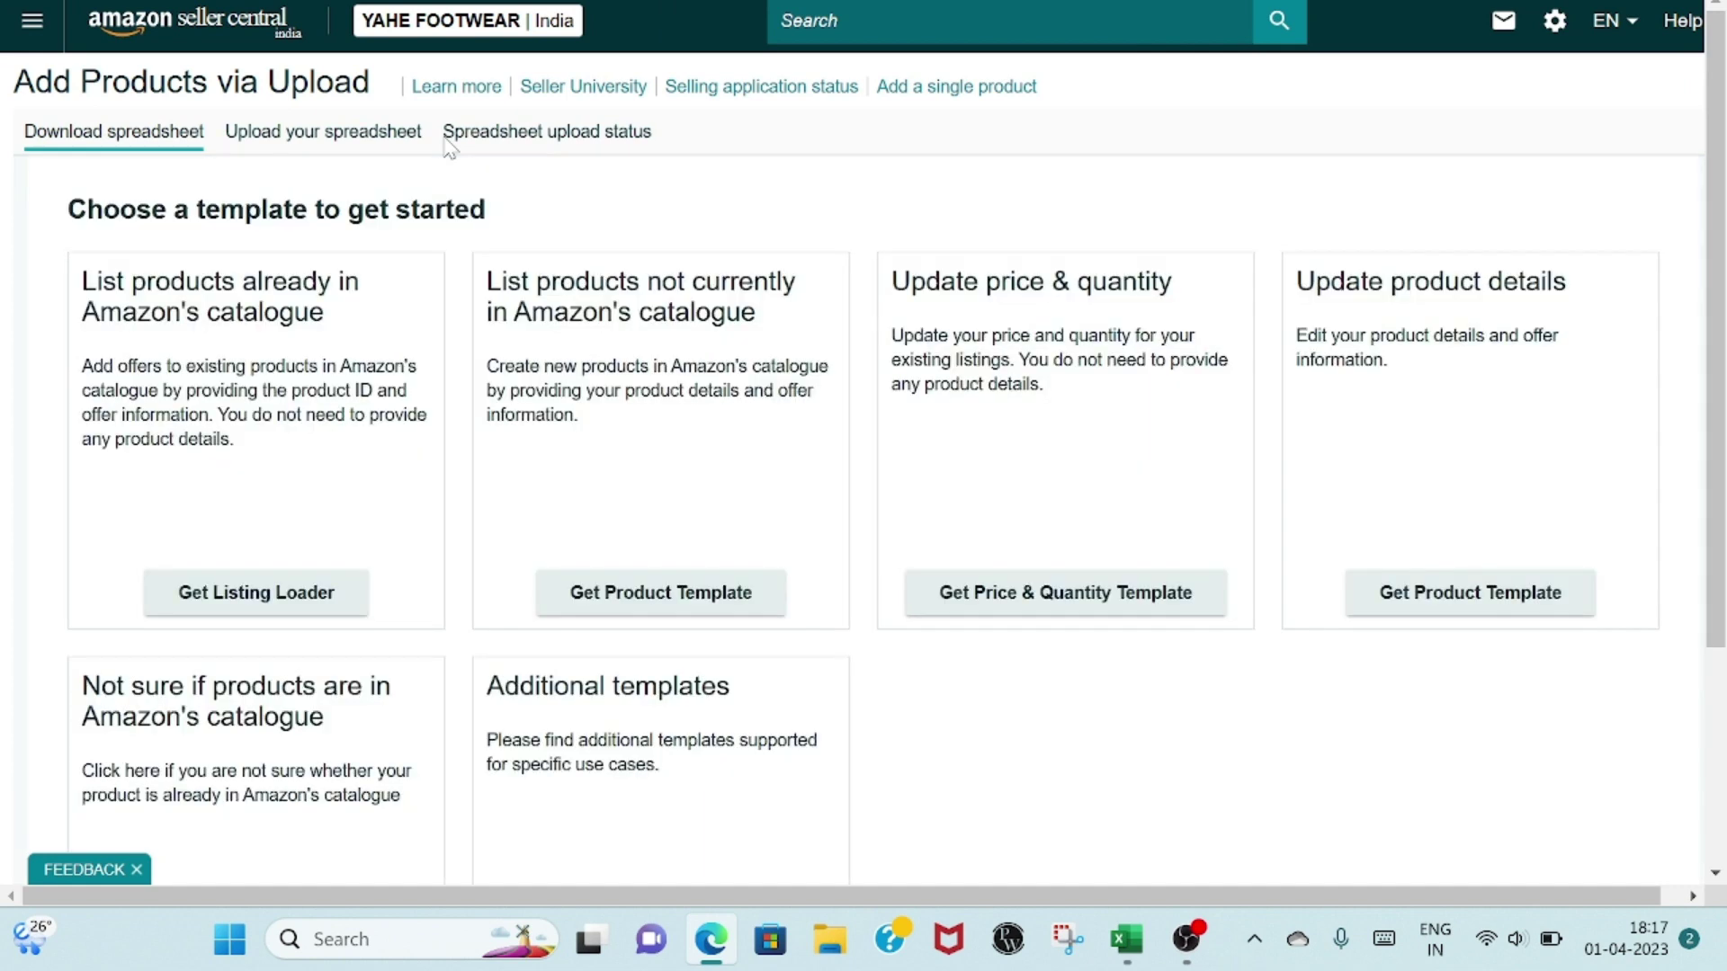
- Upload the Y-902 text file from the Desktop as the inventory spreadsheet
{"action": "left_click", "coordinate": [323, 135]}
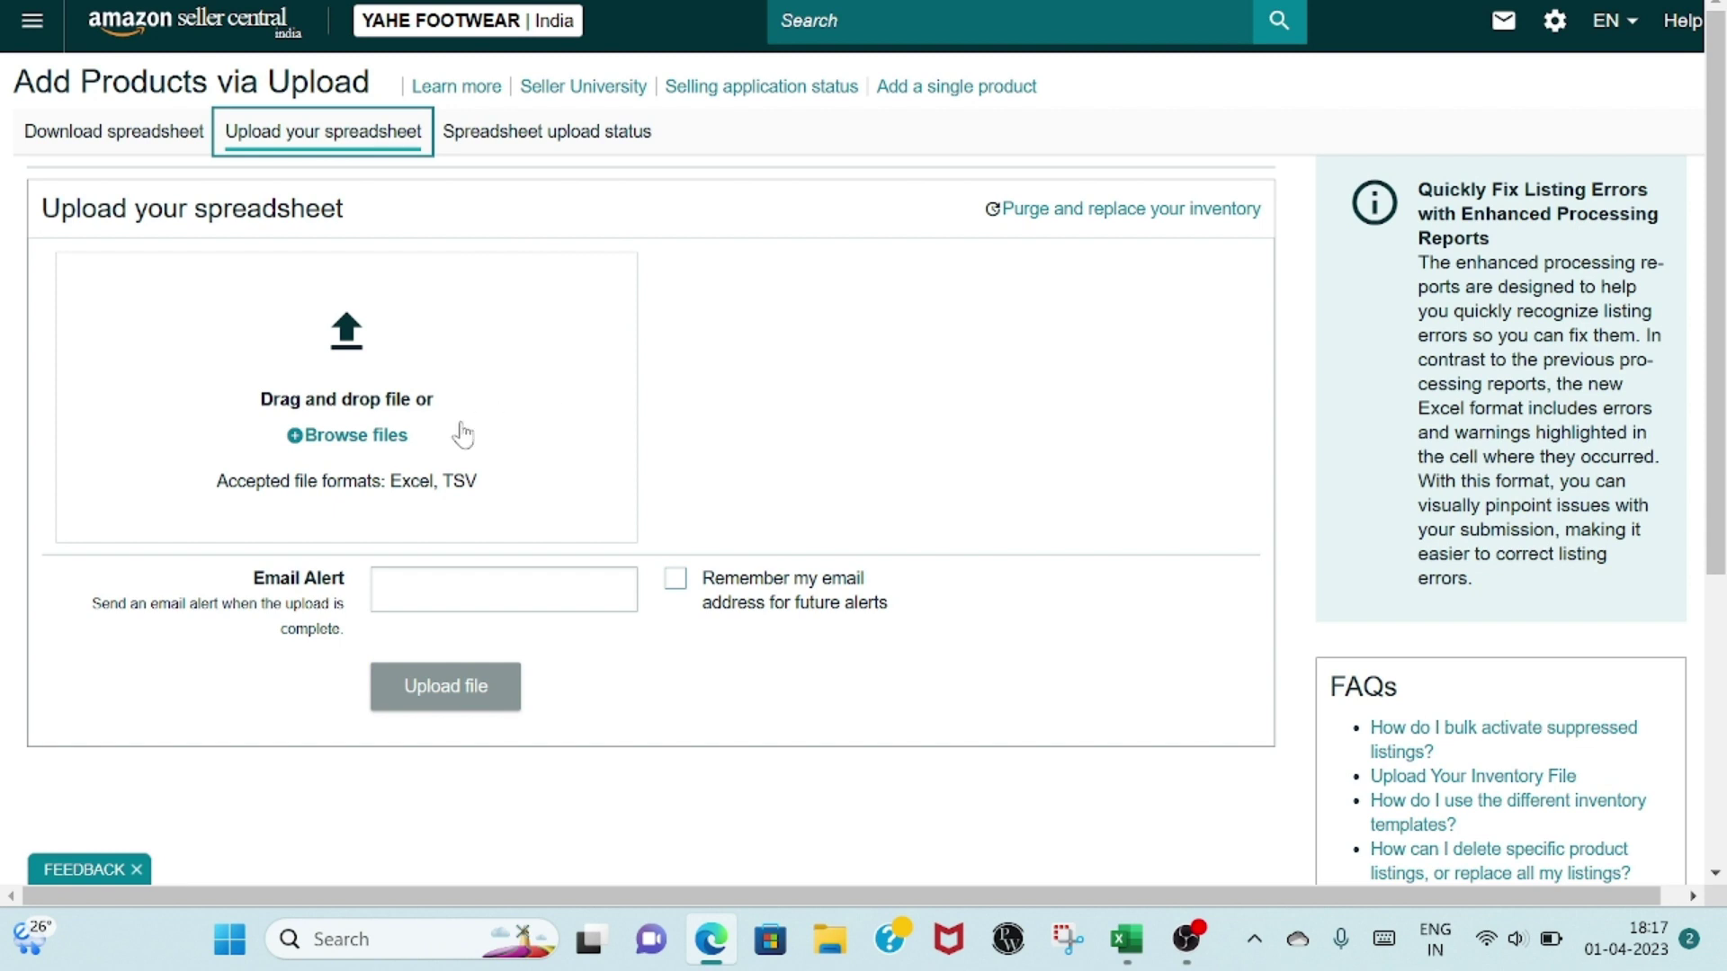
{"action": "left_click", "coordinate": [346, 437]}
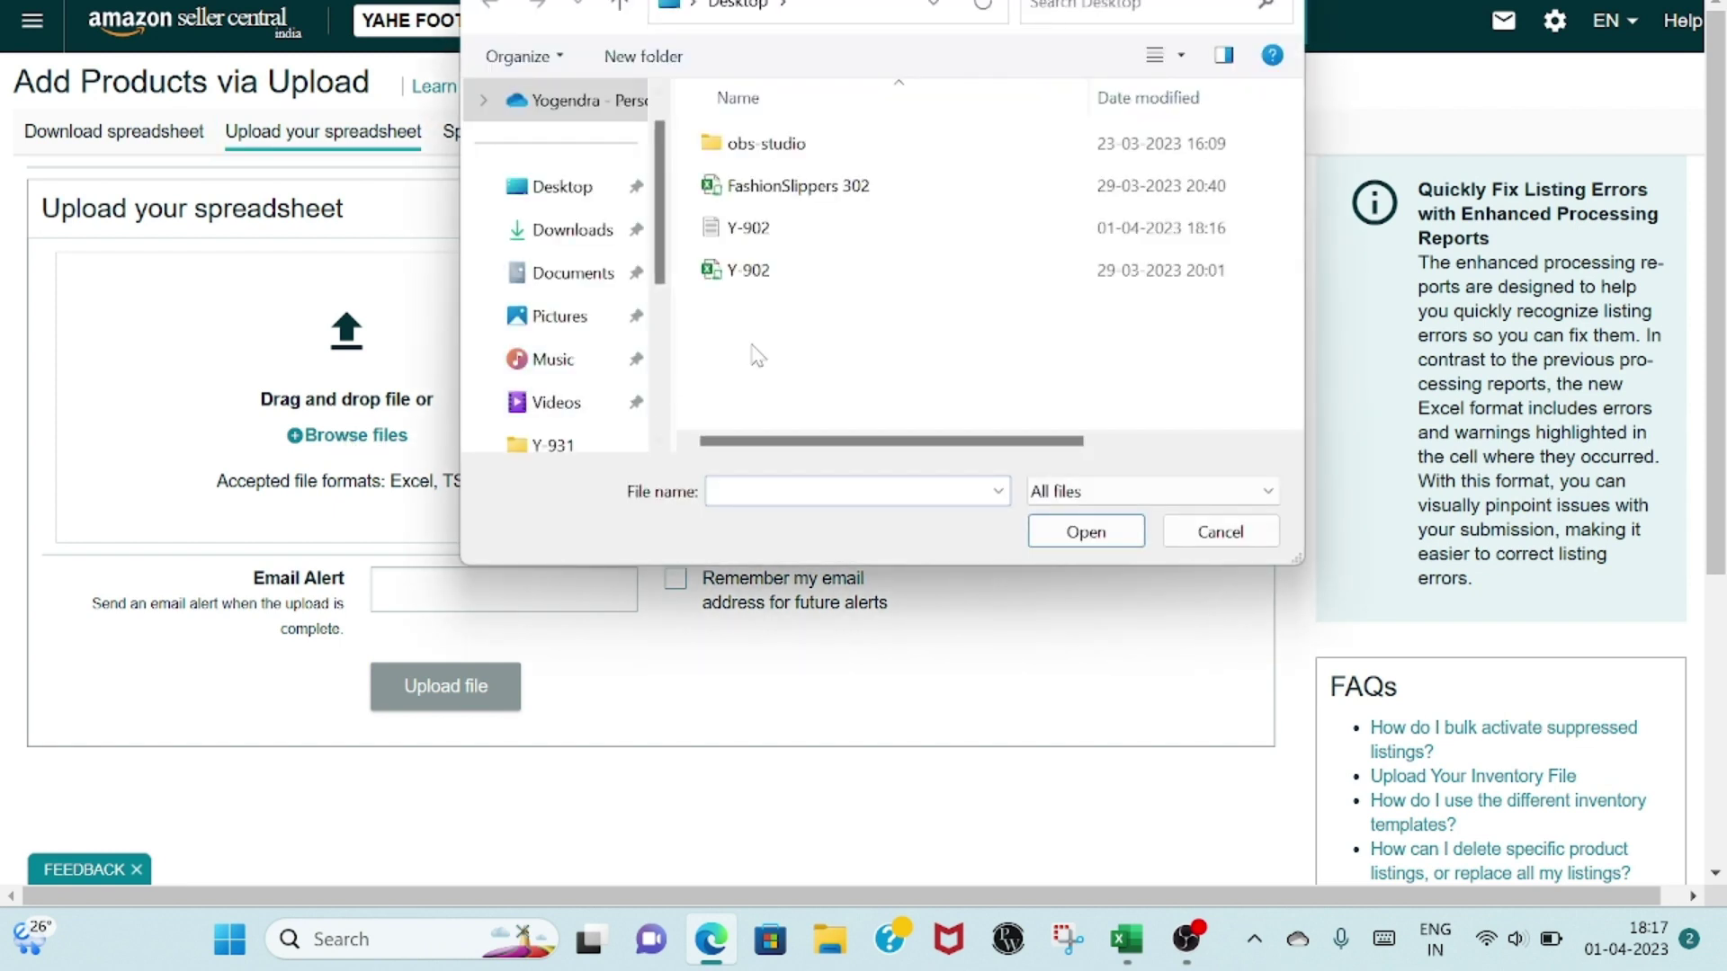
{"action": "double_click", "coordinate": [795, 236]}
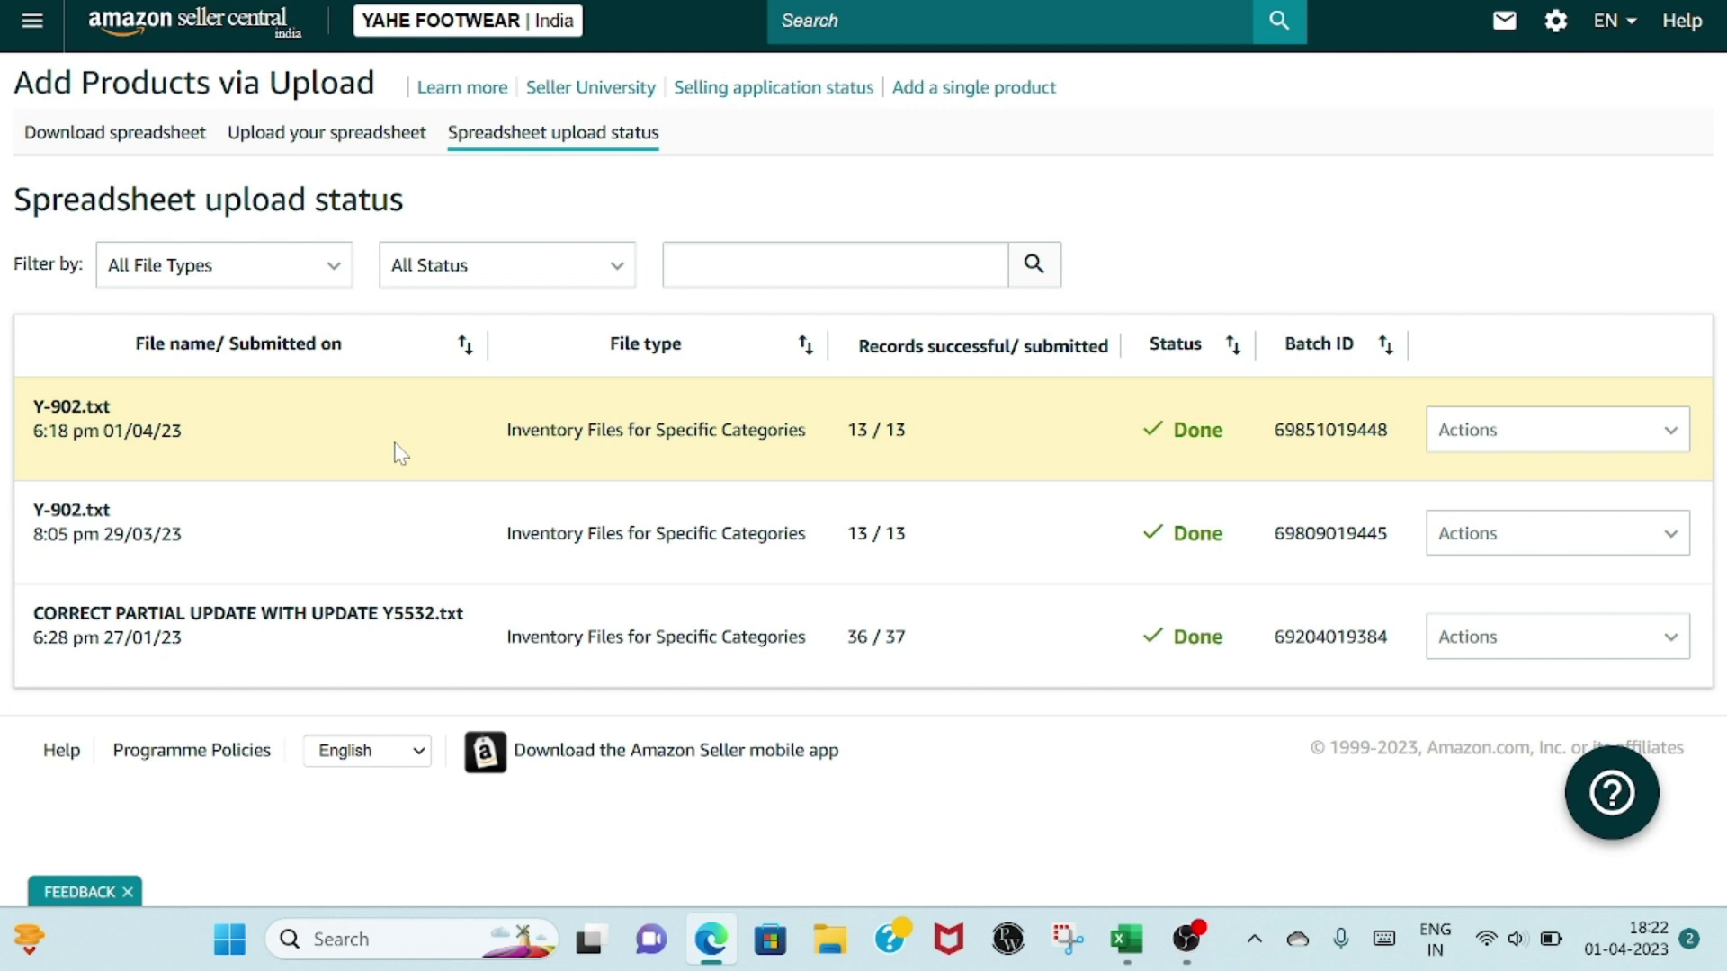
- Open Manage All Inventory and expand the Y-302-P parent listing to examine its variations
{"action": "left_click", "coordinate": [32, 27]}
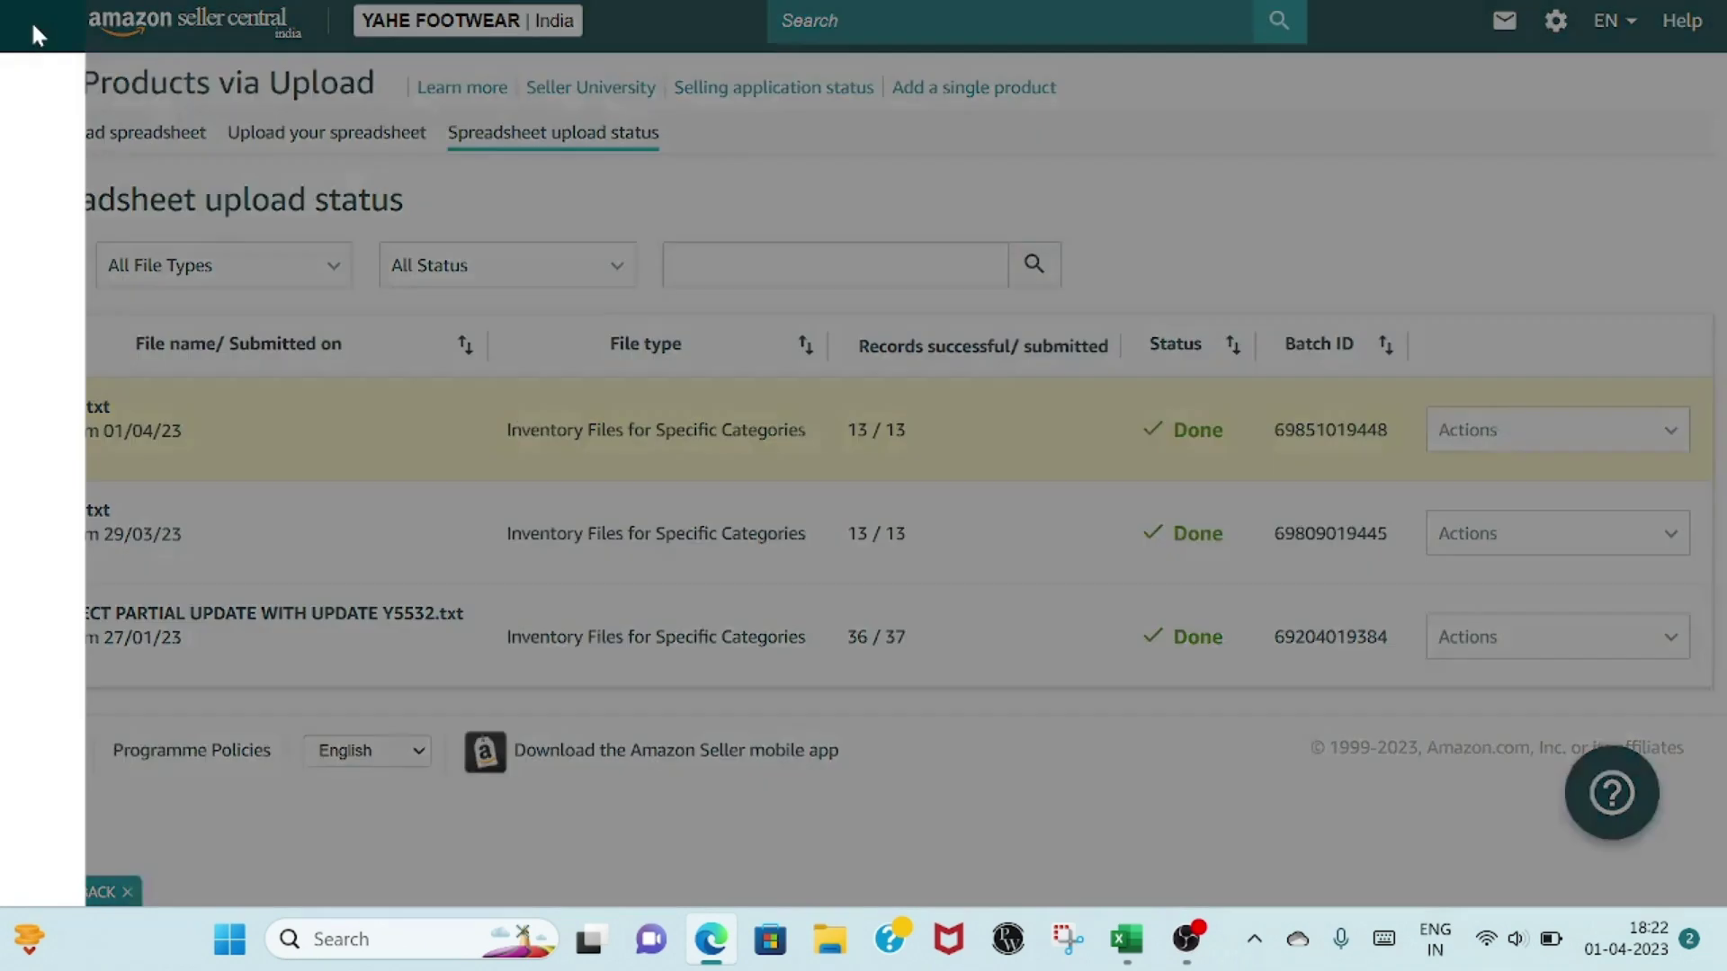
{"action": "mouse_move", "coordinate": [77, 137]}
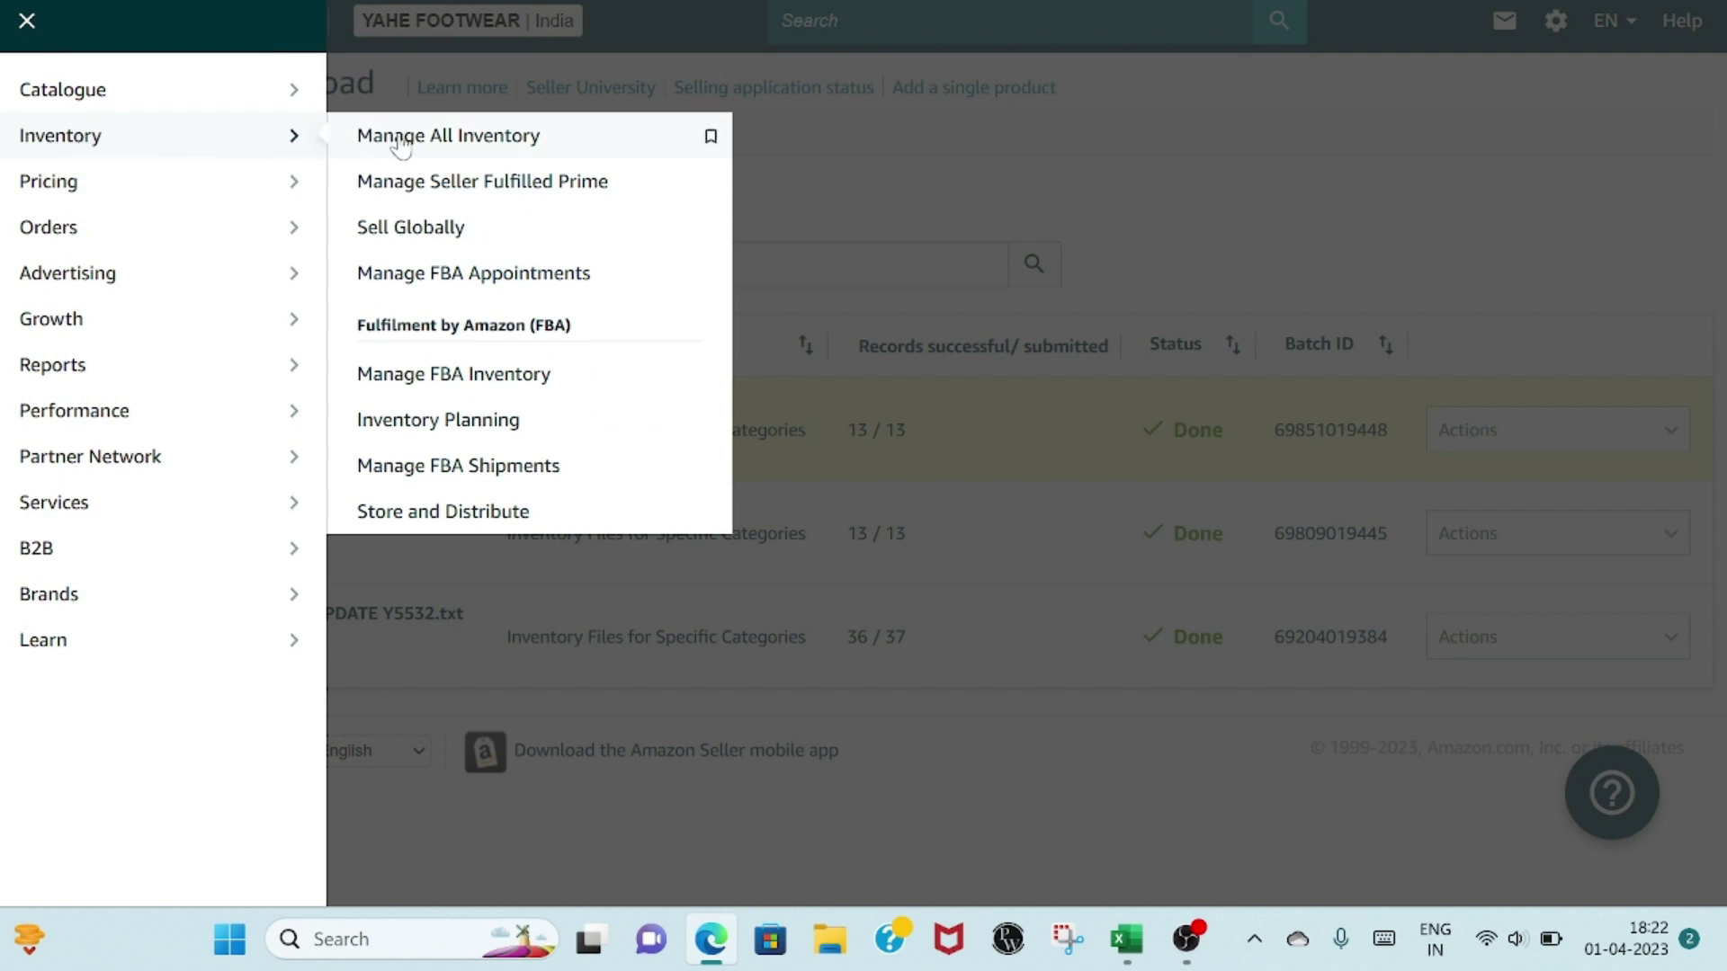
{"action": "left_click", "coordinate": [449, 144]}
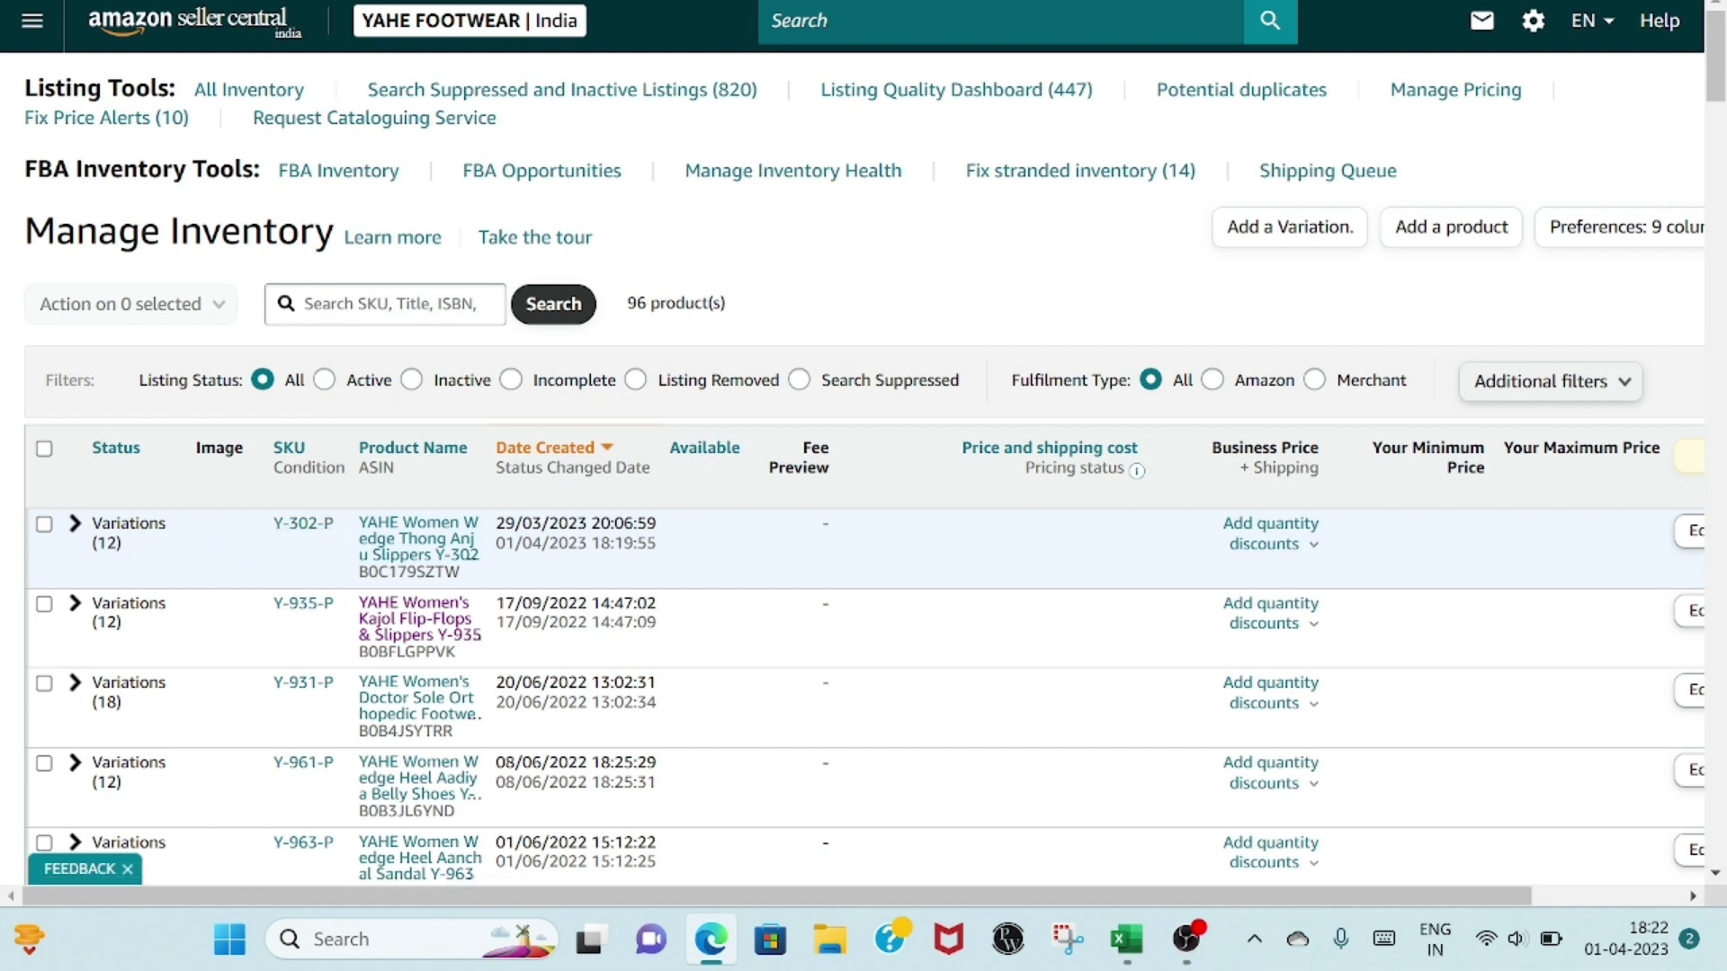
{"action": "left_click", "coordinate": [75, 526]}
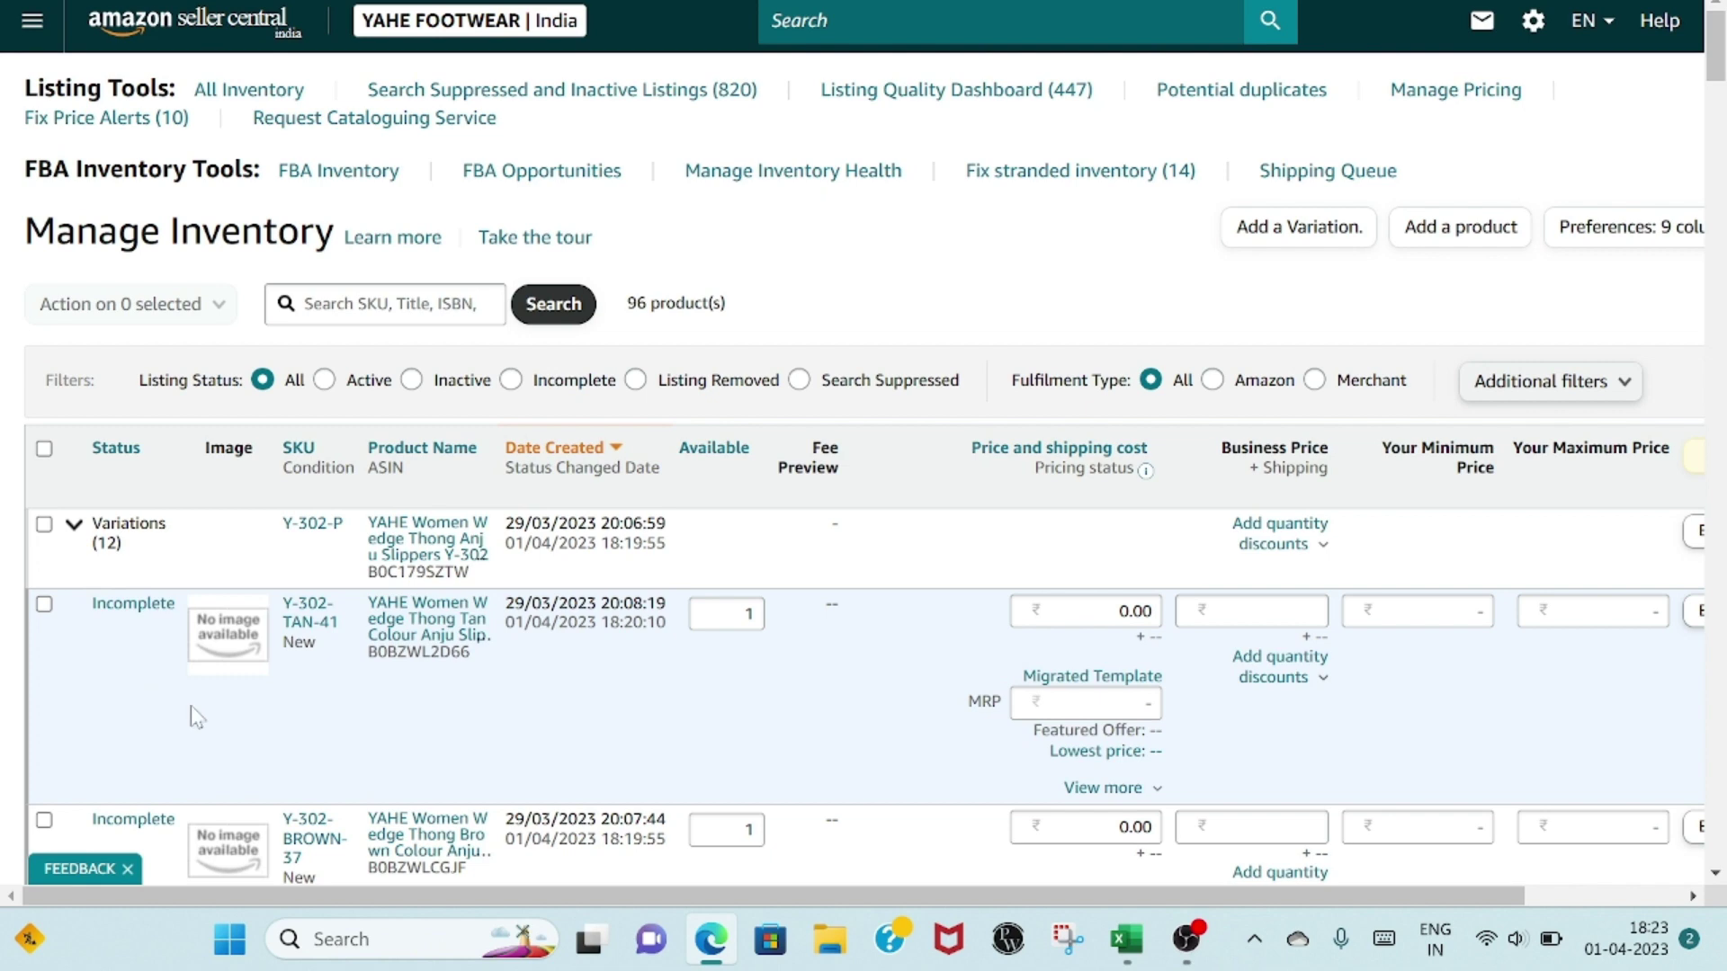
{"action": "scroll", "coordinate": [192, 712], "scroll_direction": "down", "scroll_amount": 3}
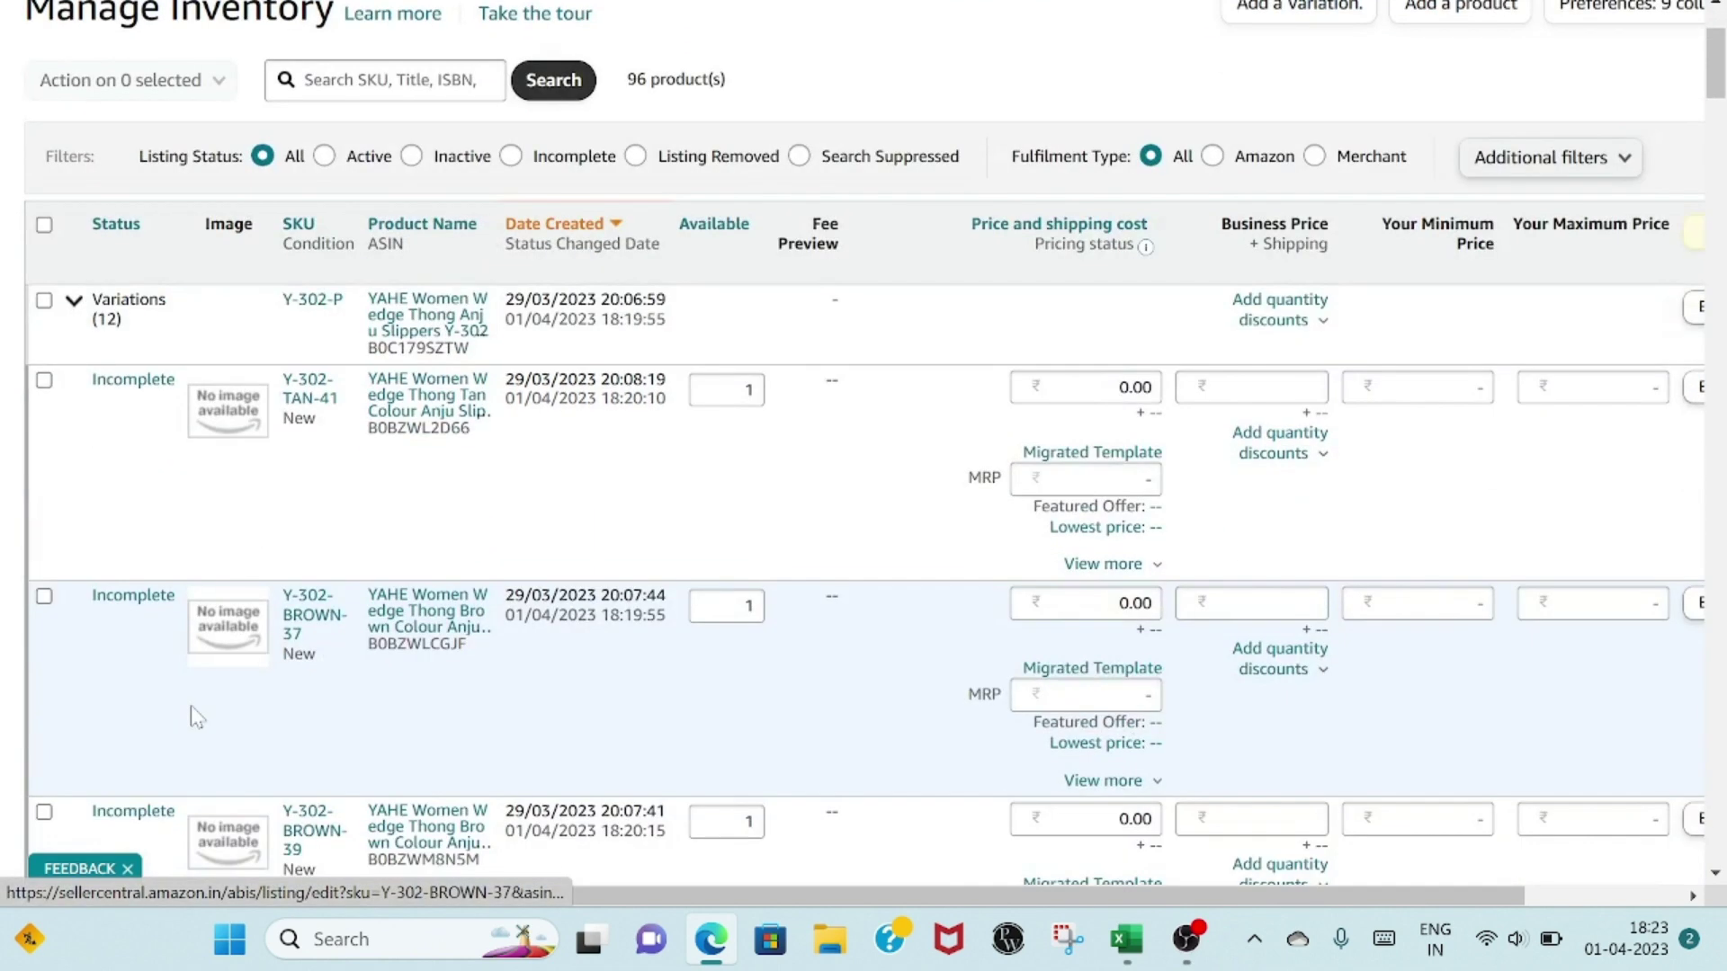